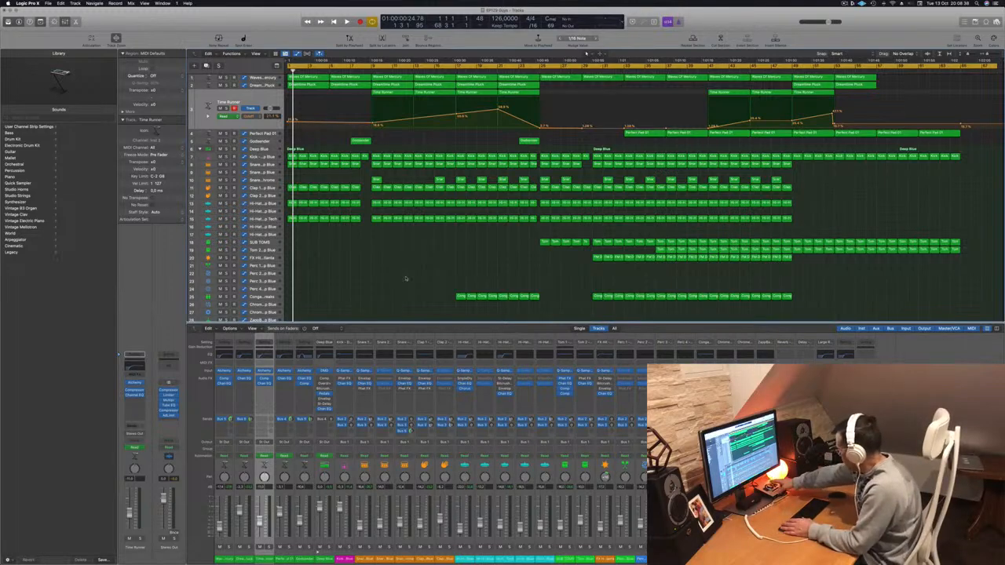
Play the arrangement from the beginning, select the Deep Blue drum stack and briefly solo its kick track.
key(space)
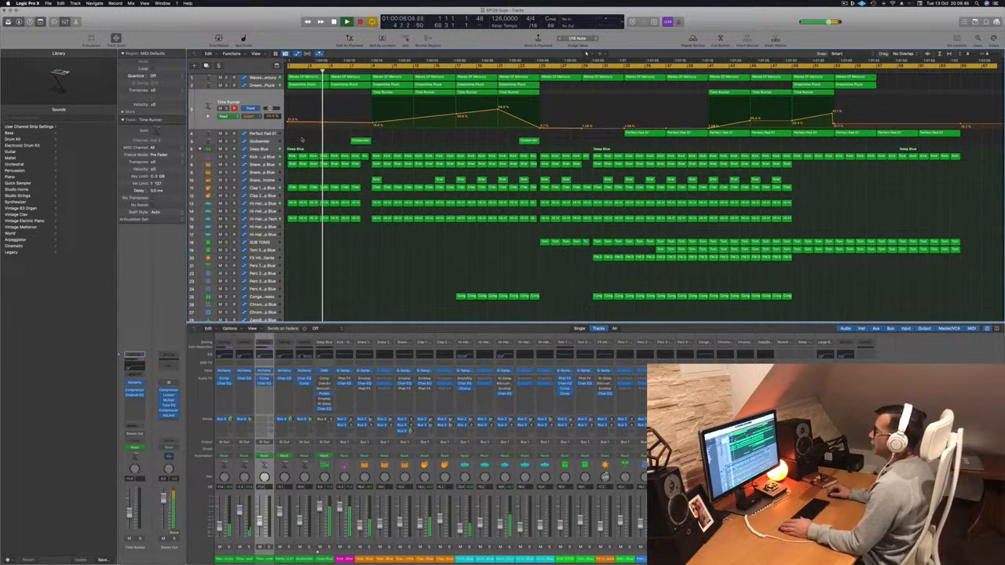
click(263, 150)
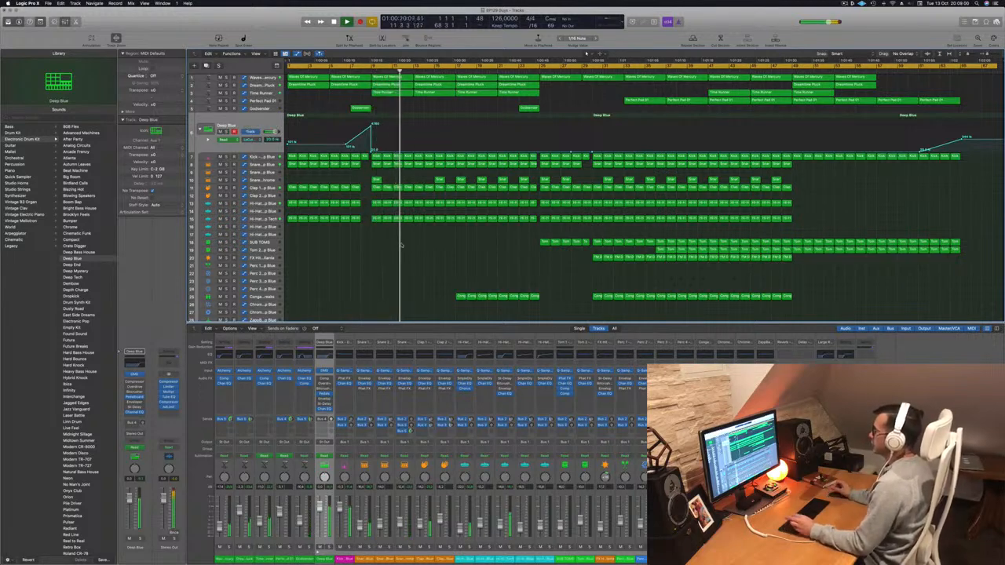
click(226, 157)
click(226, 157)
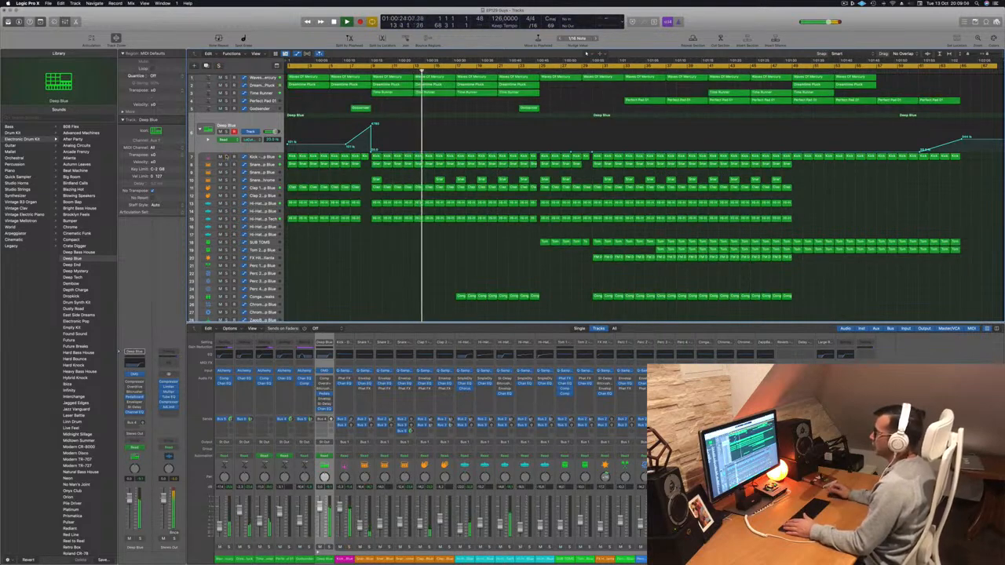
Audition the Waves Of Mercury, Dreamtime Pluck and Time Runner tracks one after another in solo during playback.
click(225, 78)
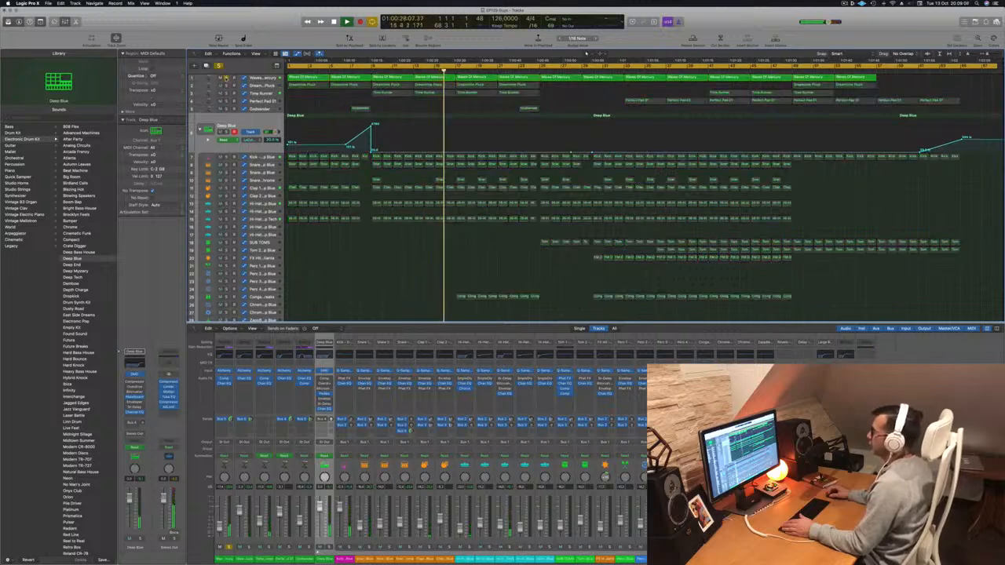
click(226, 78)
click(226, 84)
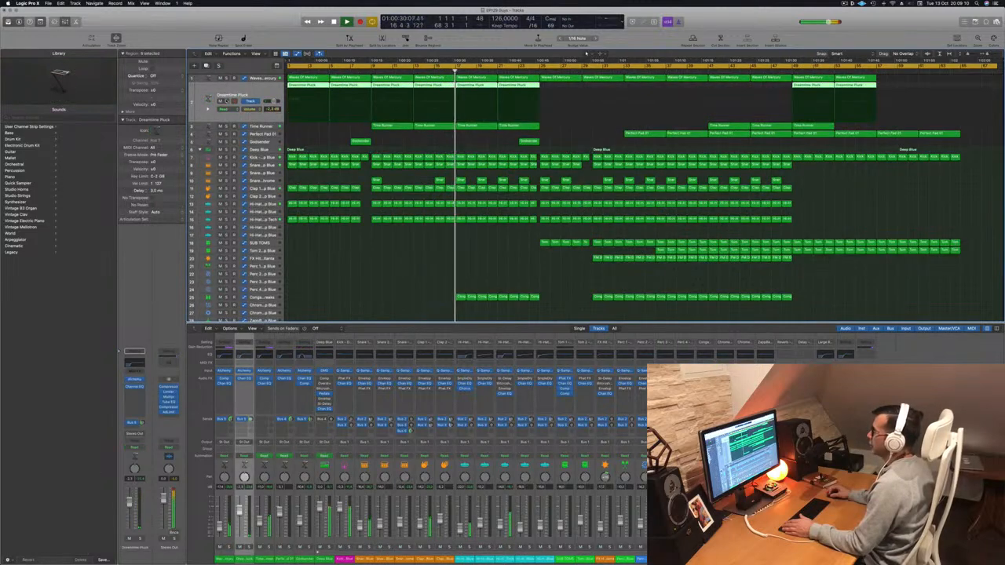
click(226, 101)
click(226, 101)
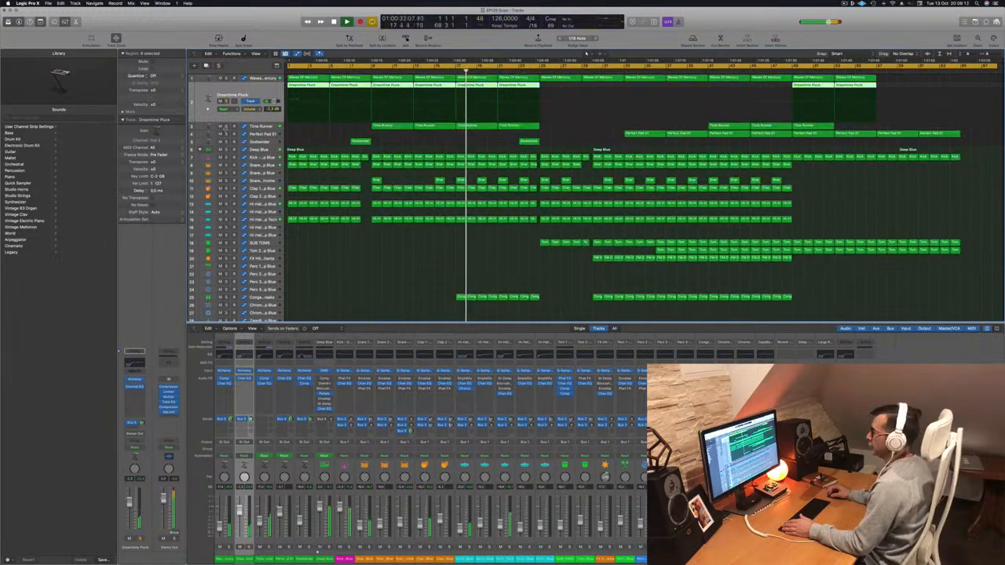
click(226, 126)
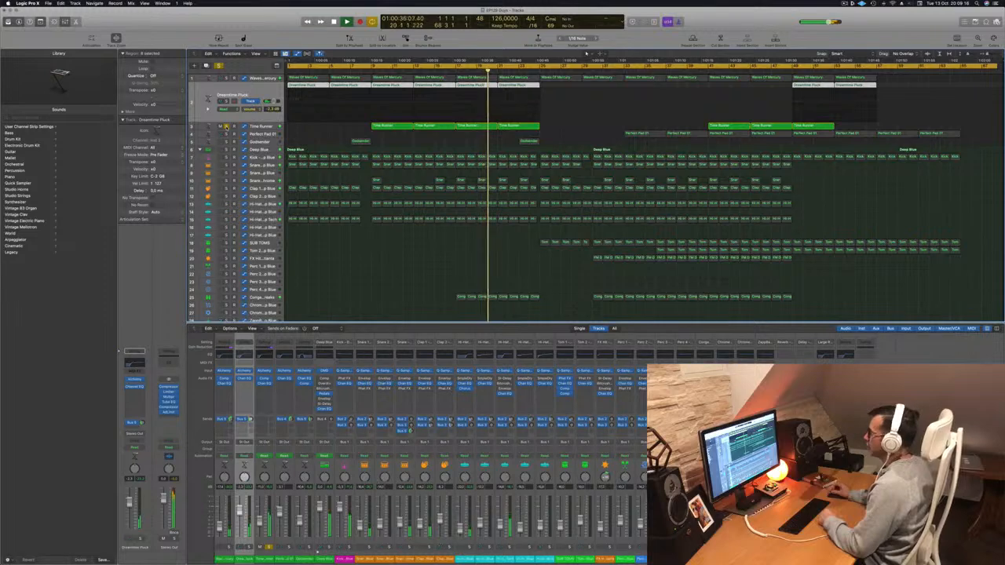
click(226, 127)
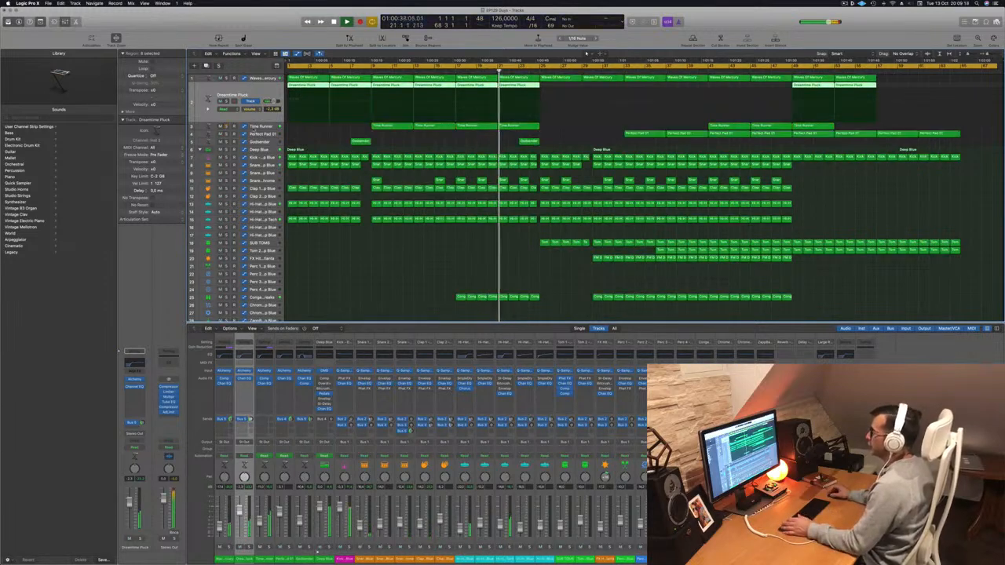
Examine the Time Runner and Godsender tracks and replay the arrangement from about bar 24.
click(256, 126)
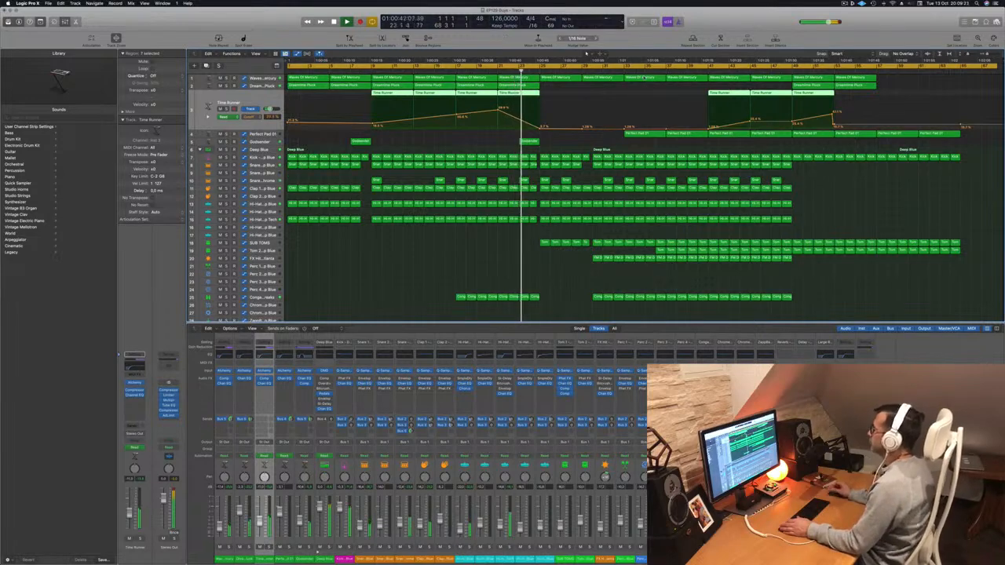
key(Down)
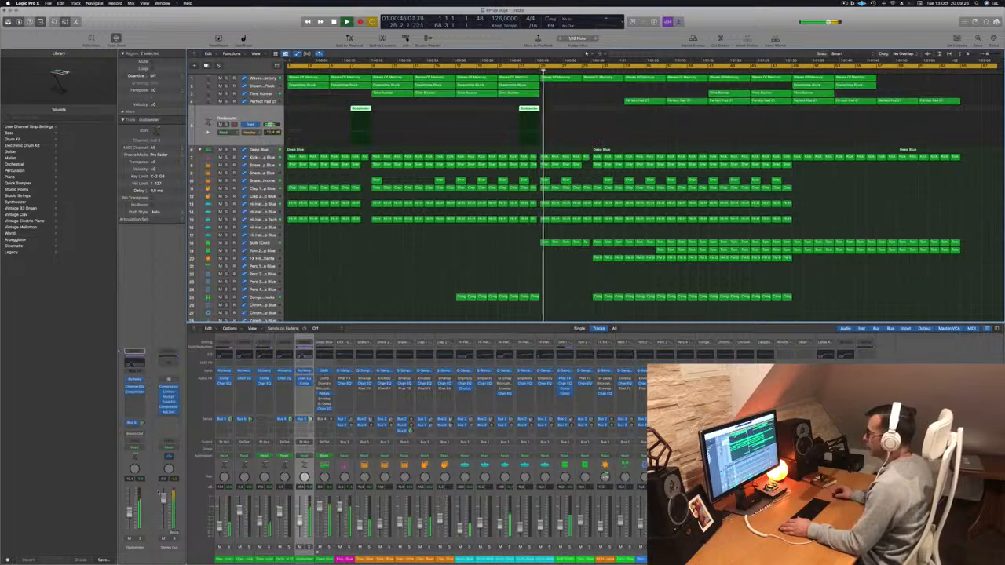
click(528, 71)
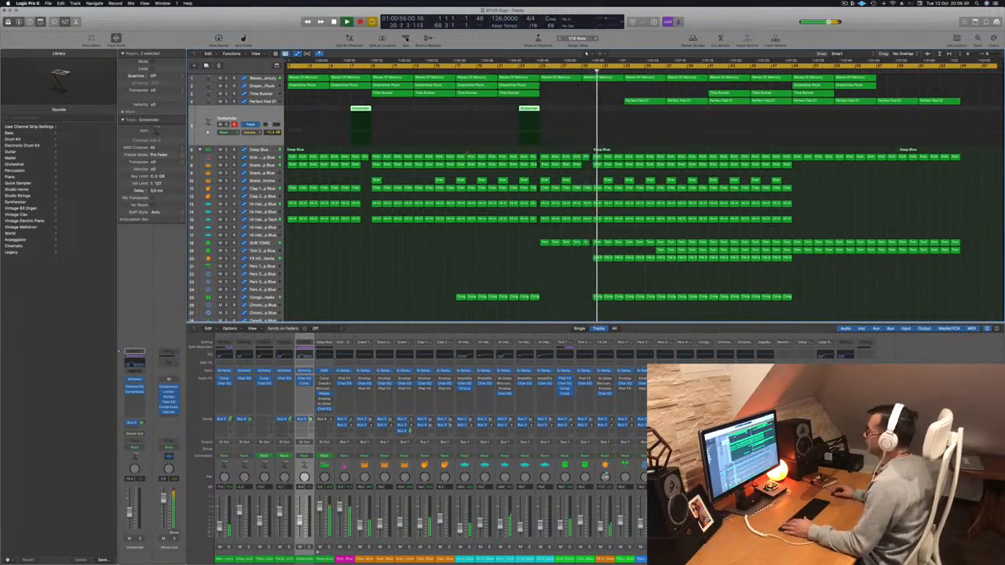
Audition the SUB TOMS track in solo from about bar 25 with its first region open in the Piano Roll, then unsolo it.
click(269, 245)
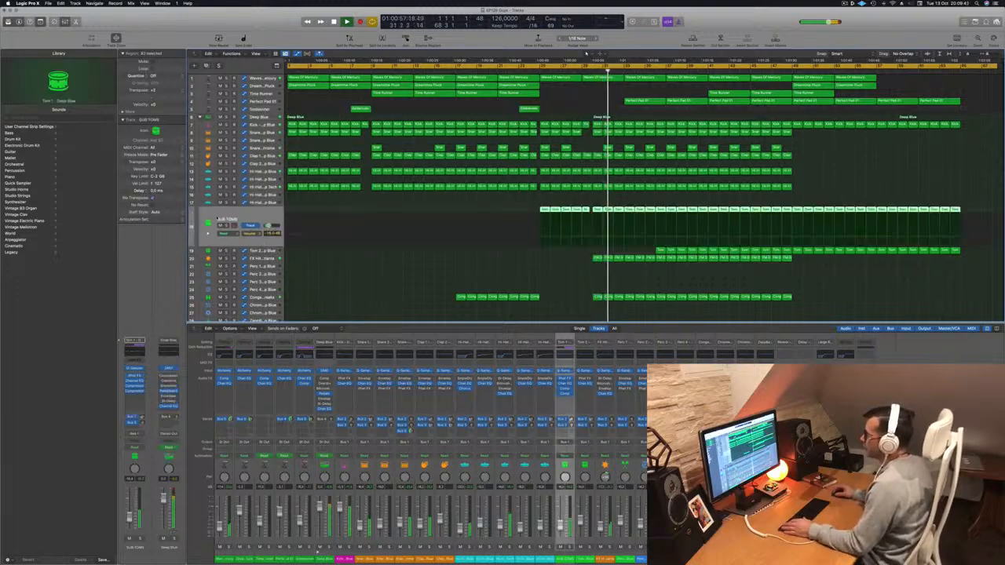
click(226, 226)
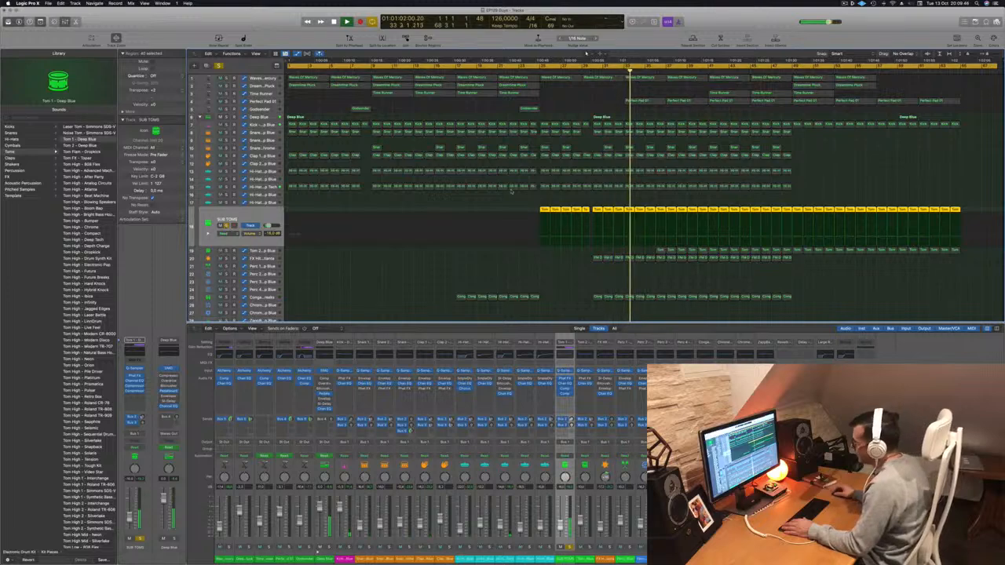
click(543, 209)
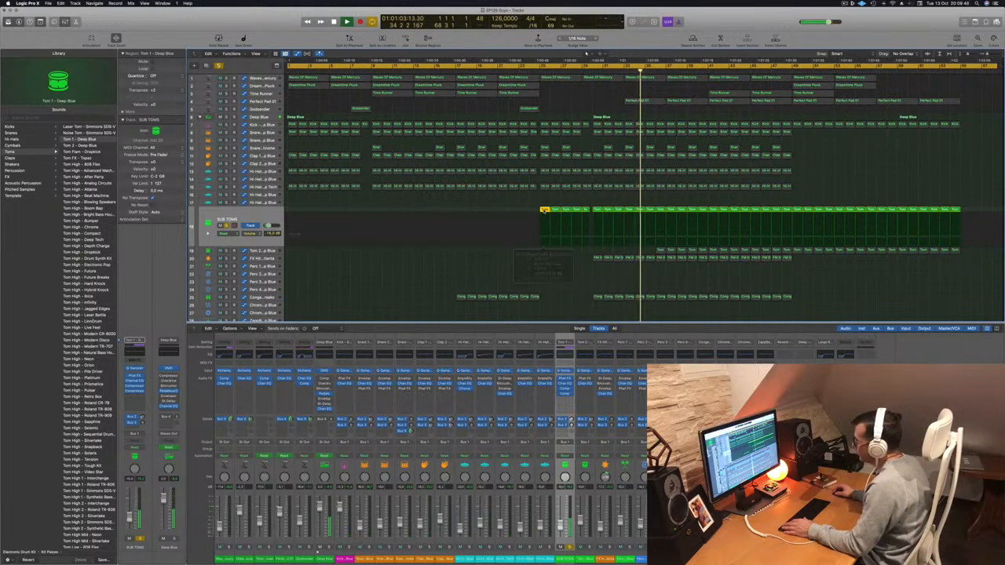
double_click(543, 210)
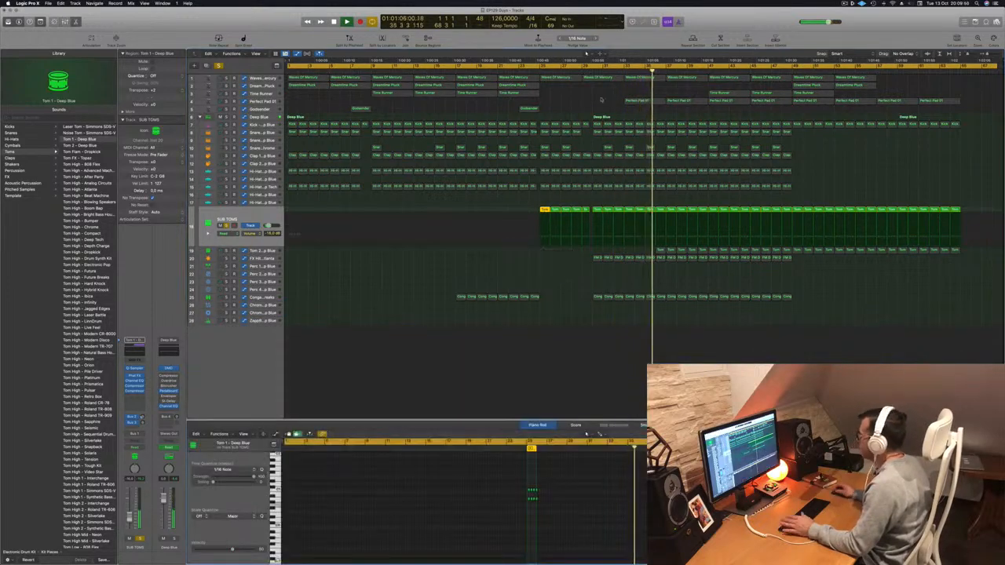
click(537, 72)
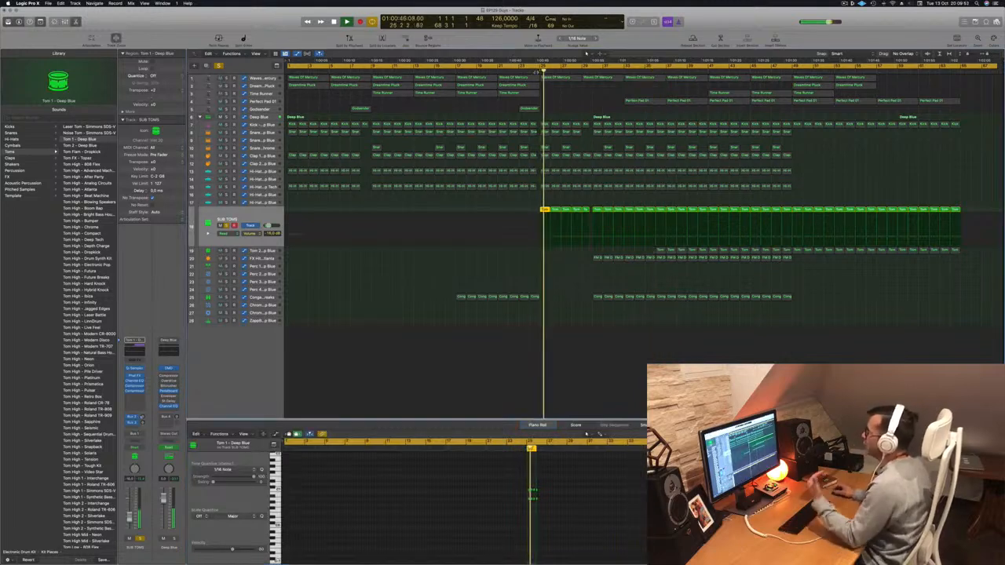
click(226, 226)
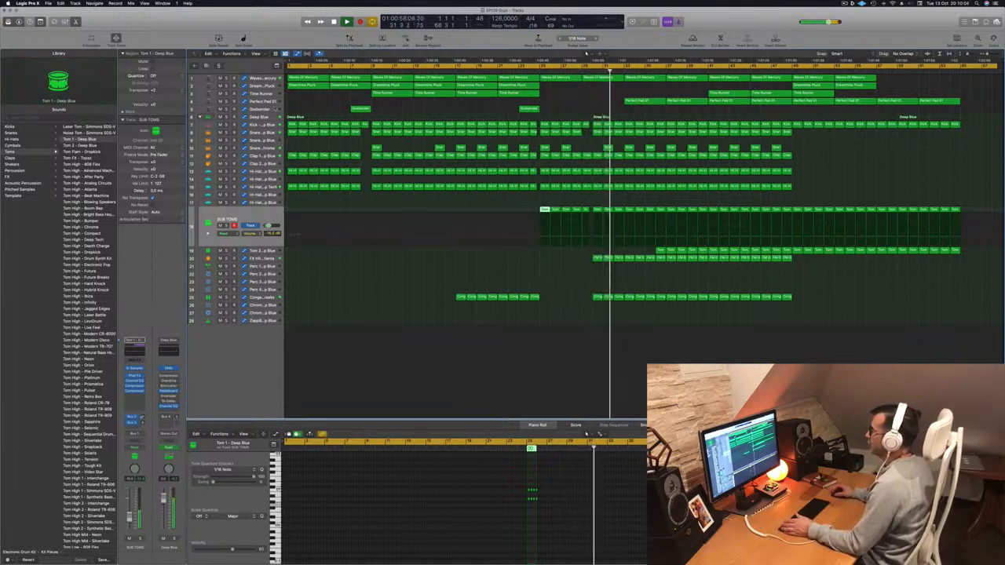
Select the Perfect Pad 01 track and play the arrangement from about bar 37.
click(262, 101)
click(665, 68)
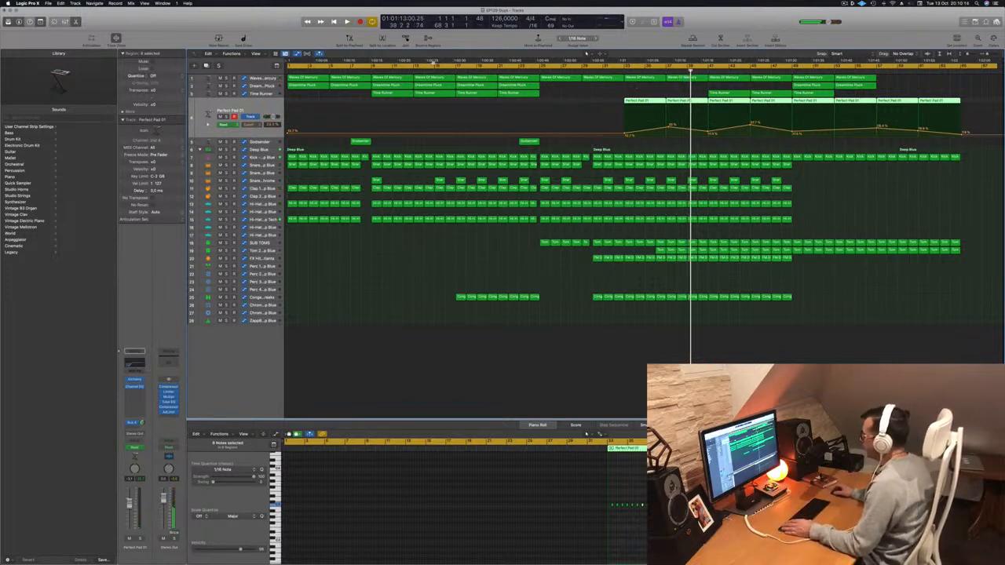
Set the cycle range to bars 1 to 9 and repeat that section three times across all tracks.
drag(996, 66, 368, 98)
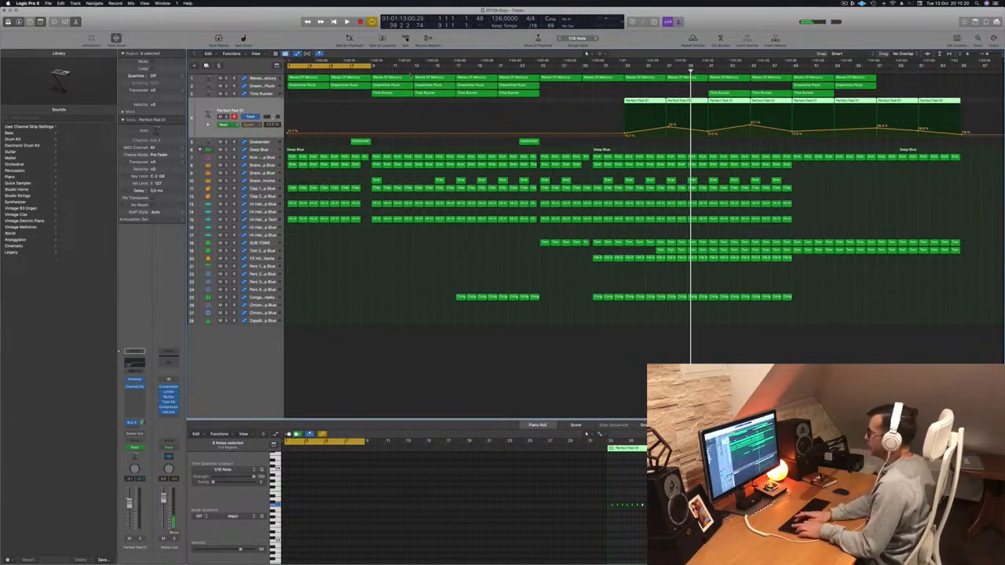
key(super+r)
key(super+r)
key(super+r)
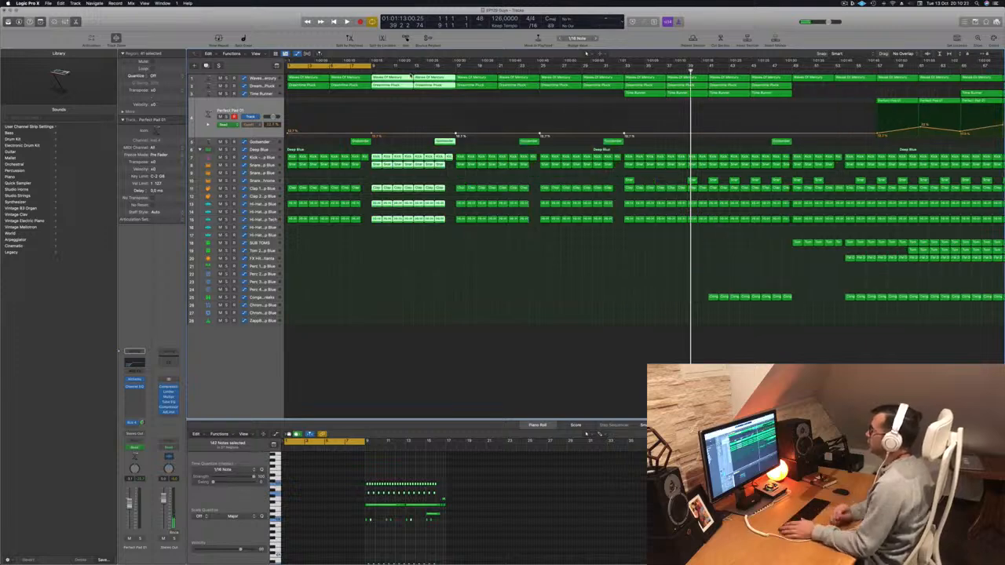
Extend the cycle range to bar 33 and play the opening with the Waves Of Mercury track selected.
key(space)
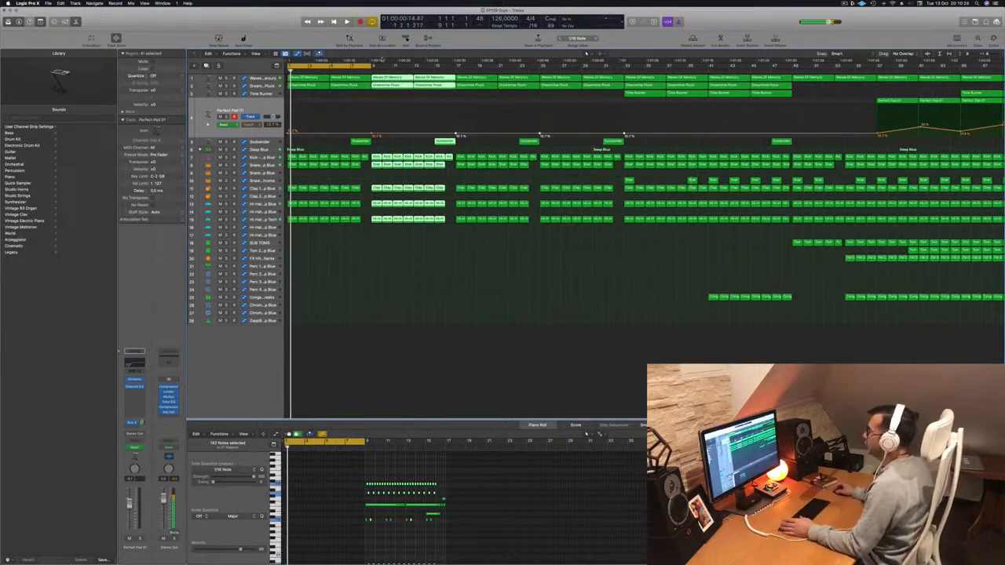
drag(372, 67, 623, 69)
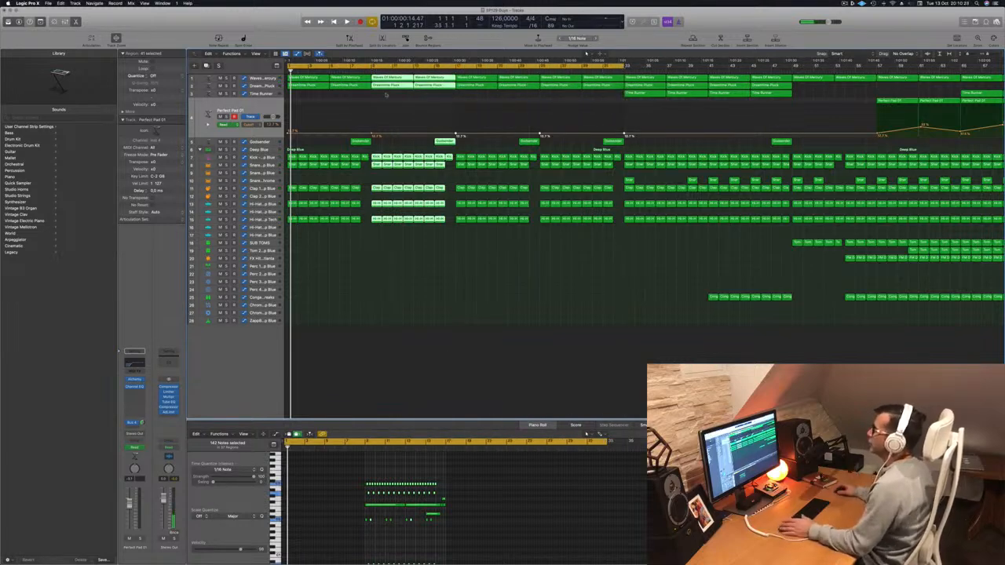
click(255, 81)
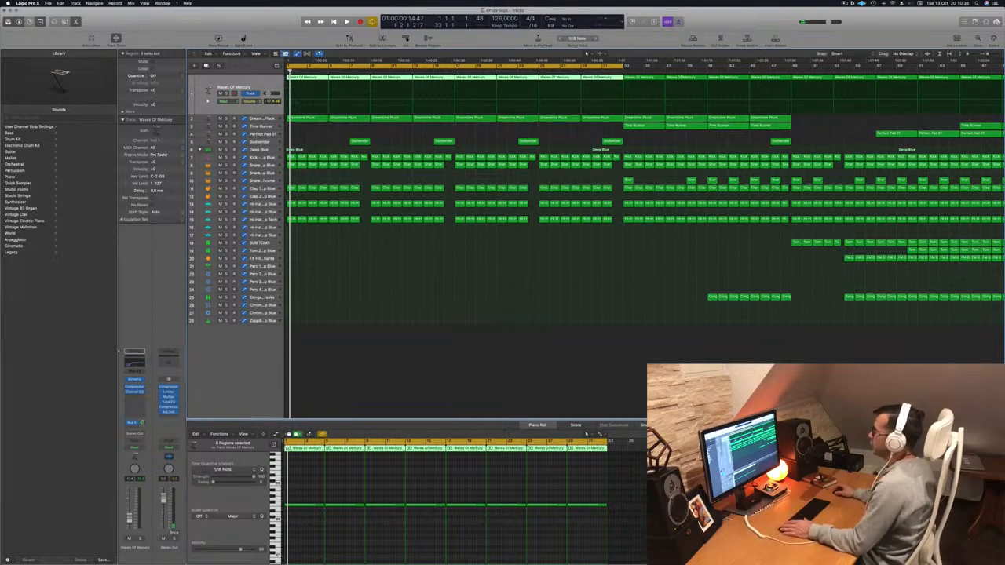
key(space)
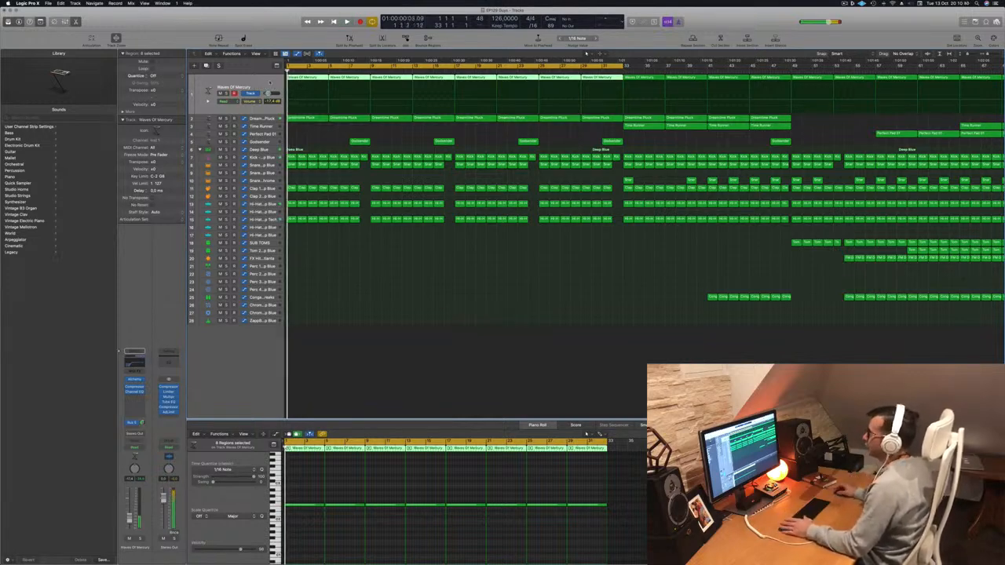
click(306, 135)
key(space)
key(space)
Delete the first two Waves Of Mercury regions, covering bars 1 to 9.
click(303, 79)
key(Delete)
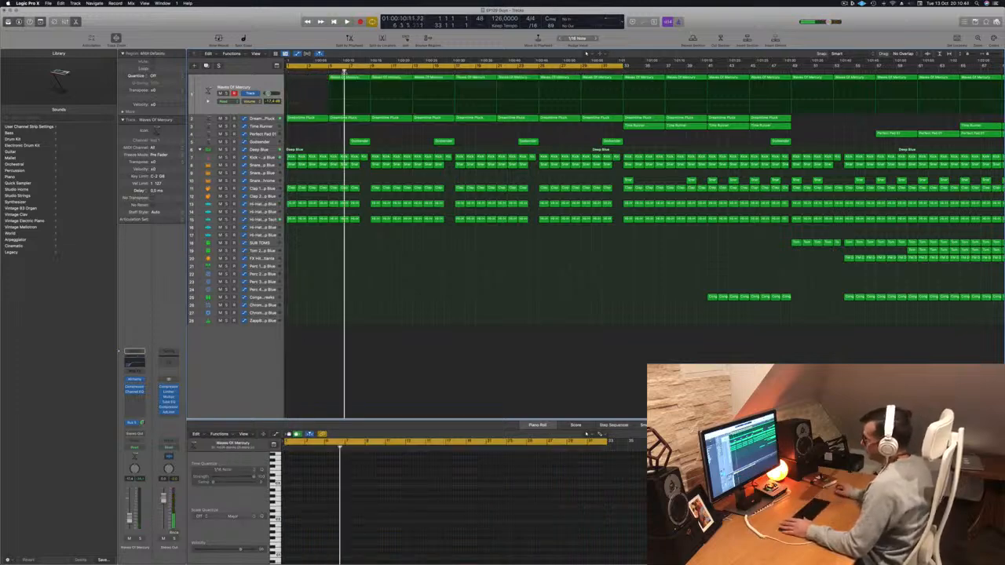
click(353, 80)
key(Delete)
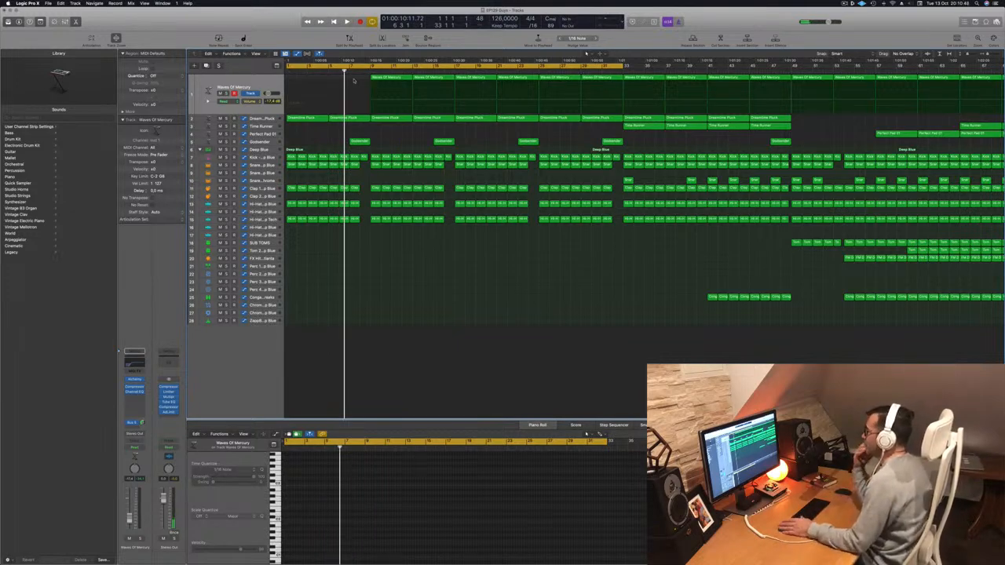
Replay from the beginning and delete the first two Dreamtime Pluck regions, covering bars 1 to 9.
key(Return)
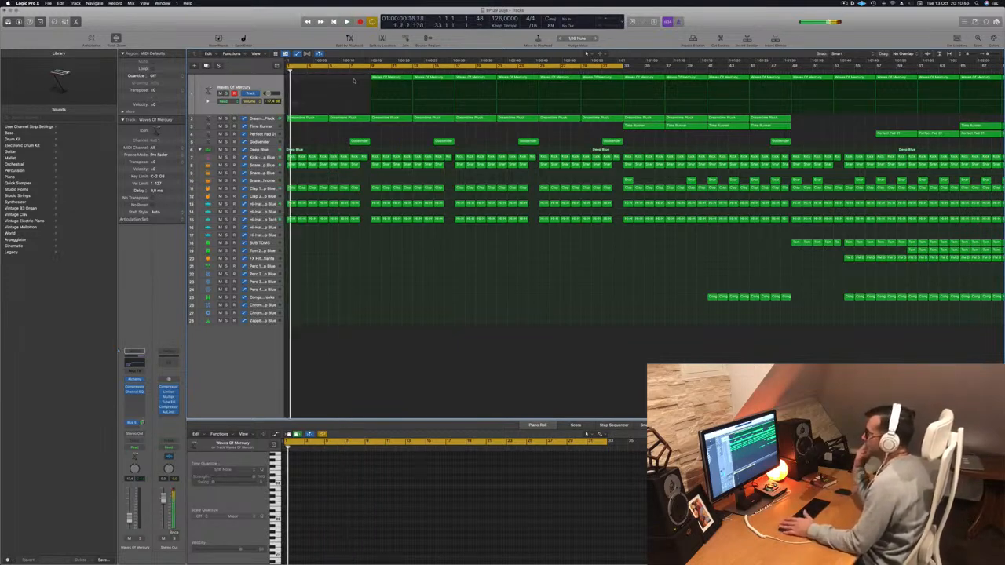
key(Return)
drag(311, 127, 341, 119)
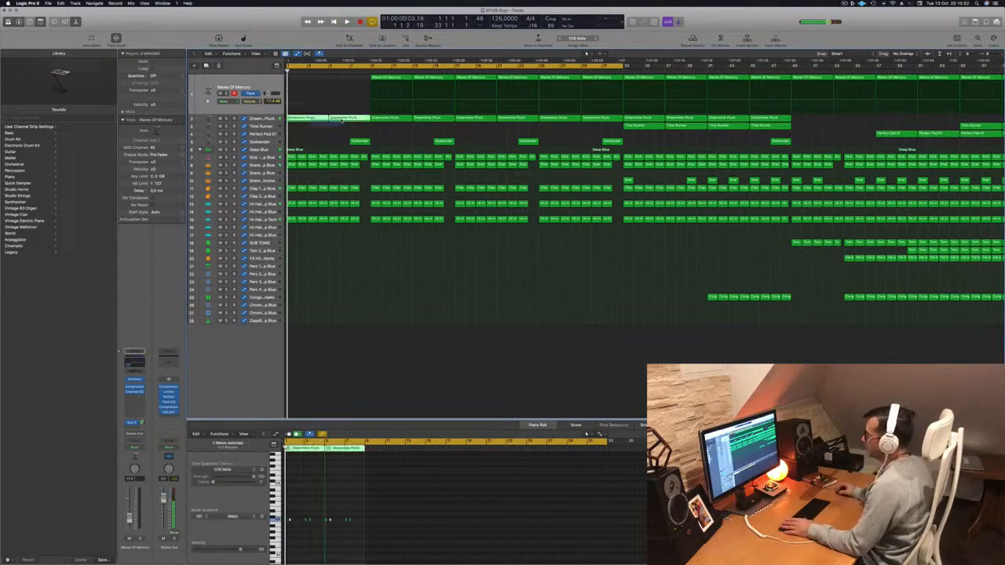
key(Delete)
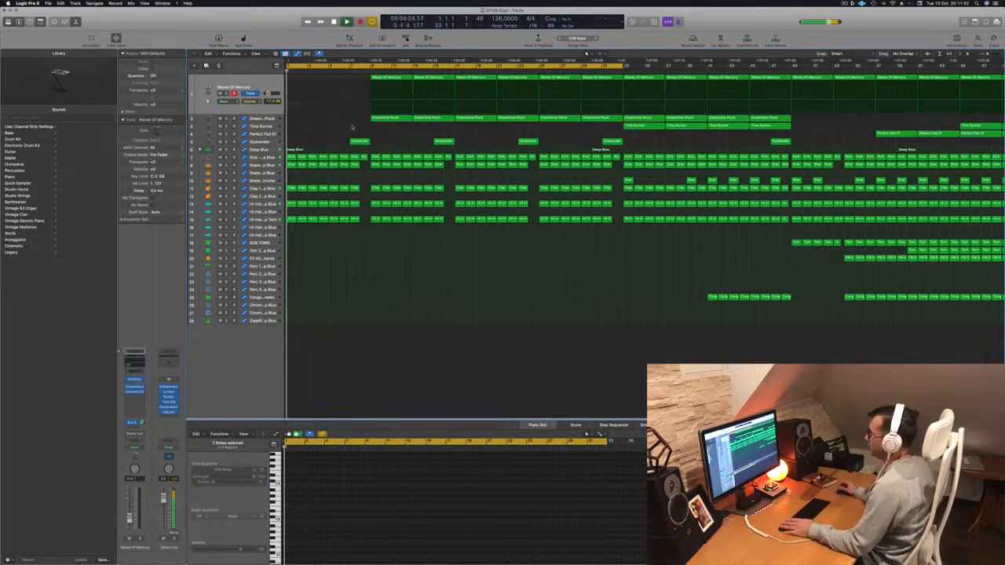
Move the Waves Of Mercury region from bar 9 to bar 1 while the arrangement plays.
key(Down)
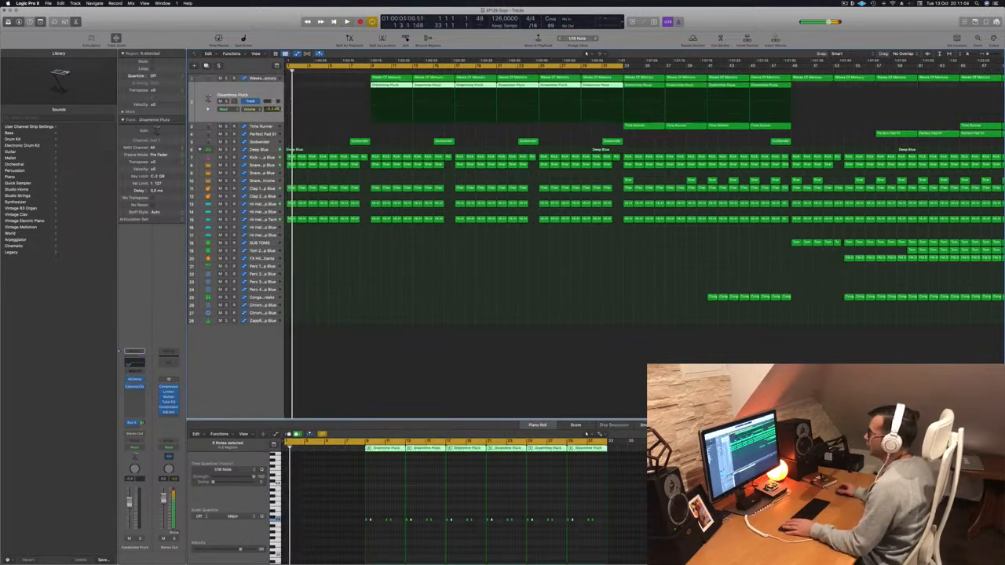
key(space)
click(388, 81)
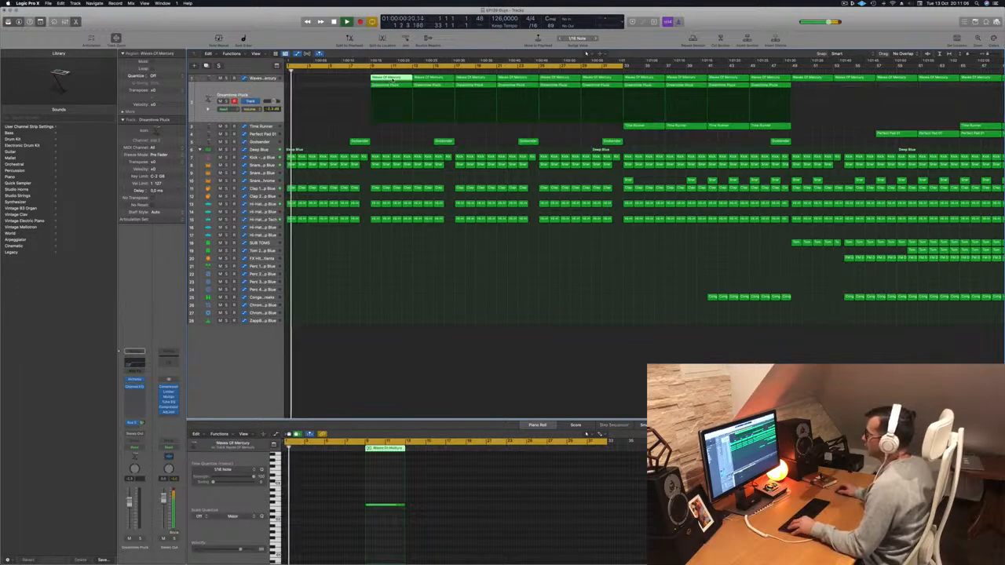
drag(395, 80, 273, 146)
Set the low cut of the Waves Of Mercury track's Channel EQ to 890 Hz and move the plug-in window off the opening regions.
click(254, 126)
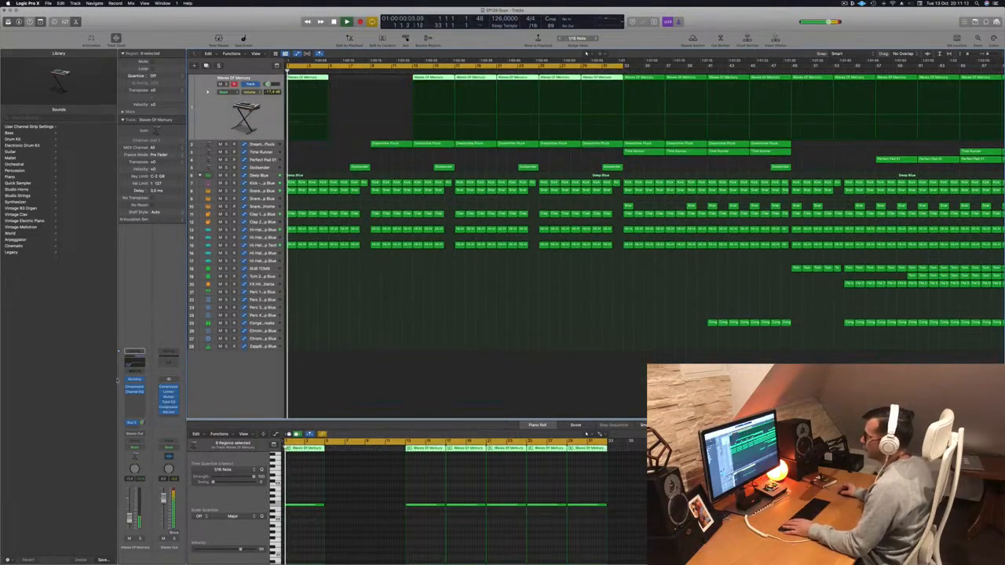
click(134, 392)
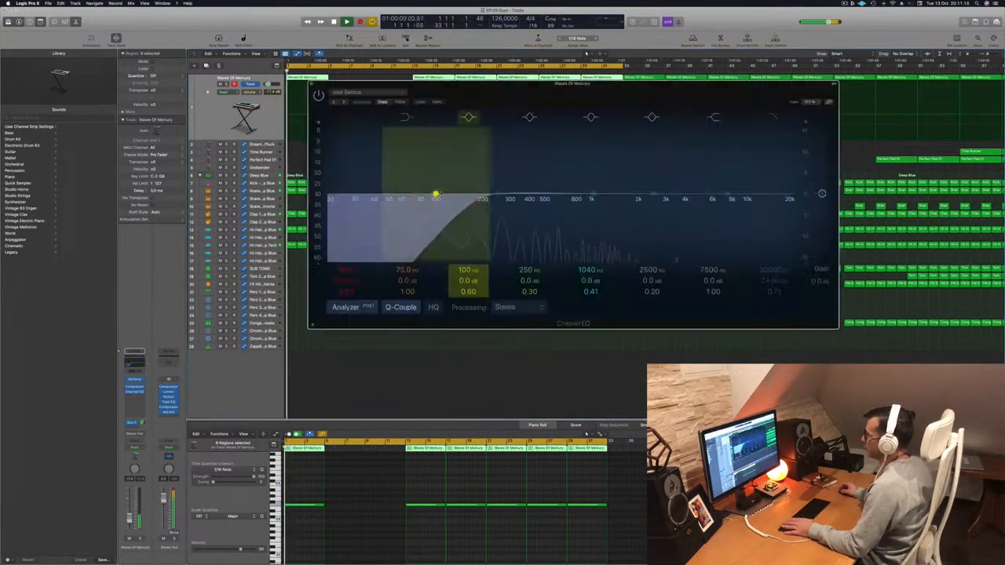
drag(345, 272, 345, 273)
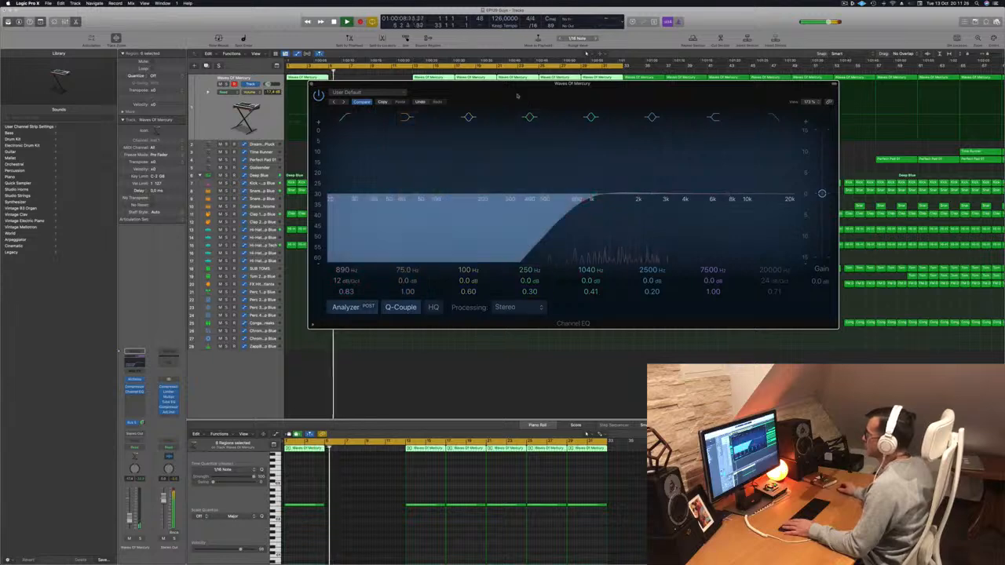
drag(521, 95, 758, 99)
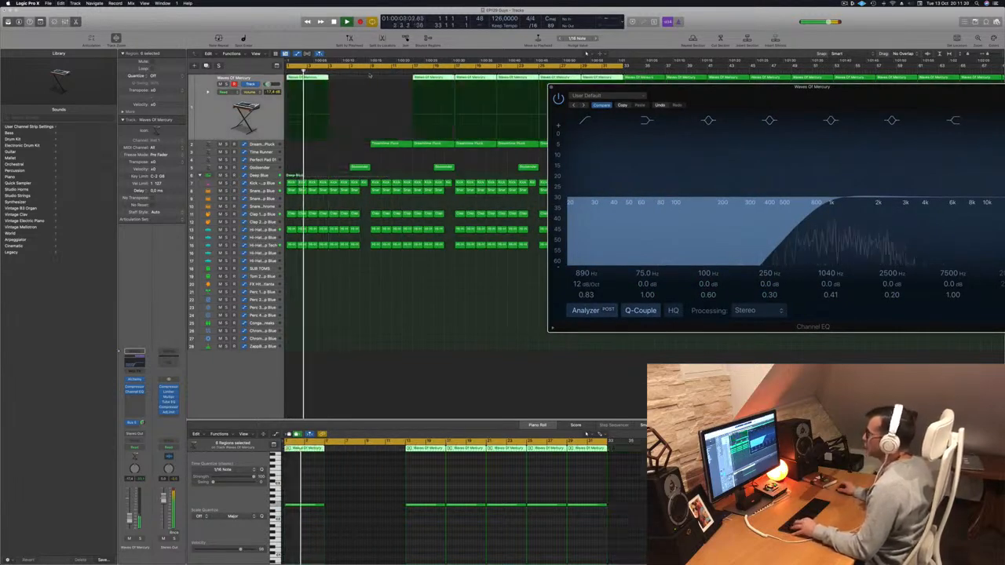
Copy the opening Waves Of Mercury region so that it repeats at bar 5.
click(306, 77)
drag(330, 79, 346, 83)
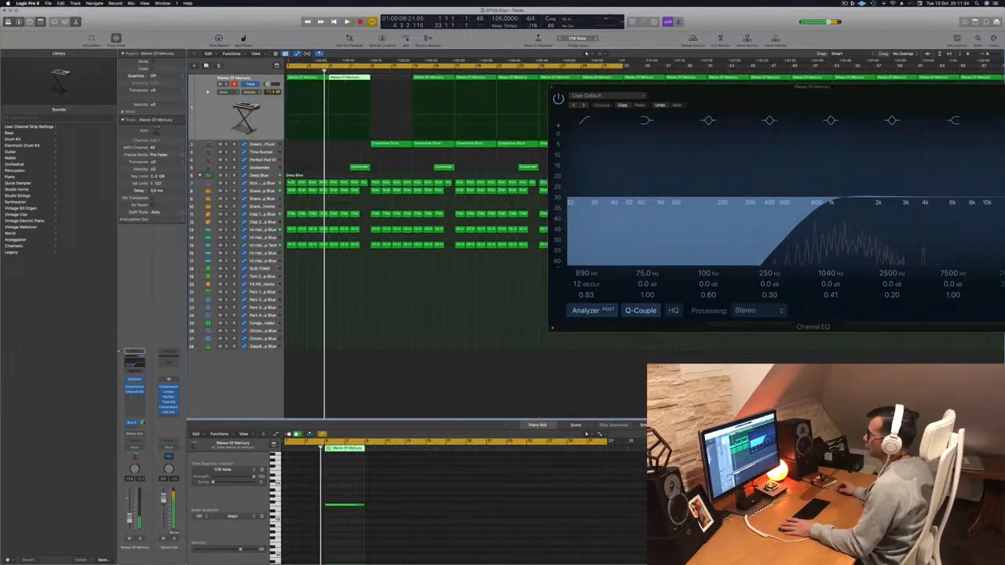
Remove the Deep Blue filter automation sweep leading into bar 9, then delete the track 5 region just before bar 9 and replay from the beginning.
click(266, 177)
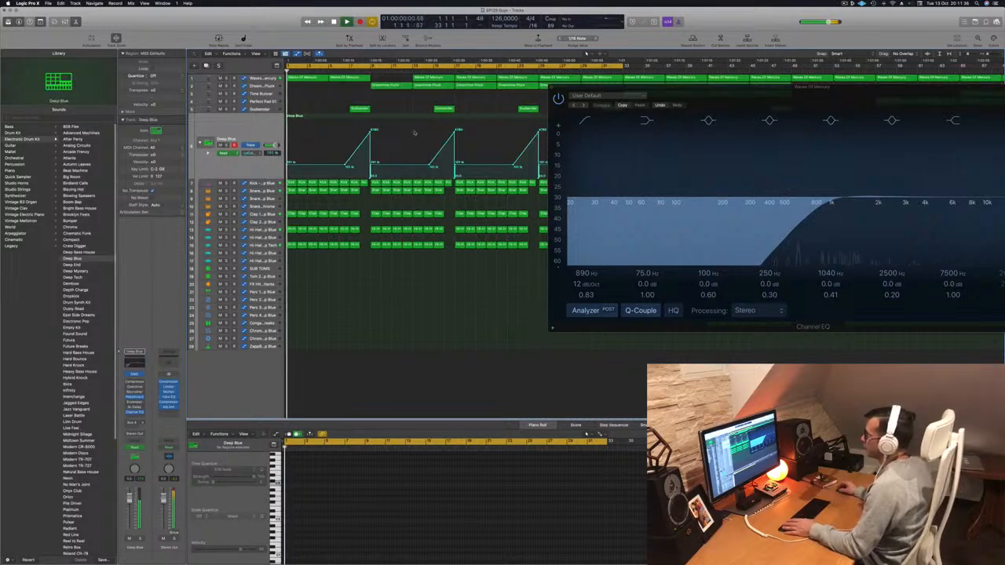
drag(370, 129, 371, 167)
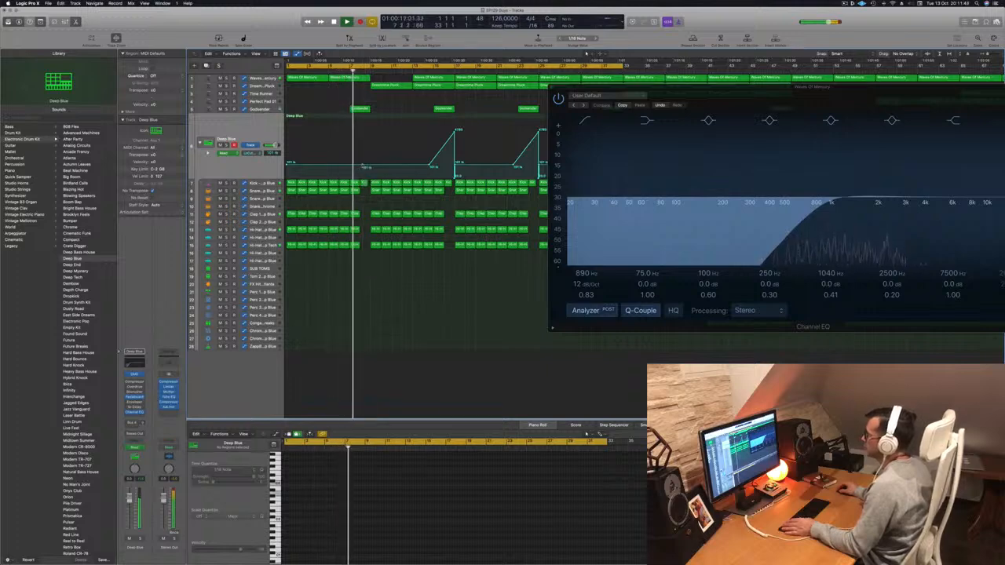
click(358, 108)
key(Delete)
key(Return)
Copy the snare, clap and two hi-hat regions from bar 7 into the gap at bar 8.
click(355, 191)
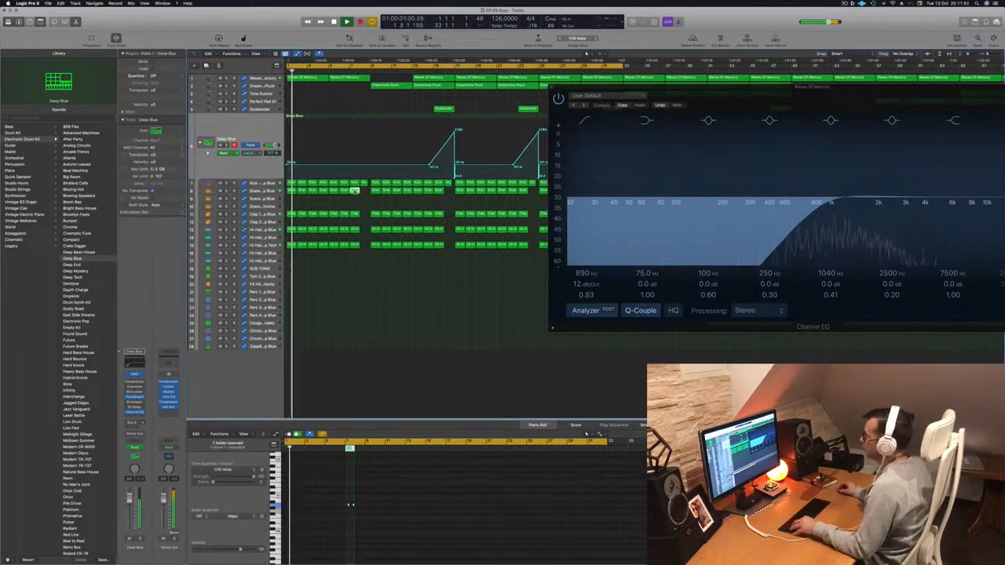
drag(355, 191, 360, 247)
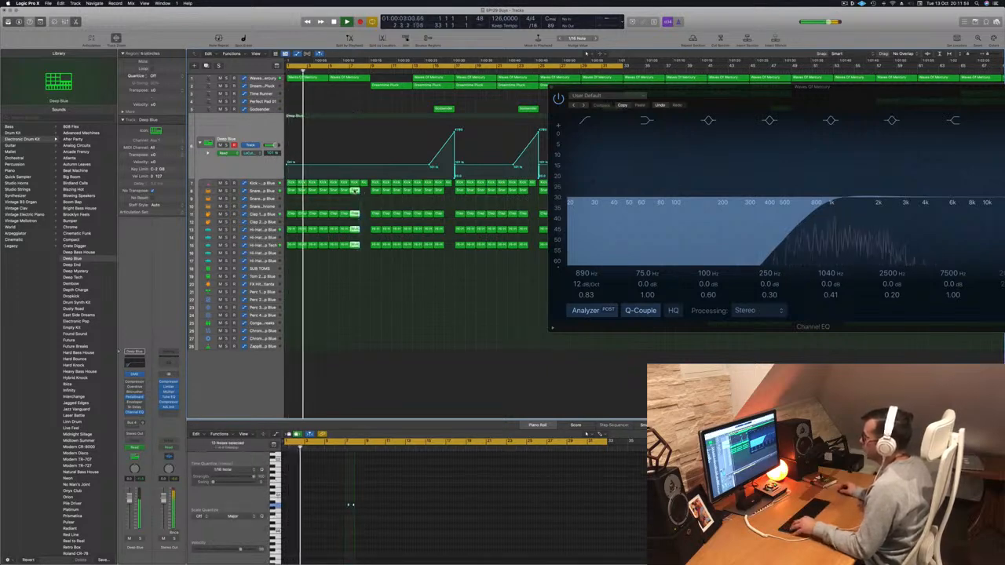
drag(355, 191, 364, 183)
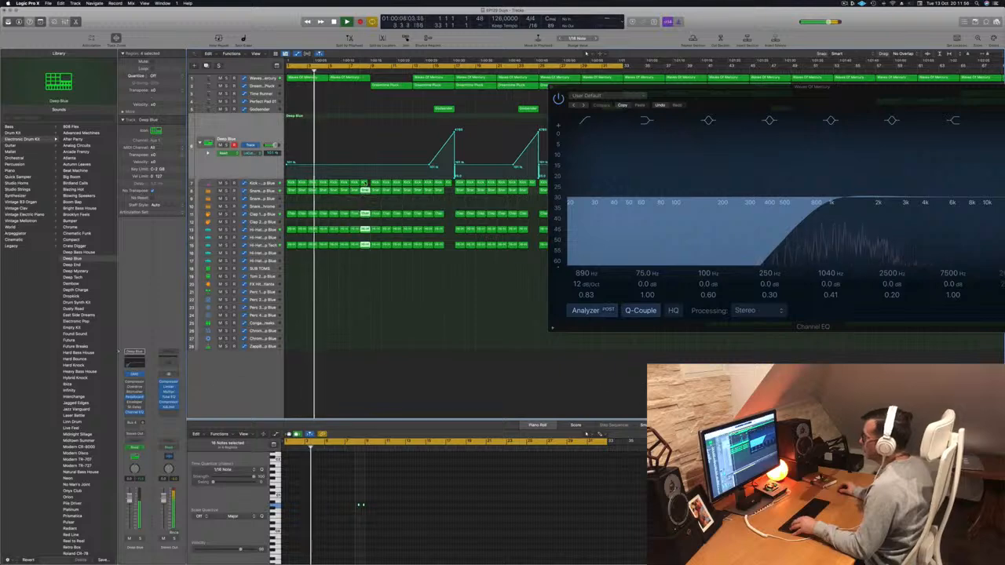
Move the Channel EQ window clear of the tracks and copy the Waves Of Mercury region from bar 5 to bar 9.
drag(625, 167, 470, 383)
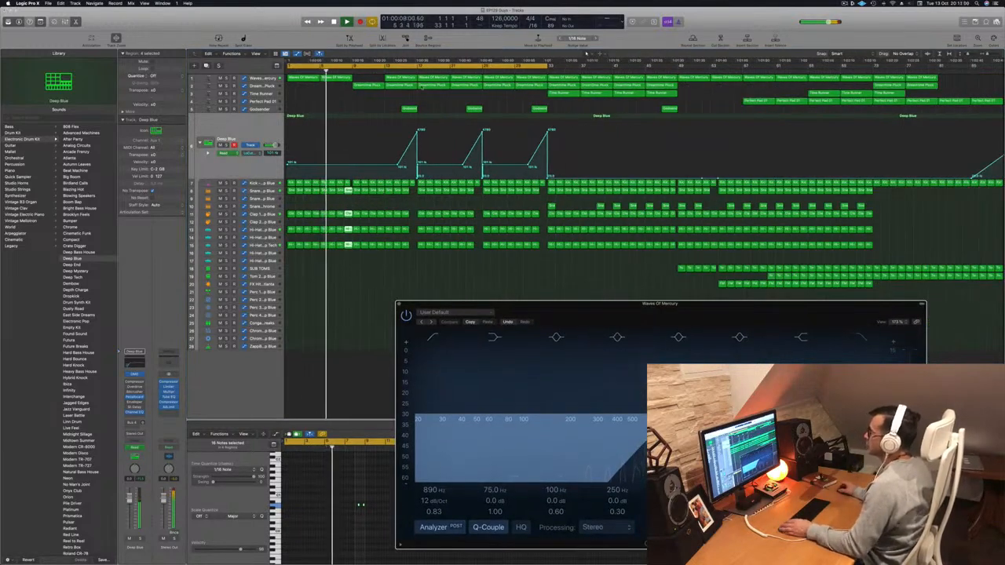
click(337, 79)
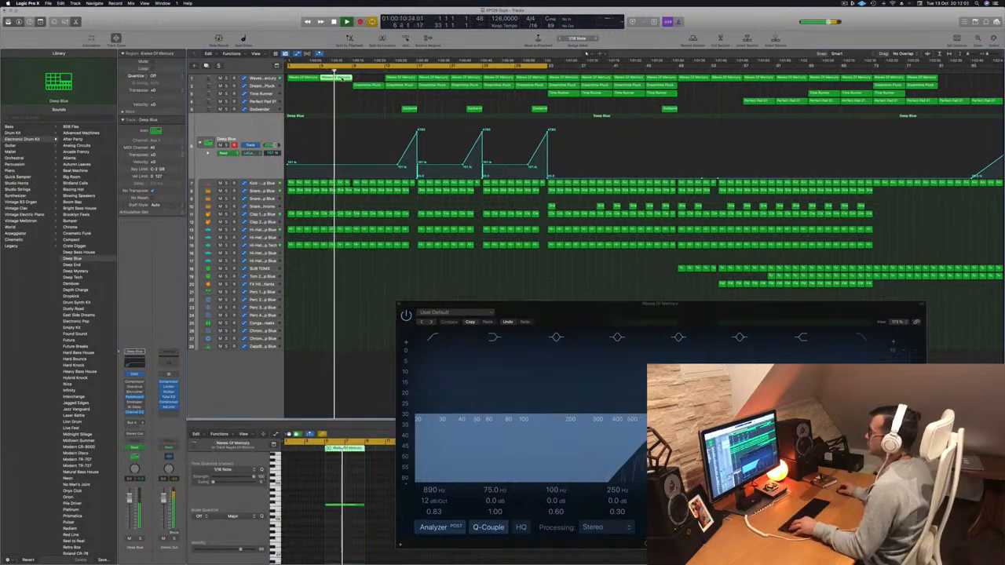
drag(337, 78, 372, 80)
Delete the Dreamtime Pluck regions between bars 9 and 17 and replay from the beginning.
click(374, 85)
key(Delete)
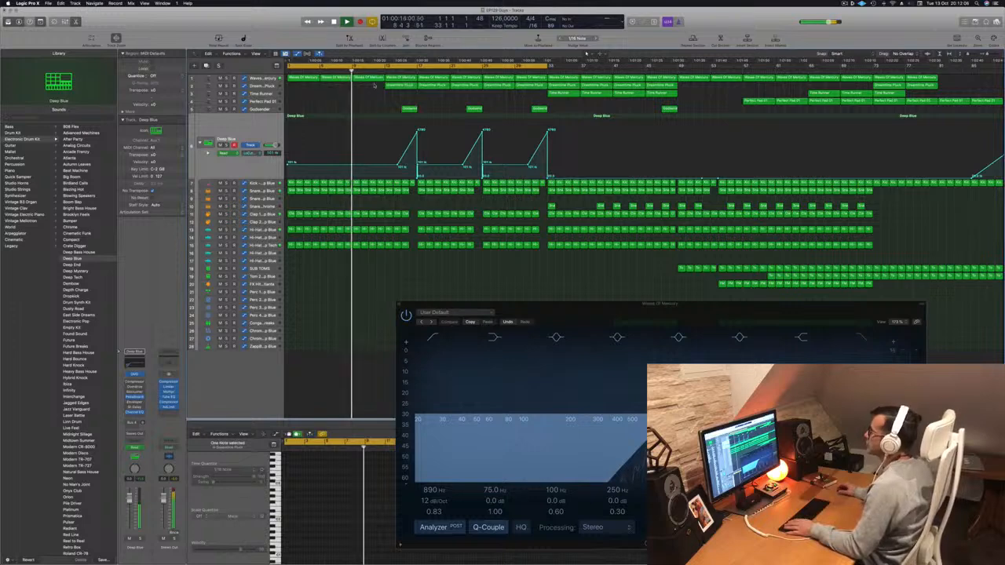
key(Return)
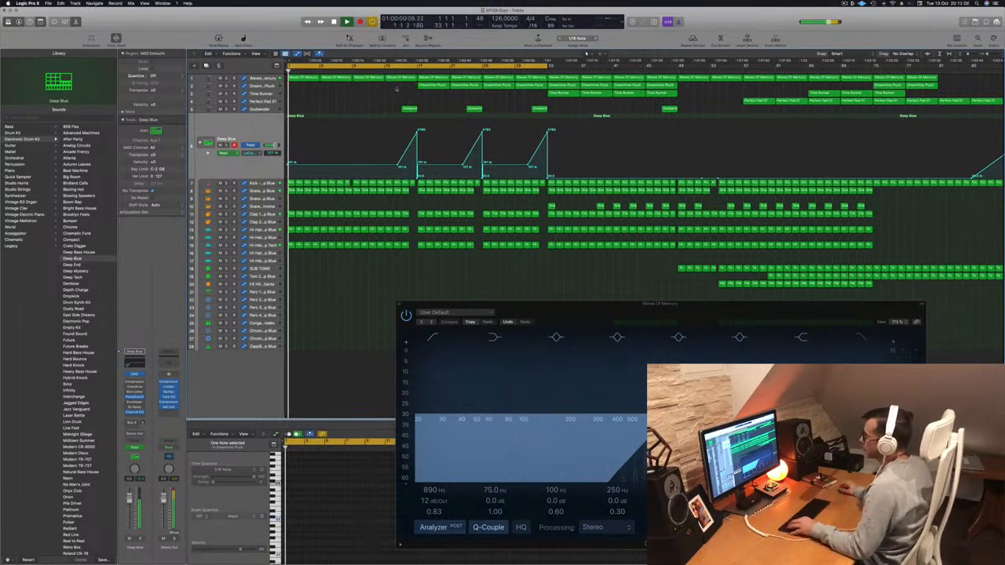
Move the Channel EQ window below the track regions and copy the first SUB TOMS region to bar 8.
scroll(307, 254, down, 1)
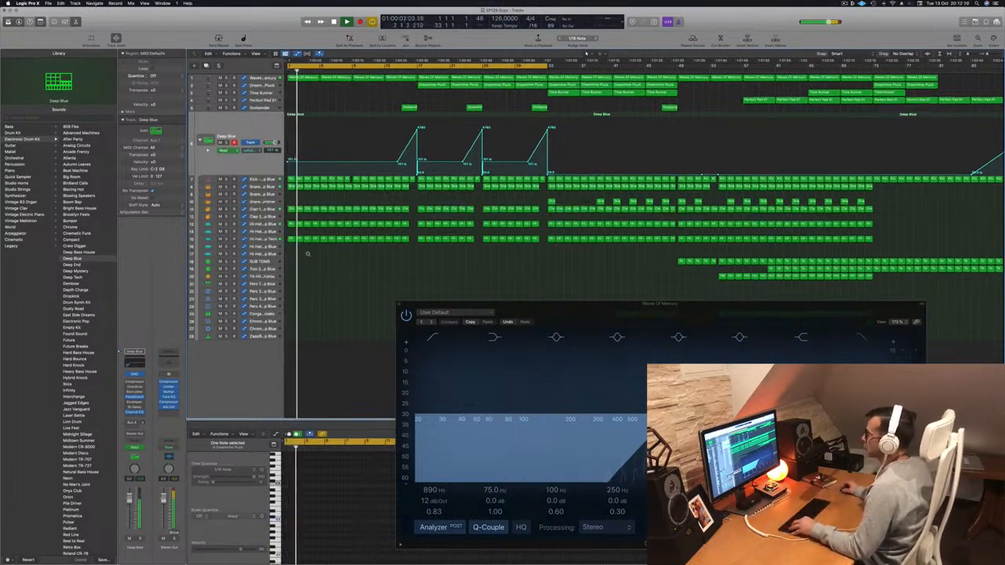
drag(602, 305, 642, 338)
key(Return)
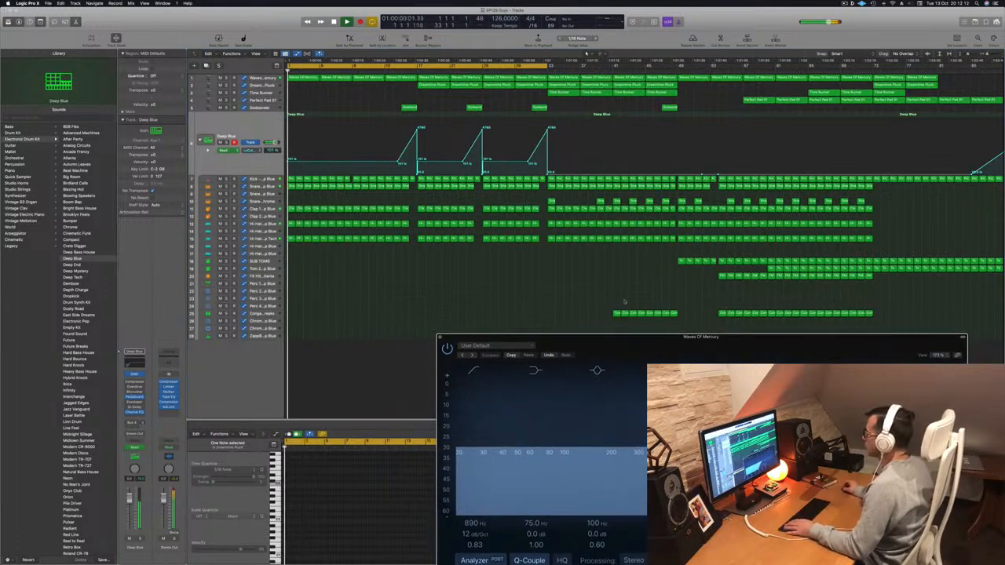
drag(682, 261, 348, 262)
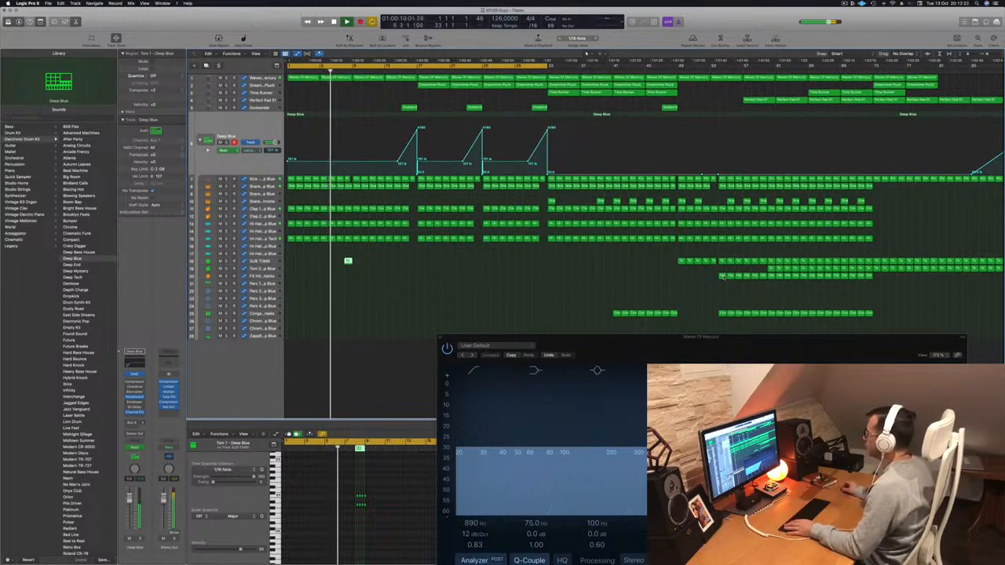
Move the first FM Drum region to bar 5 of the FX Hit track and repeat it through bar 8.
click(721, 276)
drag(721, 276, 335, 273)
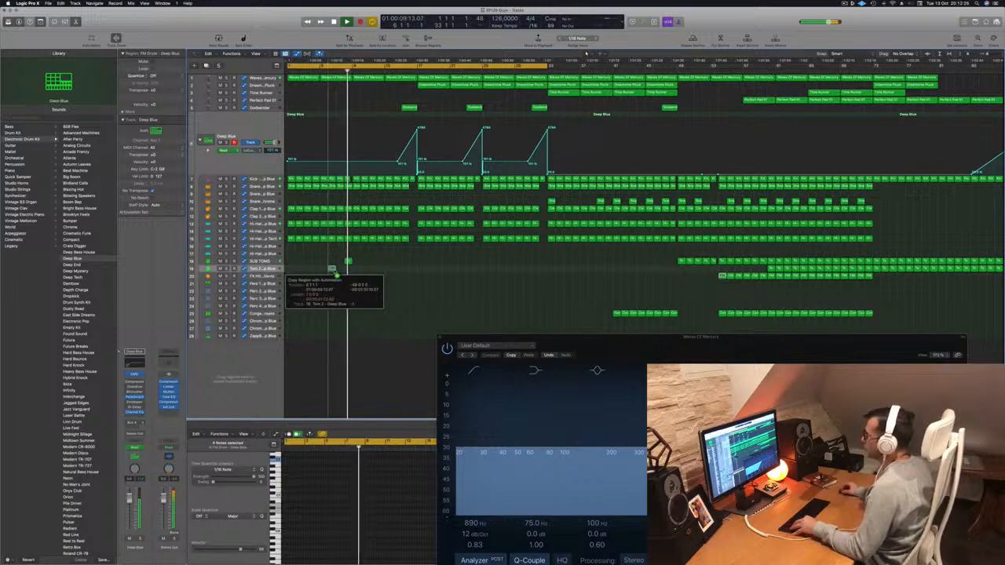
drag(328, 273, 322, 270)
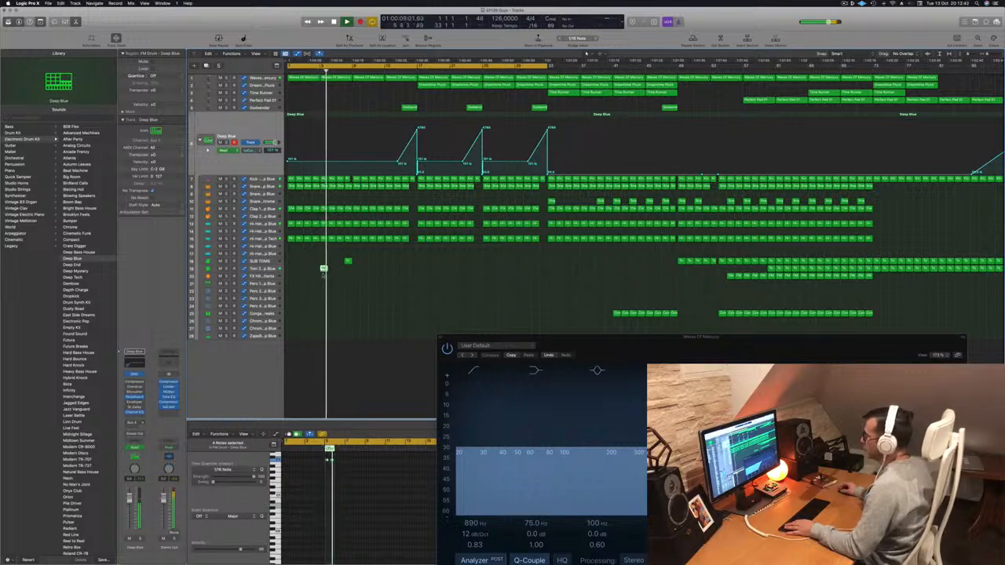
drag(324, 268, 323, 276)
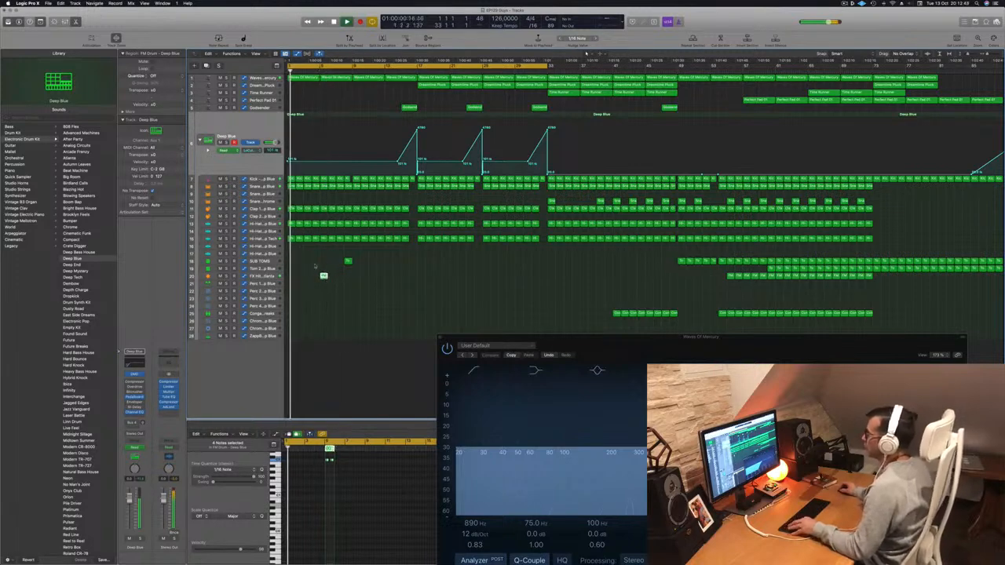
drag(331, 278, 344, 276)
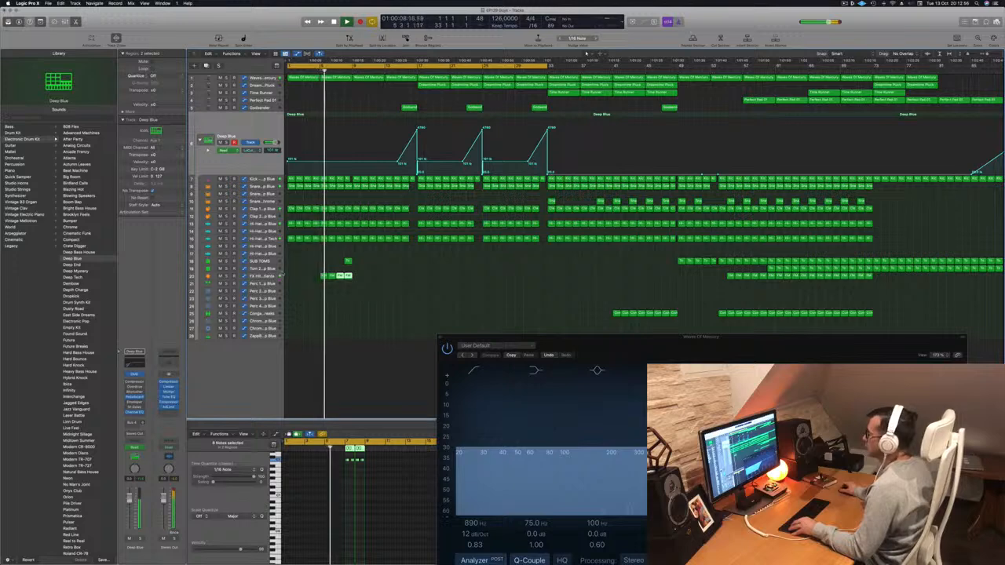
Delete the FX Hit - Atlanta regions in bars 5 to 7 and the SUB TOMS region at bar 8.
click(269, 276)
click(323, 215)
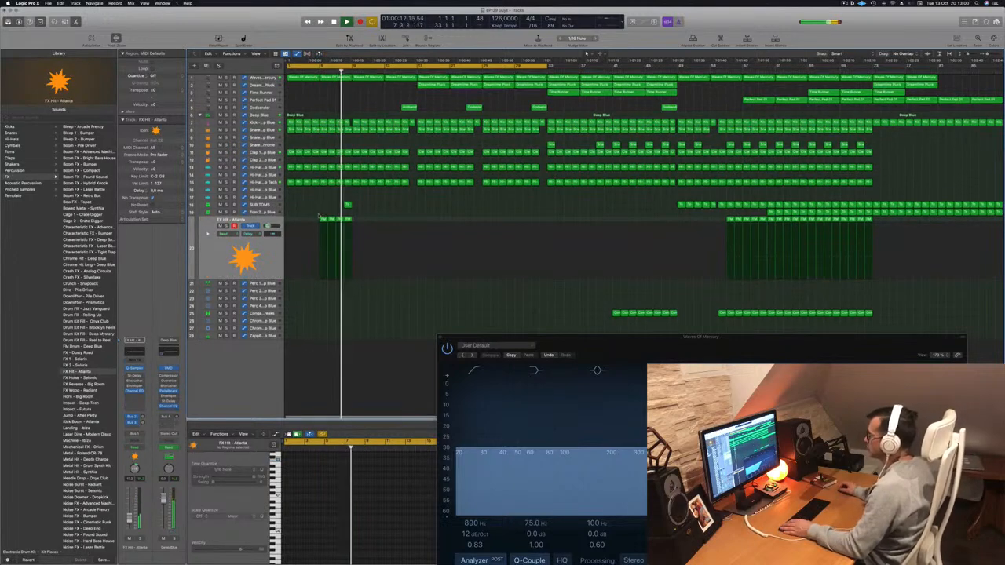
click(336, 219)
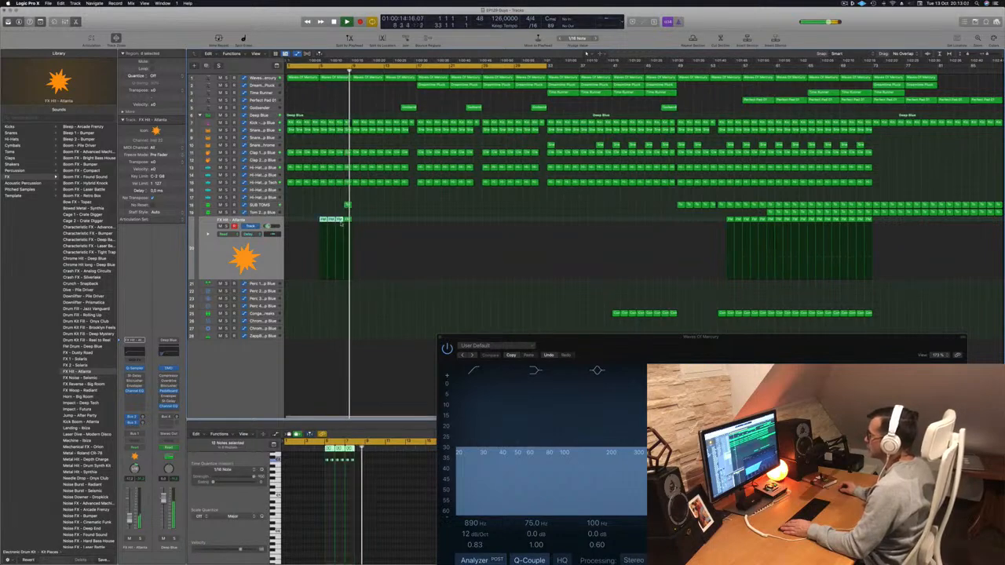
key(Delete)
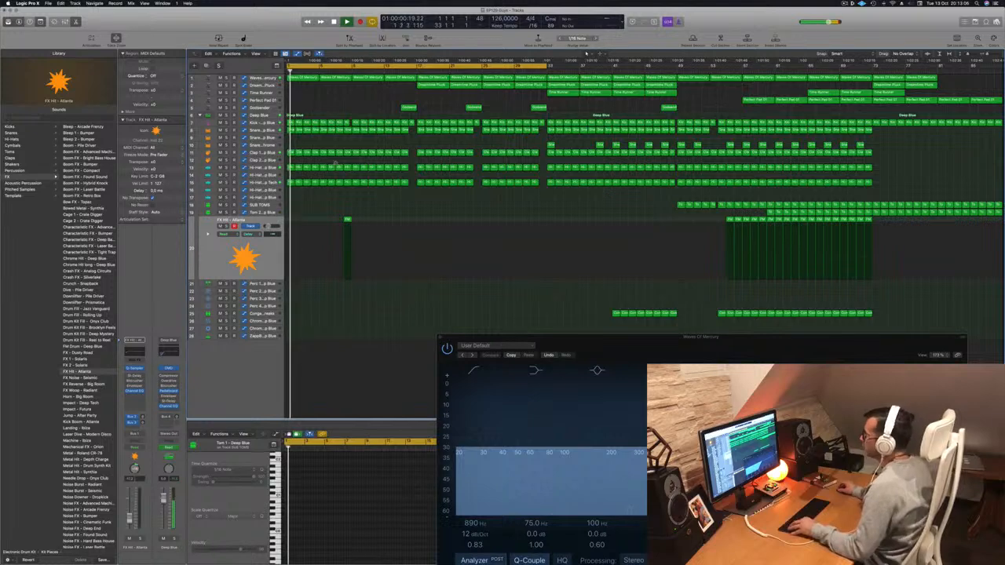
Audition the opening hi-hat and Clap 1 - Deep Blue parts by briefly soloing and muting their tracks.
scroll(335, 163, up, 3)
scroll(346, 162, down, 3)
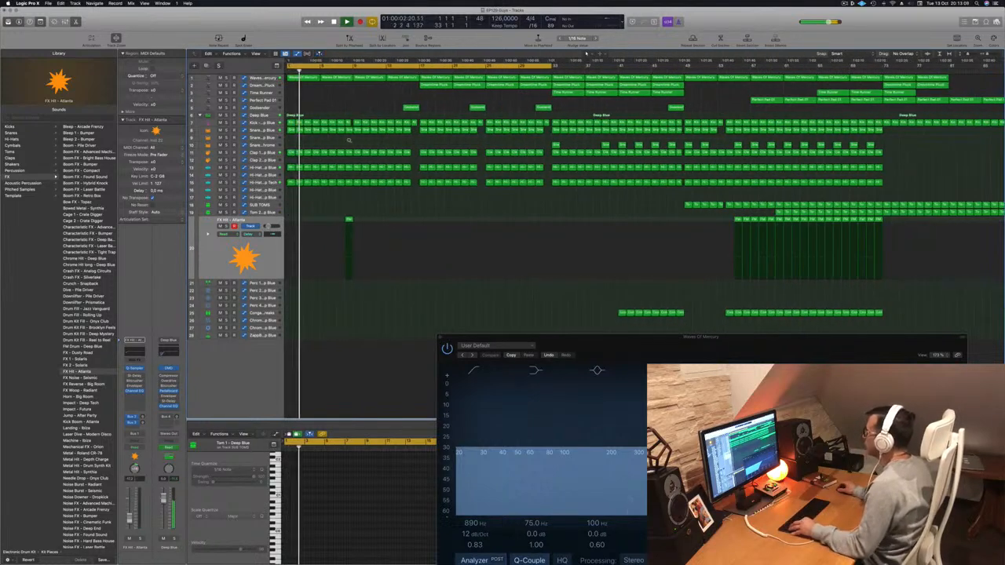
scroll(349, 141, down, 1)
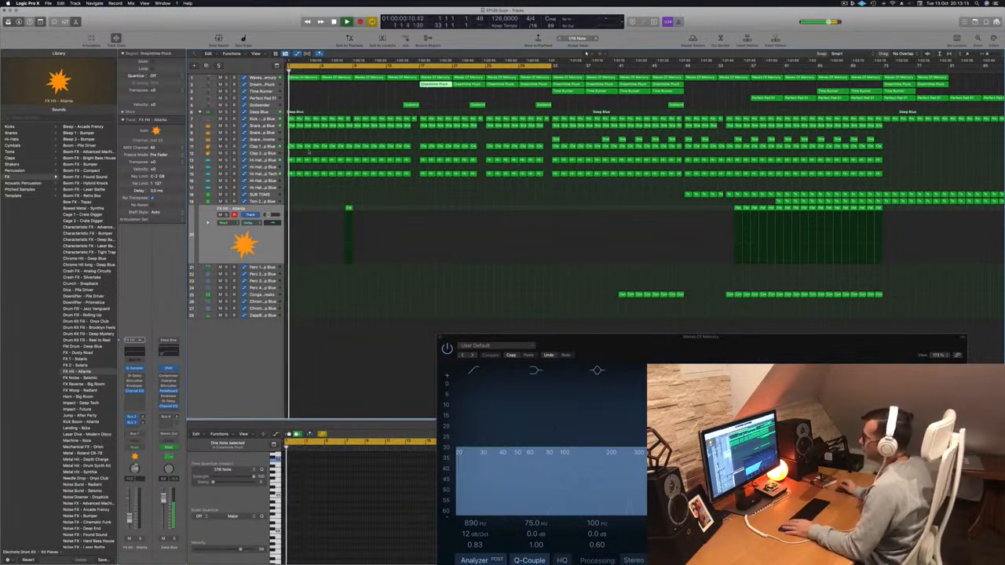
click(256, 175)
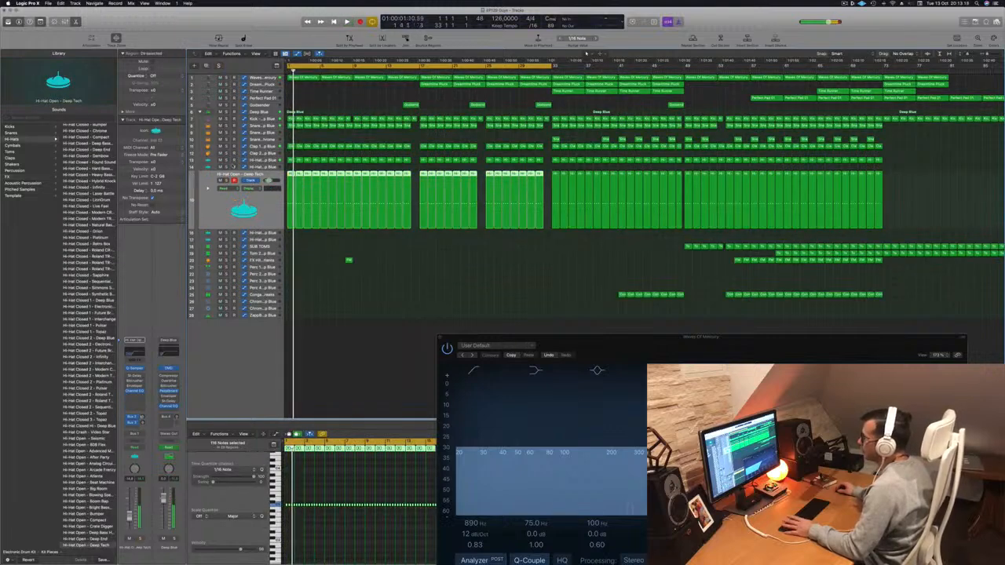
click(227, 160)
click(226, 160)
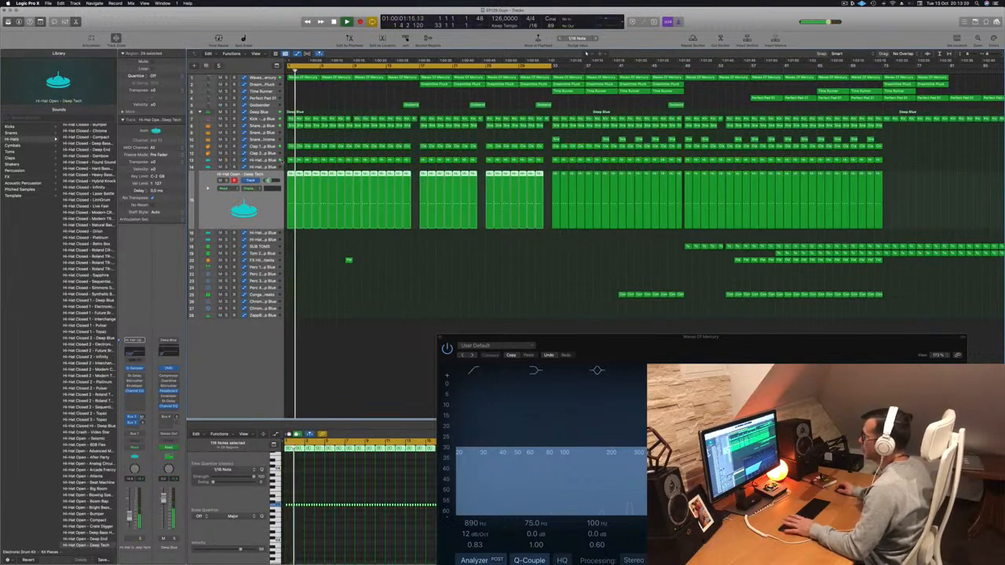
key(Up)
key(Up)
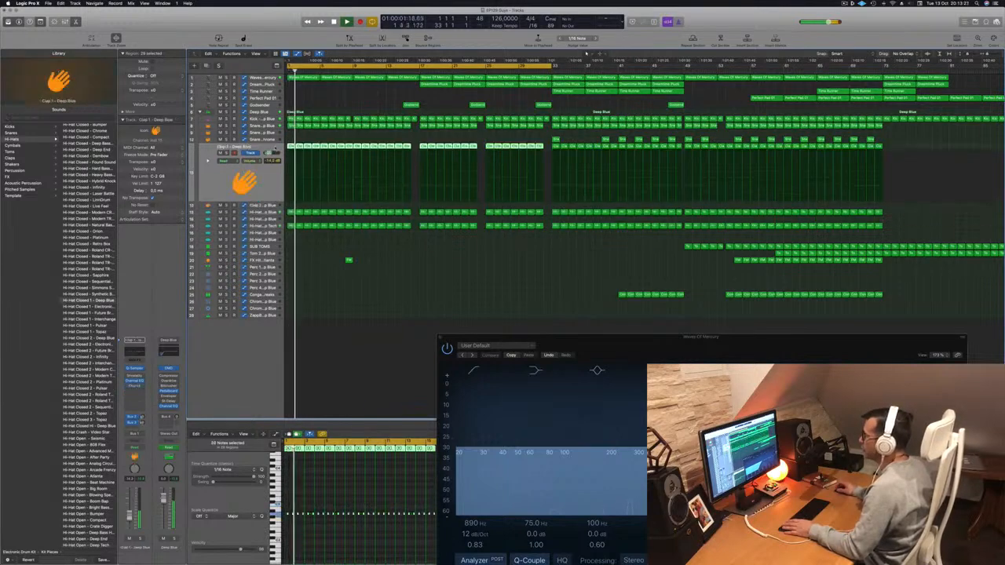
key(ctrl+m)
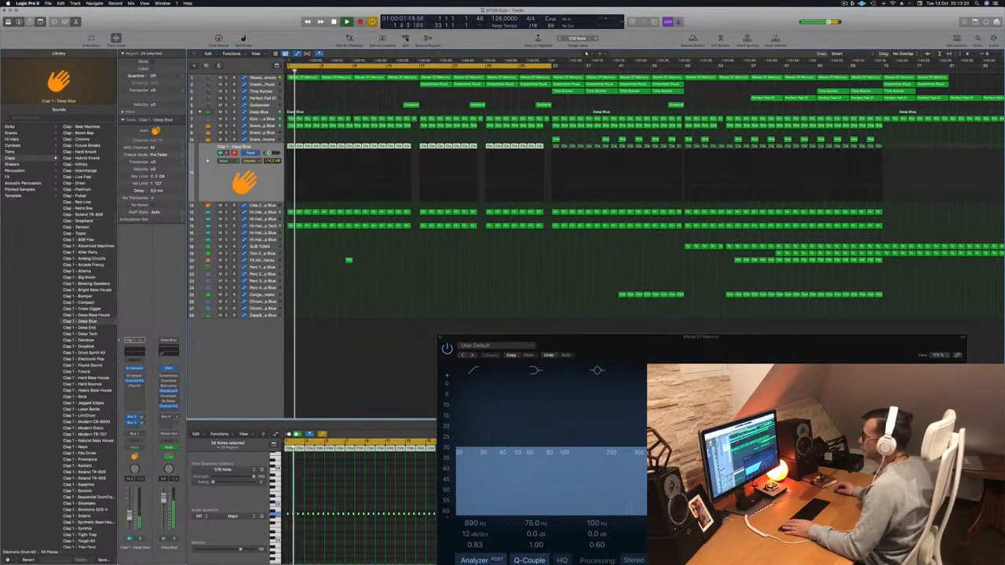
key(ctrl+m)
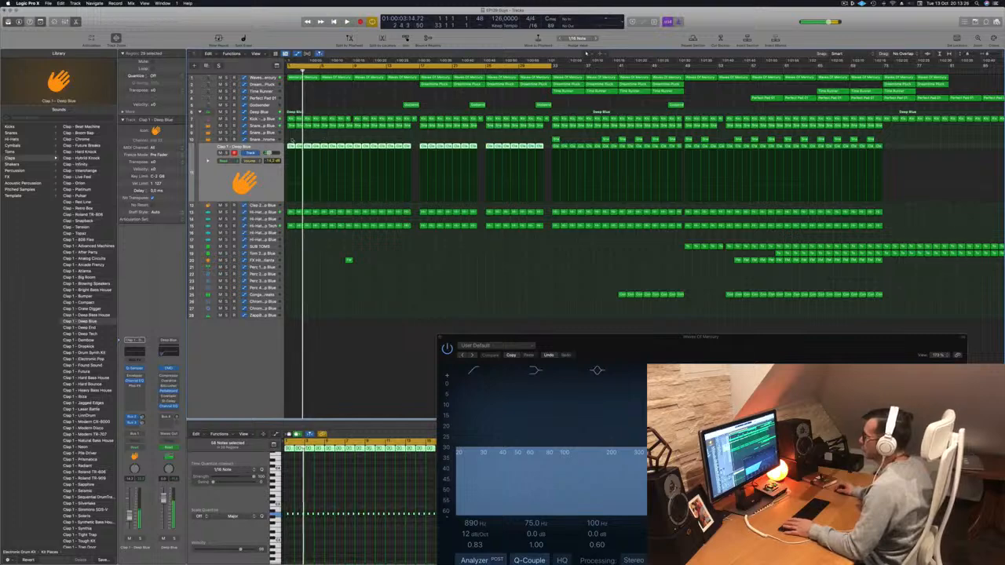
Delete the Clap 1 - Deep Blue regions covering bars 1 to 9.
drag(288, 142, 349, 146)
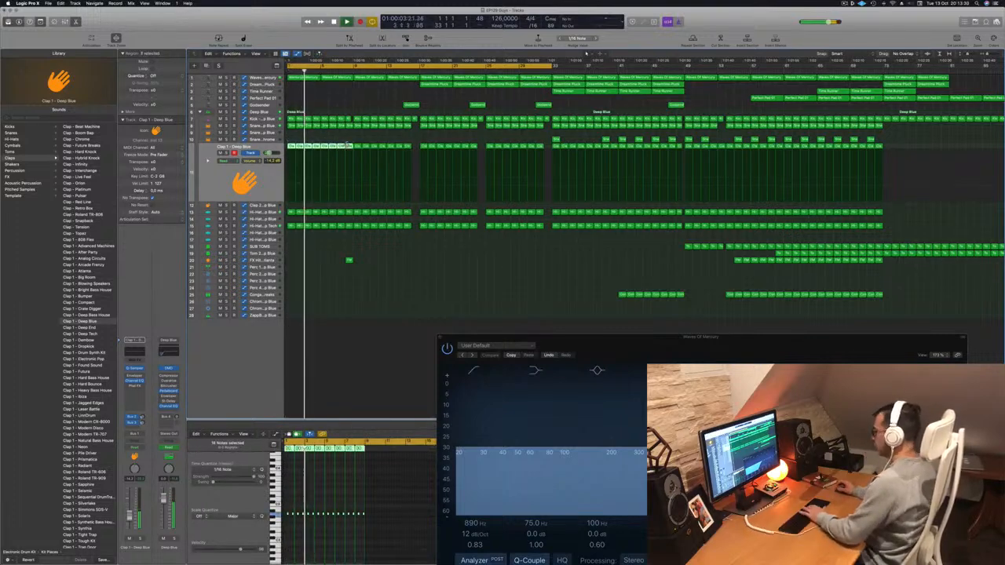
key(Delete)
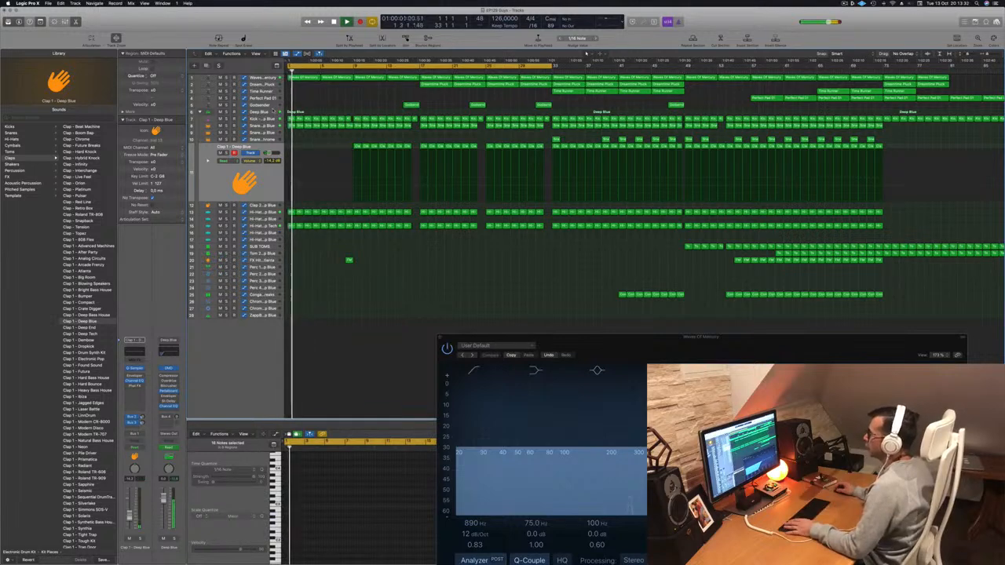
Shape the Deep Blue low-cut automation into a gradual fall from bar 1 to the sweep before bar 17, bending it at bar 9.
click(272, 114)
key(space)
key(space)
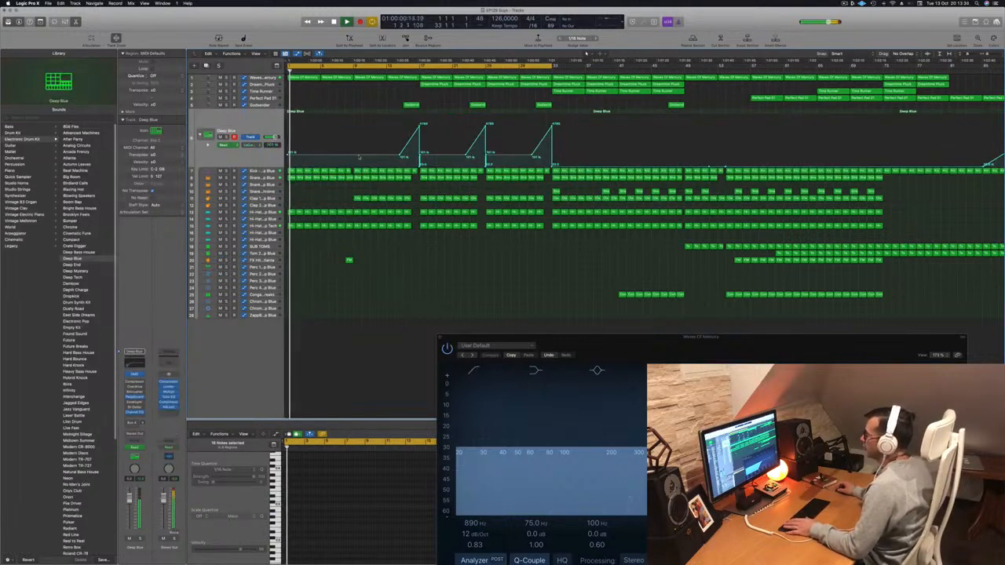
drag(351, 155, 355, 158)
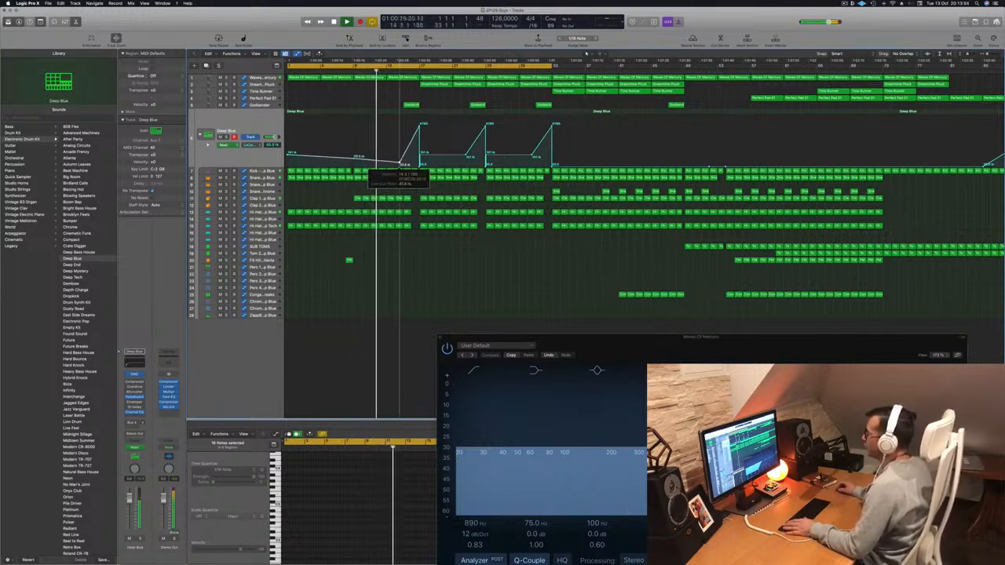
drag(399, 161, 404, 167)
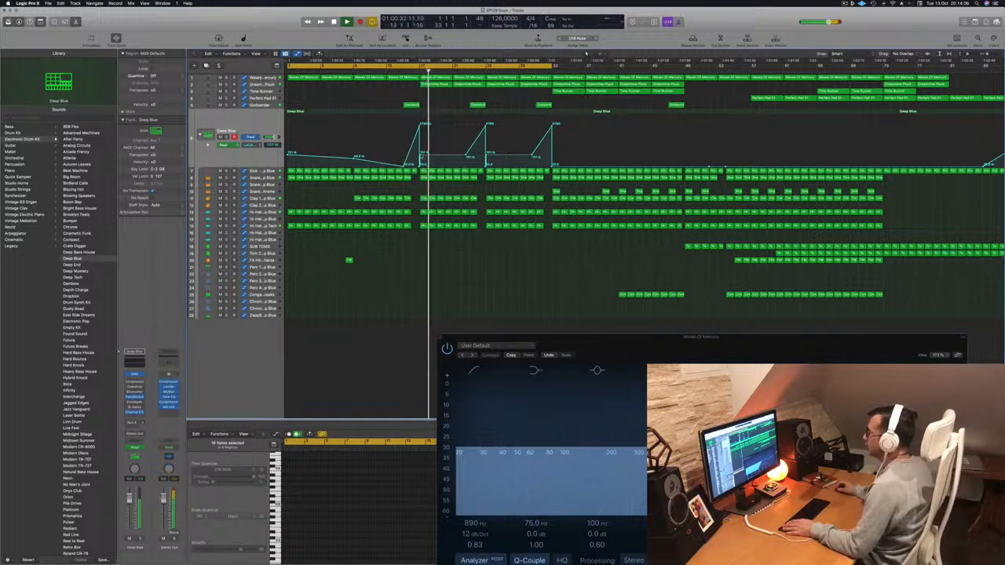
Remove the Deep Blue low-cut sweeps between bars 17 and 33, keep the automation flat at the lowest level, and replay from the beginning.
click(485, 127)
click(411, 71)
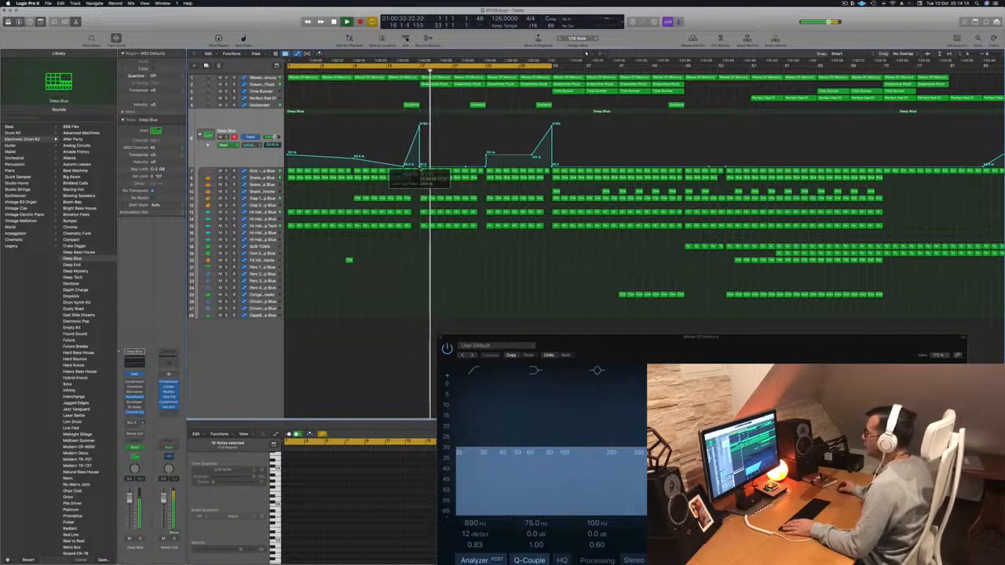
drag(485, 167, 556, 170)
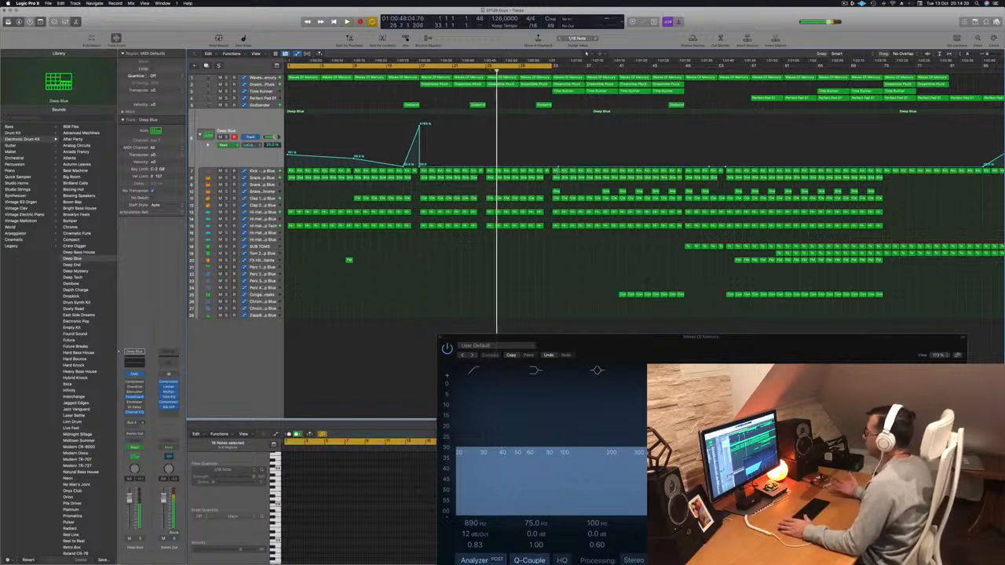
key(space)
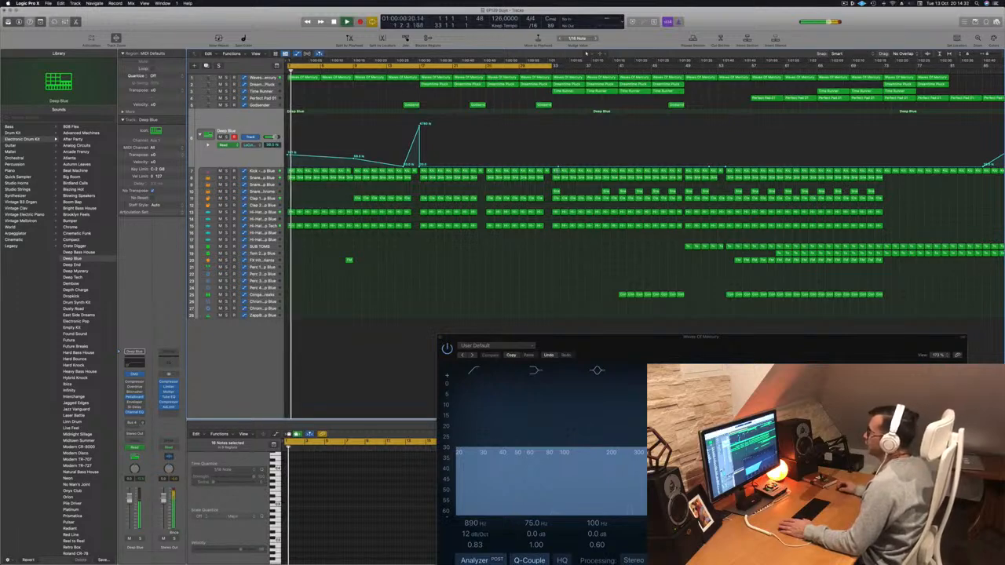
Audition the transition into bar 17 and the section after it with the Dreamtime Pluck track selected.
click(403, 71)
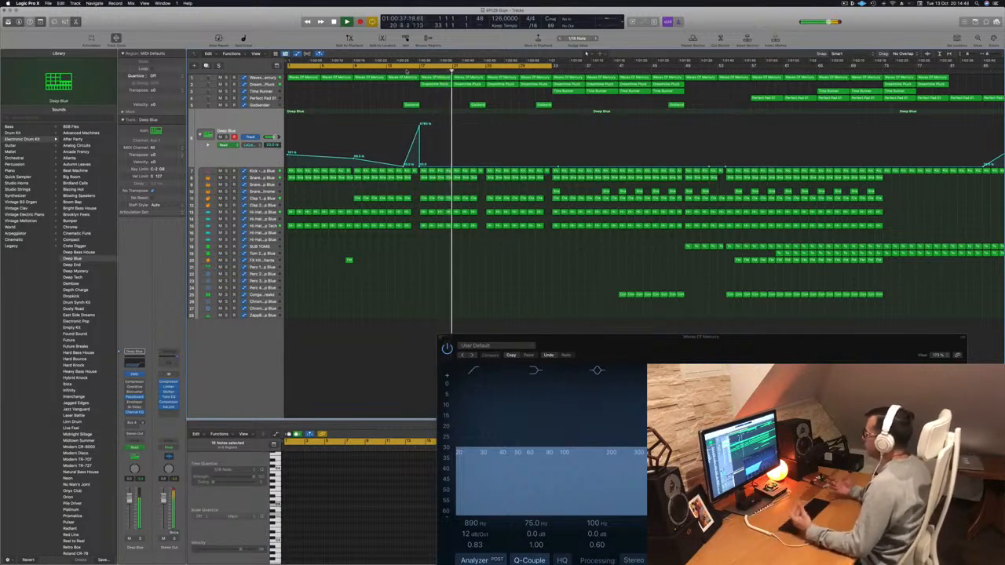
key(space)
key(space)
click(419, 71)
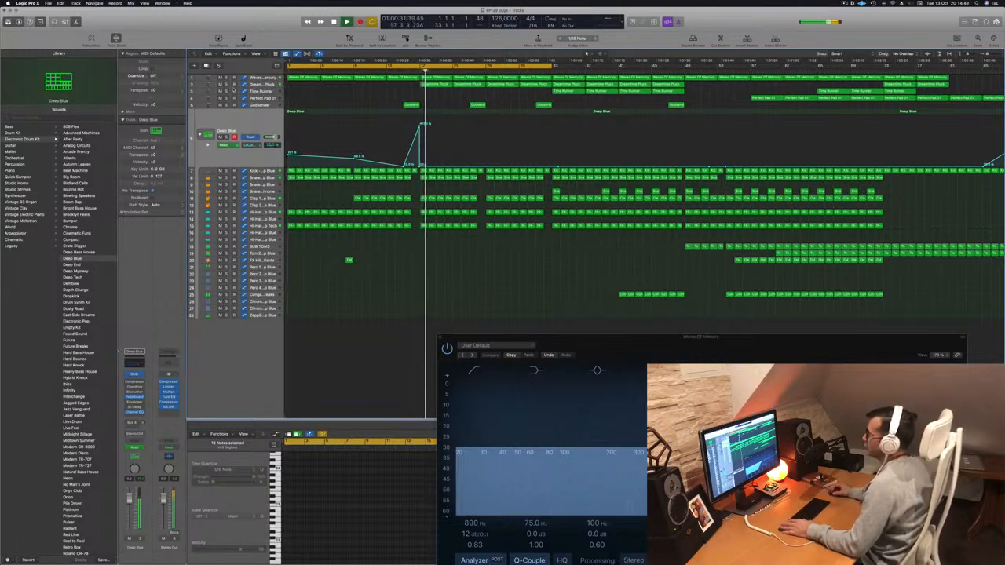
click(261, 84)
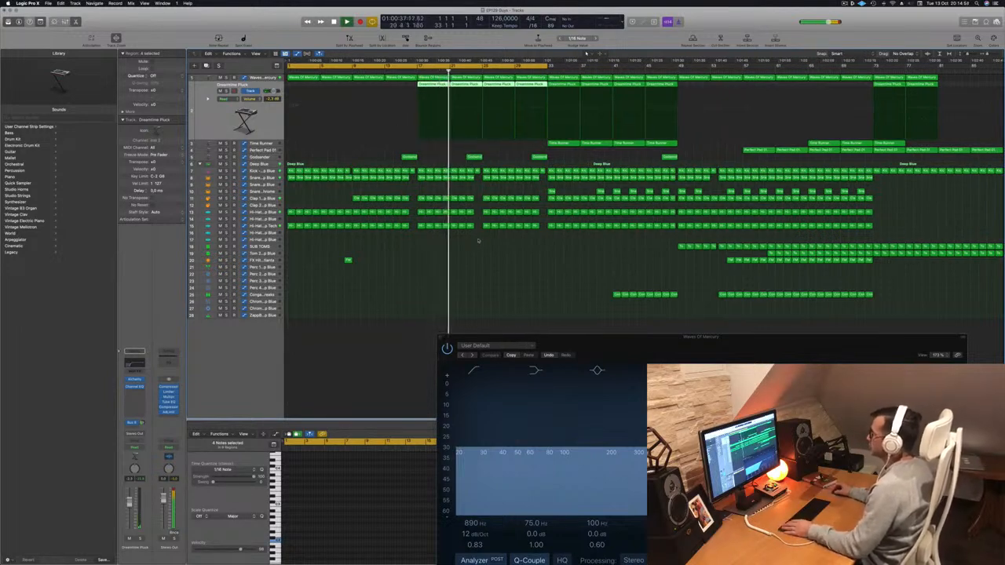
key(space)
Fill the drum gap before bar 25 with copies of the previous bar's kick, snare, clap and hi-hat regions, and resume playback.
click(477, 171)
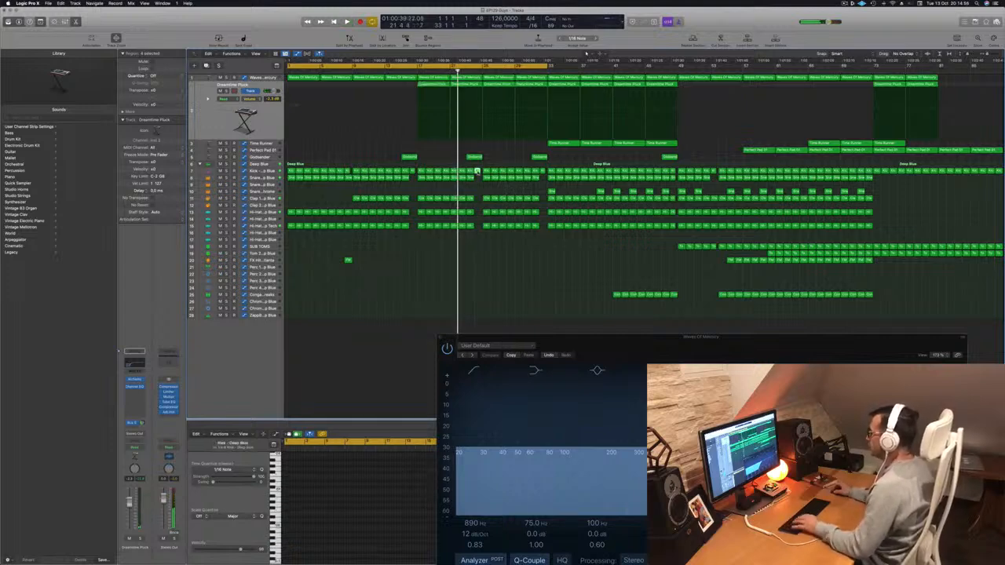
drag(474, 226, 471, 227)
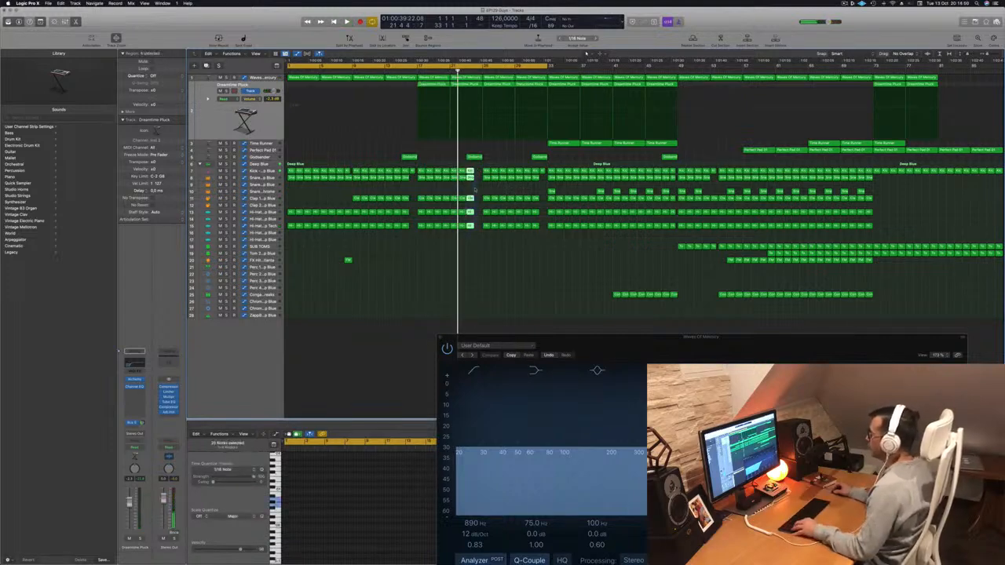
mouse_move(470, 171)
mouse_down()
mouse_move(479, 172)
mouse_move(470, 171)
mouse_up()
key(space)
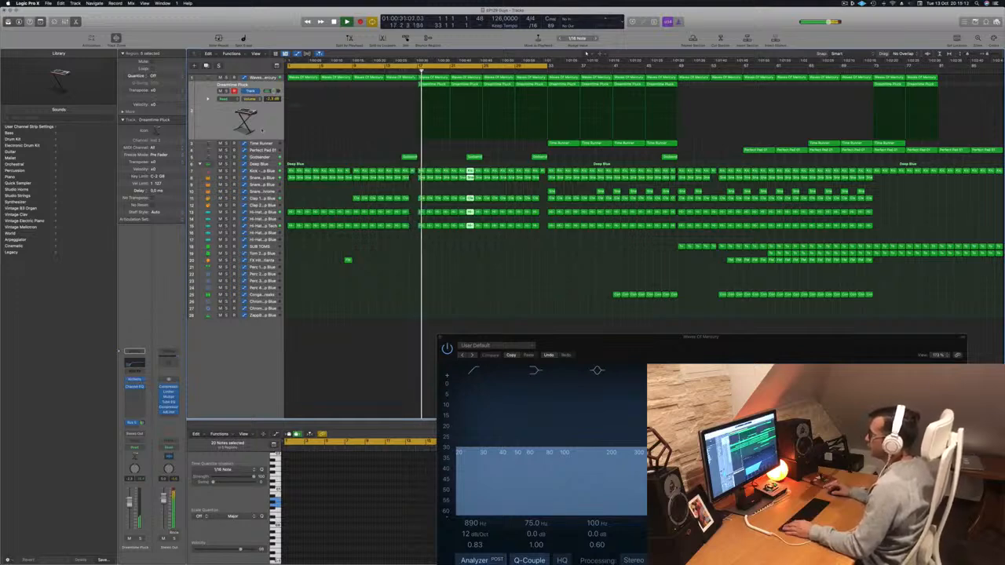
Delete the first two Dreamtime Pluck regions covering bars 17 to 25.
click(383, 125)
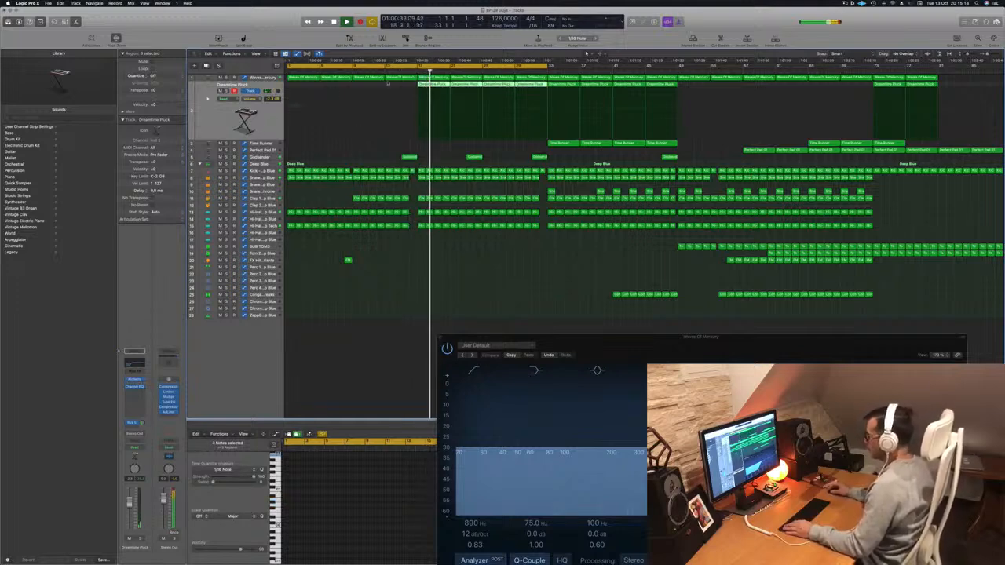
click(384, 124)
click(435, 85)
key(Delete)
click(466, 85)
key(Delete)
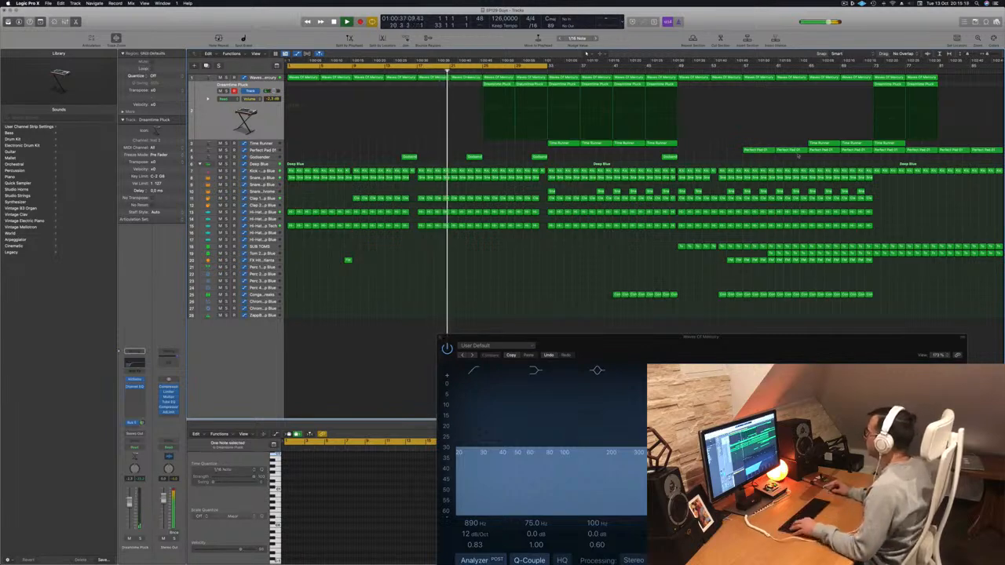
Copy two Perfect Pad 01 regions to bars 17 to 25 and delete the Godsender region just before bar 25.
drag(767, 151, 484, 139)
click(240, 150)
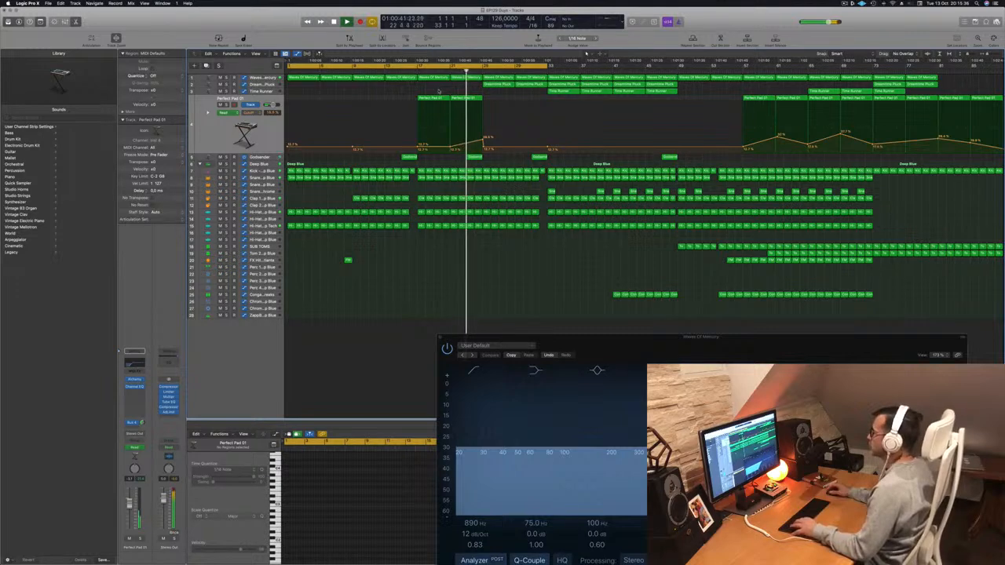
click(474, 157)
key(Delete)
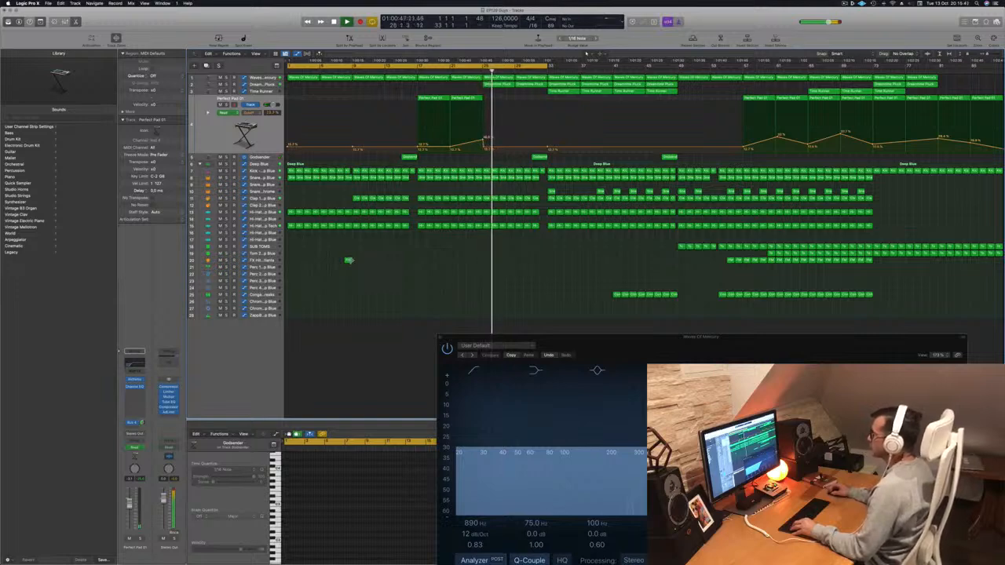
Move the lone early FX Hit - Atlanta region to bar 25 and copy the two Perfect Pad 01 regions to bars 25 to 33.
drag(348, 260, 488, 262)
click(475, 71)
drag(369, 253, 339, 266)
key(Delete)
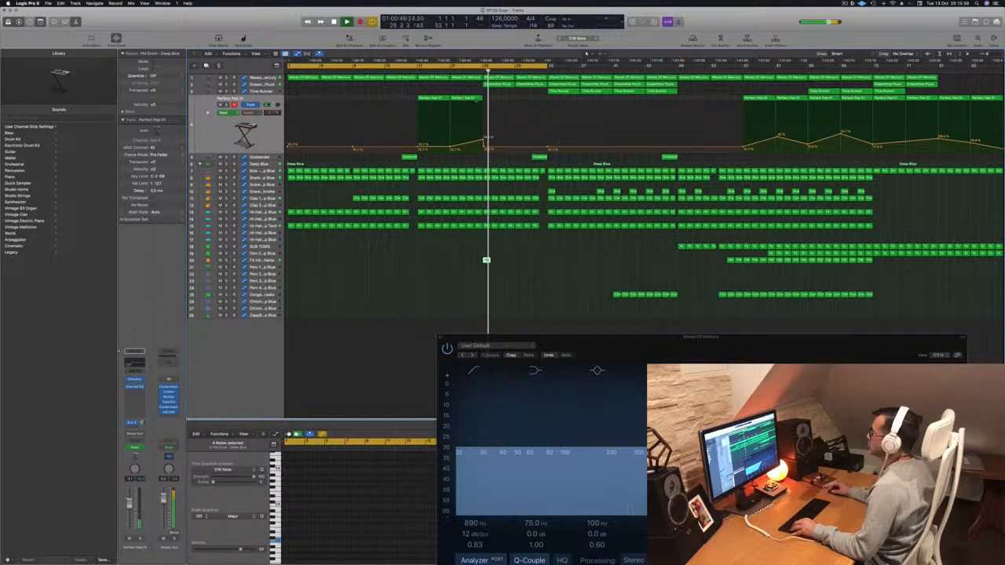
drag(460, 100, 509, 104)
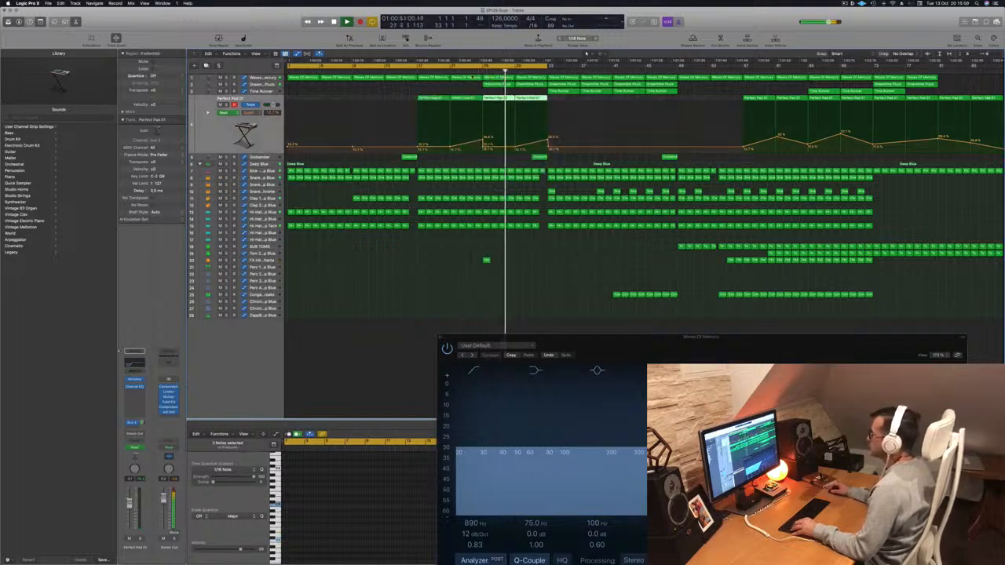
click(476, 68)
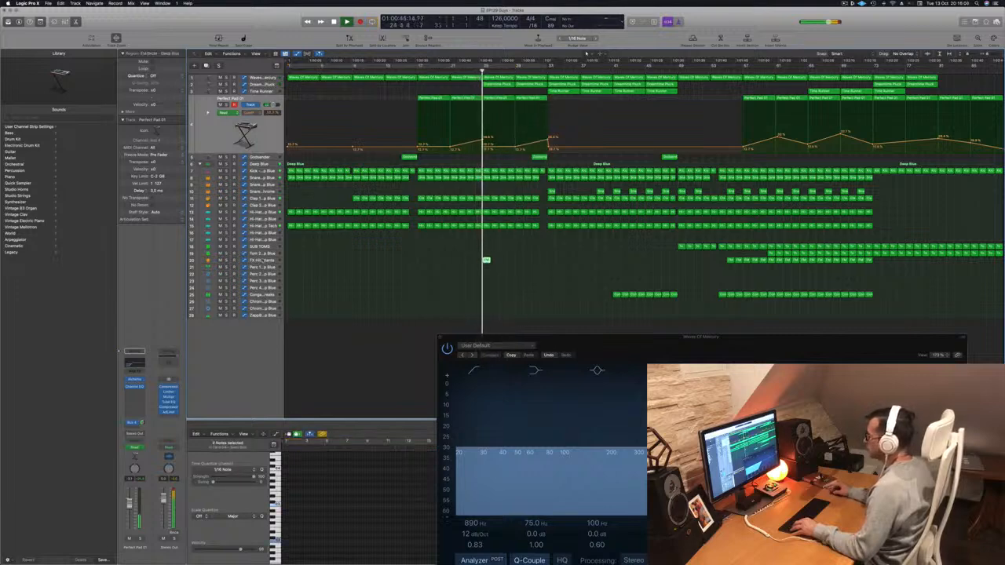
Repeat the FX Hit - Atlanta region in every bar from bar 25 to bar 33.
click(263, 260)
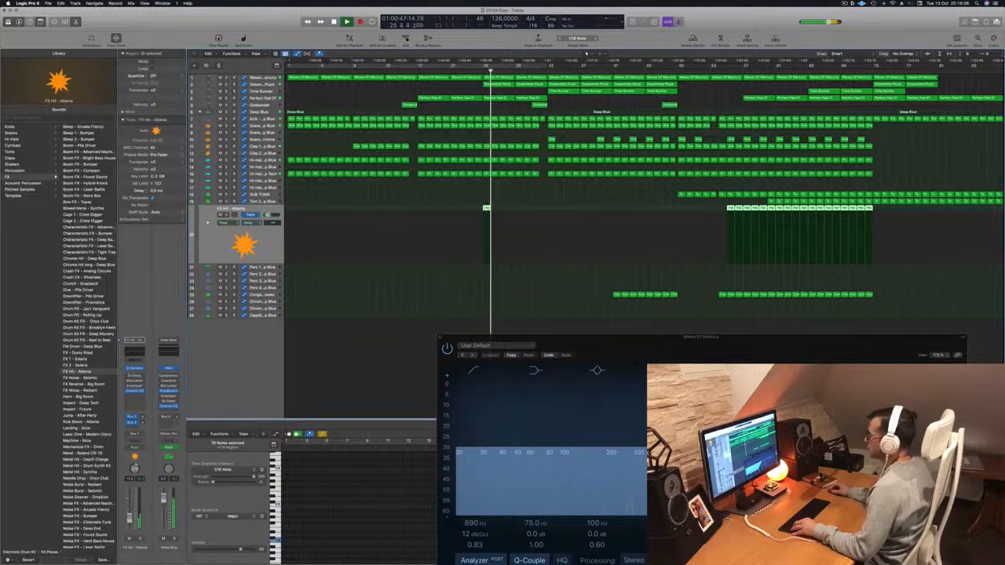
drag(486, 208, 494, 209)
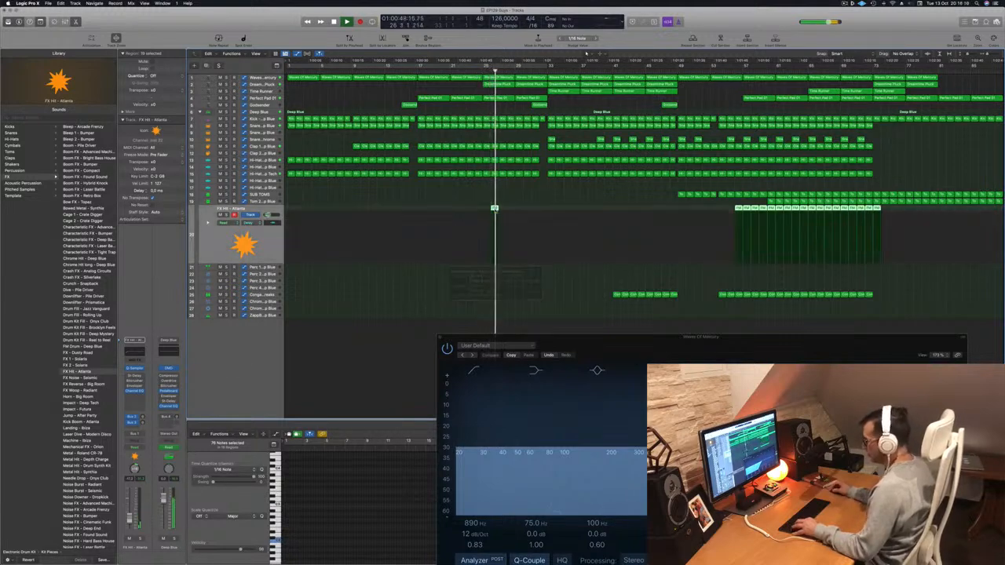
click(486, 208)
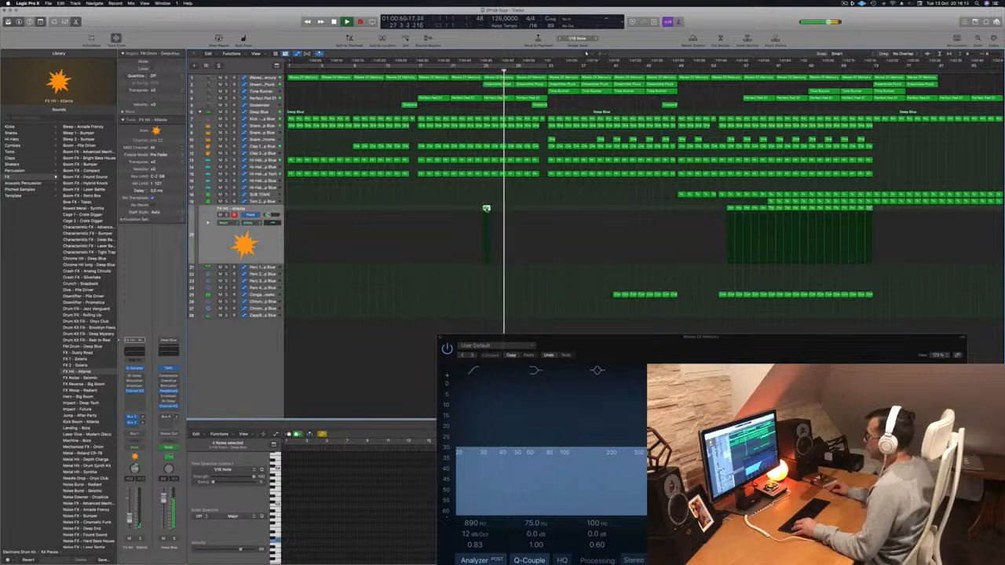
drag(485, 209, 526, 215)
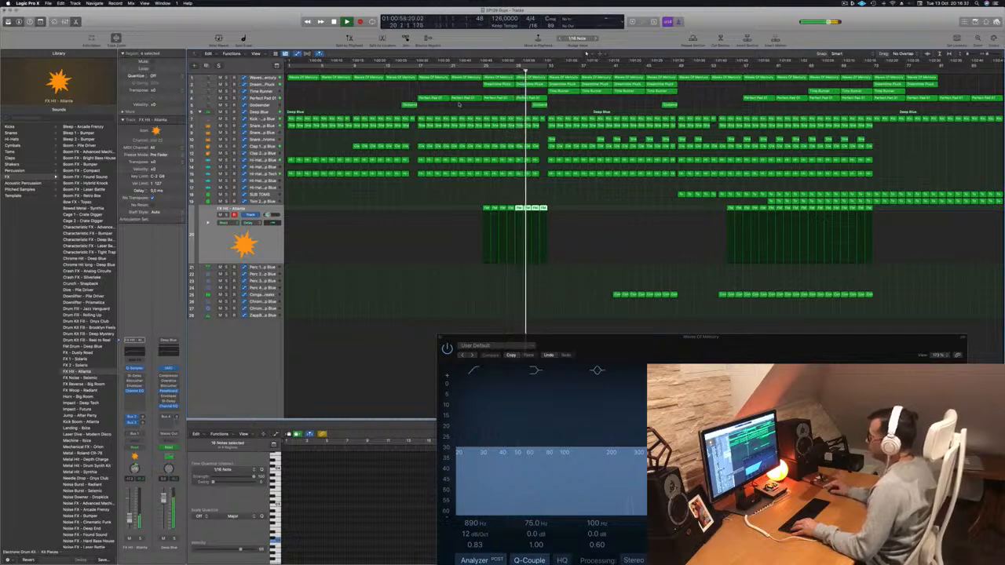
Shape the Deep Blue low-cut automation into a gradual rise from bar 17 to bar 25, dropping straight back to the lowest level there.
click(416, 69)
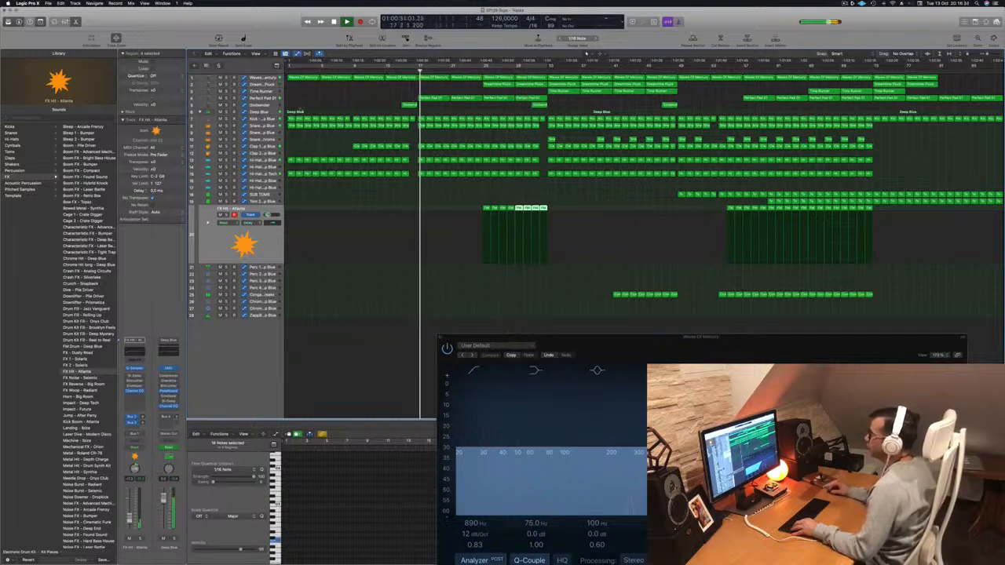
click(261, 112)
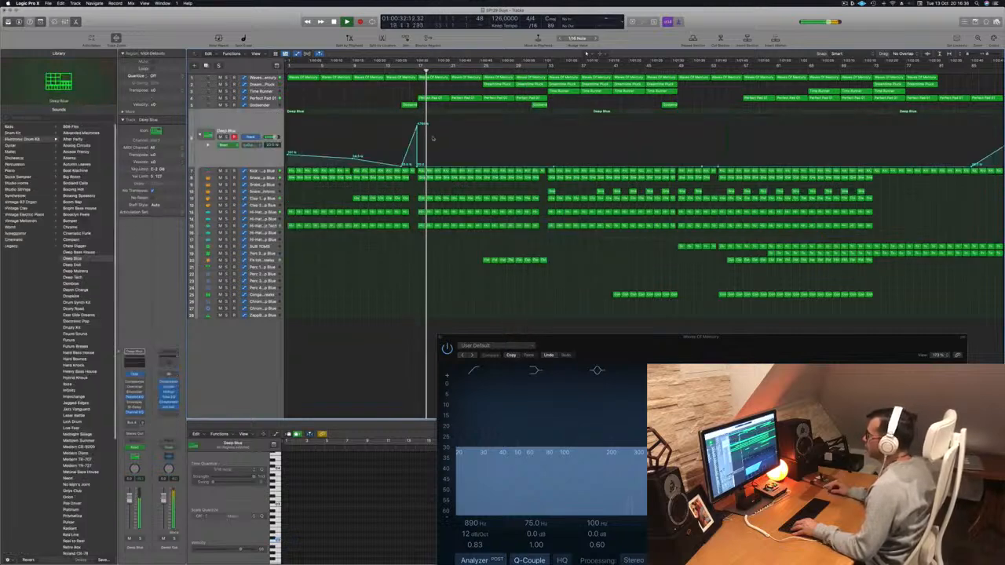
click(482, 162)
drag(482, 163, 482, 150)
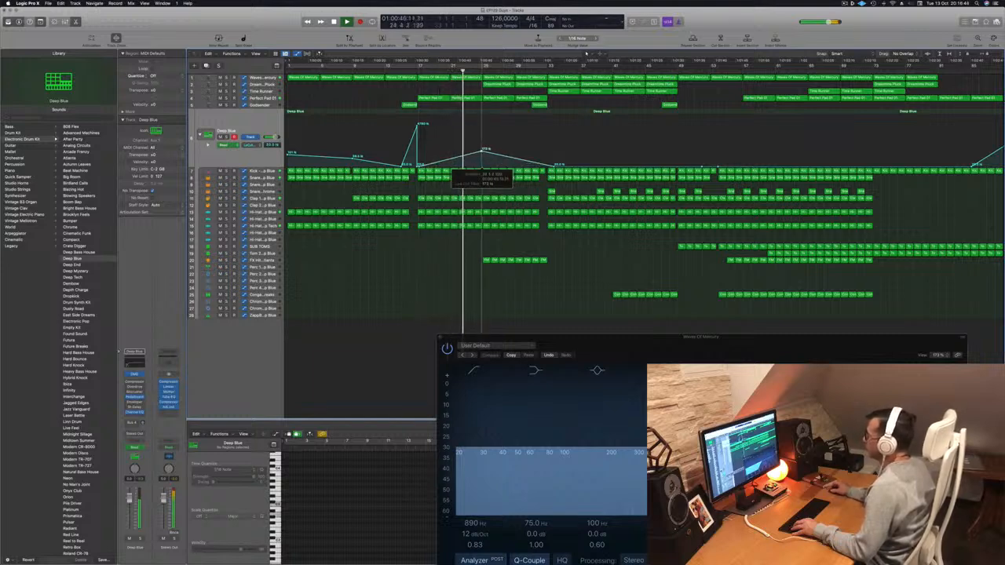
click(484, 166)
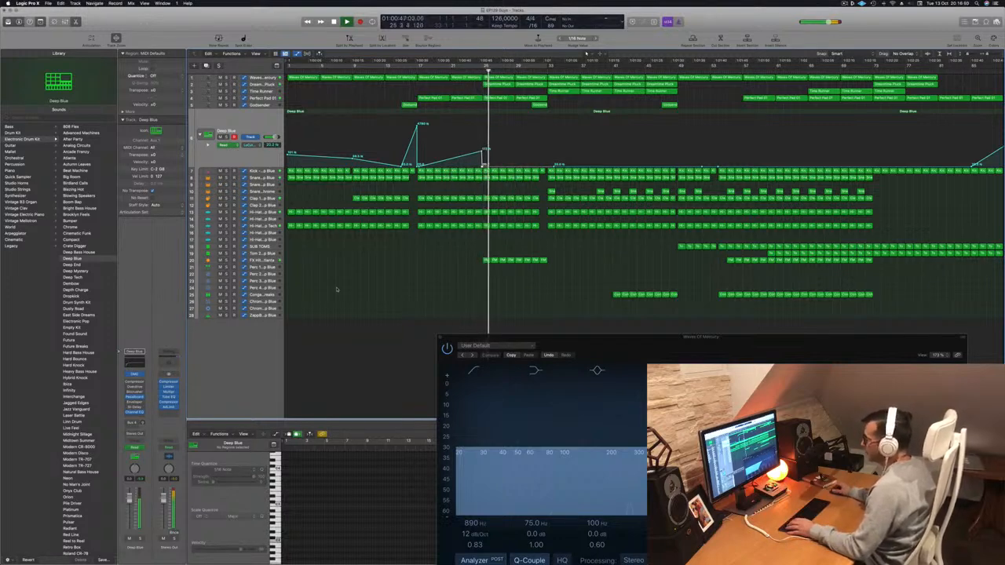
Copy the FX Hit region at bar 25 onto the Chrome Hit long - Deep Blue track, and return the playhead to the start.
click(263, 316)
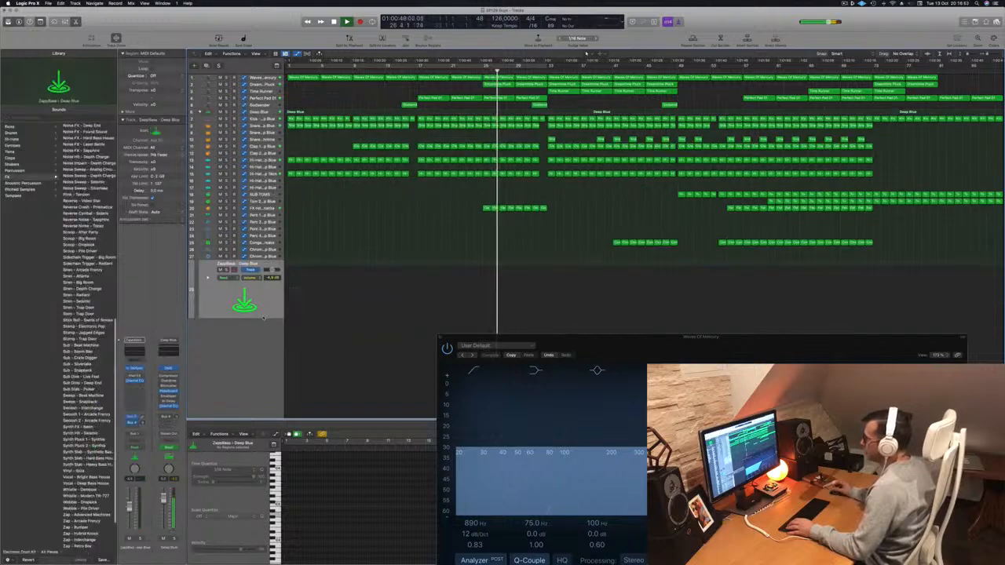
key(Up)
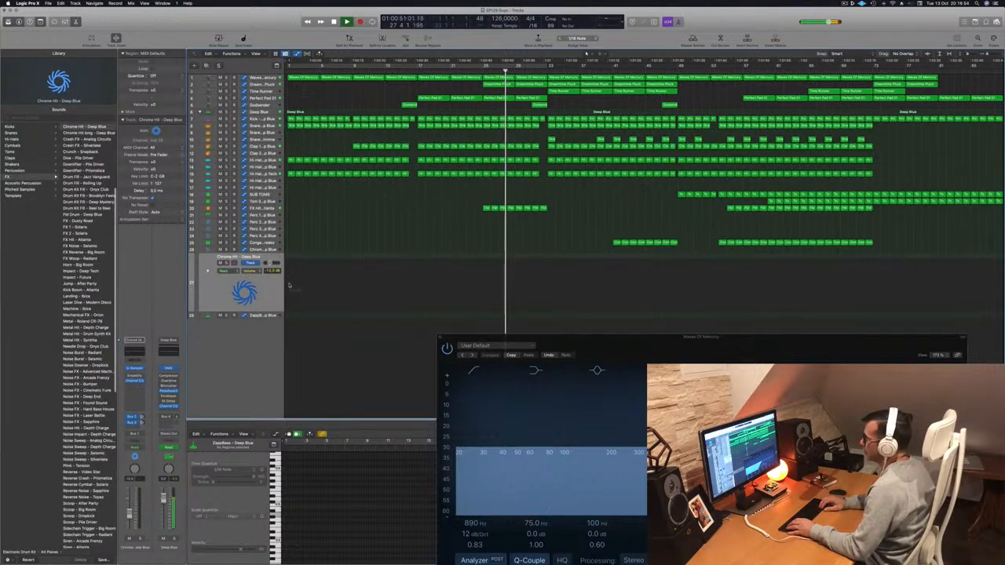
key(Up)
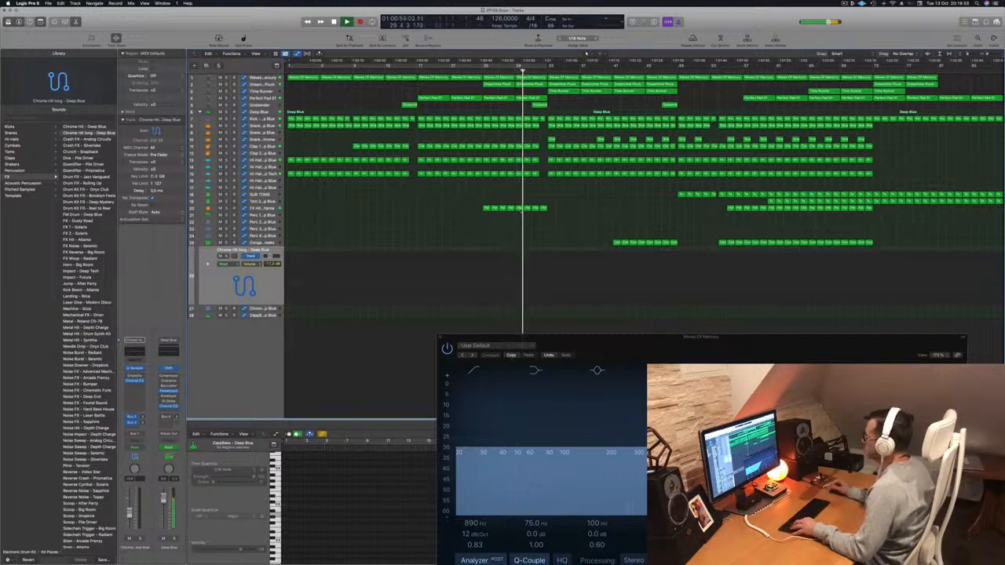
drag(487, 208, 486, 249)
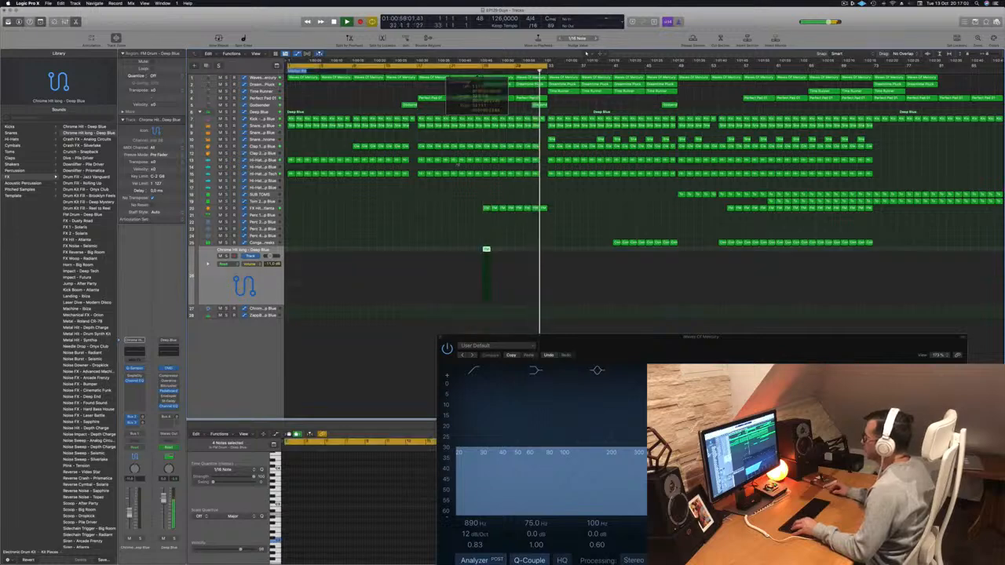
key(shift+comma)
key(Return)
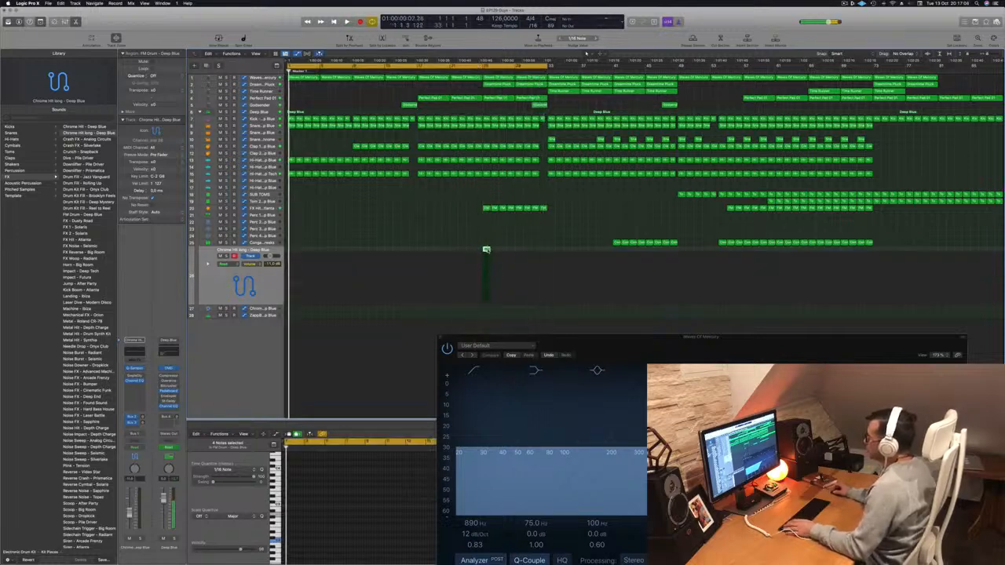
Reduce the copied Chrome Hit long region to a single note at the start of bar 25, lengthened to about three quarters of a bar.
key(e)
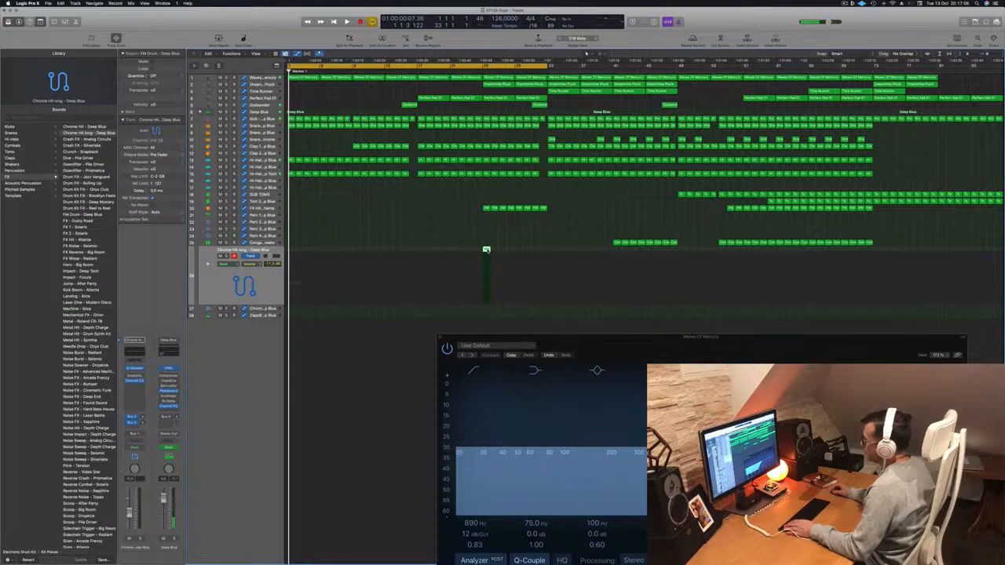
double_click(486, 250)
drag(483, 337, 796, 299)
scroll(577, 516, up, 10)
drag(544, 495, 650, 538)
key(Delete)
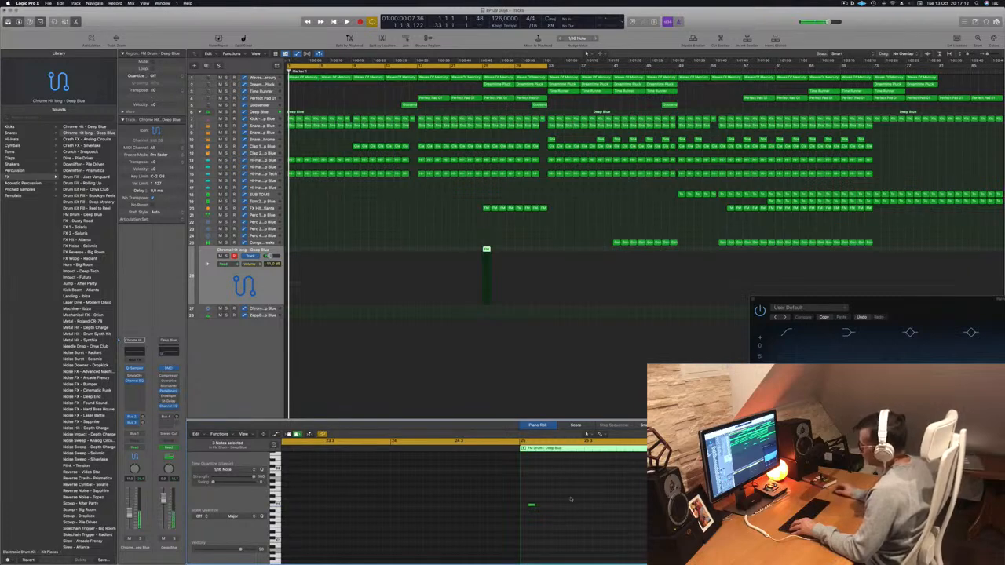
drag(572, 499, 497, 512)
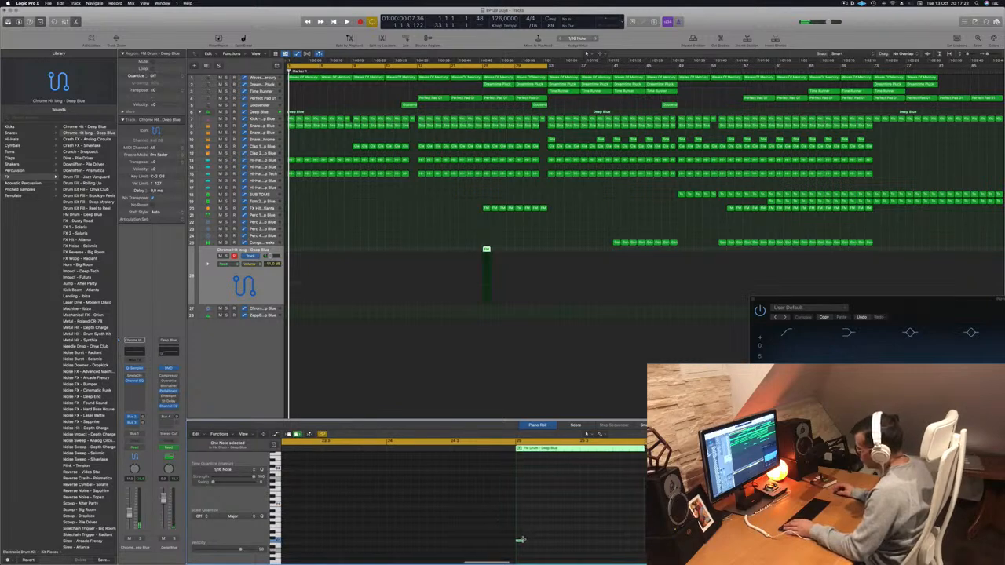
drag(519, 540, 606, 541)
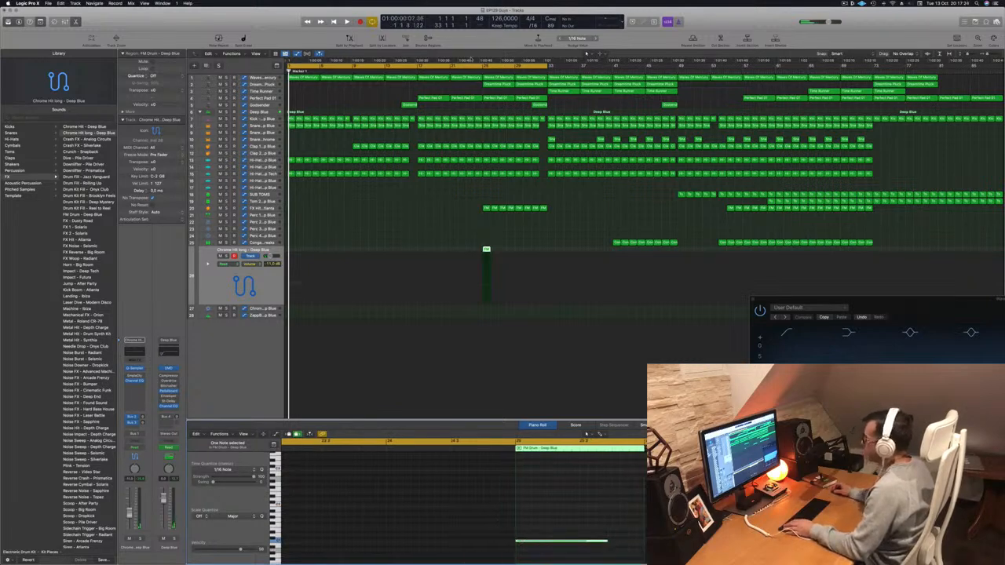
Play the song, load Laser Dive - Modern Disco on the Chrome Hit long track, and transpose the bar 25 note up two octaves.
key(space)
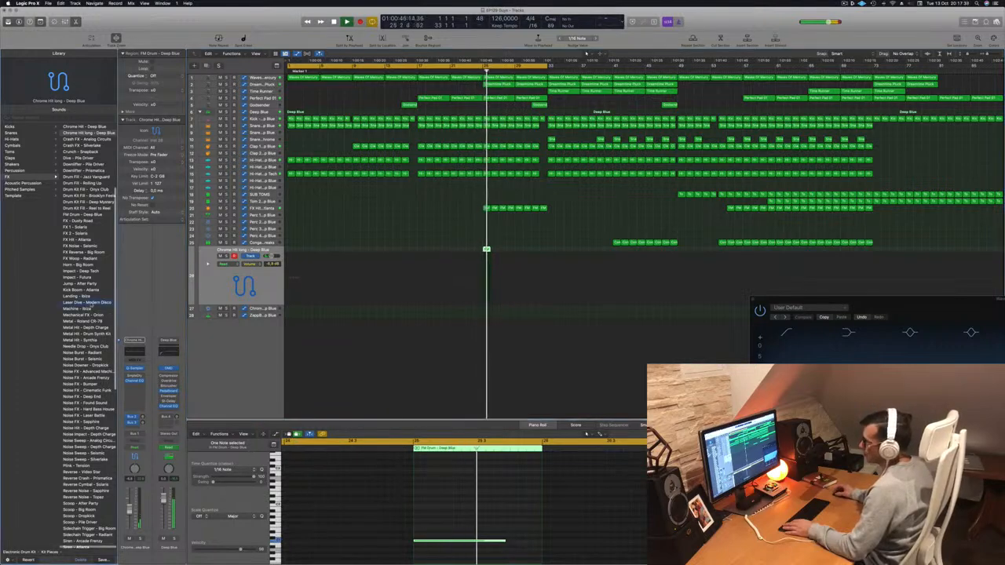
click(88, 303)
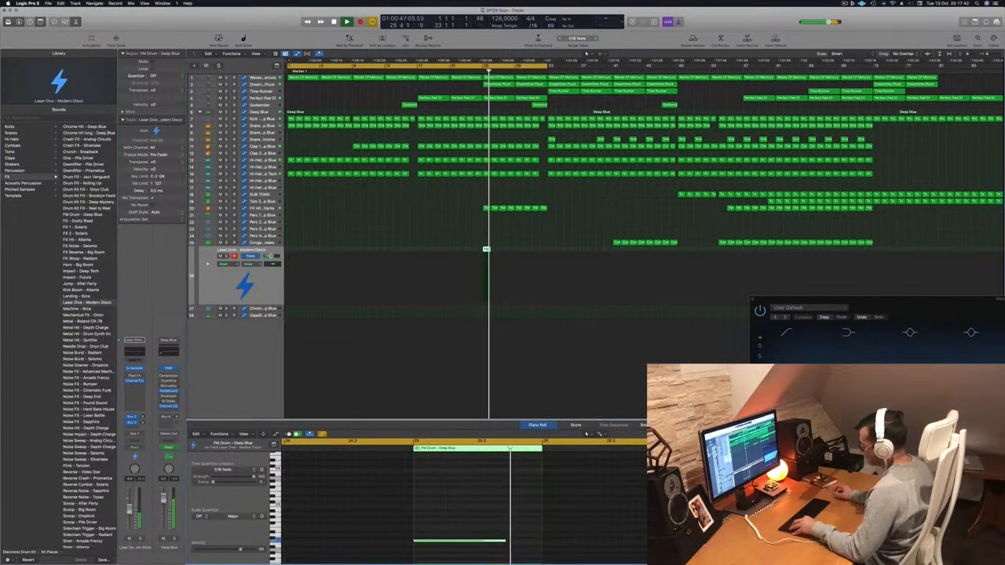
key(alt+shift+Up)
key(alt+shift+Up)
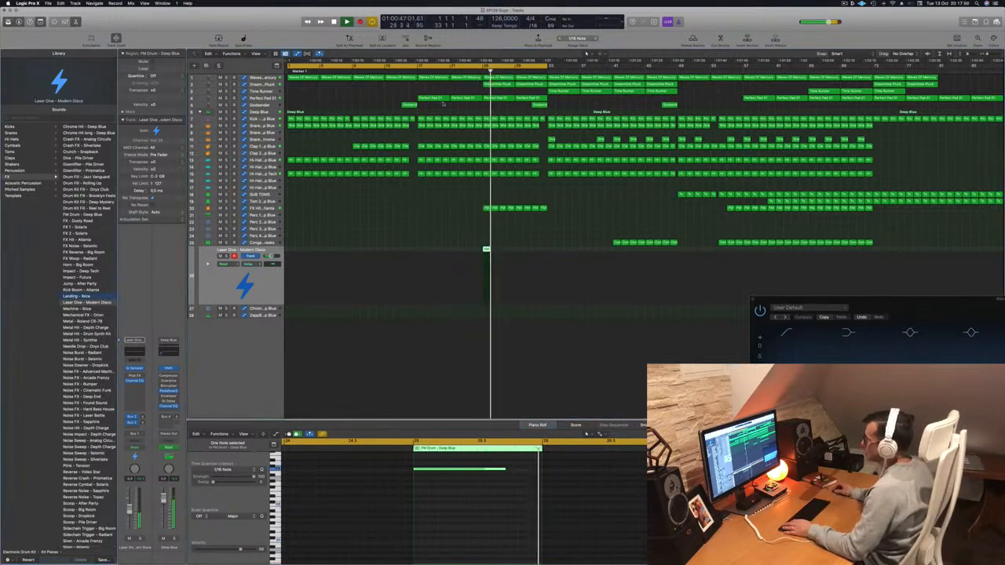
Audition Landing - Ibiza, Noise Sweep - Silverlake and Noise Sweep - Seismic on the FX track, replaying from just before bar 25.
key(Up)
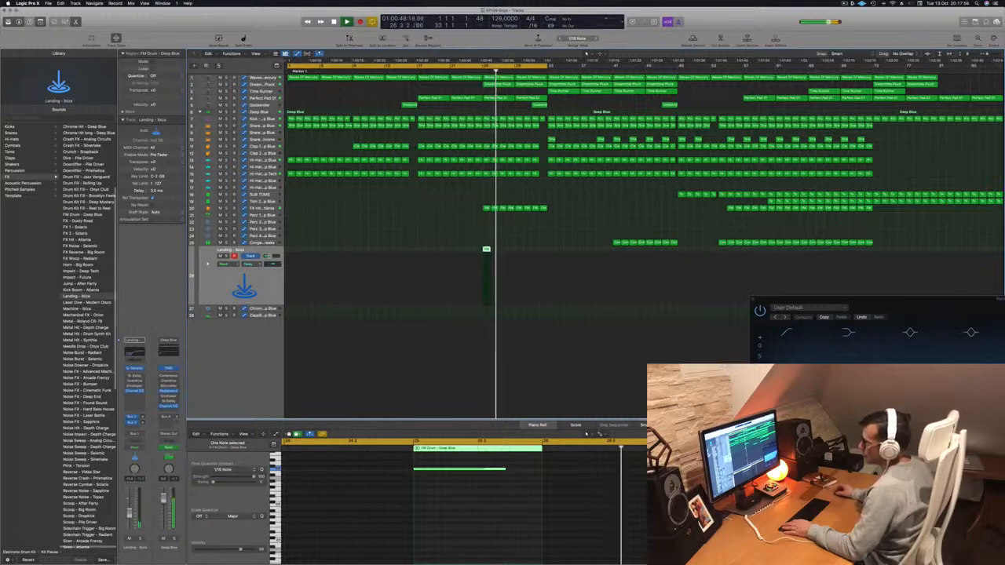
click(481, 71)
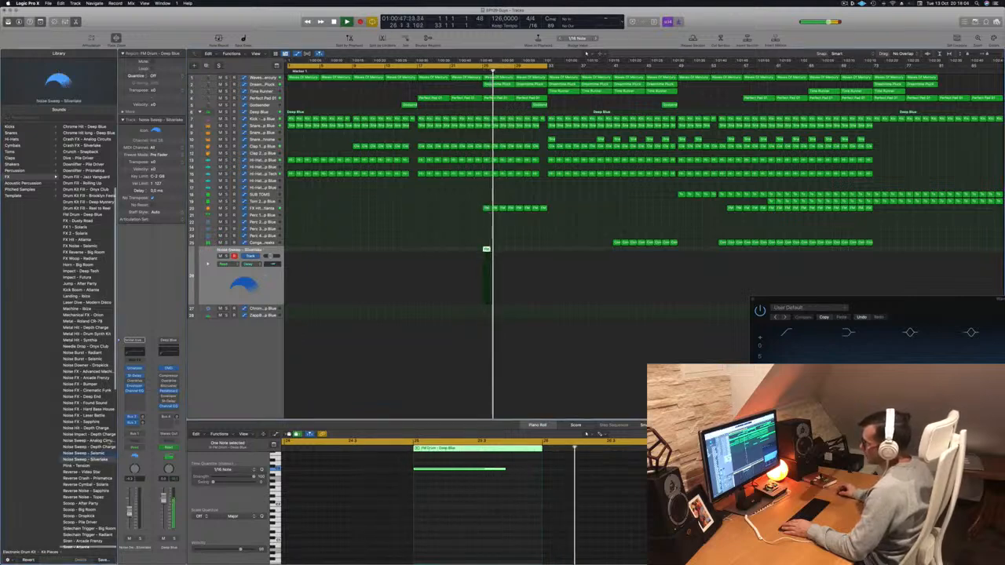
click(478, 71)
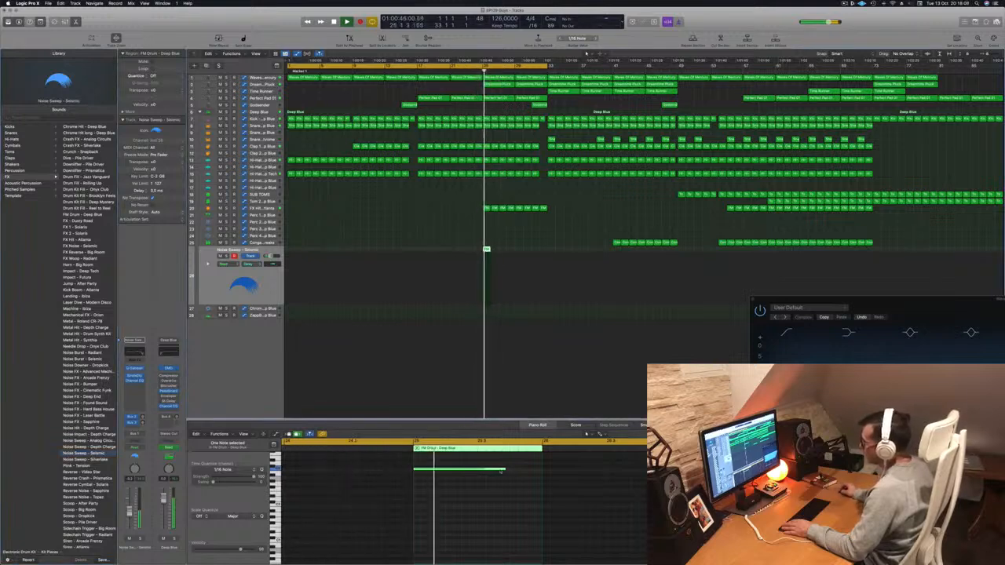
Lengthen the bar 25 FX note to nearly the full bar and load the Noise Sweep - Analog Circuits patch.
drag(504, 468, 534, 470)
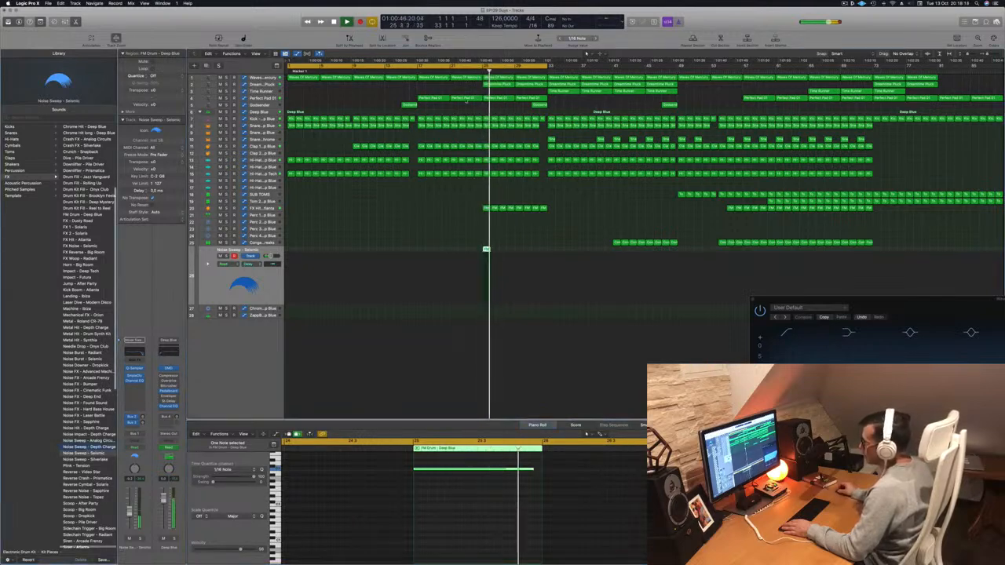
key(Up)
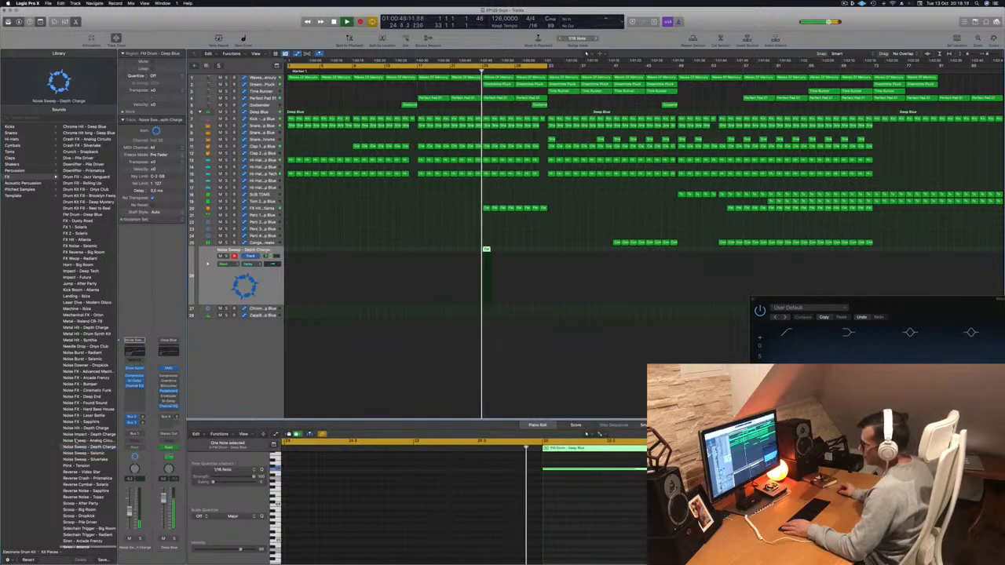
key(Up)
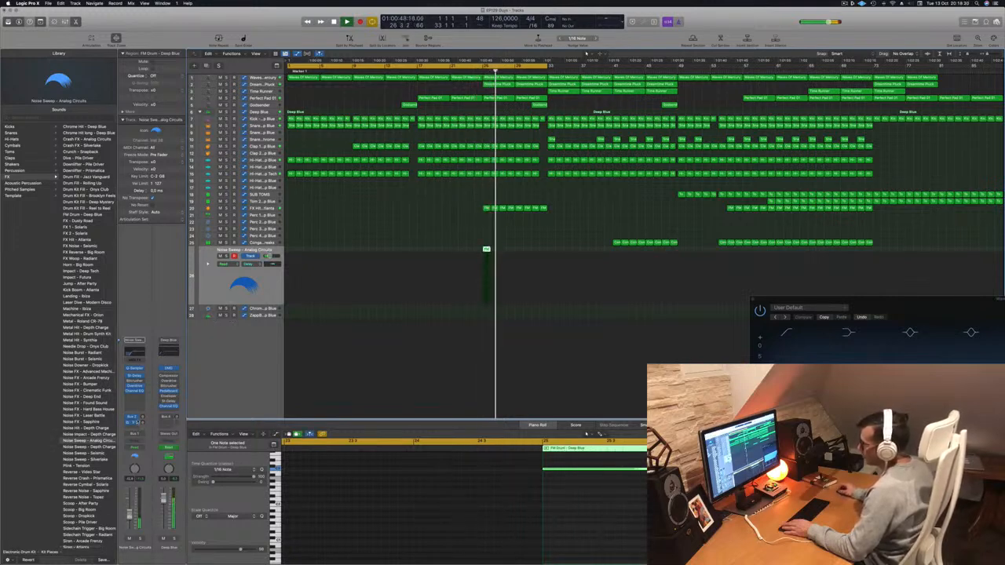
Add a third bus send to the Noise Sweep - Analog Circuits channel and replay the sweep from before bar 25.
click(134, 418)
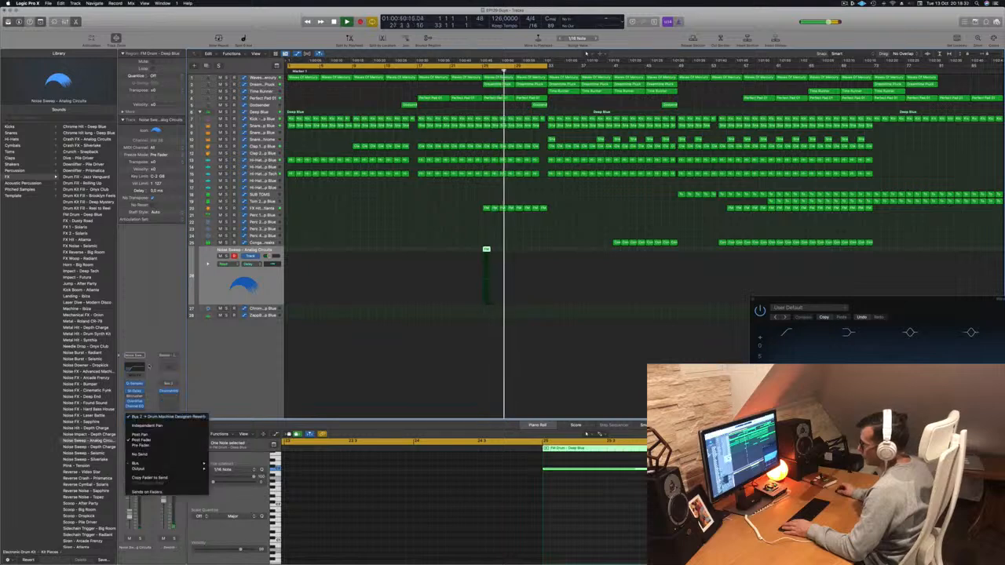
click(149, 366)
click(133, 427)
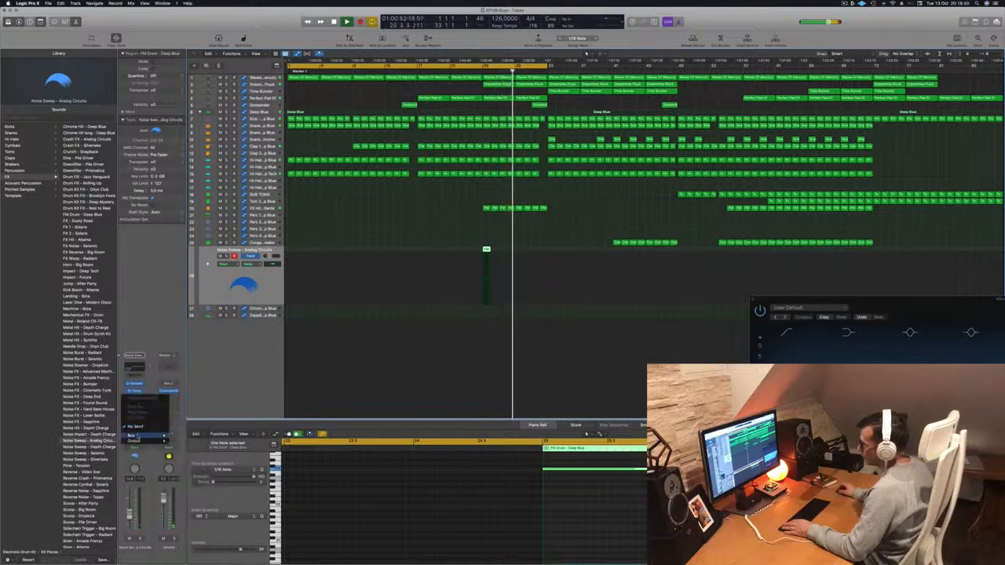
mouse_move(135, 435)
click(215, 373)
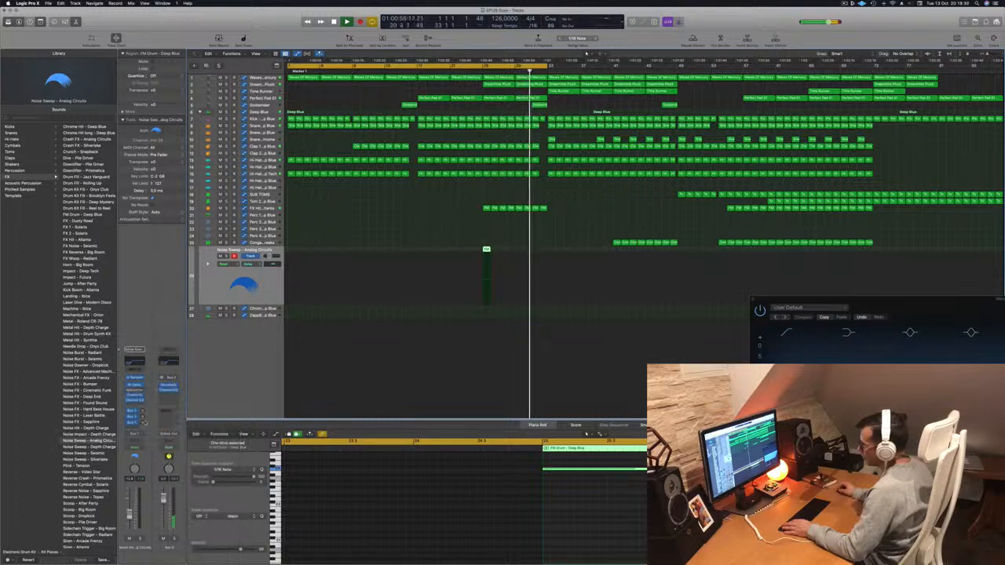
click(474, 67)
click(387, 209)
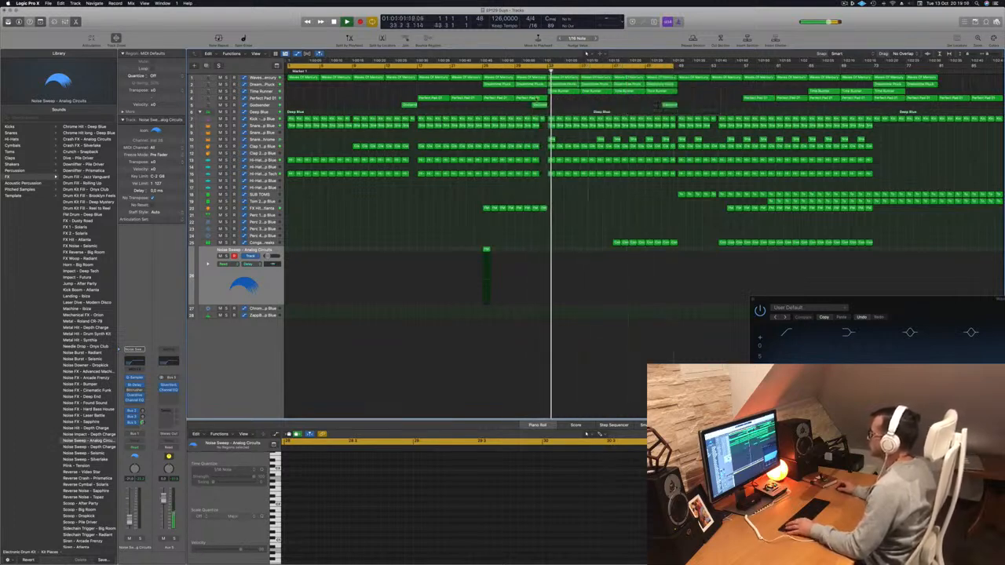
Copy the Noise Sweep region from bar 25 to bar 32 and play the passage leading into bar 33.
click(261, 91)
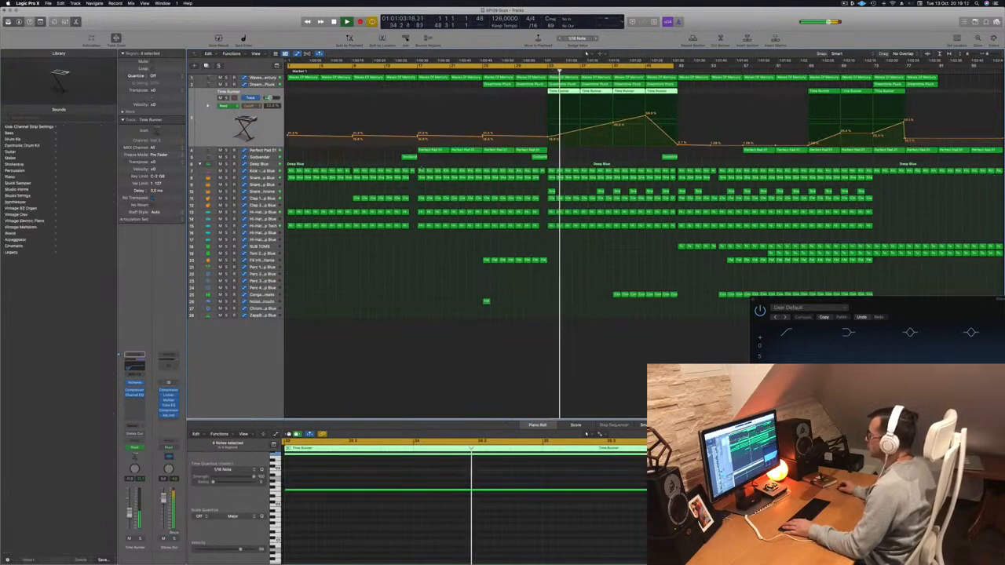
click(538, 73)
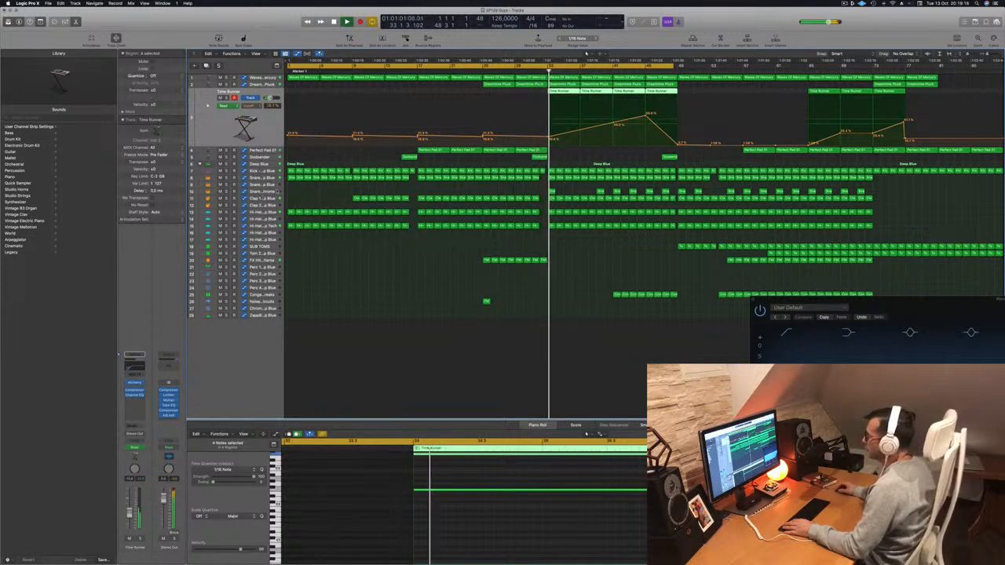
drag(486, 302, 543, 302)
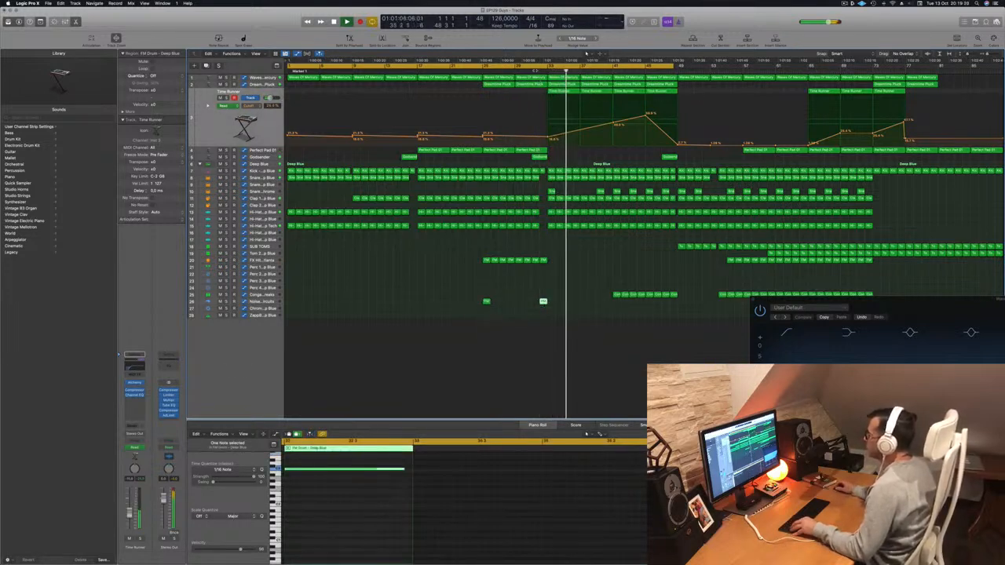
click(531, 70)
key(super+Right)
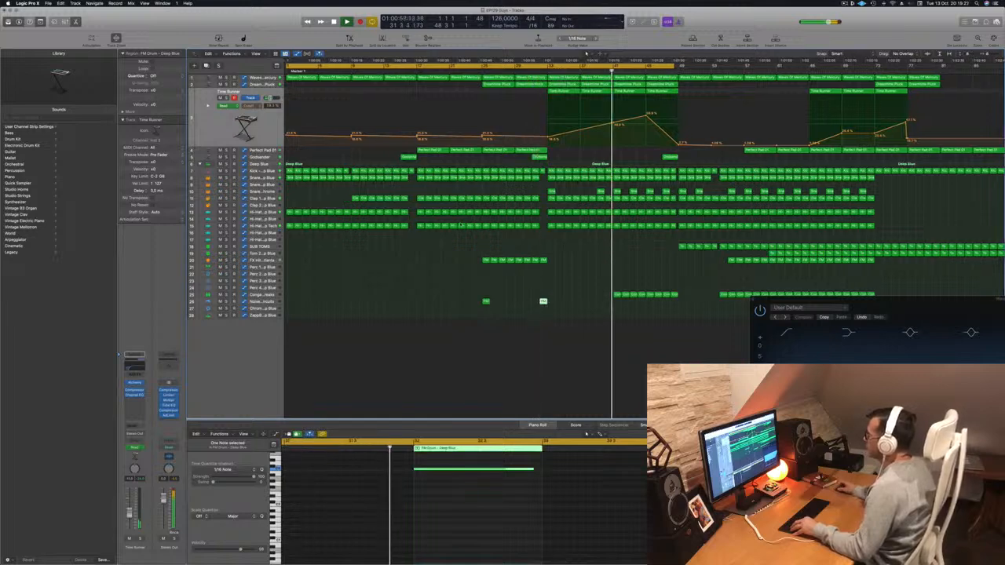
key(super+Right)
key(super+Left)
key(super+Left)
key(super+Right)
key(super+Right)
key(super+Left)
key(super+Left)
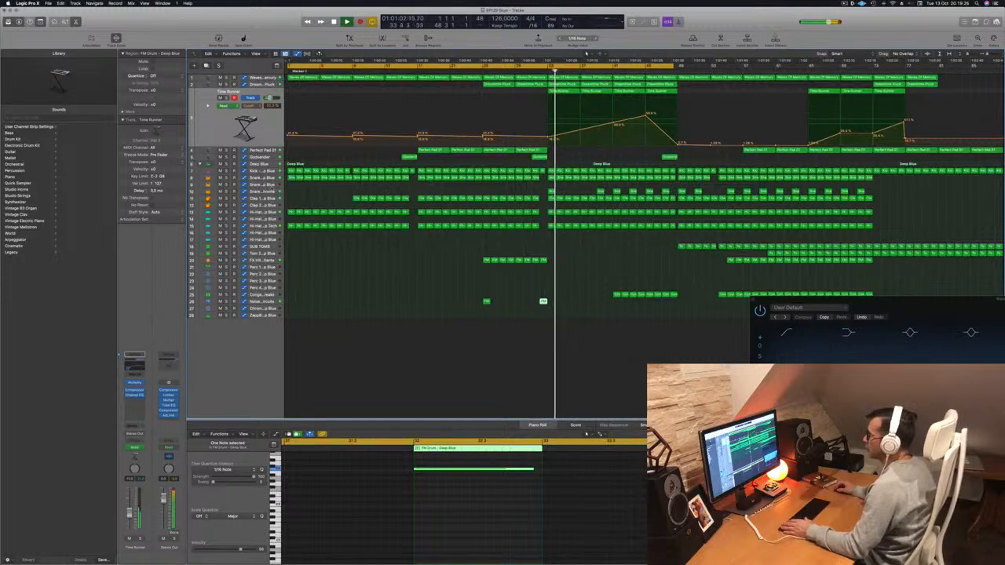
Copy the Snare 1 region from bar 31 onto the Snare 2 - Deep Blue track at bar 32.
click(272, 186)
click(523, 69)
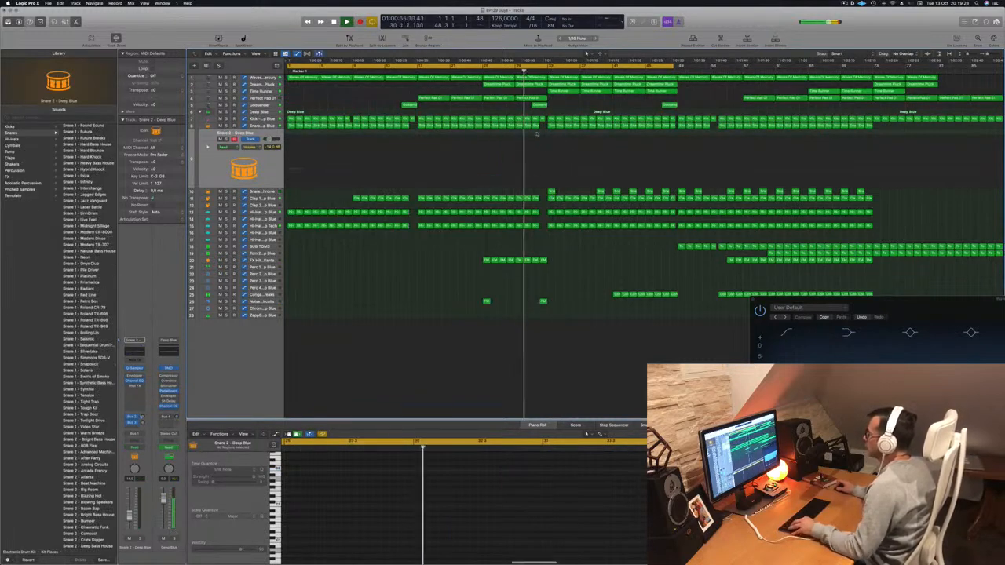
key(super+Right)
click(703, 126)
drag(703, 126, 720, 157)
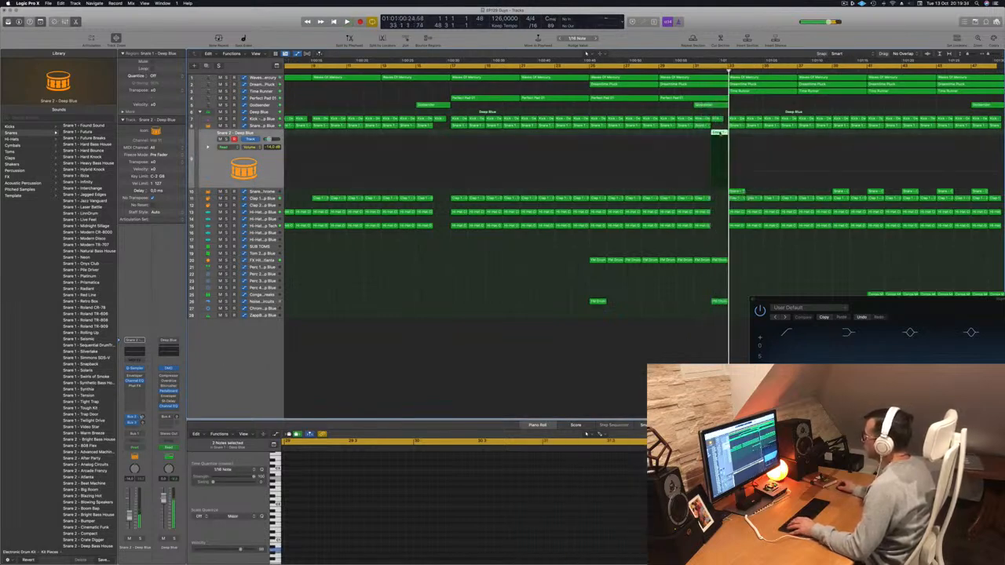
Rework the copied snare region's notes in the Piano Roll into three evenly spaced hits at the end of bar 32.
key(e)
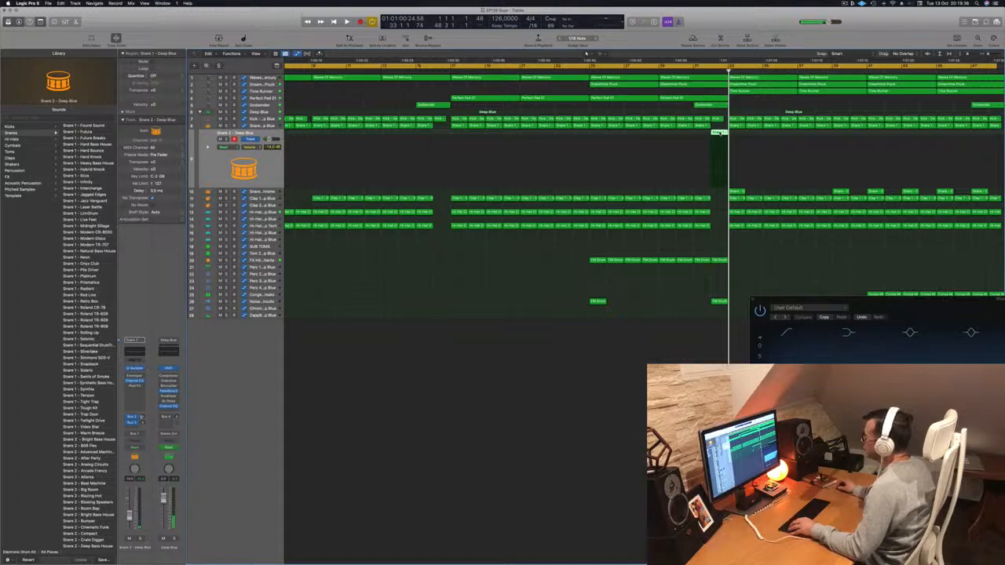
key(e)
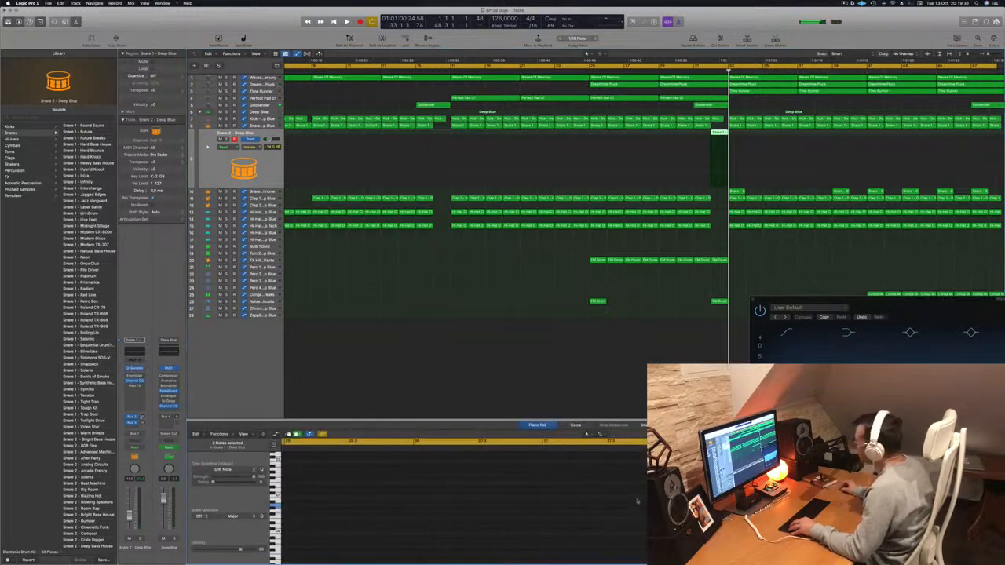
scroll(474, 491, right, 7)
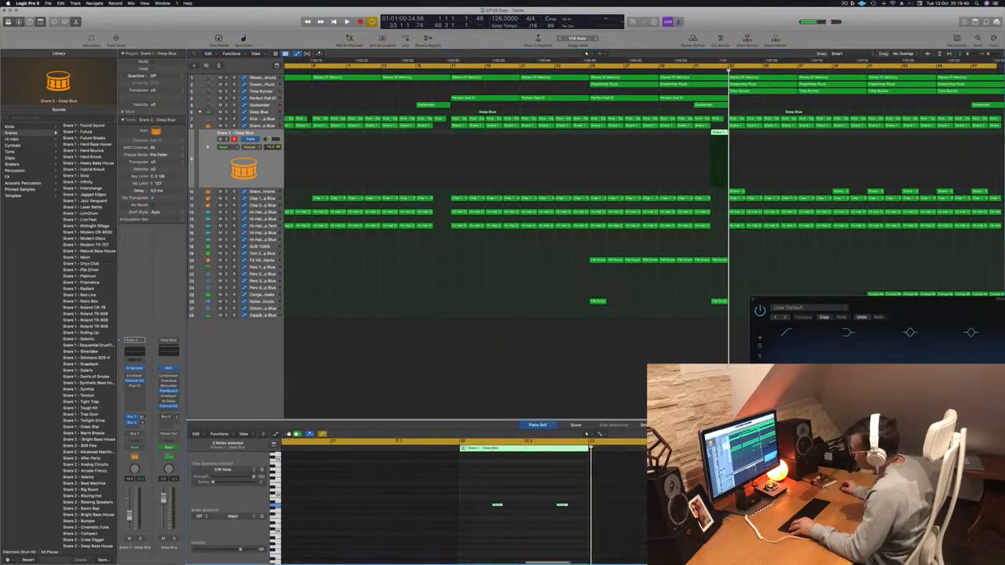
drag(438, 492, 522, 519)
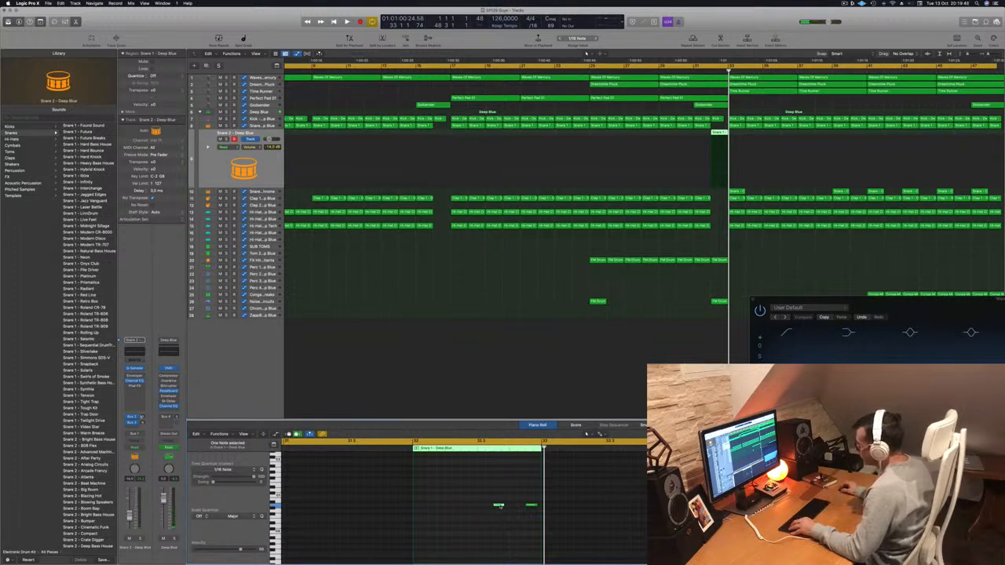
drag(499, 504, 540, 510)
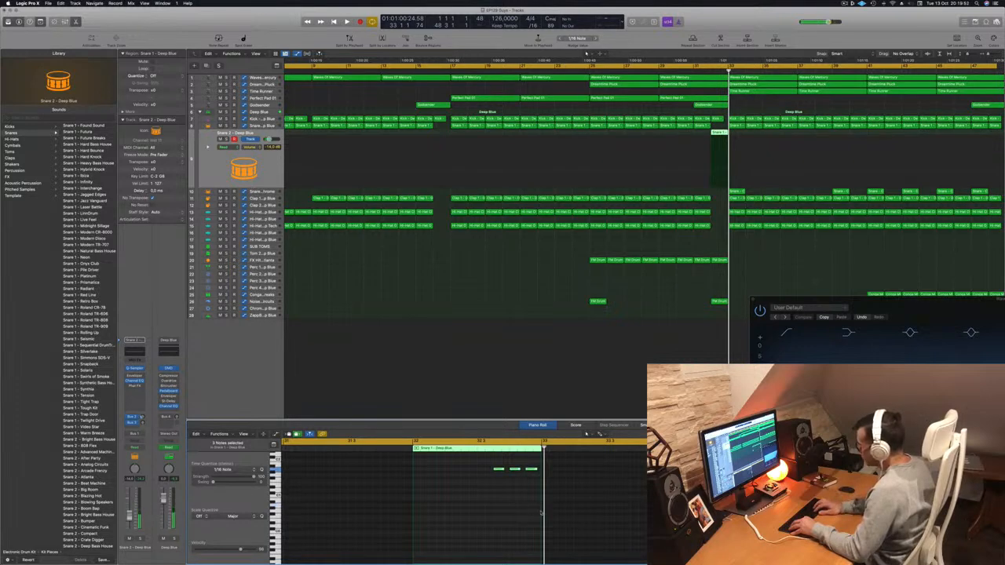
Set the cycle range from bar 31 to bar 33 and start looped playback of the snare fill.
scroll(454, 524, up, 5)
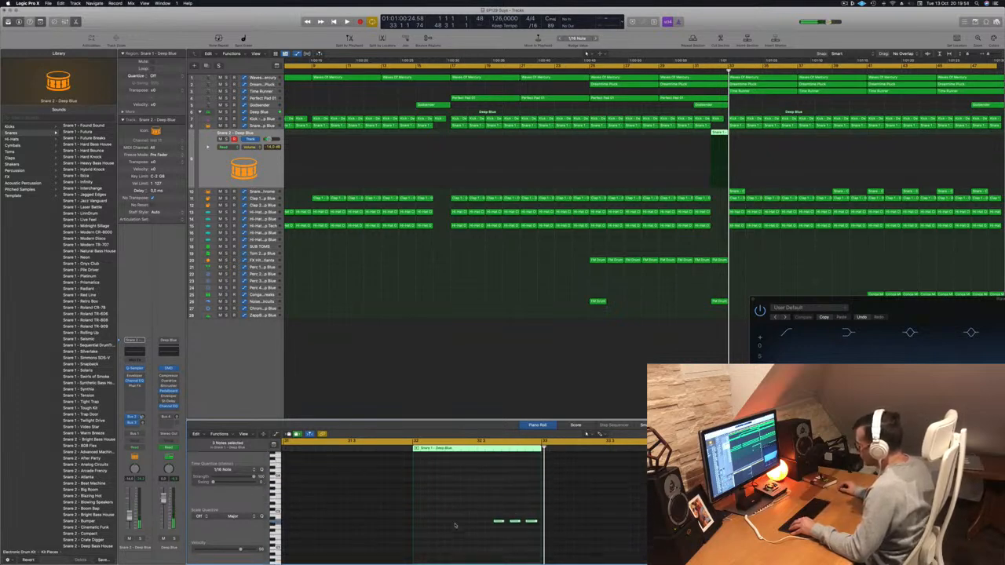
scroll(455, 523, up, 4)
scroll(454, 525, up, 5)
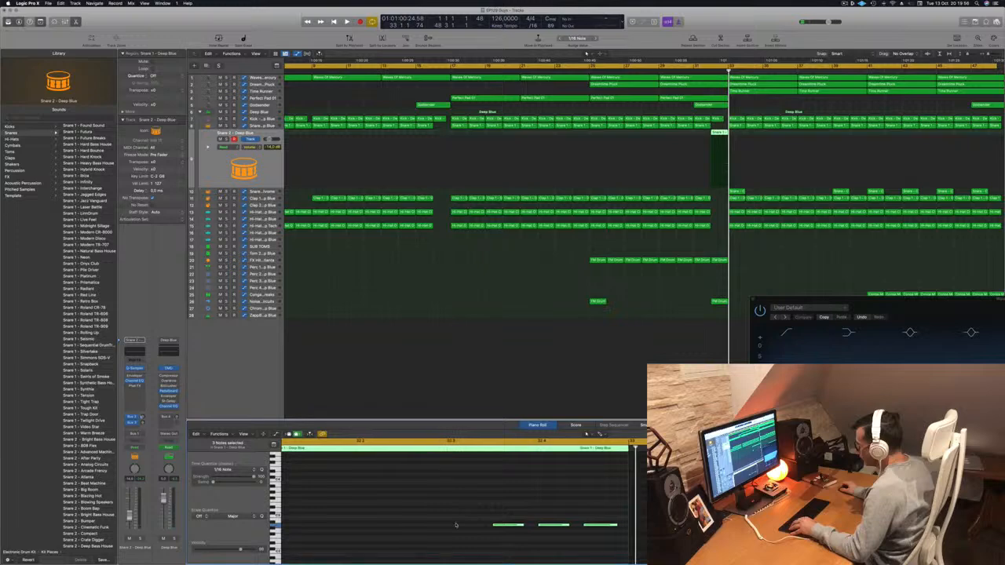
scroll(457, 524, up, 3)
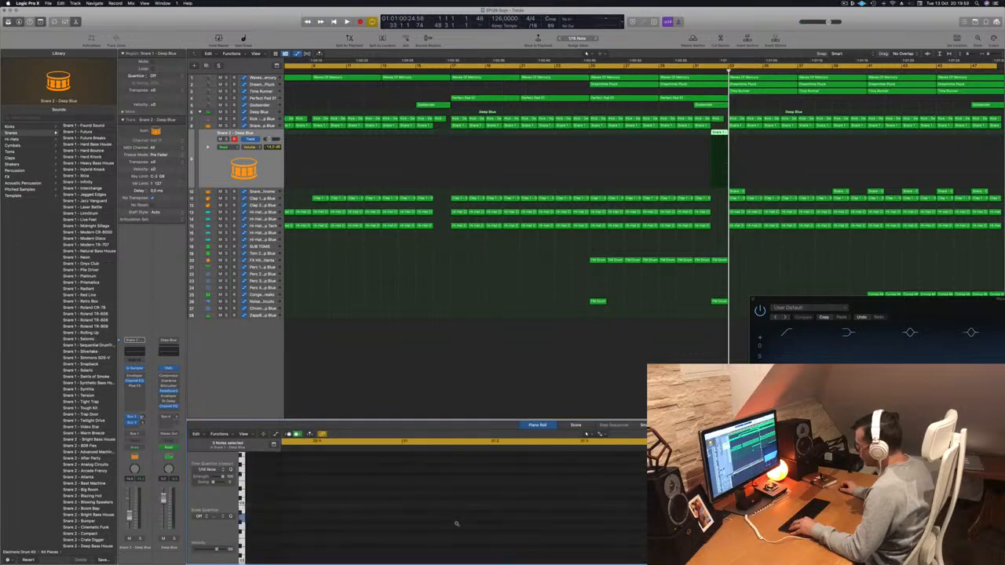
scroll(458, 525, right, 5)
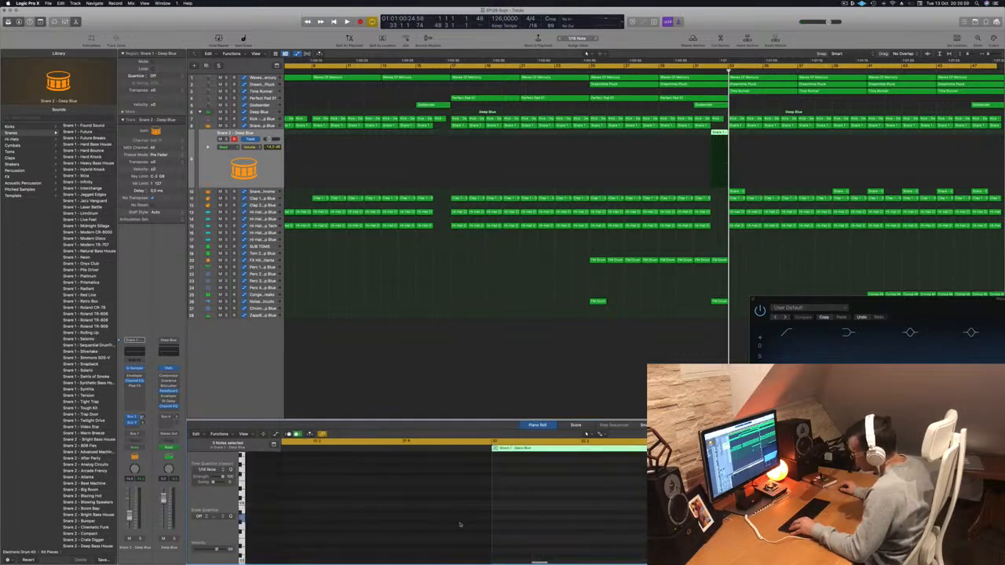
scroll(460, 524, up, 5)
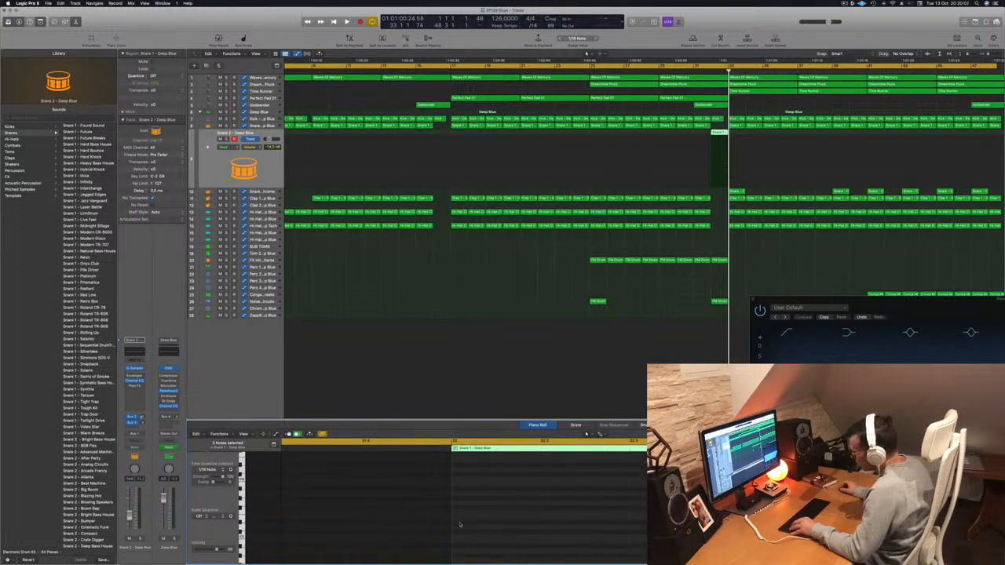
scroll(460, 524, up, 5)
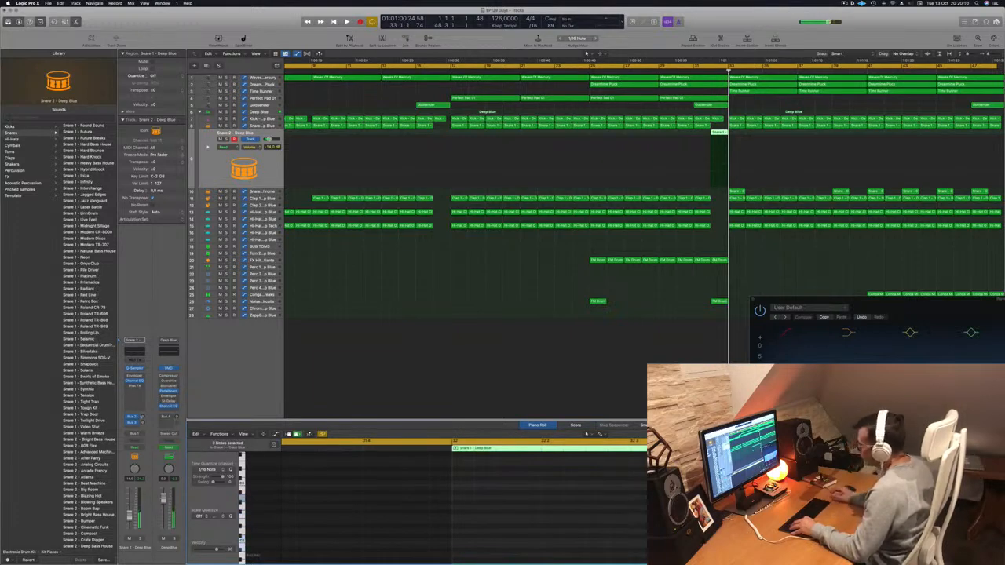
click(710, 71)
click(716, 67)
drag(697, 67, 727, 67)
key(space)
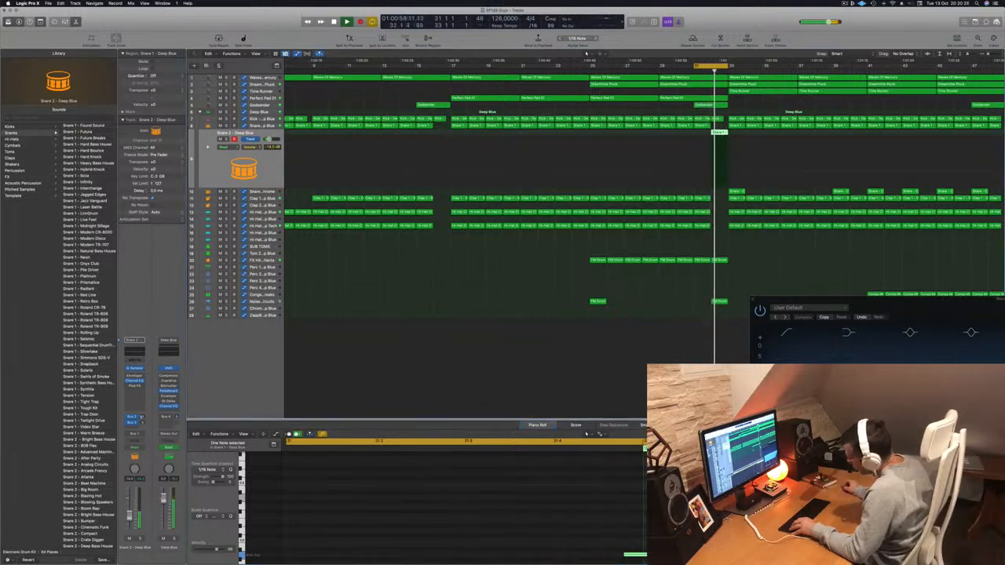
Shorten the earliest note of the bar 32 snare fill and load Snare 1 - Roland TR-606 on the Snare 2 track.
drag(373, 557, 373, 556)
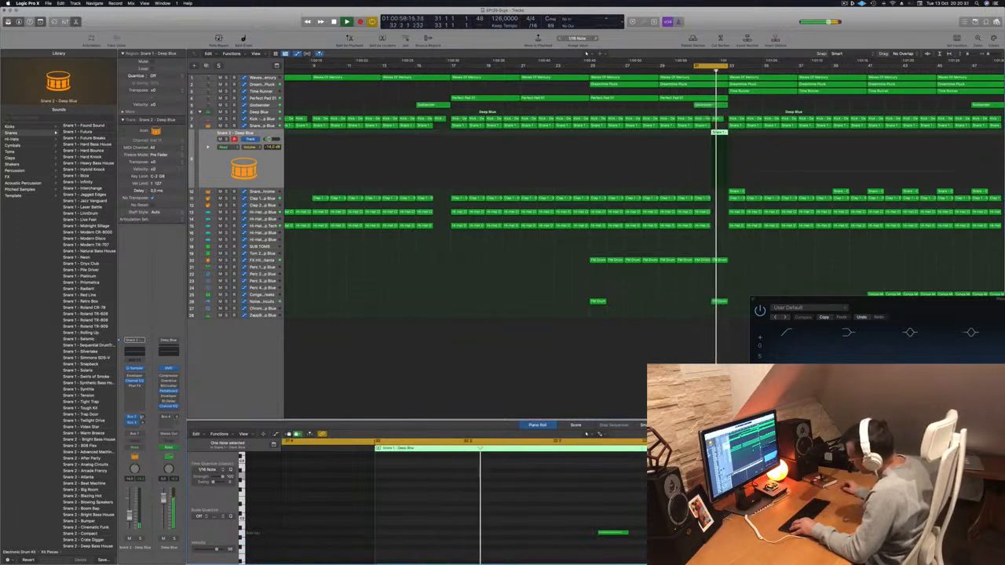
drag(626, 533, 609, 534)
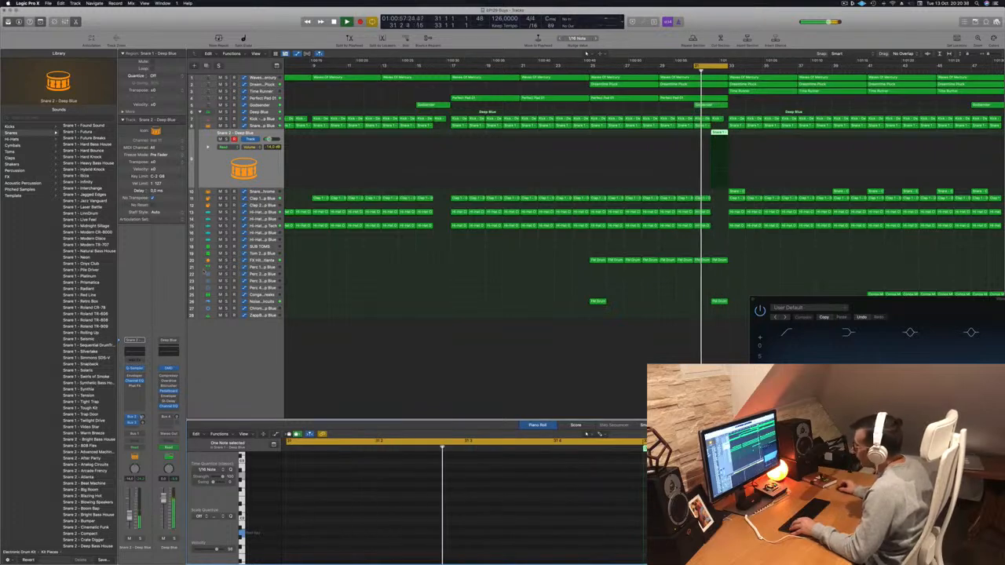
click(75, 316)
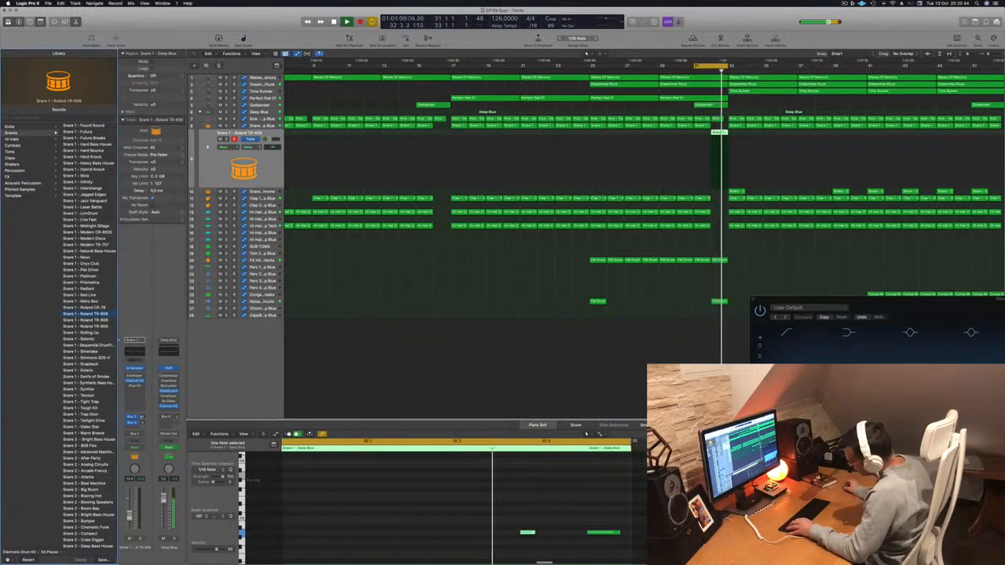
Adjust the timing of the notes in the bar 32 snare fill while the loop plays.
drag(503, 533, 524, 534)
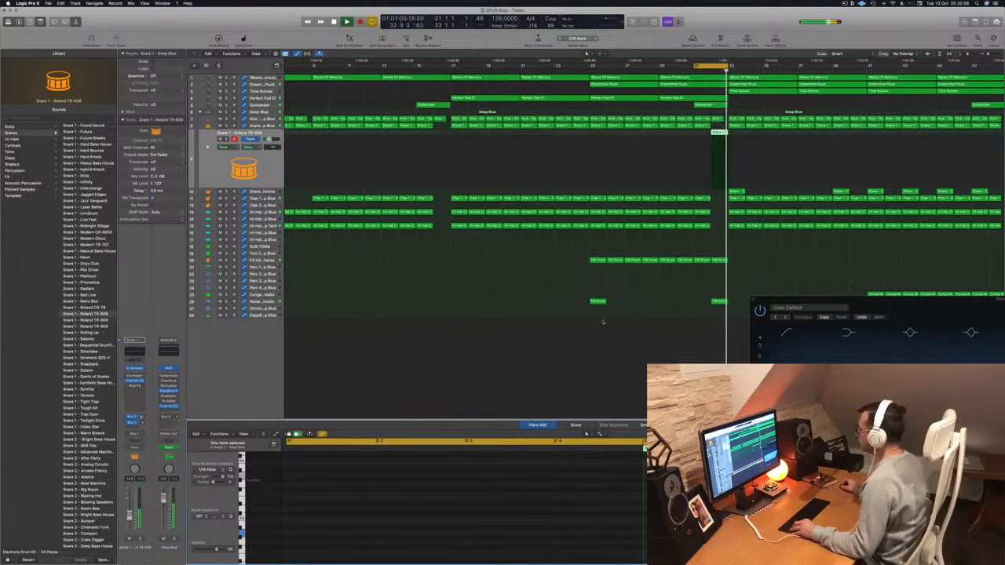
key(super+Left)
key(super+Left)
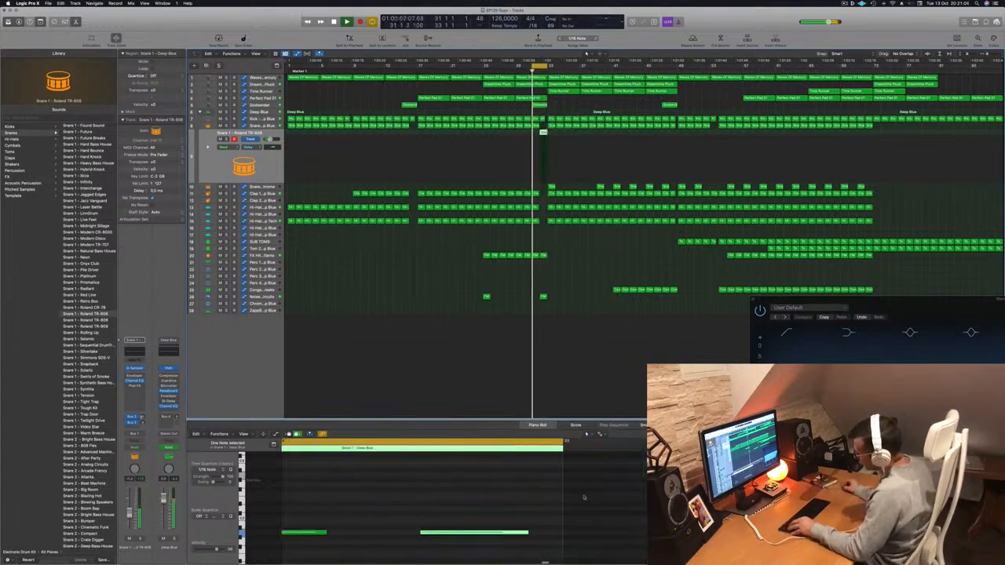
click(371, 532)
key(super+Left)
scroll(385, 533, left, 3)
scroll(385, 530, left, 2)
drag(449, 535, 430, 535)
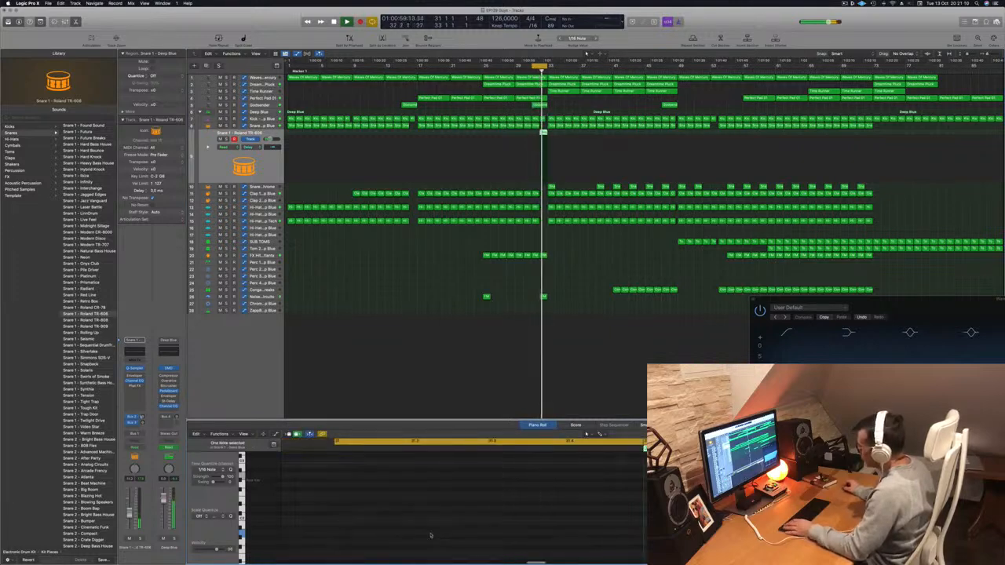
scroll(438, 510, left, 3)
scroll(451, 509, right, 3)
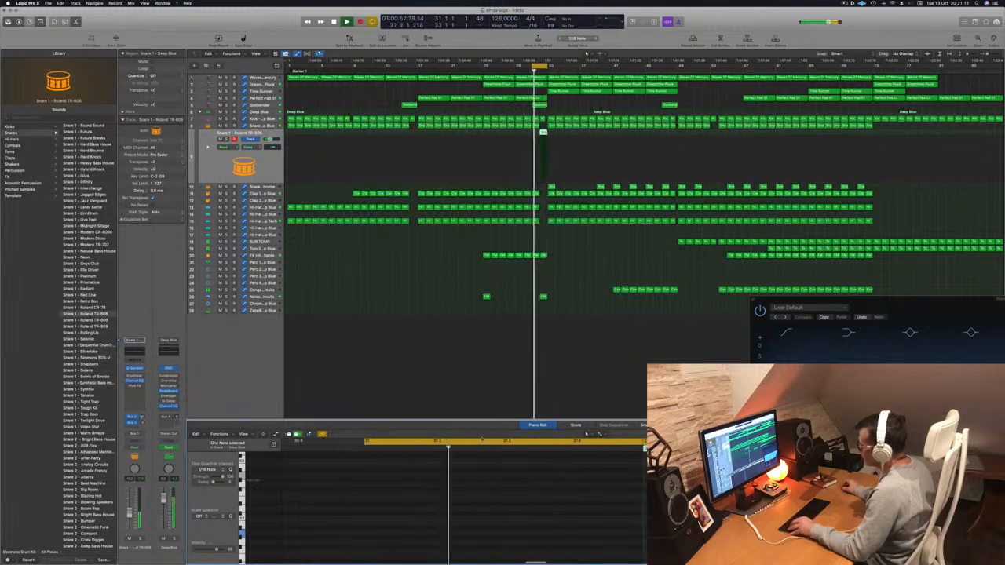
Restart the looped playback and load Snare 1 - Roland TR-808 on the snare fill track.
key(space)
key(space)
click(145, 341)
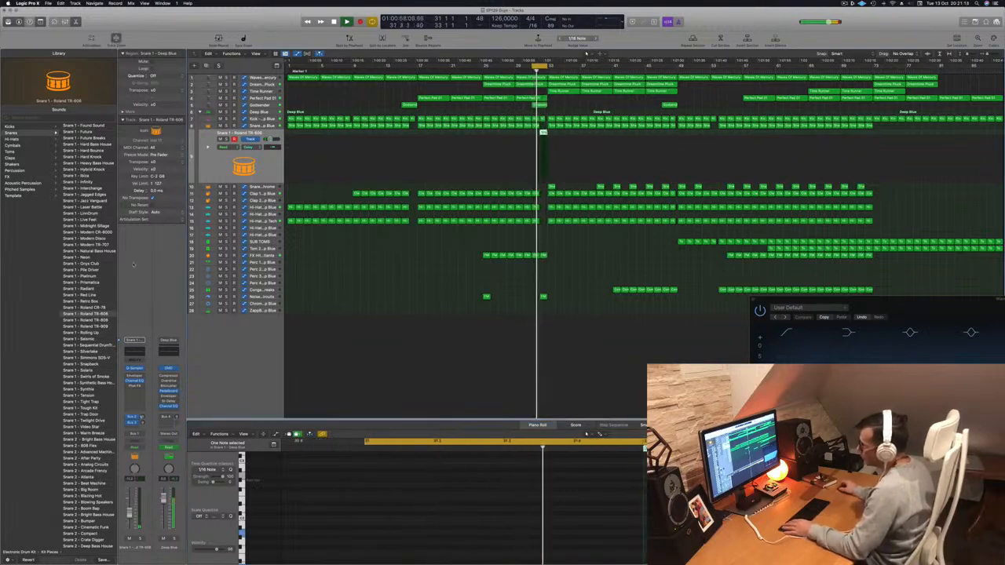
click(82, 321)
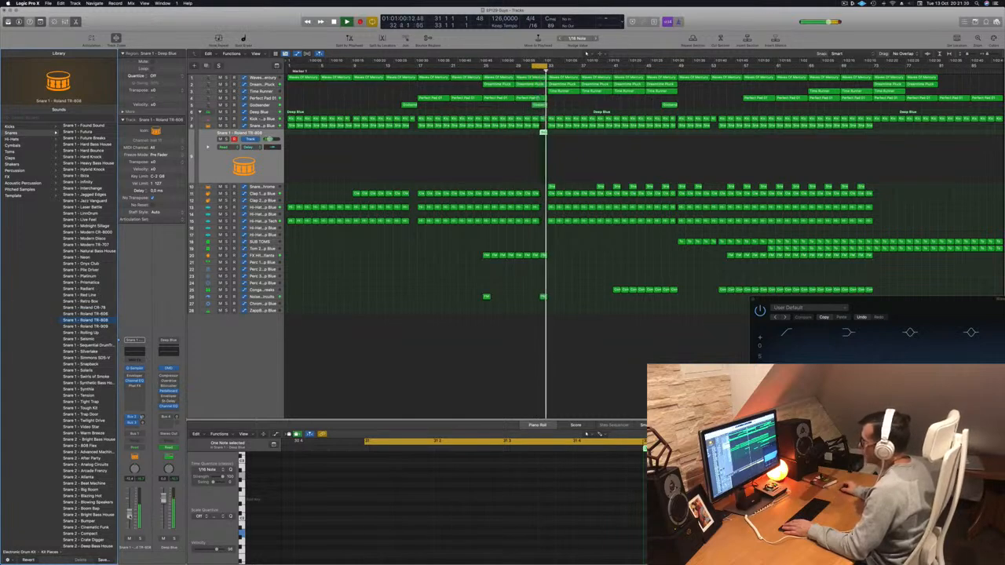
Extend the cycle range from bar 25 to past bar 49 and briefly solo the Waves Of Mercury track during playback.
drag(531, 67, 486, 69)
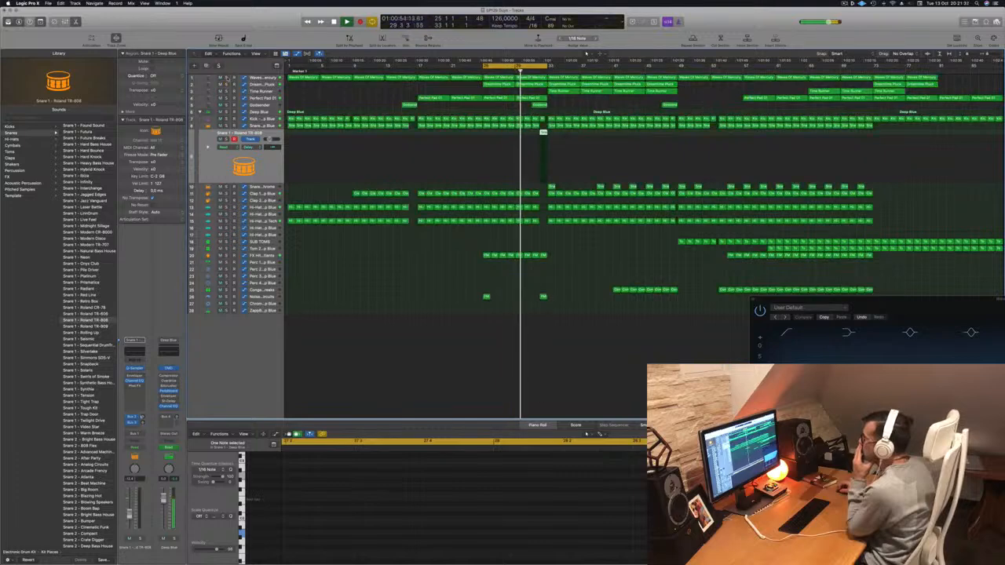
click(227, 78)
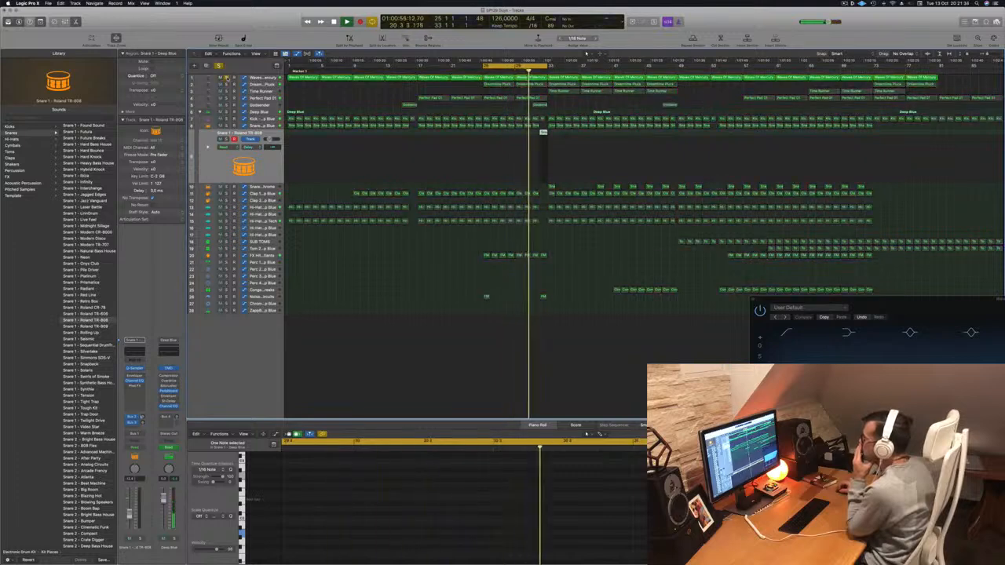
key(s)
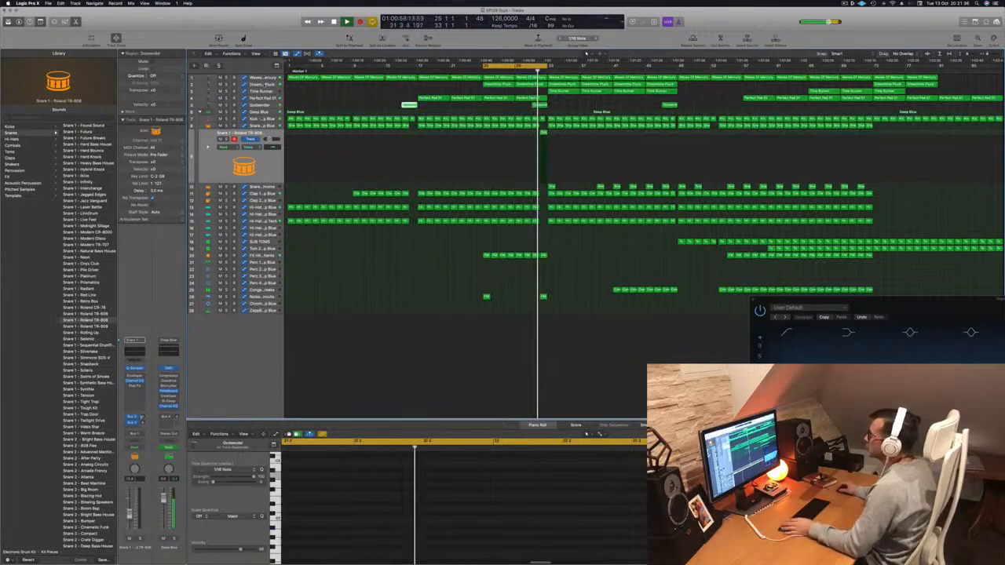
click(263, 78)
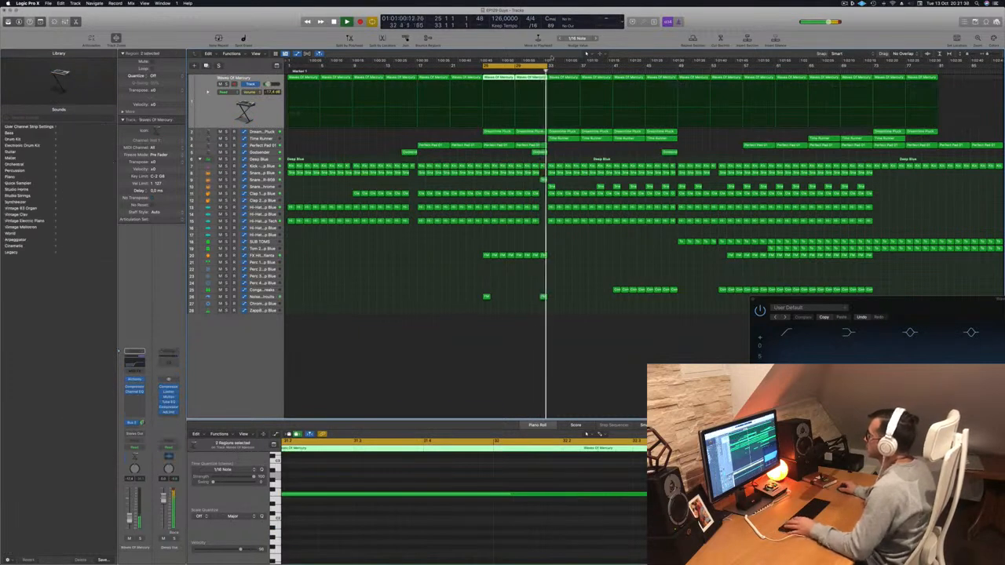
drag(545, 66, 701, 66)
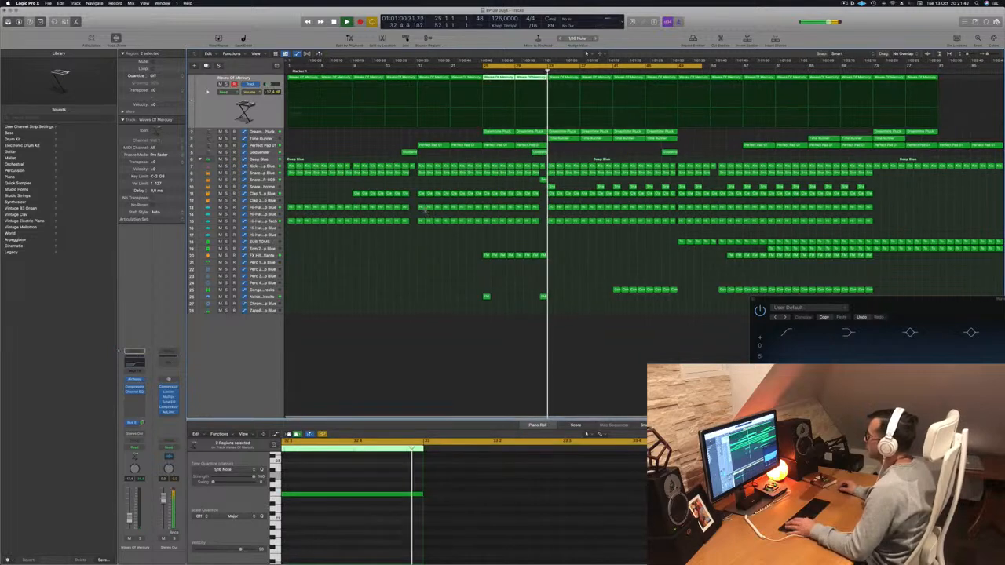
scroll(592, 238, up, 2)
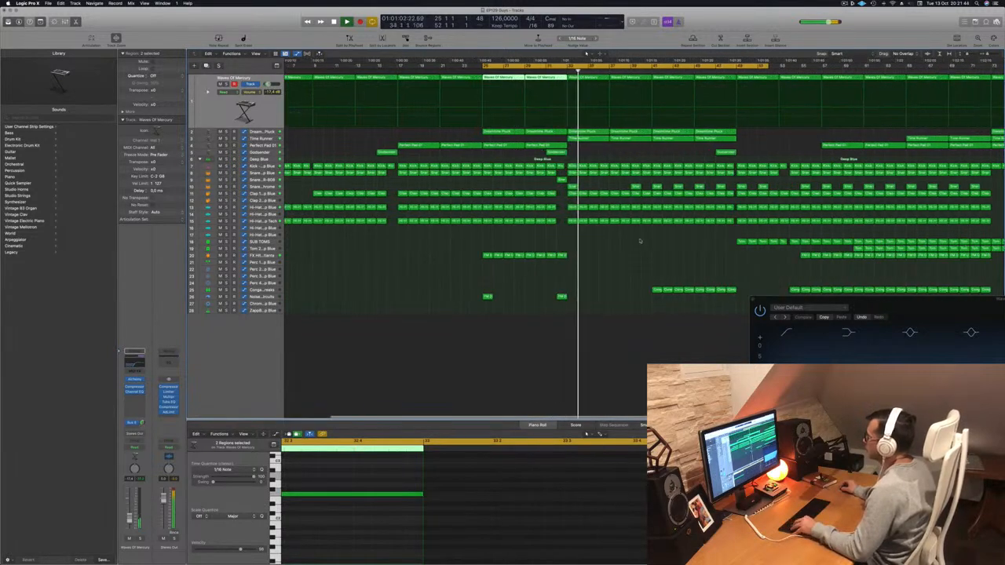
scroll(514, 141, down, 2)
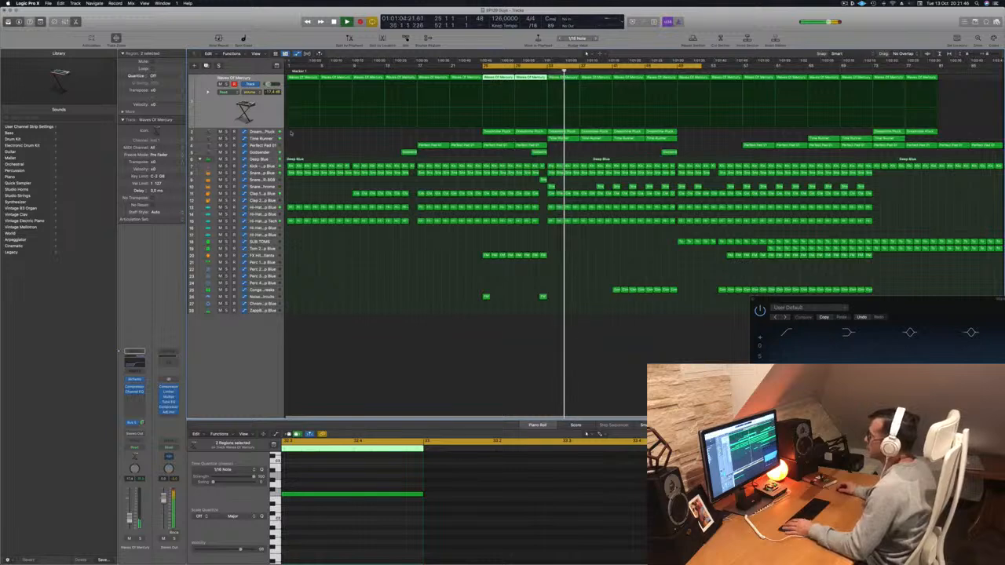
Lower the Time Runner cutoff automation rise between bars 33 and 45, including its peak at bar 45.
click(272, 140)
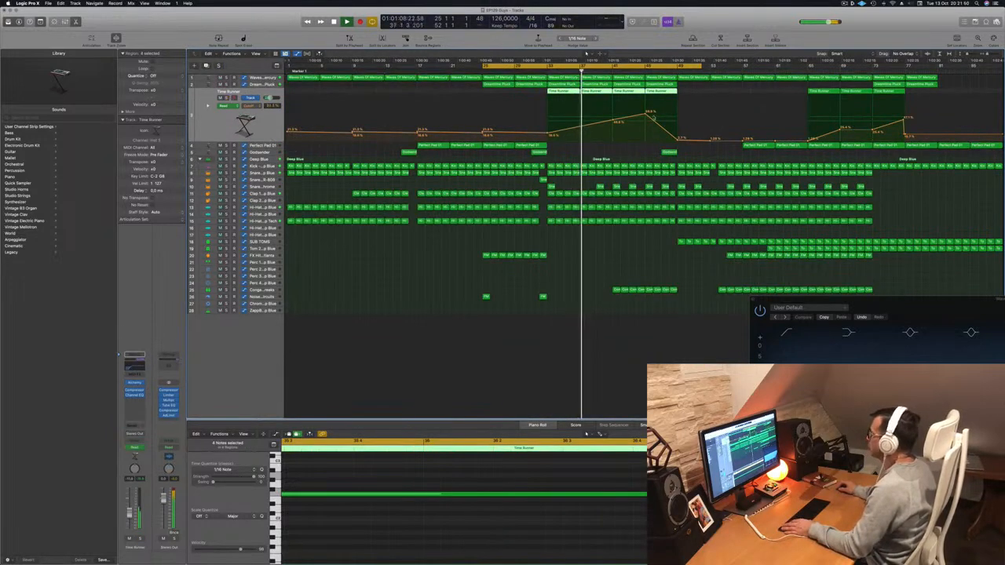
drag(645, 115, 613, 131)
click(539, 72)
drag(547, 133, 548, 137)
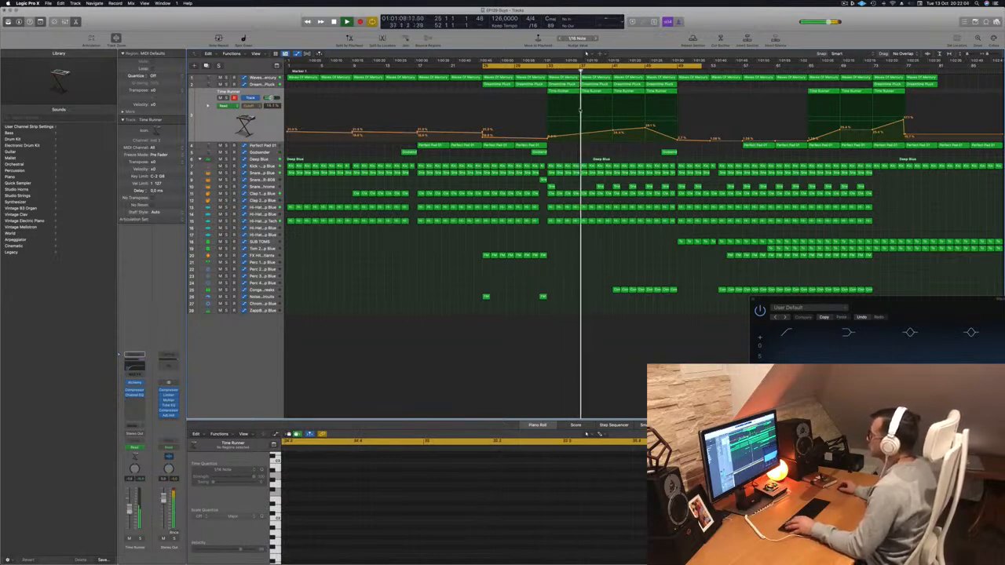
Create a new instrument track below Time Runner, start the cycle at bar 33, and copy the bar 33 Time Runner region onto it.
click(265, 125)
key(space)
key(space)
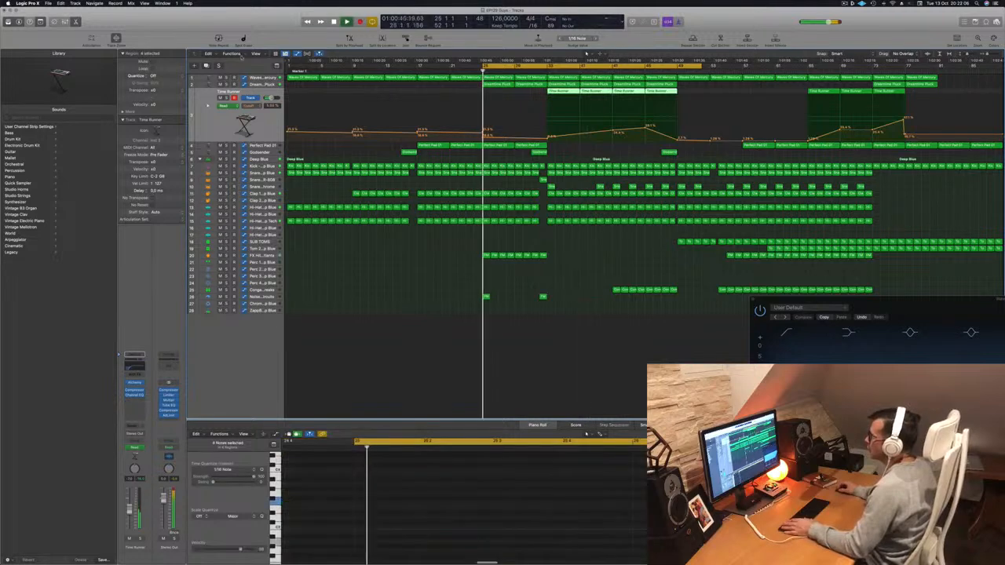
key(super+d)
drag(523, 67, 565, 106)
click(563, 91)
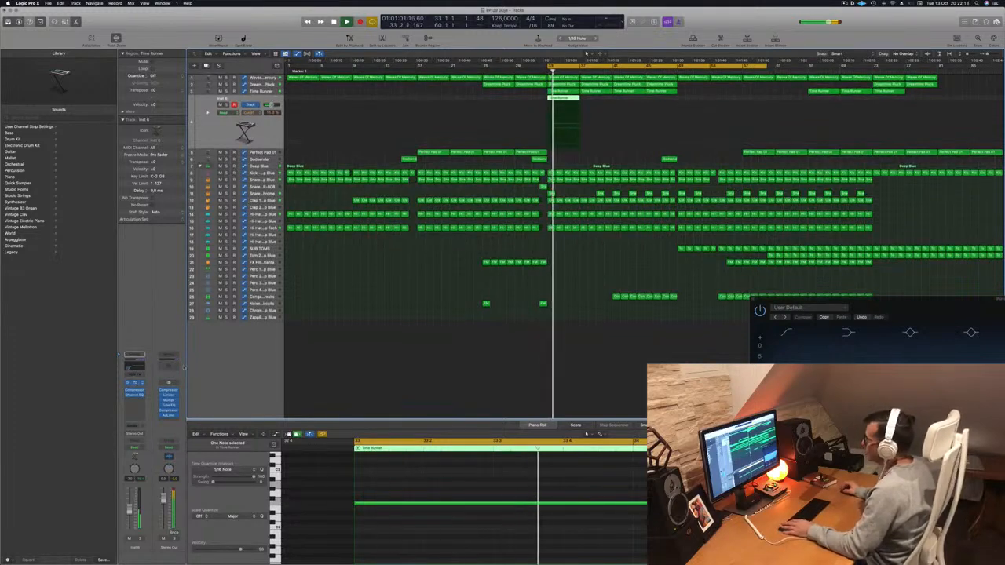
Open Alchemy on the new track and audition the 1970s Analog Arp variations and the 1970s Modular Synth Bass preset.
click(135, 382)
drag(502, 91, 509, 92)
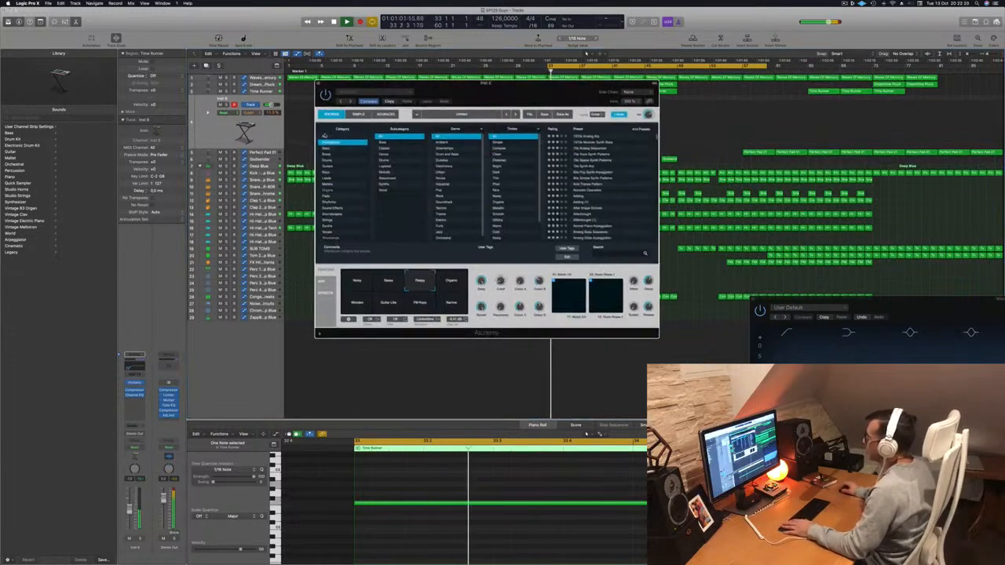
drag(561, 95, 667, 120)
click(507, 316)
click(525, 312)
click(556, 312)
click(474, 336)
click(543, 323)
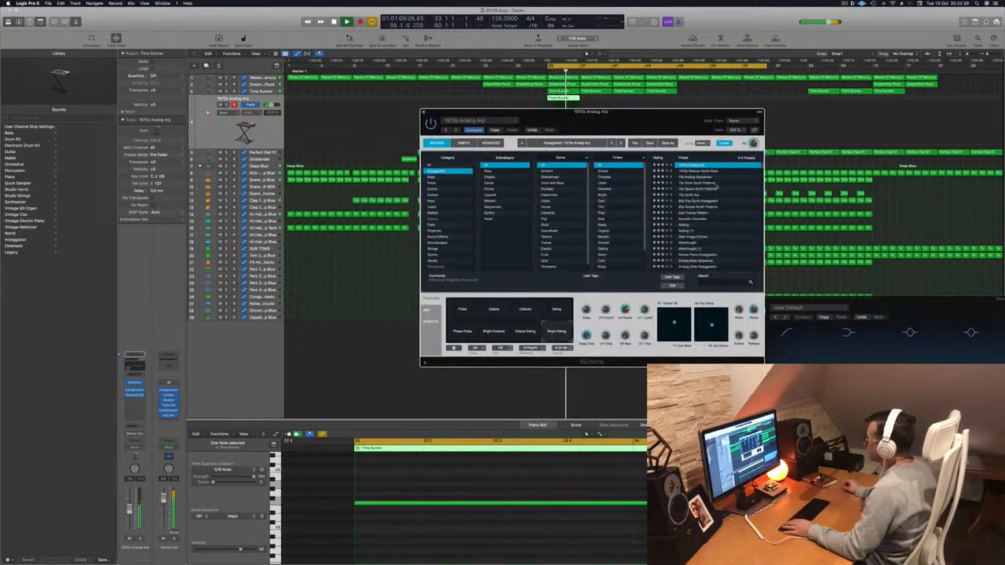
click(711, 171)
drag(653, 111, 608, 159)
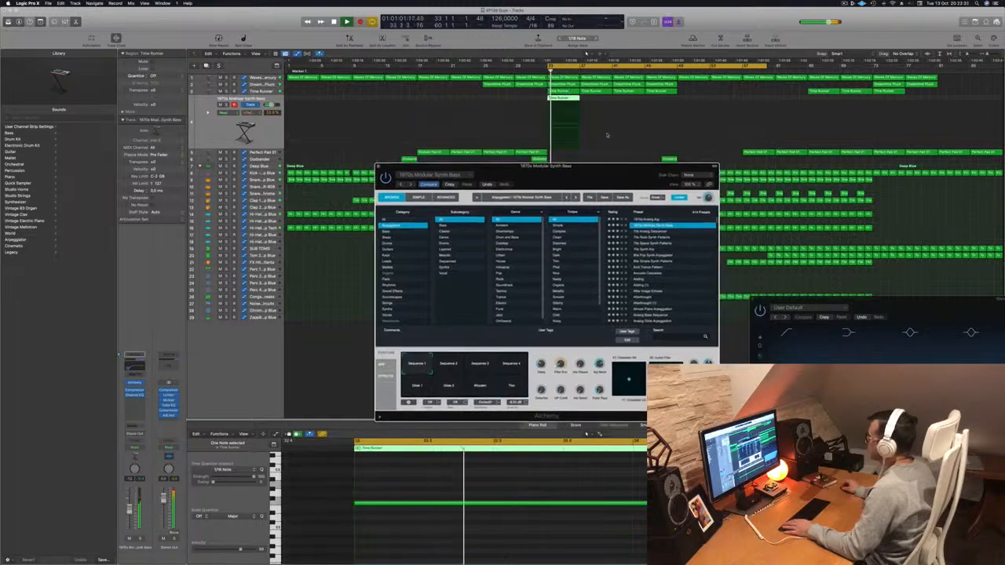
Repeat the copied Time Runner region on the new track from bar 33 to bar 49 and end the cycle at bar 49.
drag(564, 100, 598, 102)
drag(533, 96, 631, 105)
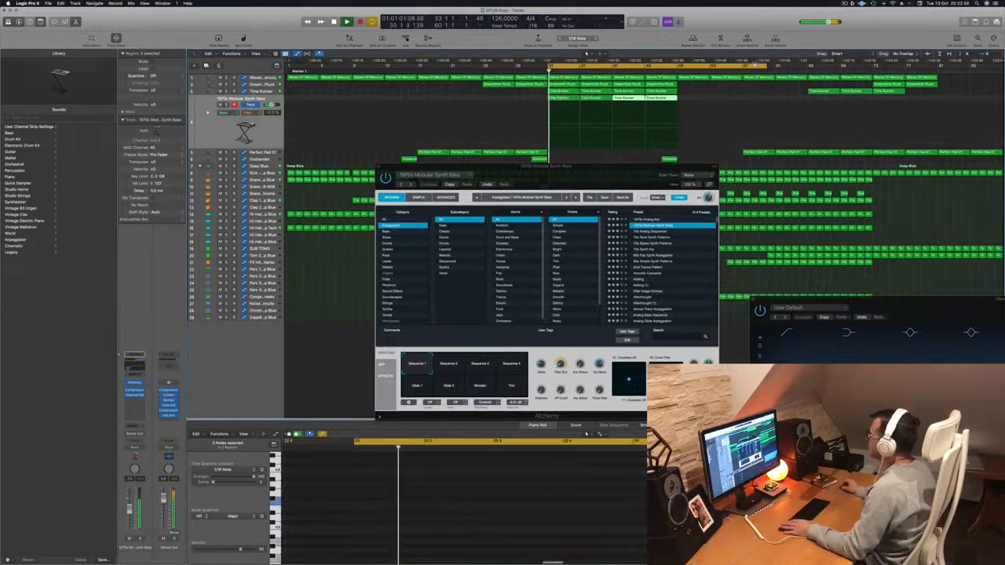
drag(767, 68, 676, 79)
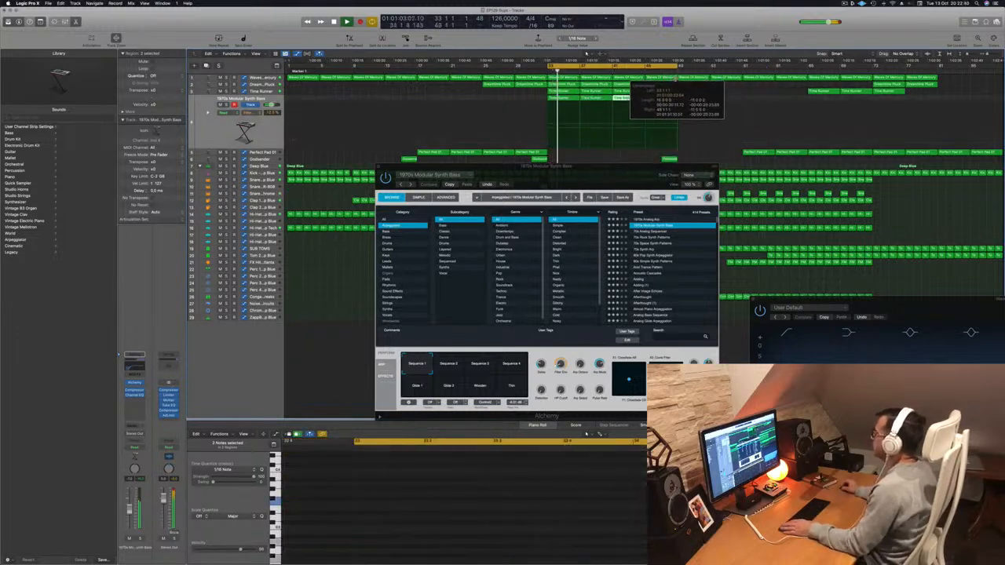
Audition Alchemy's arpeggiated presets from 70s Analog Sequencer through 80s Pop Synth Arpeggiator on the new track.
drag(565, 166, 500, 112)
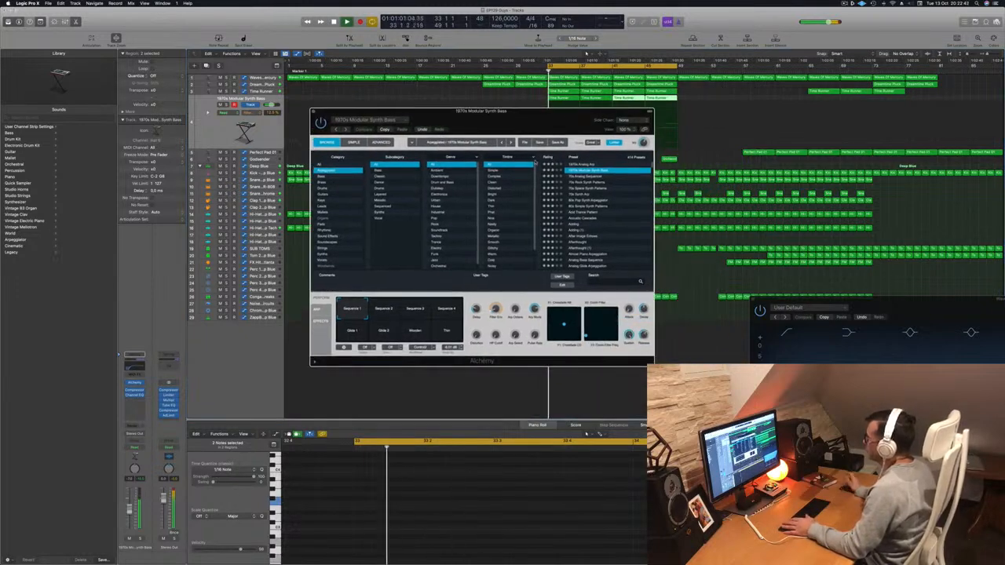
click(583, 178)
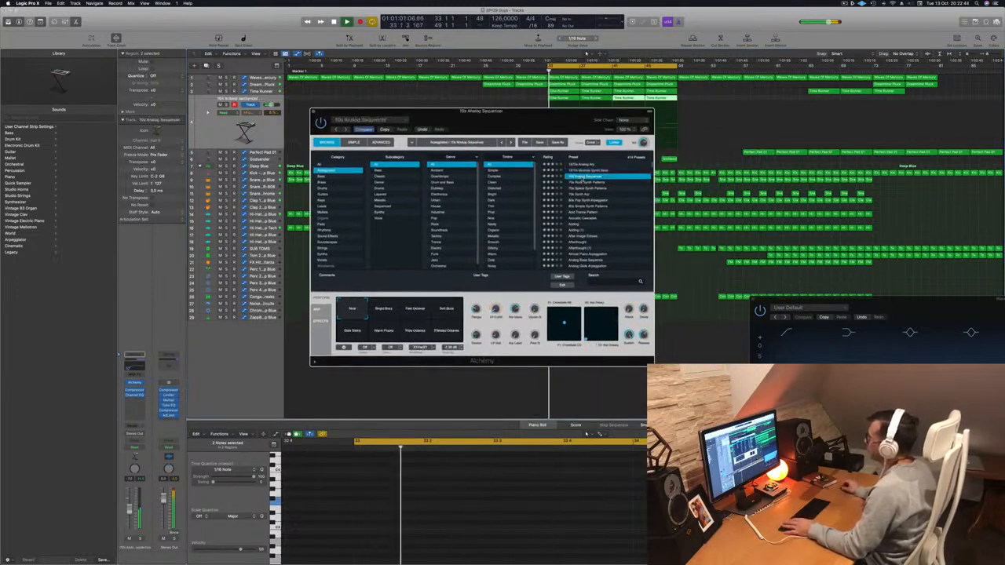
drag(547, 132, 625, 173)
key(Down)
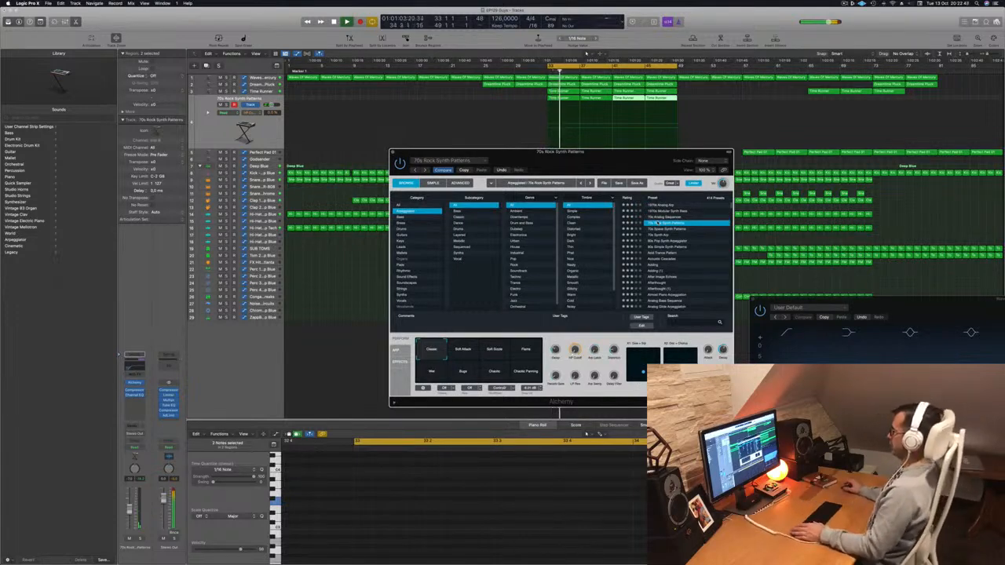
click(663, 228)
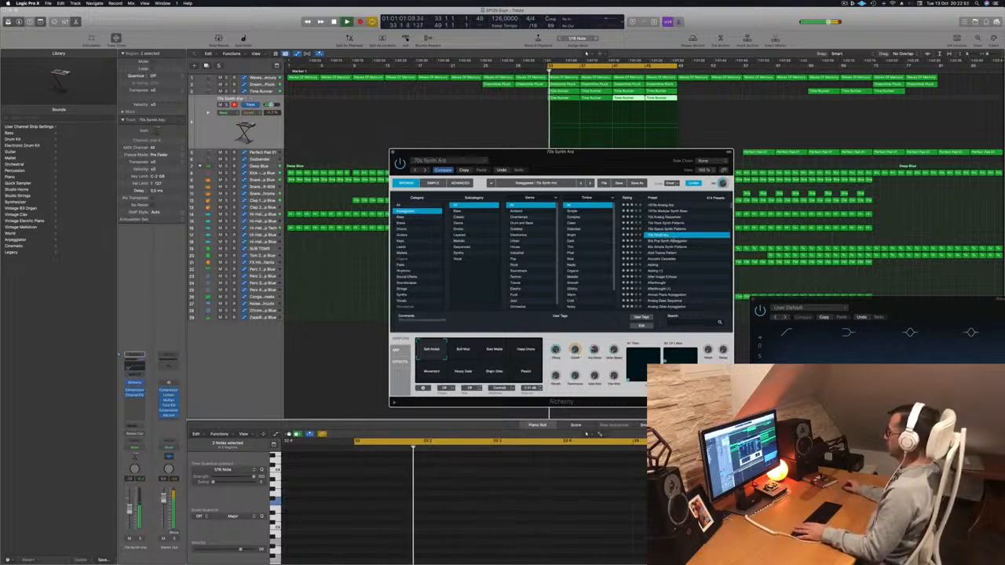
click(666, 240)
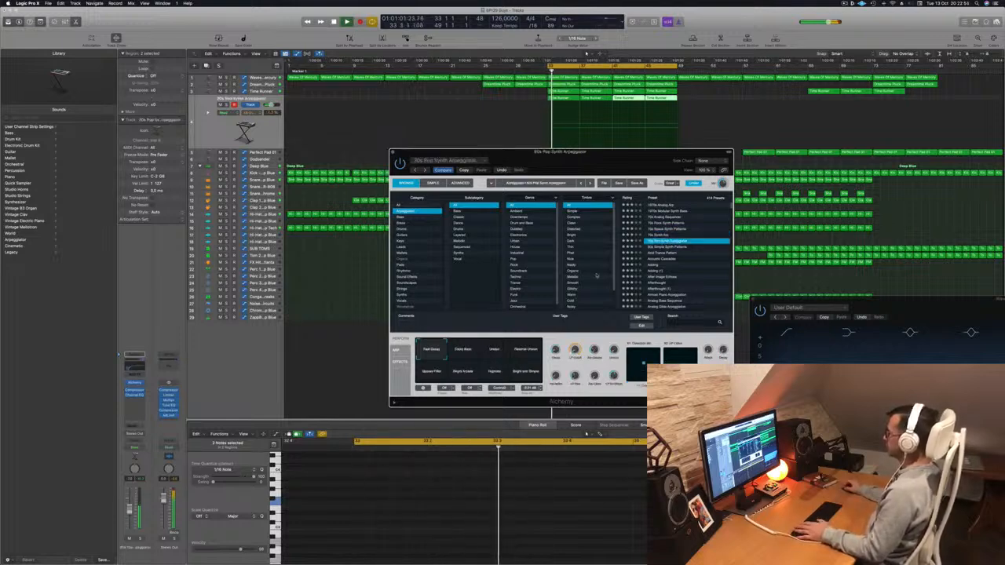
Audition the performance variations of 80s Pop Synth Arpeggiator, going back to the second one at the end.
click(464, 353)
click(488, 350)
click(520, 352)
click(431, 371)
click(463, 370)
click(493, 370)
click(516, 372)
click(466, 351)
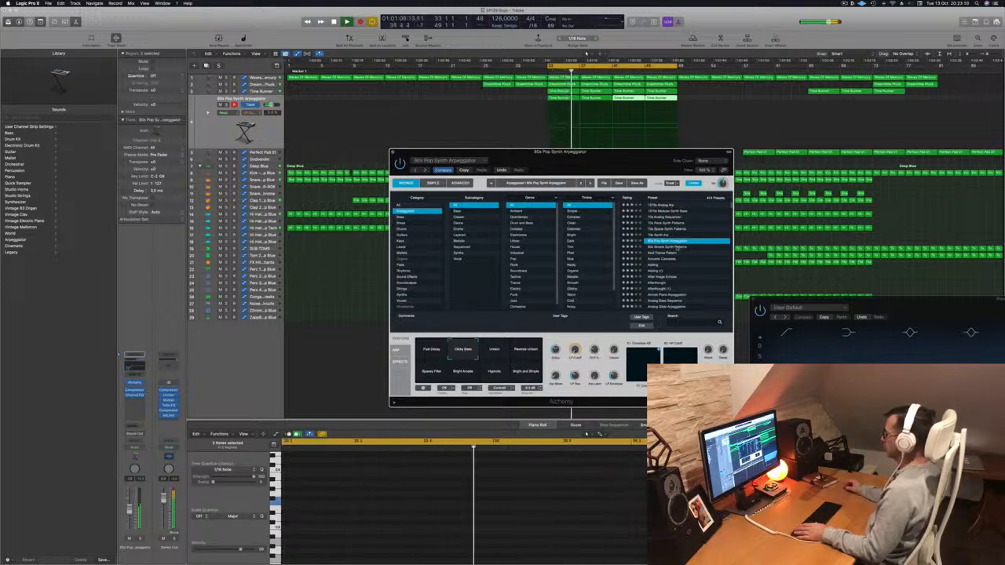
Audition Alchemy's arpeggiated presets from 80s Simple Synth Patterns through Afterthought, ending with Analog Glide Arpeggiation loaded.
click(676, 247)
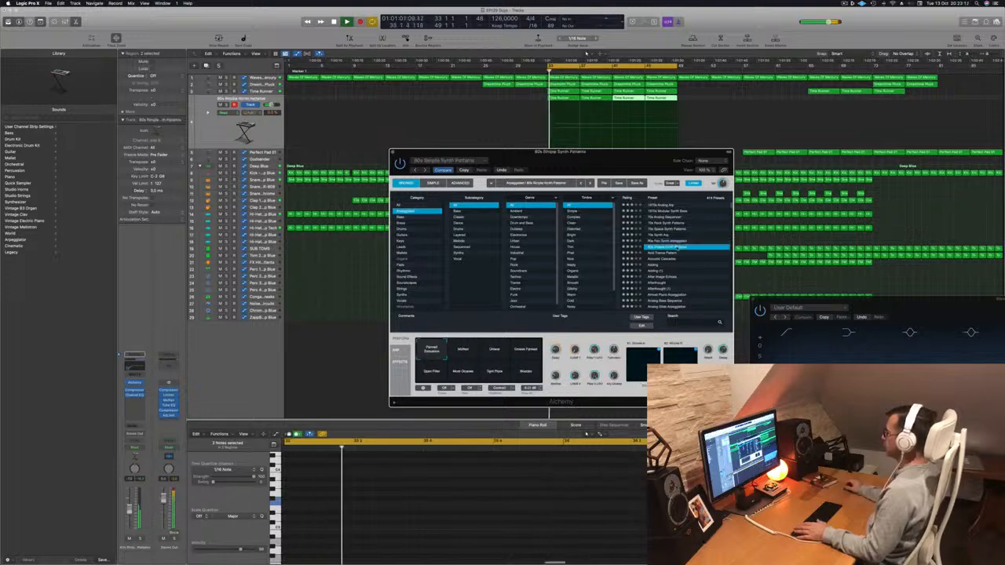
key(Down)
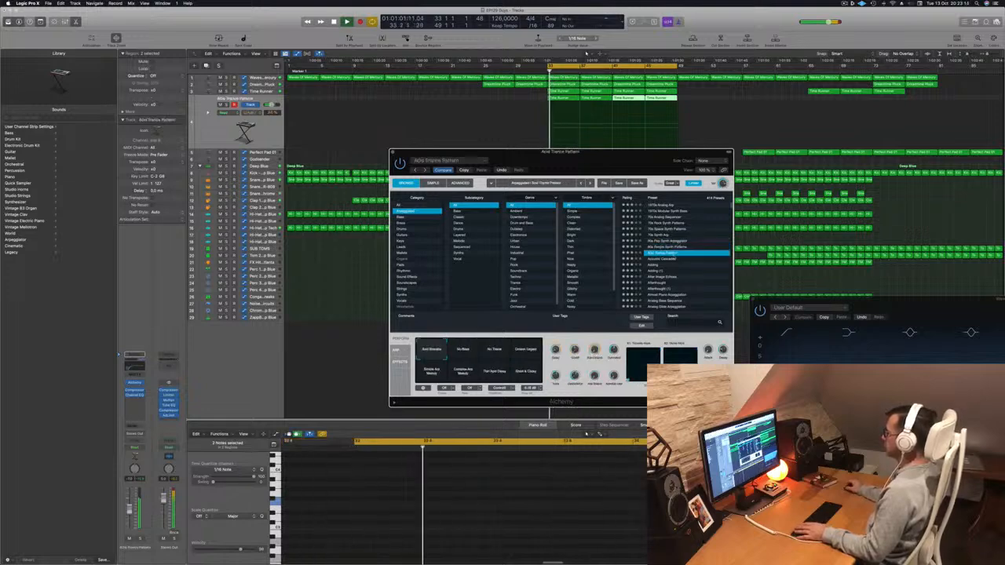
click(673, 258)
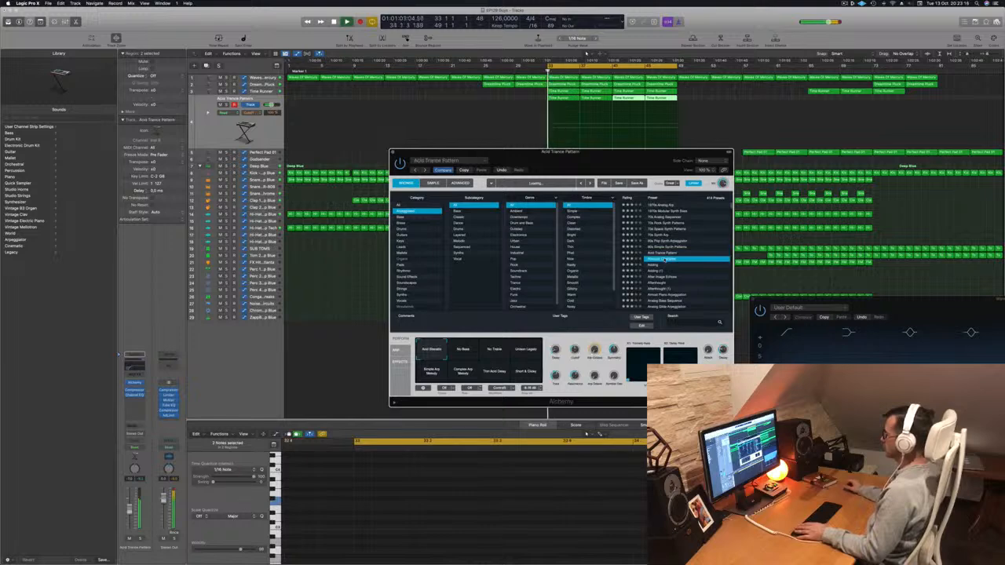
click(657, 264)
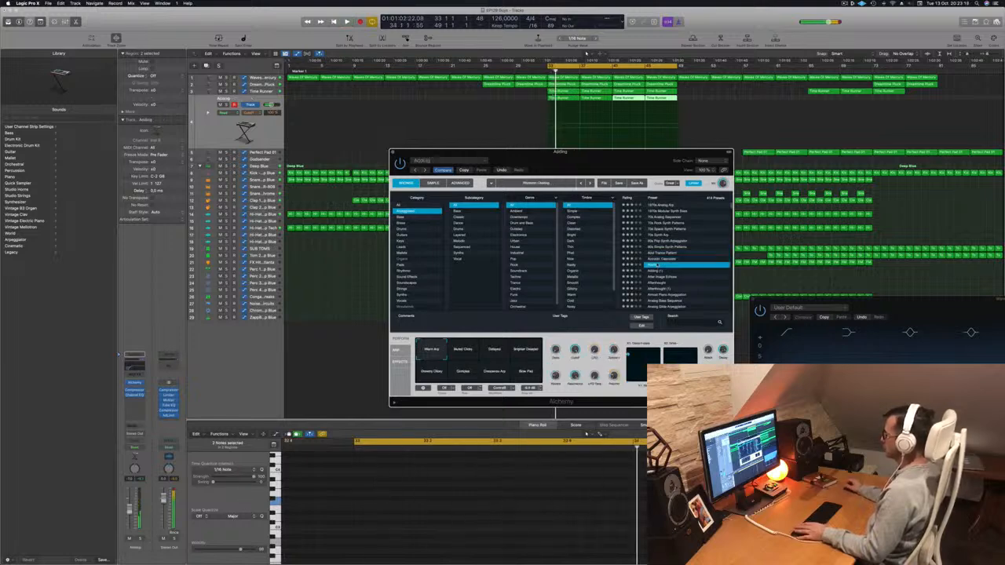
scroll(672, 264, down, 2)
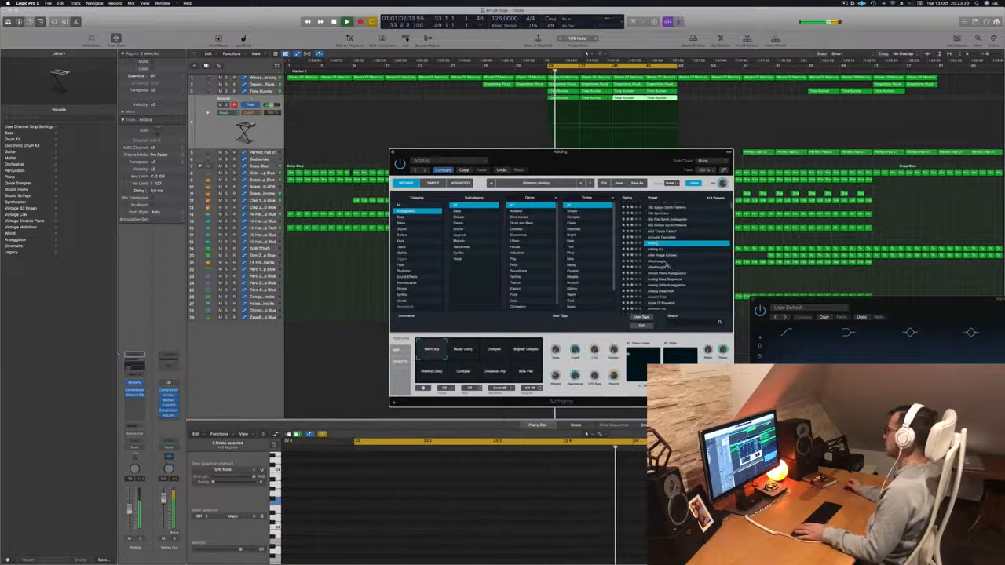
click(666, 263)
scroll(691, 262, down, 2)
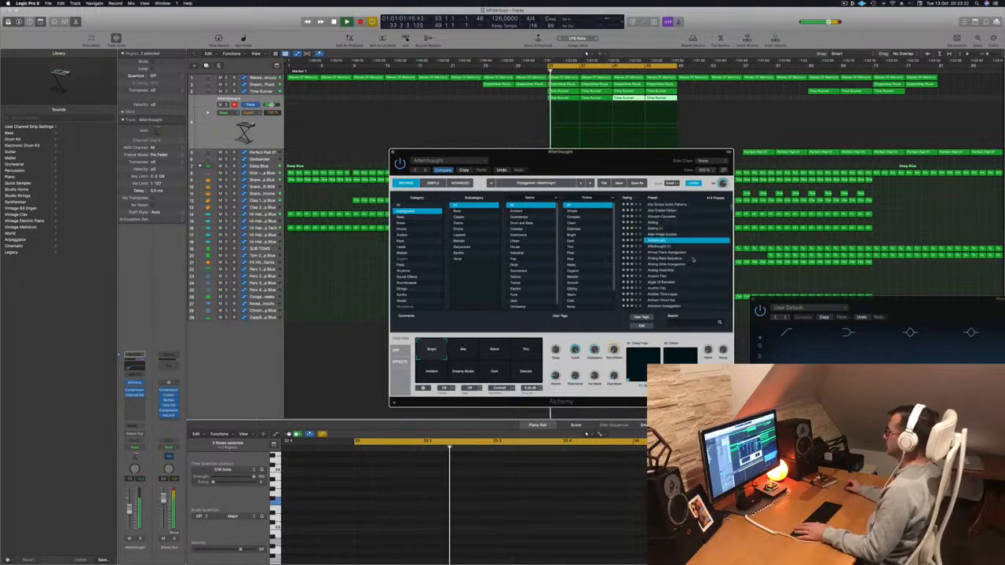
click(680, 264)
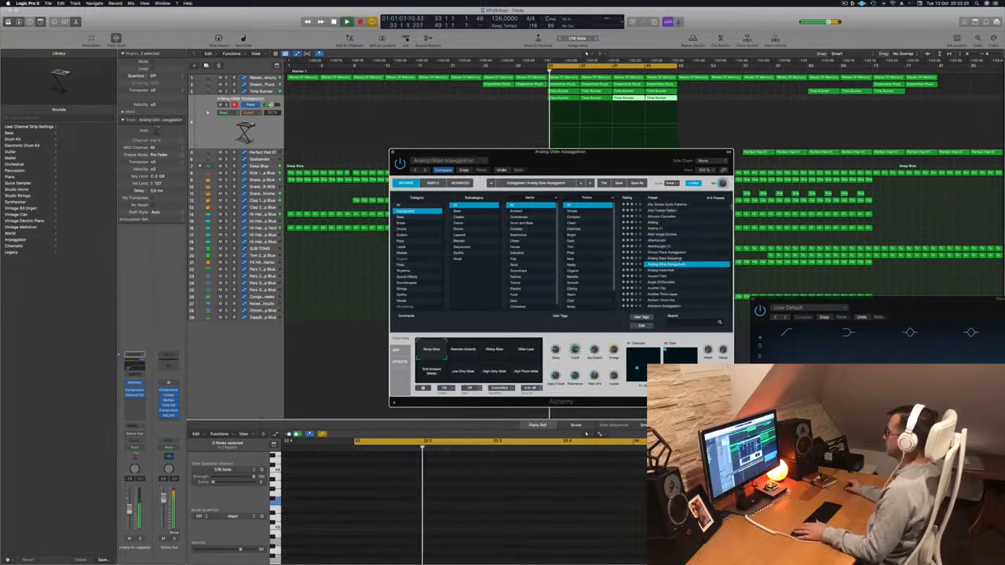
scroll(681, 262, down, 1)
scroll(680, 261, down, 2)
Audition the performance variations of Analog Glide Arpeggiation and choose Low Dirty Glide.
click(460, 350)
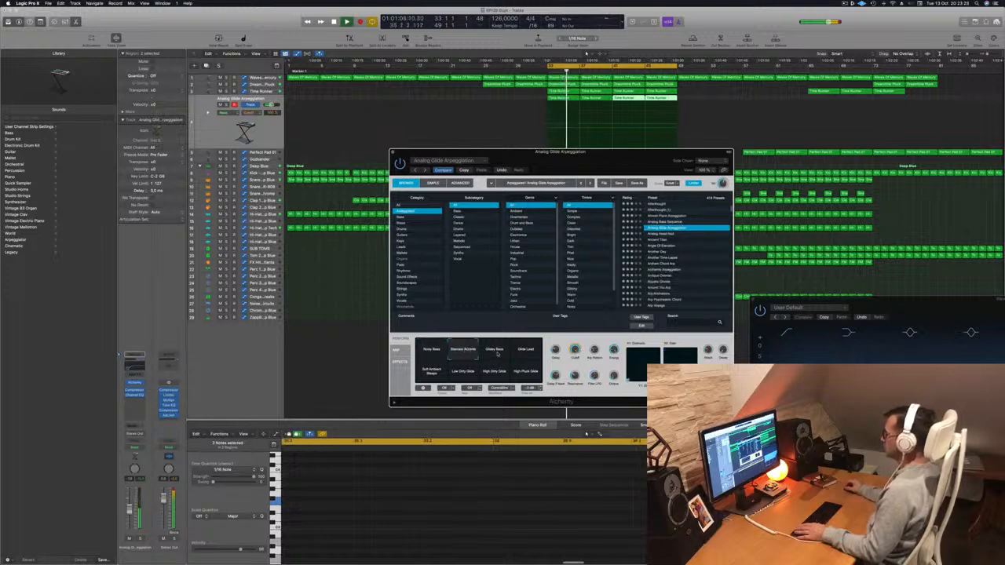
click(497, 354)
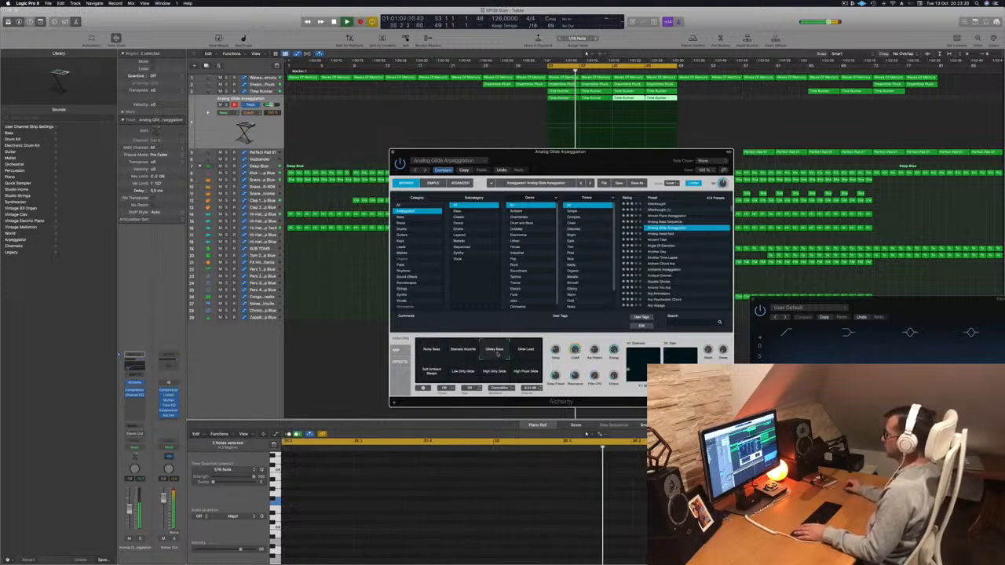
click(523, 351)
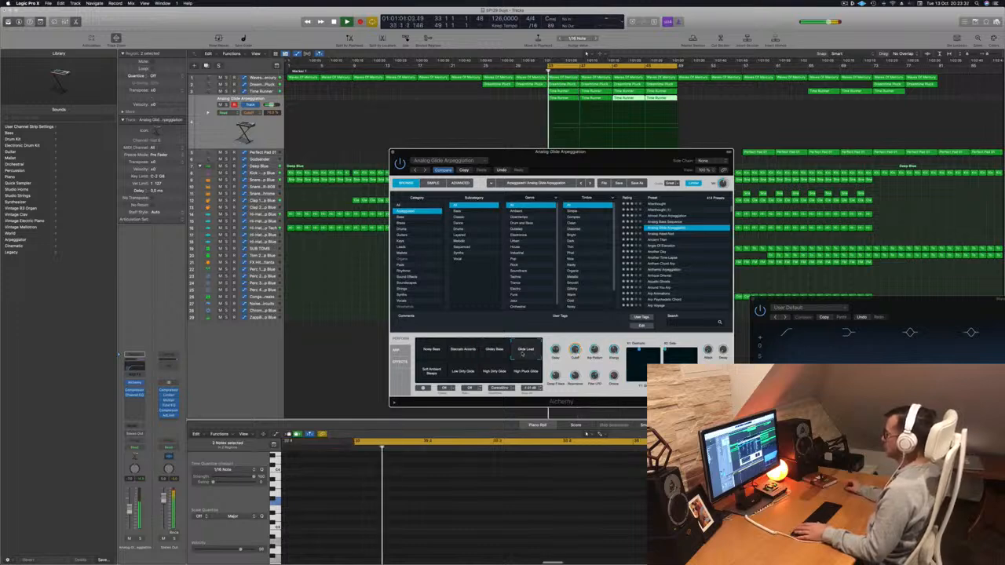
click(431, 372)
click(467, 375)
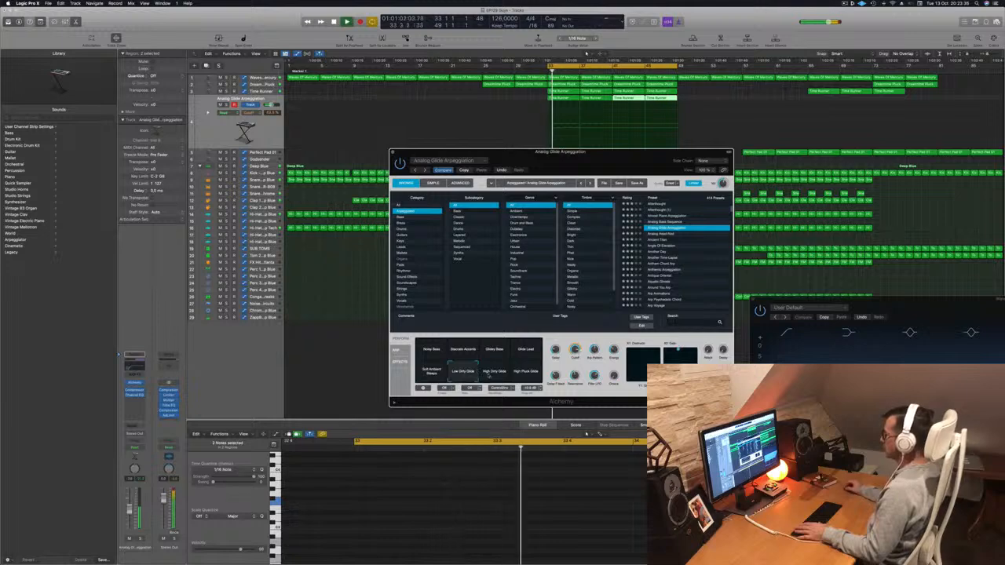
click(496, 374)
click(525, 374)
click(460, 373)
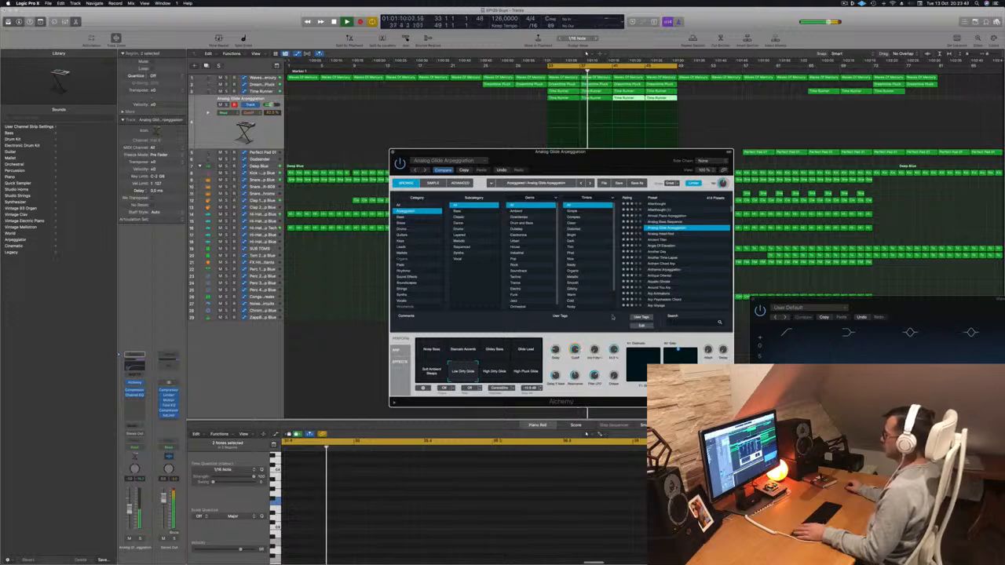
Hide the plug-in windows, replay the section from bar 33 and deselect the regions.
drag(589, 152, 656, 145)
key(v)
key(Return)
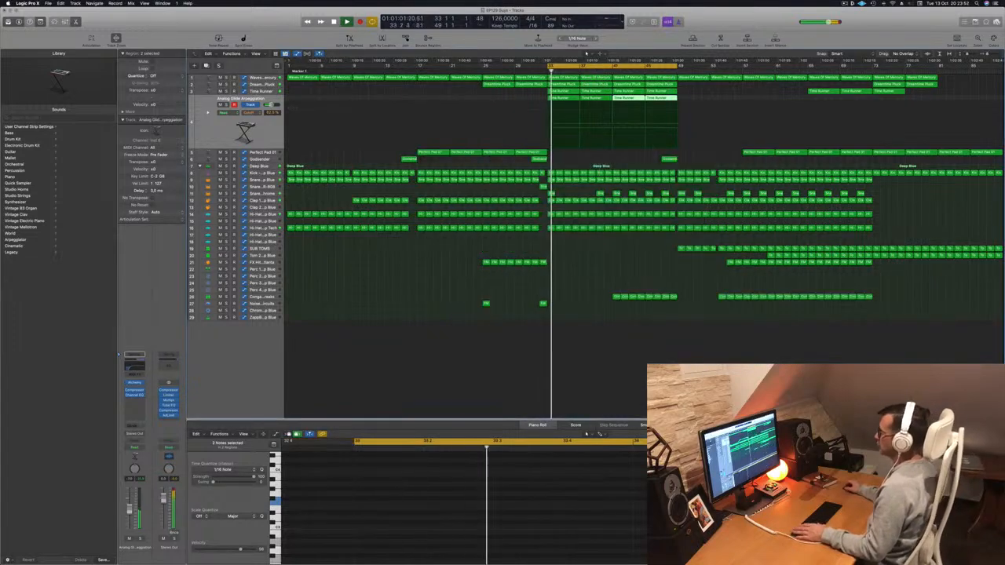
click(386, 328)
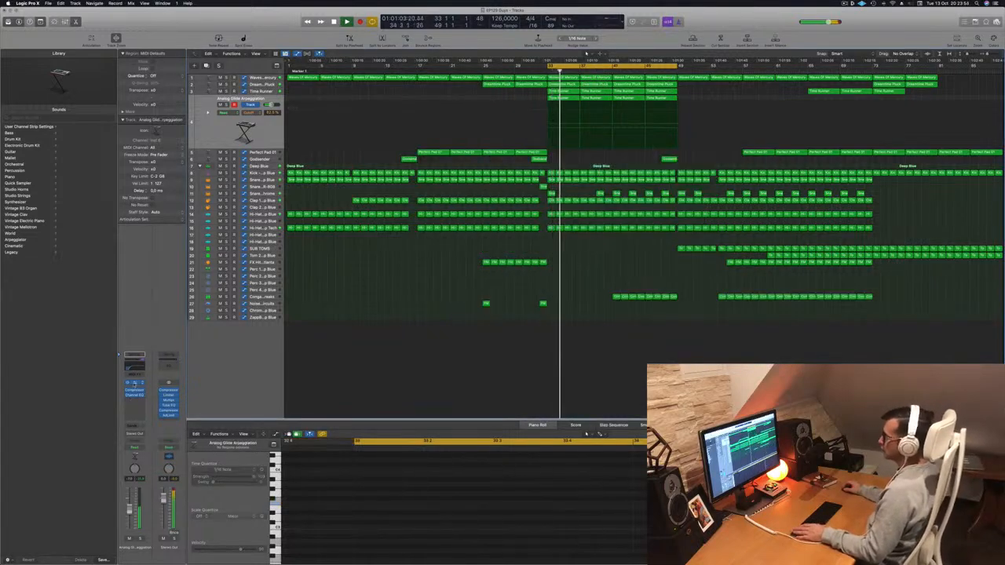
Reopen Alchemy on the Analog Glide Arpeggiation track, lower its Cutoff, close the instrument and restart playback.
click(134, 383)
drag(637, 153, 615, 129)
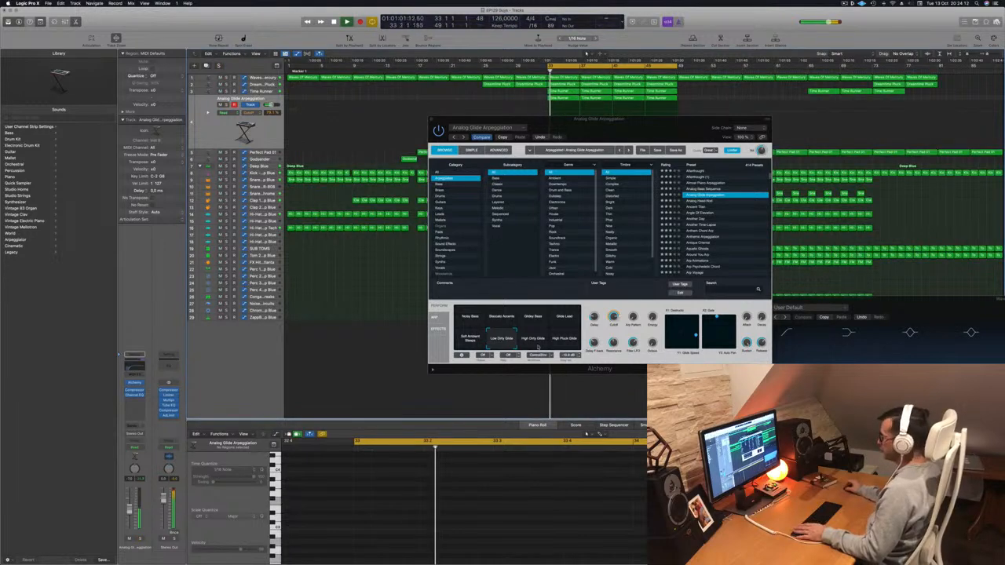
drag(615, 316, 614, 322)
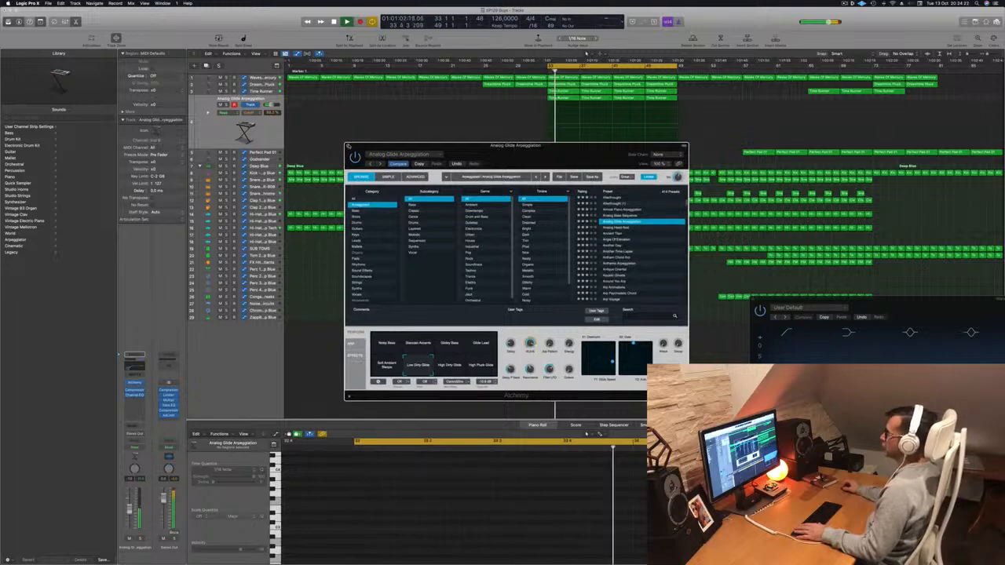
click(349, 146)
key(space)
key(space)
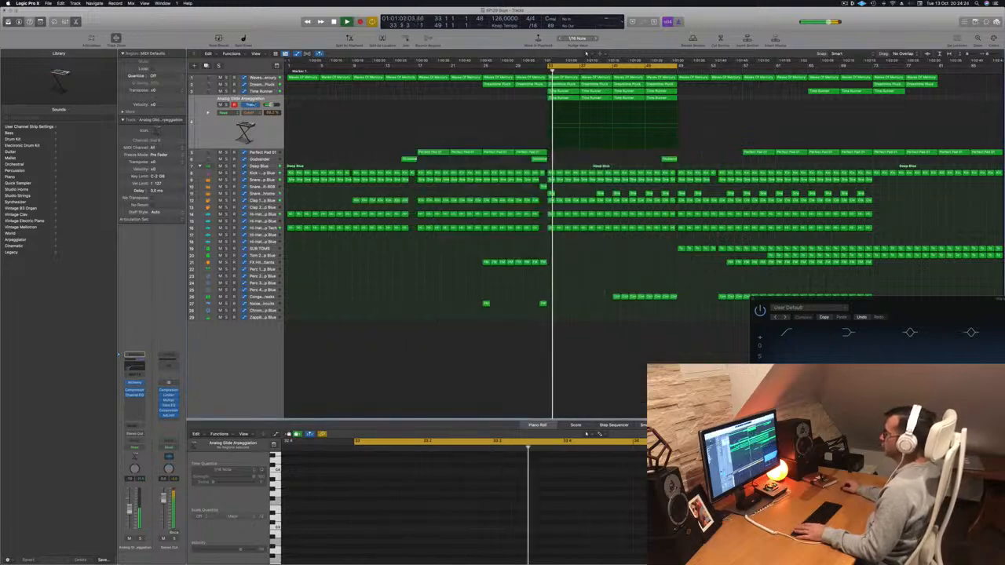
Check the Time Runner track's automation and replay the cycle with the Analog Glide Arpeggiation track selected.
click(261, 92)
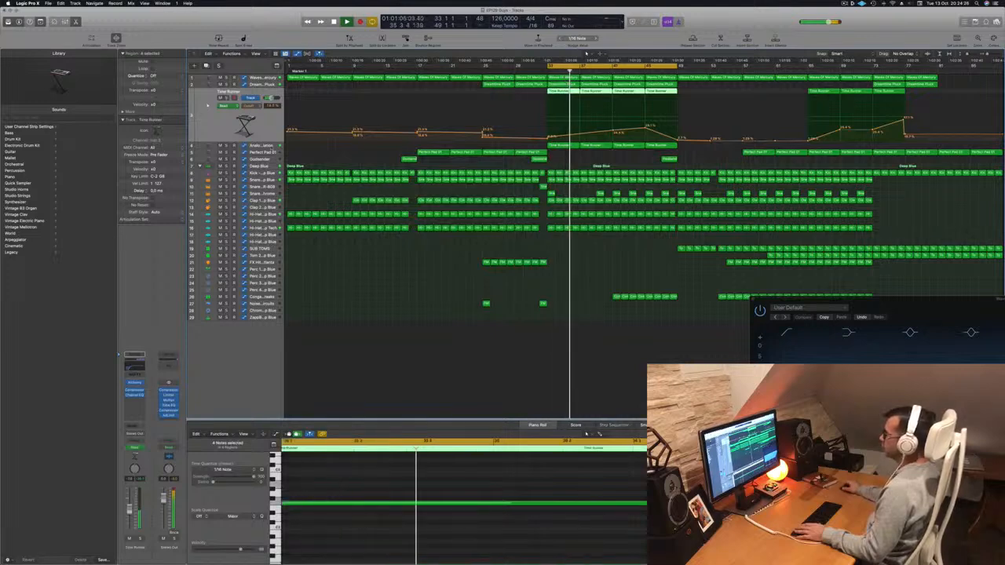
click(271, 147)
key(space)
key(space)
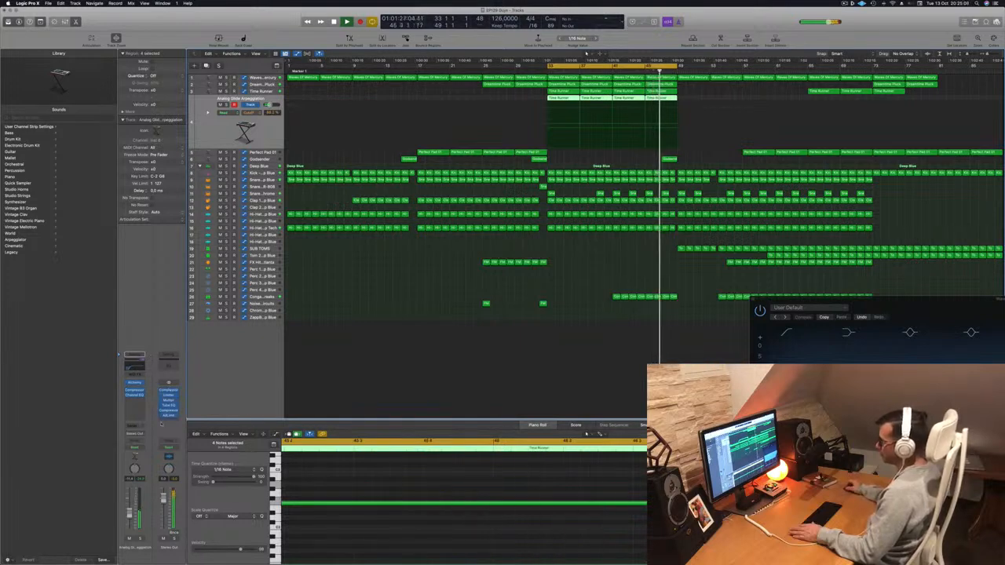
Extend the end of the cycle range to bar 81 and restart playback from bar 33.
click(330, 299)
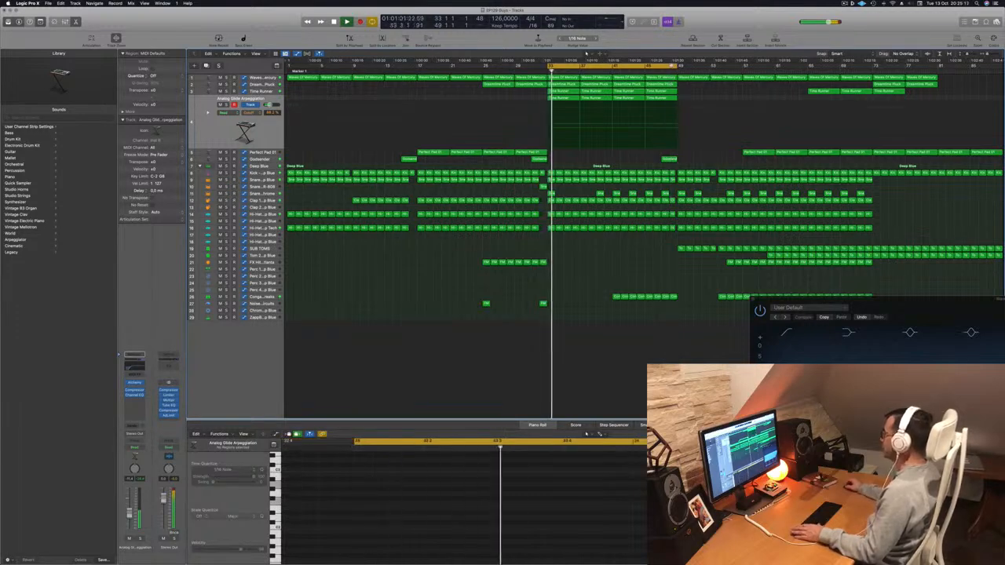
drag(676, 66, 938, 70)
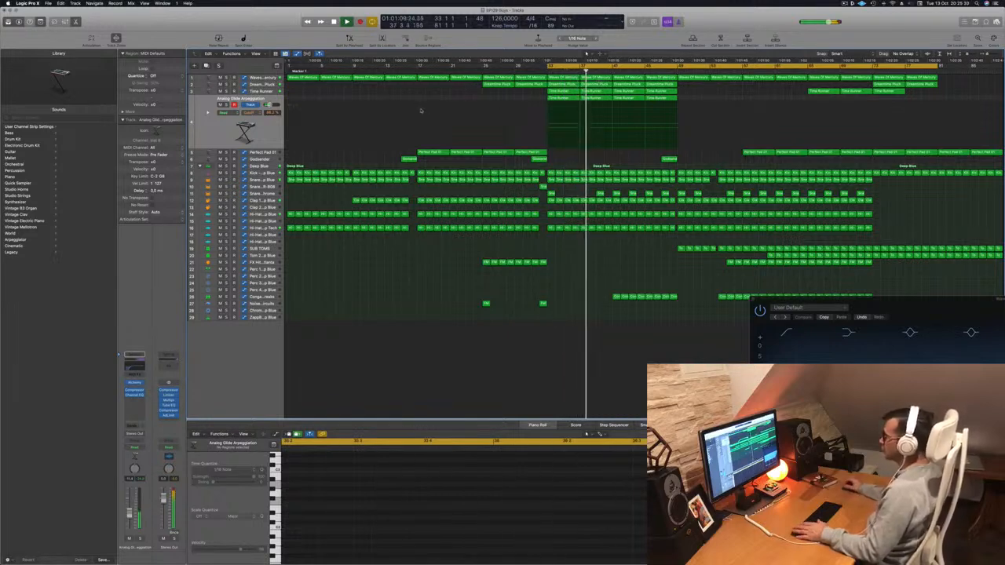
key(space)
key(space)
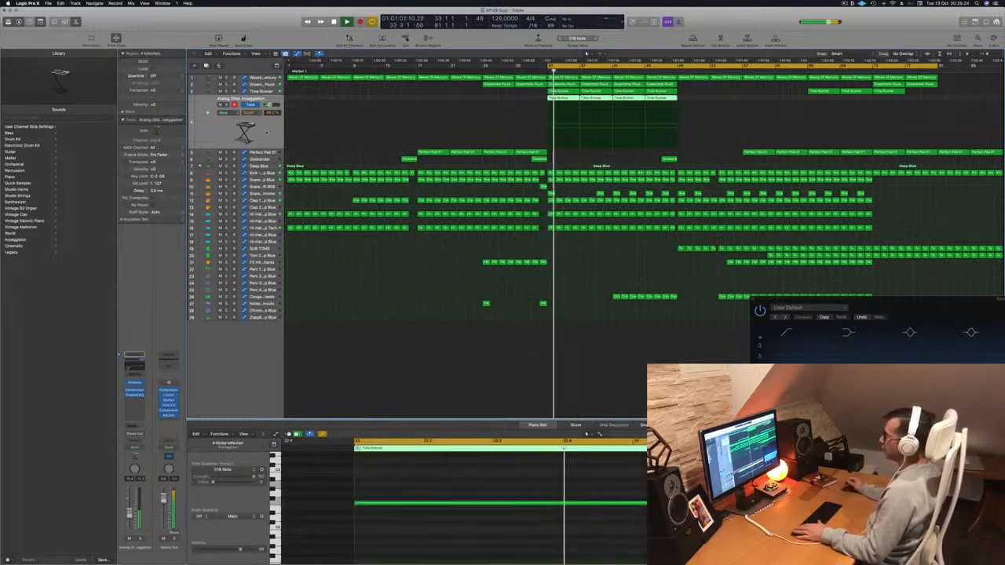
Add a new software instrument track below Time Runner and copy the Time Runner region at bar 33 onto it.
key(a)
key(a)
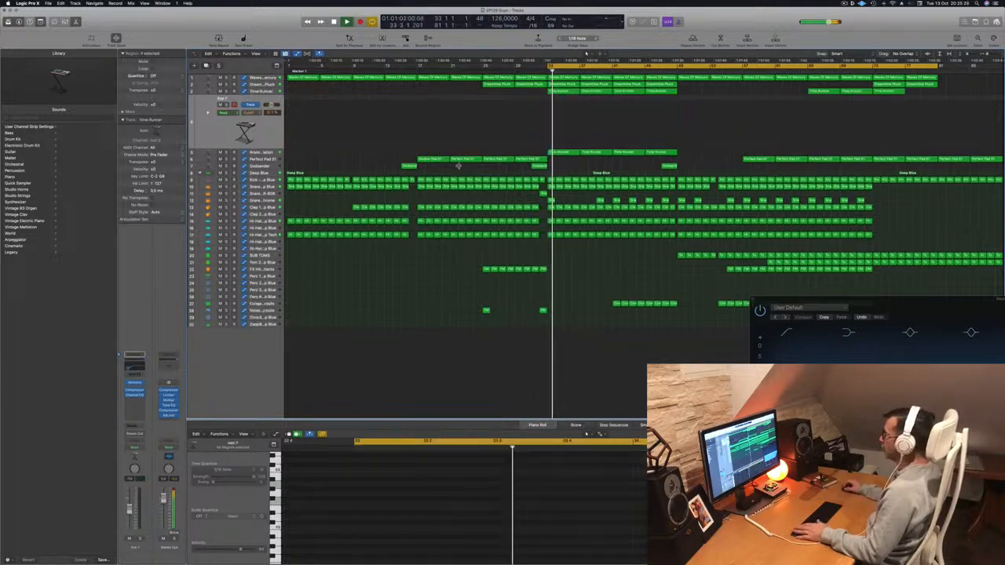
mouse_move(564, 93)
mouse_down()
mouse_move(565, 102)
mouse_move(562, 92)
mouse_up()
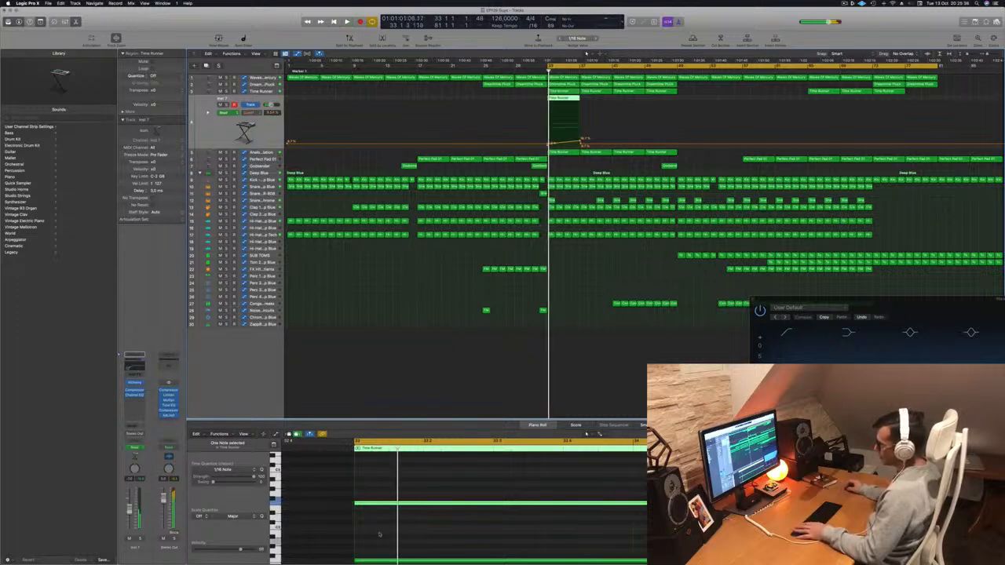
Delete the long held note from the copied Time Runner region in the piano roll.
scroll(455, 501, down, 5)
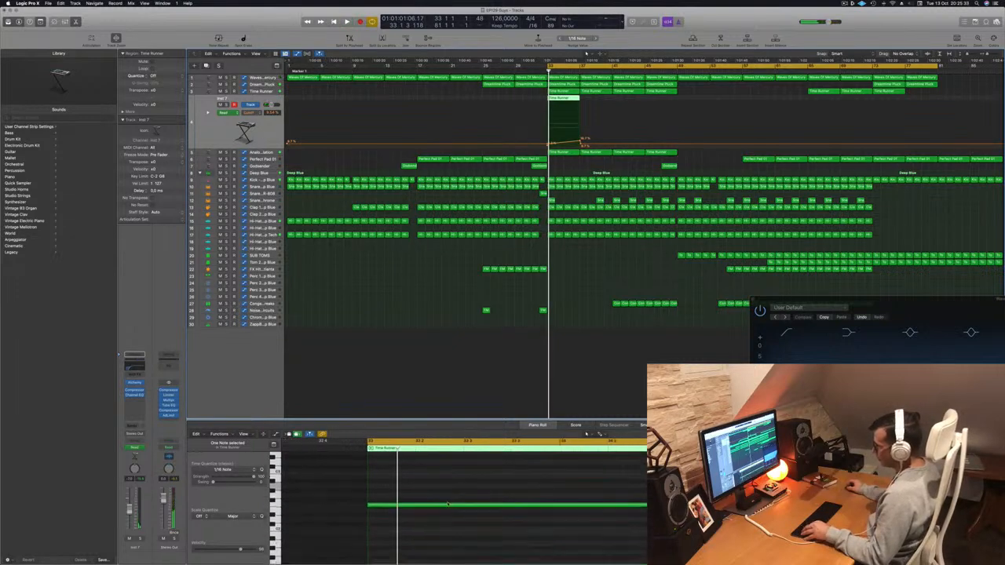
click(456, 503)
key(Delete)
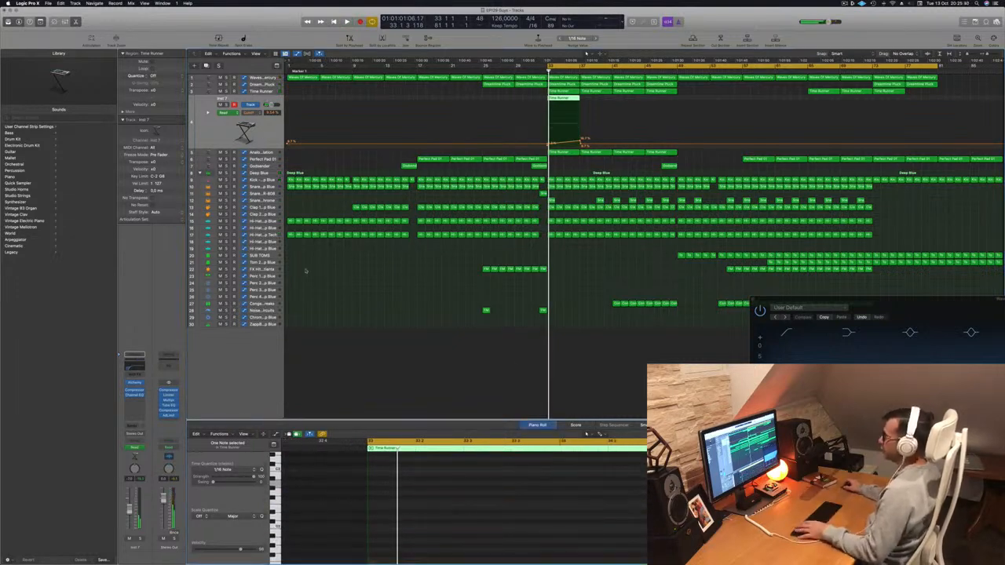
Arrange four Time Runner regions on the new track from bar 33 to bar 49 and hide the automation.
drag(559, 100, 588, 100)
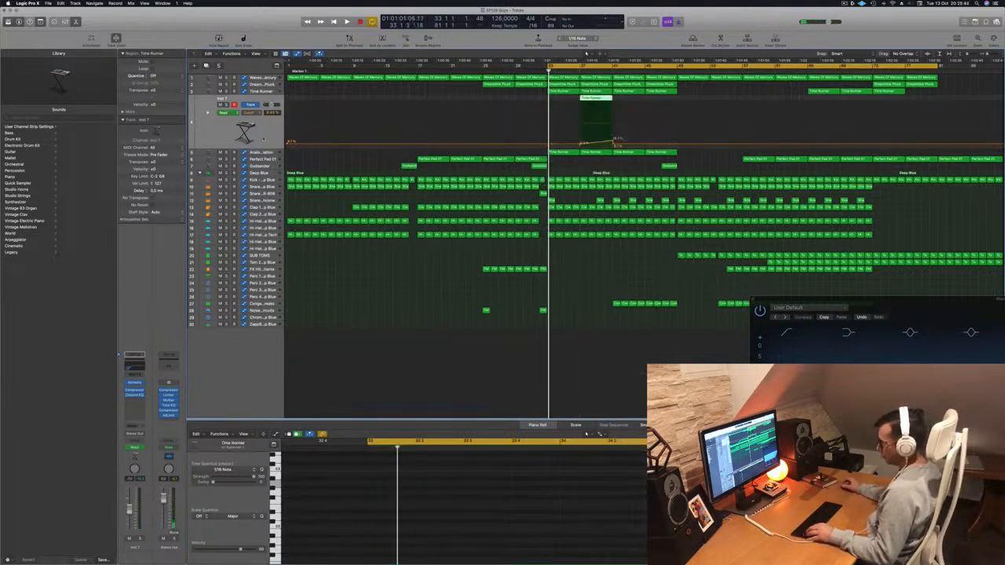
key(a)
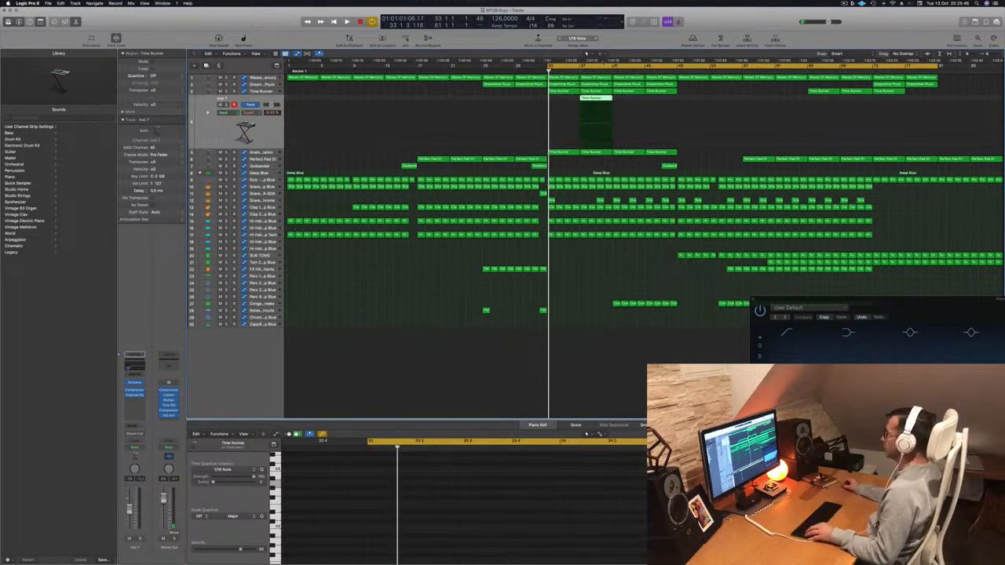
drag(597, 100, 623, 101)
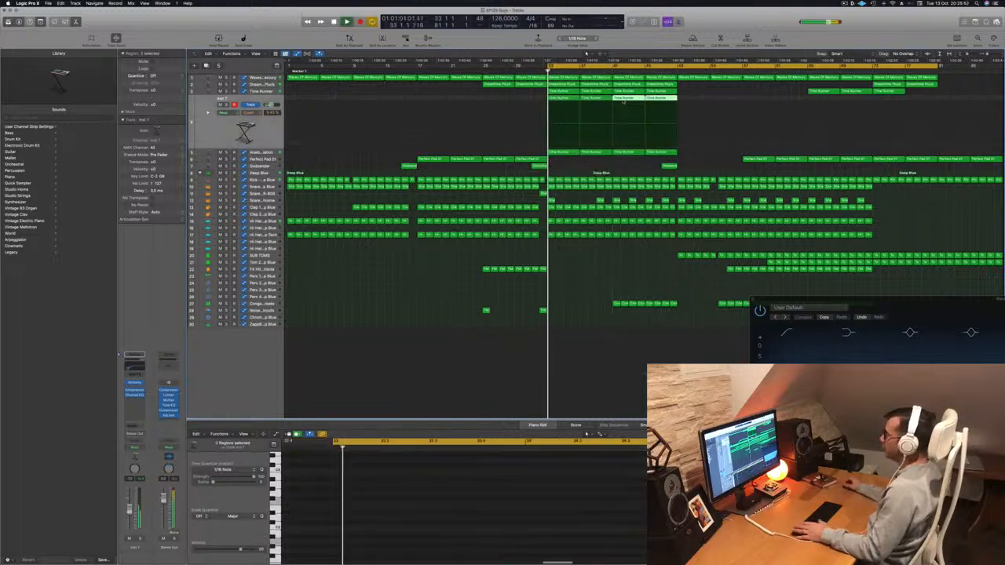
Select the new track with its four regions and open its Alchemy instrument.
click(224, 130)
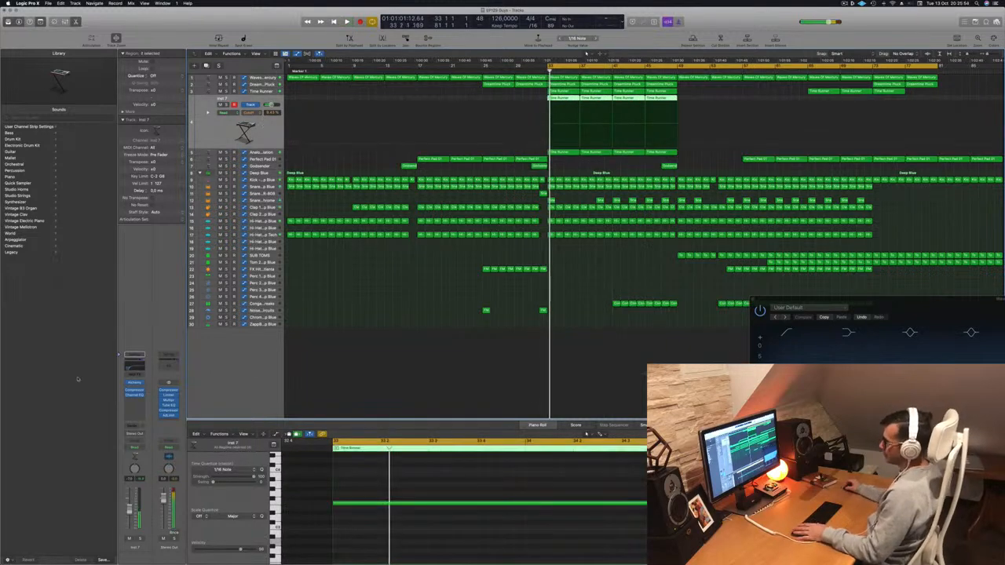
click(134, 383)
drag(497, 95, 518, 103)
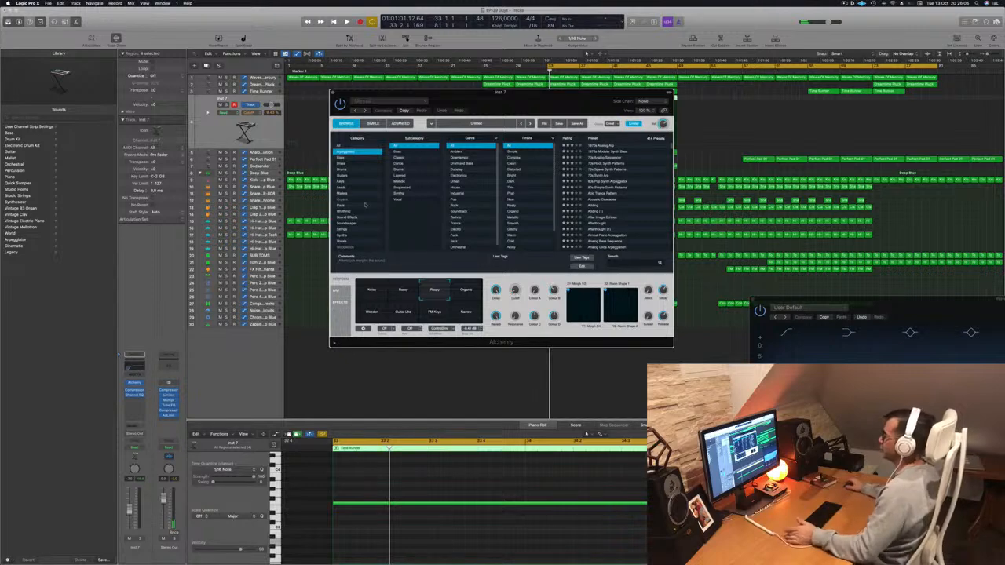
drag(408, 93, 404, 92)
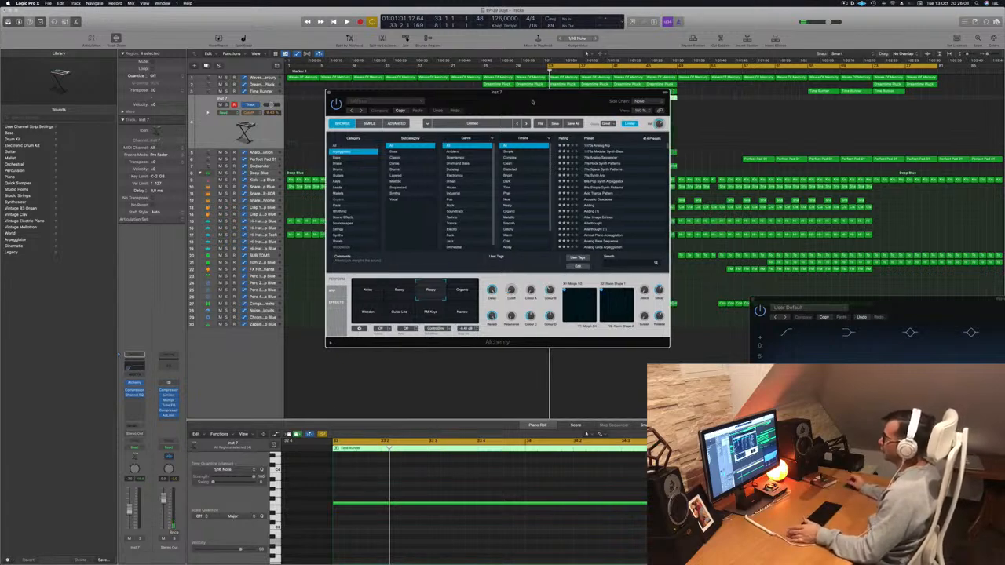
drag(532, 101, 564, 103)
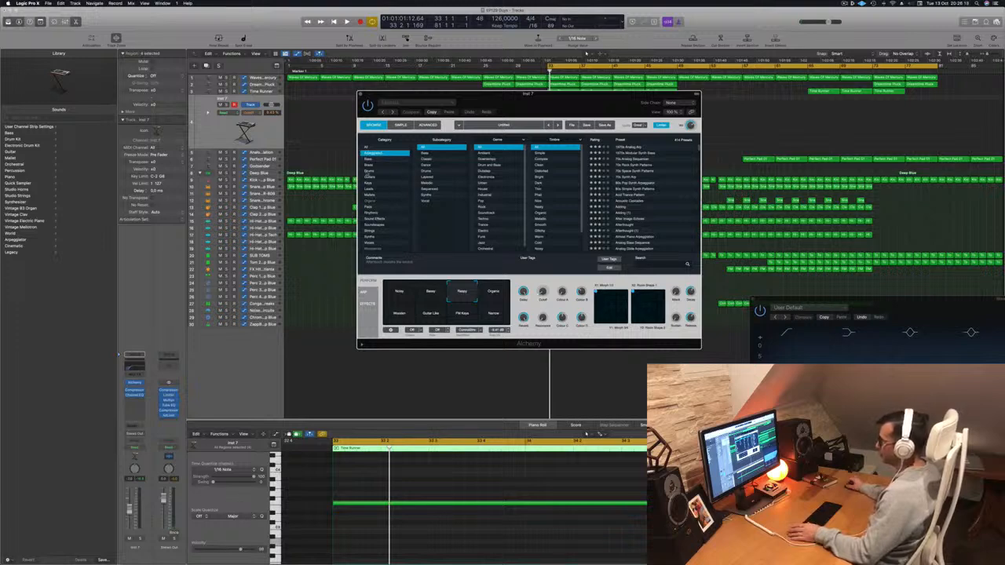
Load Beat Box Battle Kit 03 from Alchemy's Drums category and solo the track during playback.
click(369, 171)
drag(606, 106, 853, 126)
key(space)
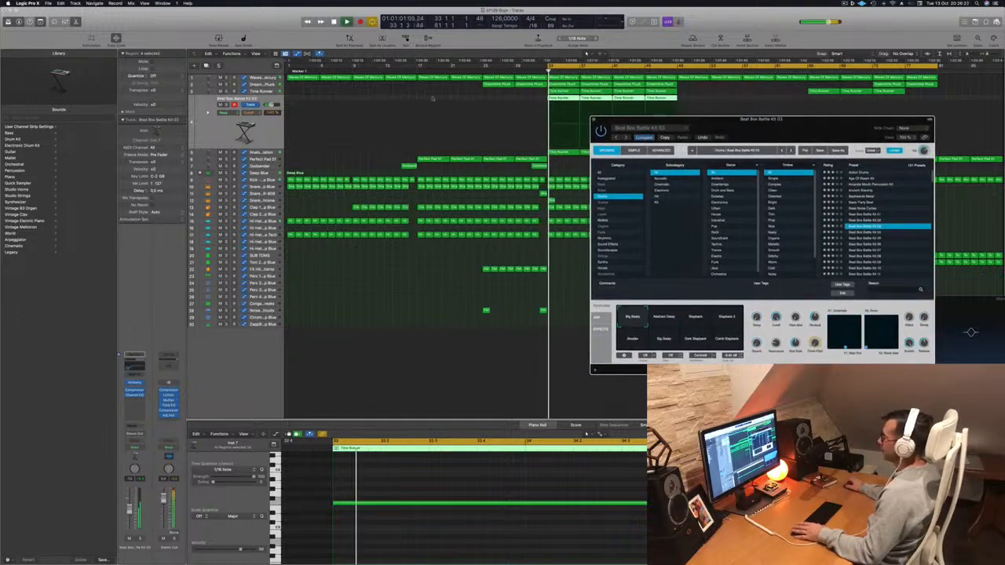
key(s)
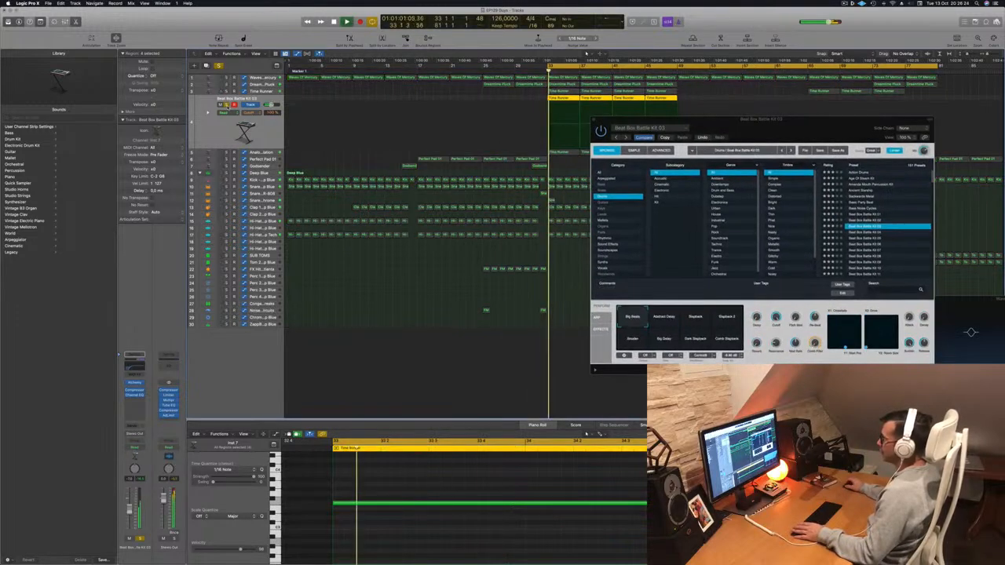
Unsolo the track and audition the Alchemy drum presets Backwards Metal, Ancient Starship and Beat Box Parts 01.
click(227, 105)
click(862, 197)
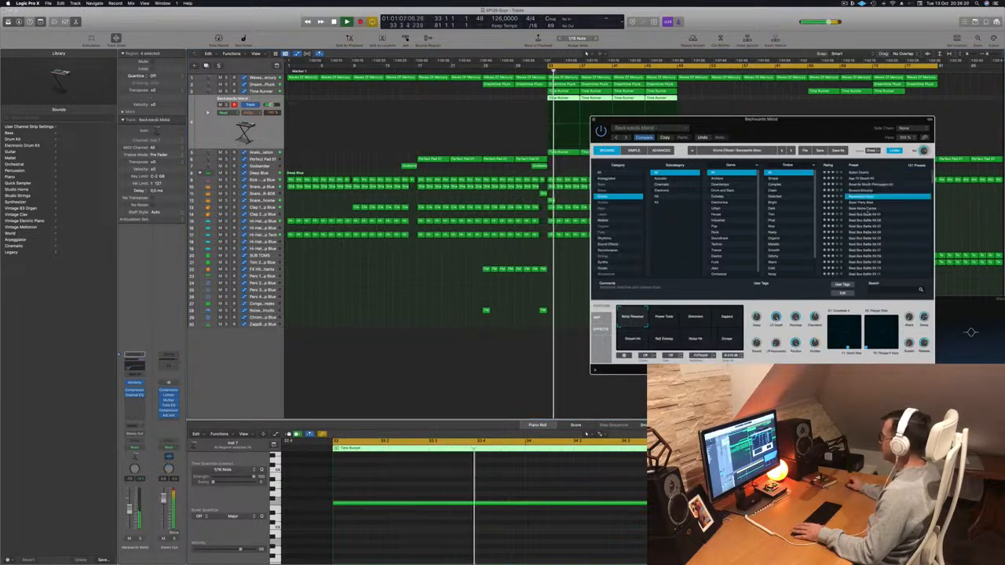
click(862, 191)
scroll(863, 193, down, 5)
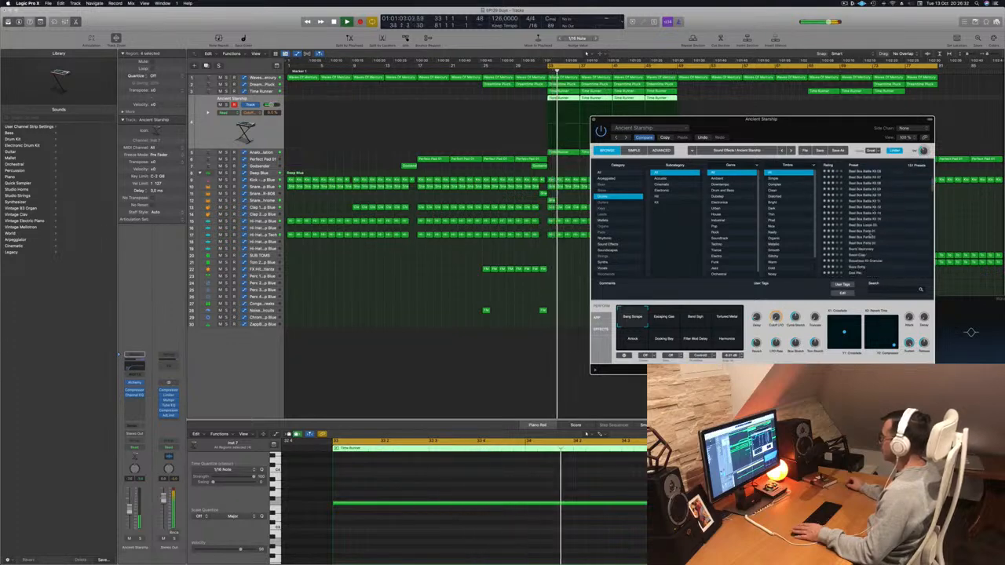
click(872, 232)
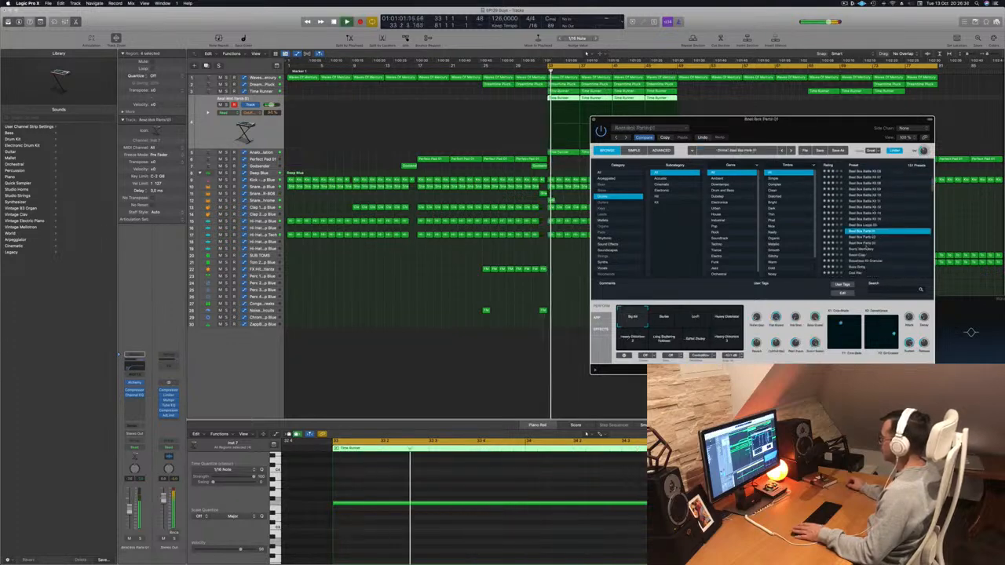
Audition the drum presets Blurry Machinery, Breakbeat Kit Granular and Cutting Through Ice Caves against the looped playback.
scroll(871, 245, down, 2)
click(861, 227)
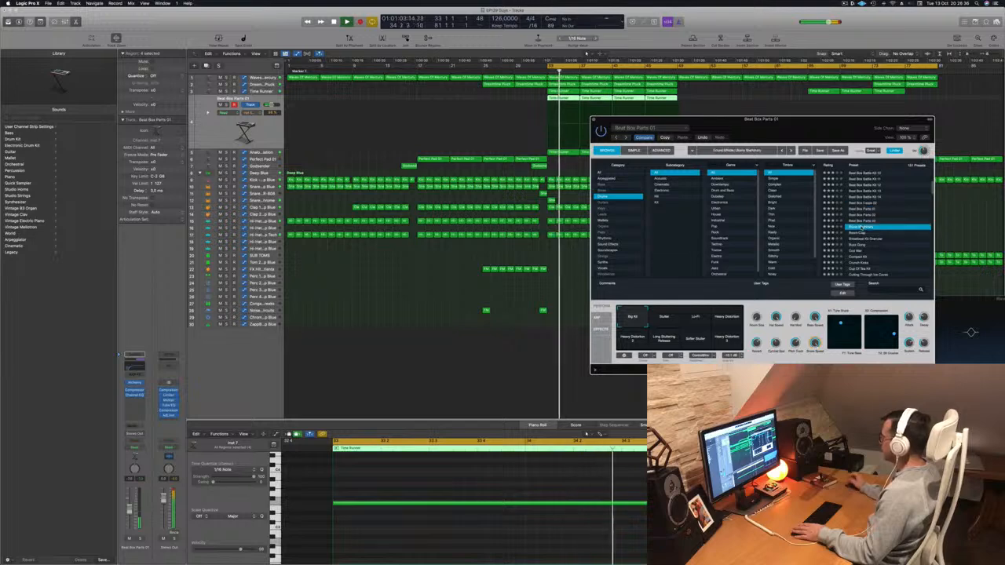
scroll(871, 226, down, 2)
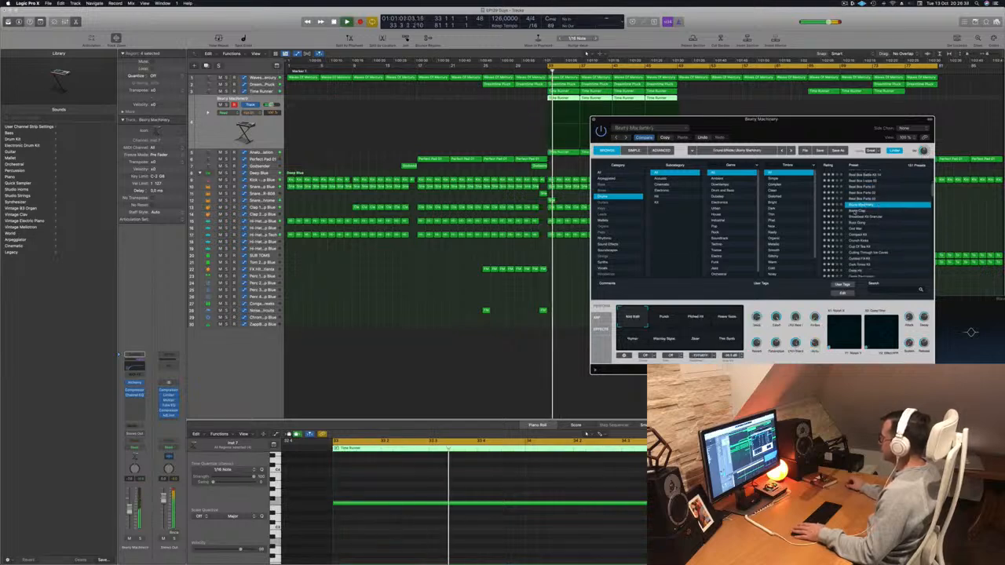
click(864, 216)
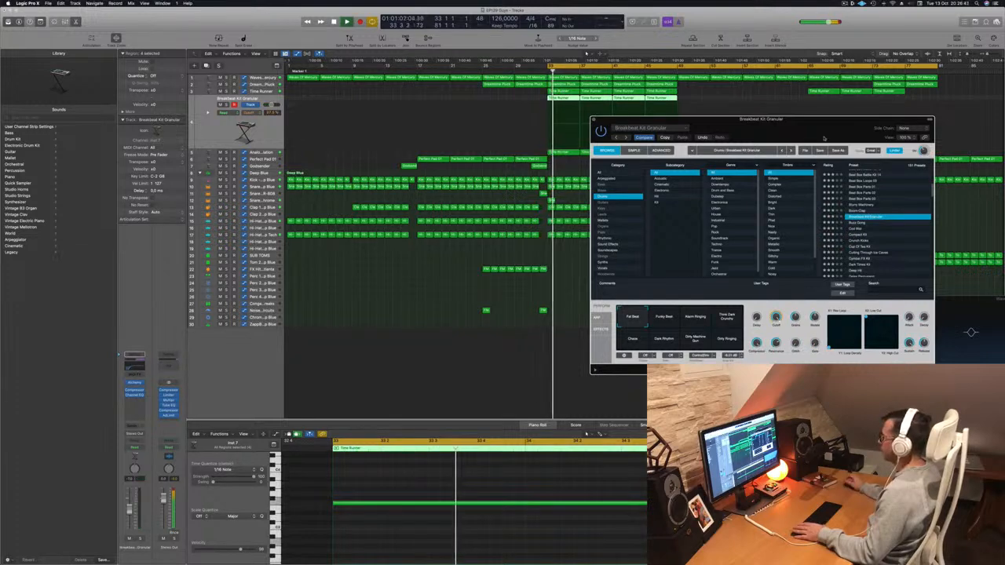
scroll(871, 216, down, 2)
scroll(860, 196, down, 1)
click(869, 226)
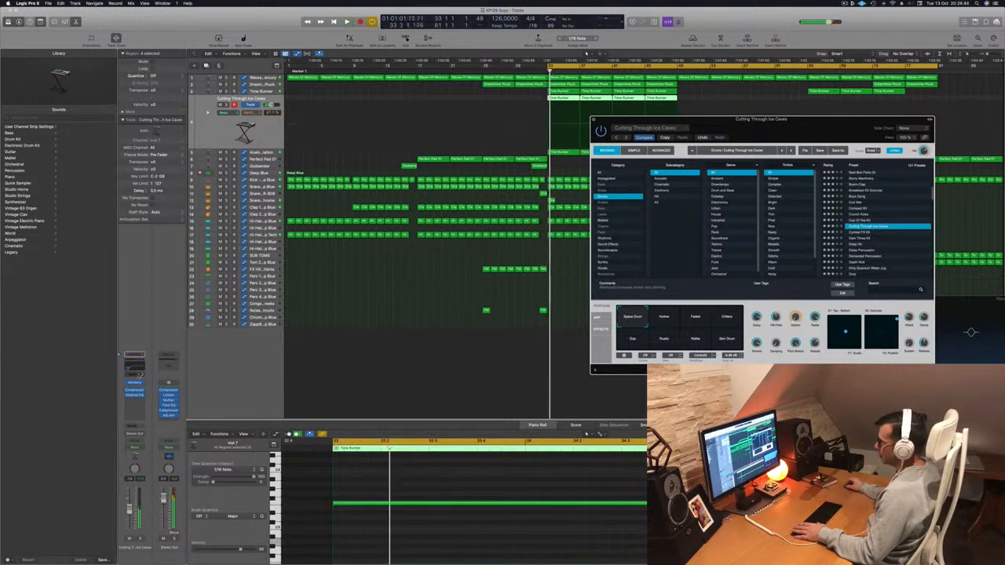
Insert an Arpeggiator MIDI effect on the Alchemy track with its Factory Default setting and close its window.
click(135, 366)
click(140, 382)
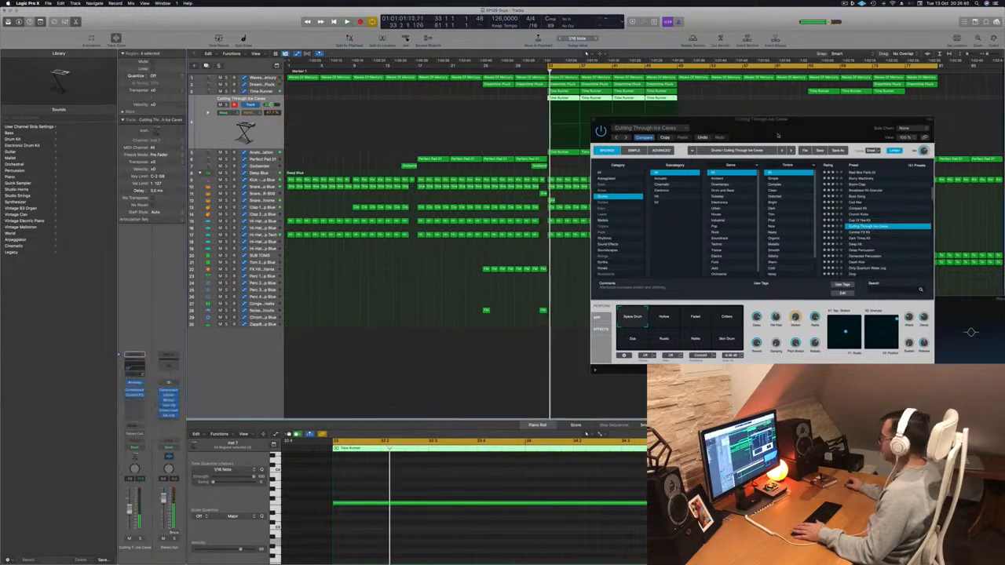
drag(775, 128, 744, 127)
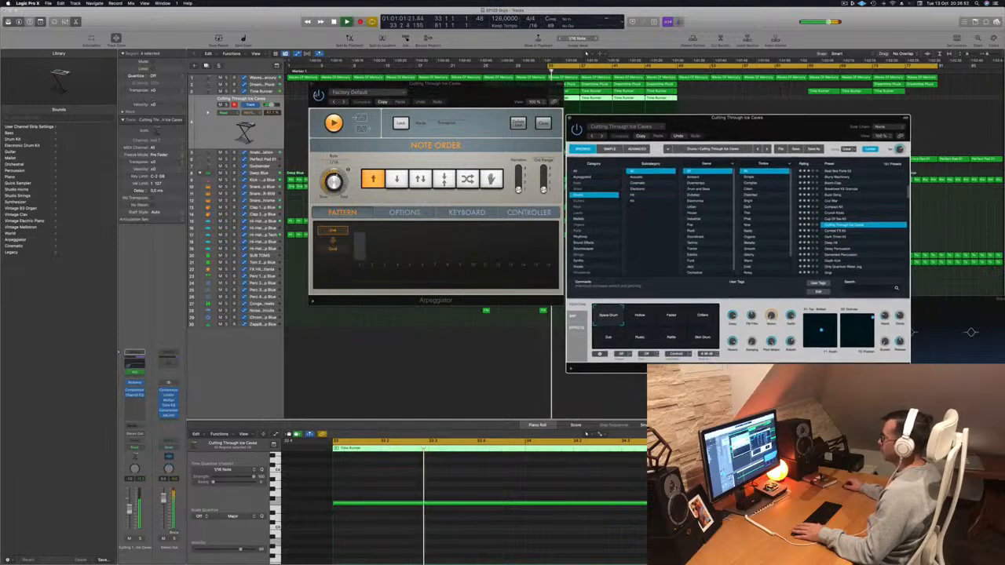
drag(335, 183, 334, 181)
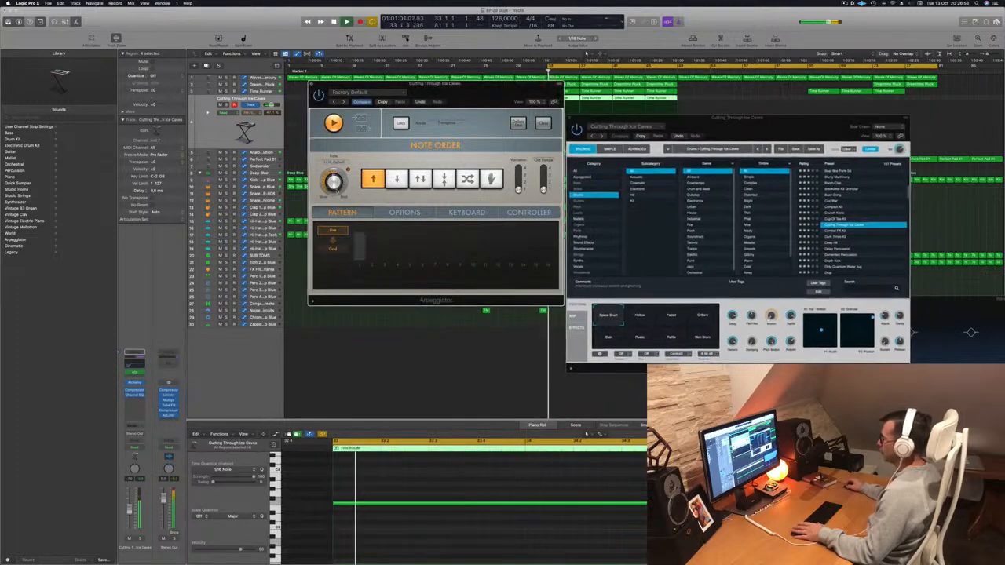
click(312, 84)
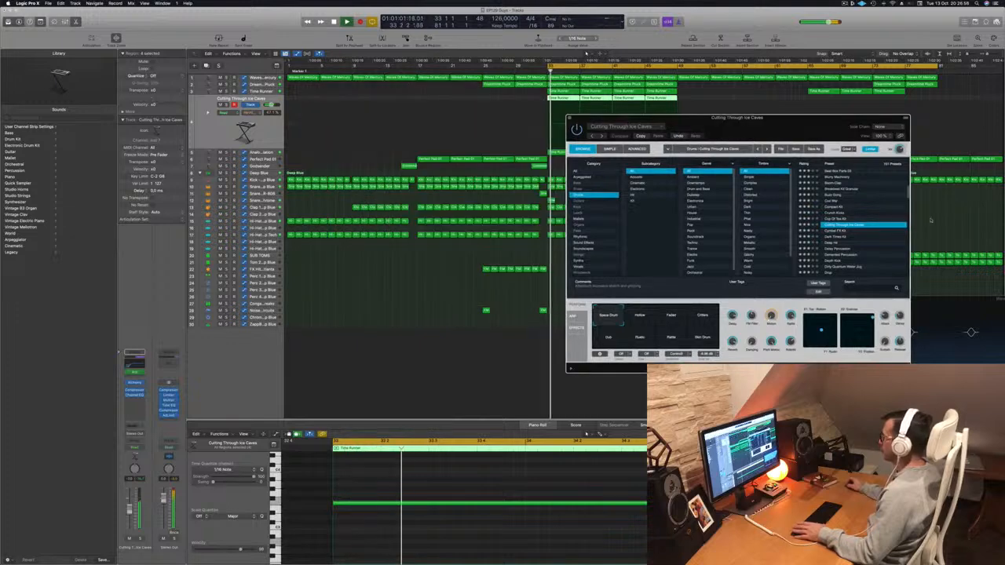
Audition the drum presets Dark Times Kit, Deep Hit and Delay Percussion with the arpeggiated part.
key(Down)
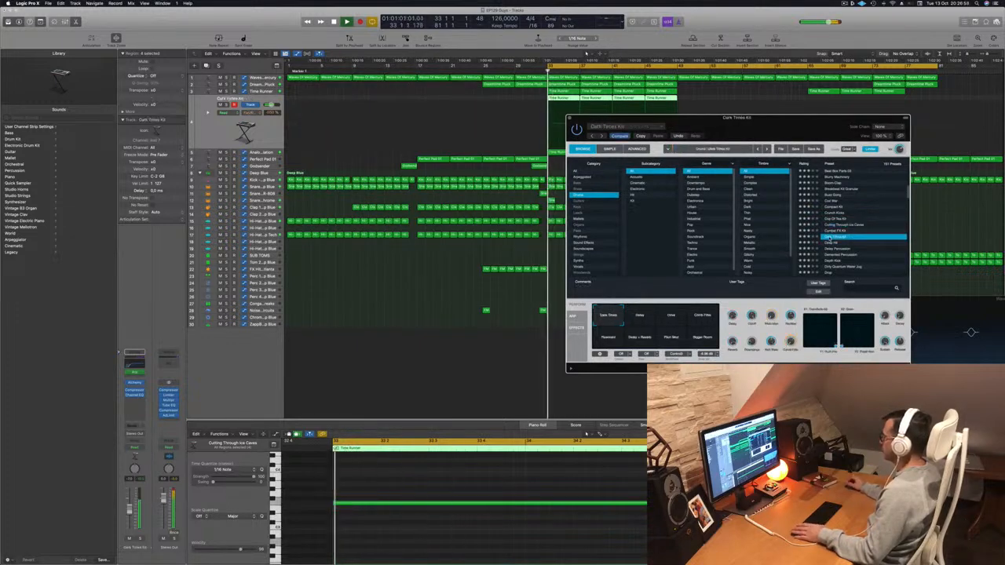
drag(809, 118, 824, 101)
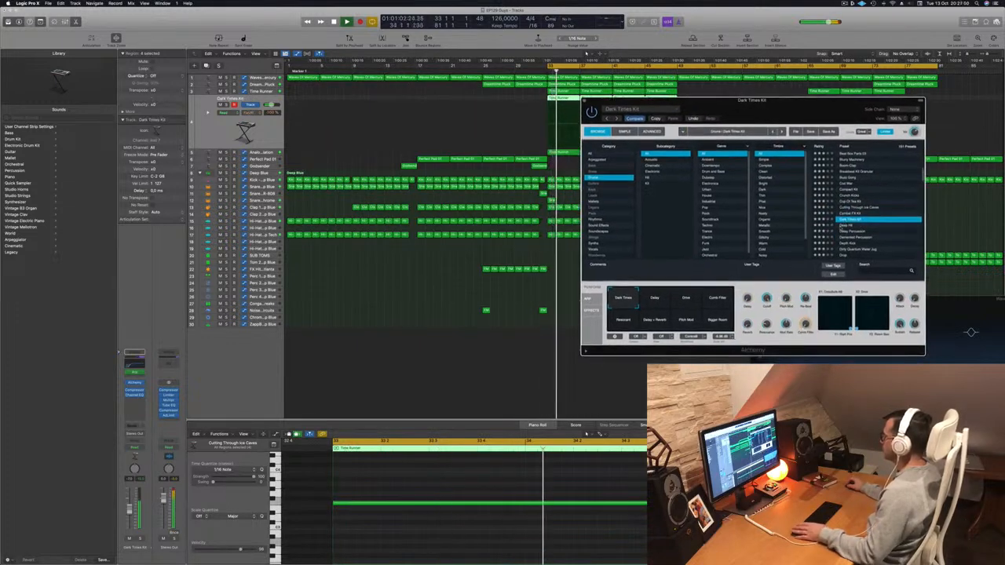
click(840, 226)
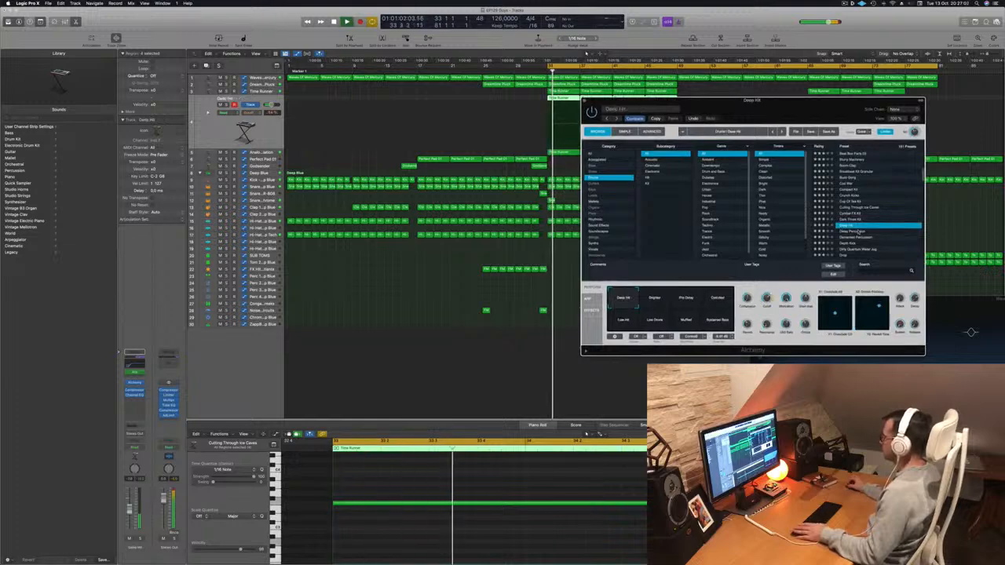
click(859, 232)
drag(783, 102, 788, 78)
Try Delay Percussion's performance snapshots, including Frozen, Tremolo, Muffled, Distant, Resonant and Cavern.
click(670, 269)
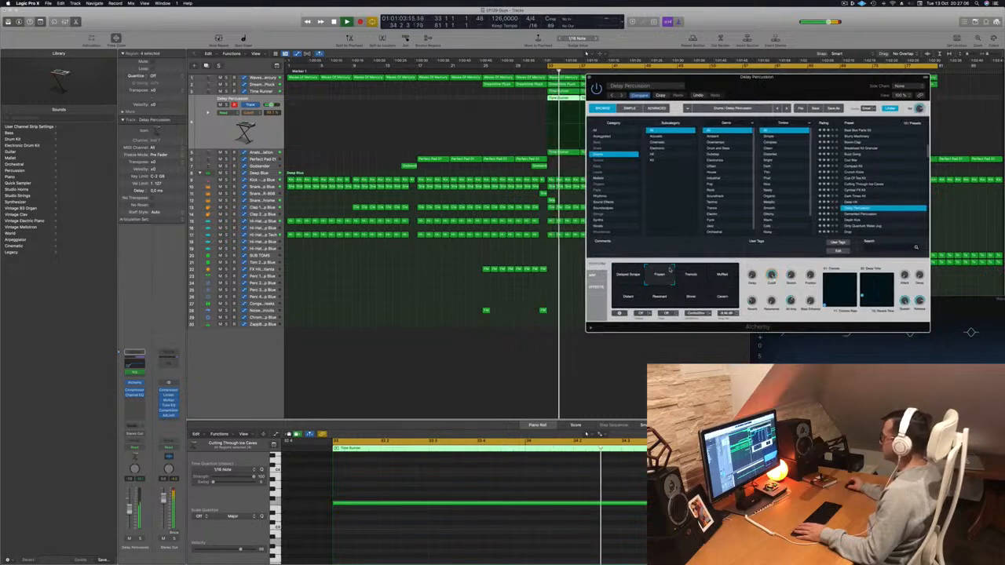
click(690, 275)
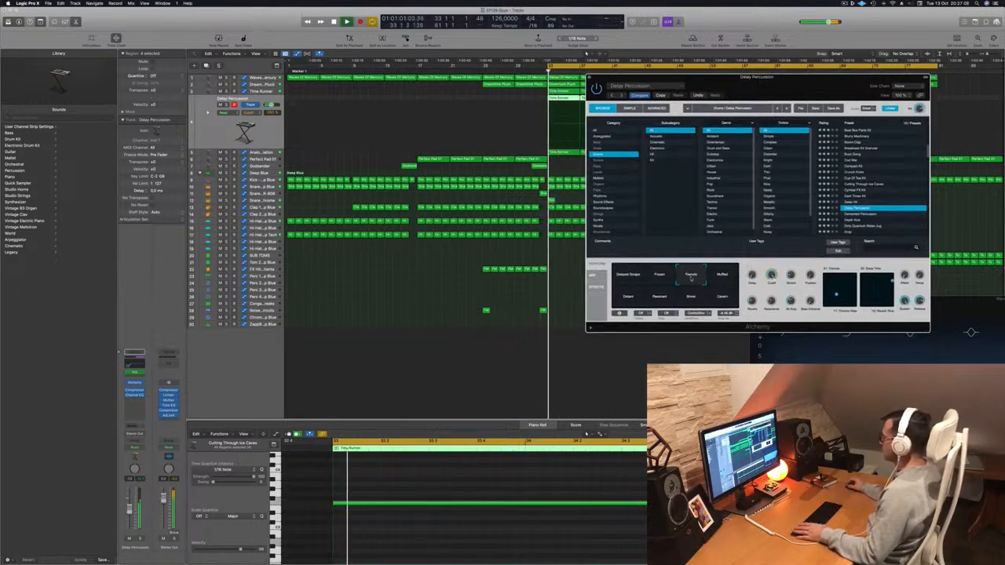
click(719, 276)
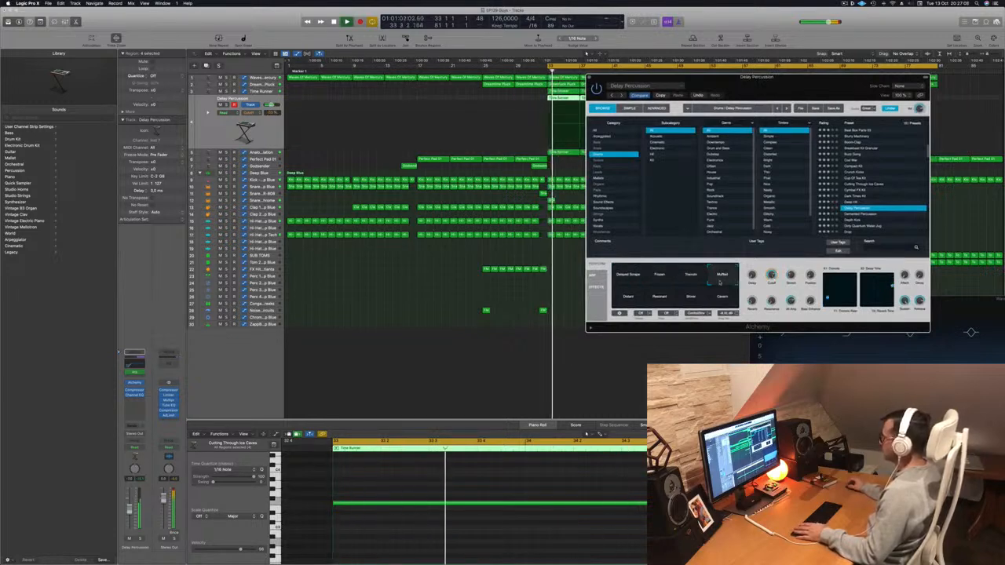
click(630, 299)
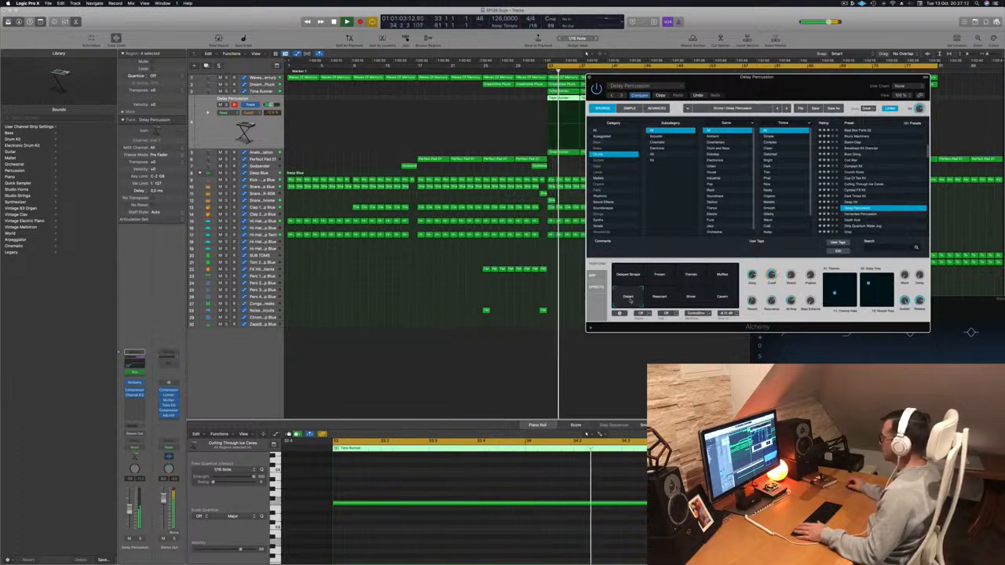
click(664, 304)
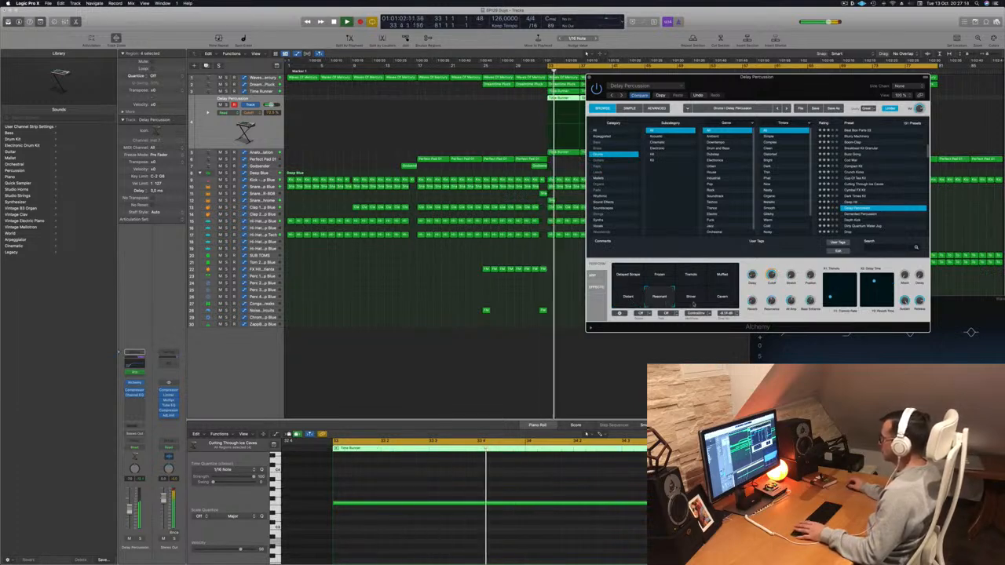
click(722, 297)
Audition the drum presets Demented Percussion, Depth Kick and Dirty Quantum Water Jug.
click(871, 214)
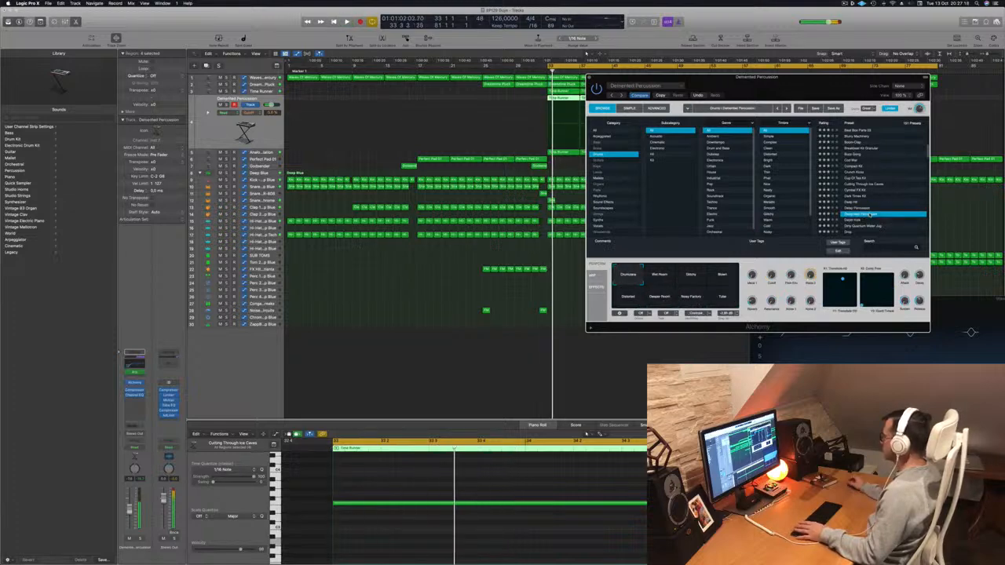
click(859, 220)
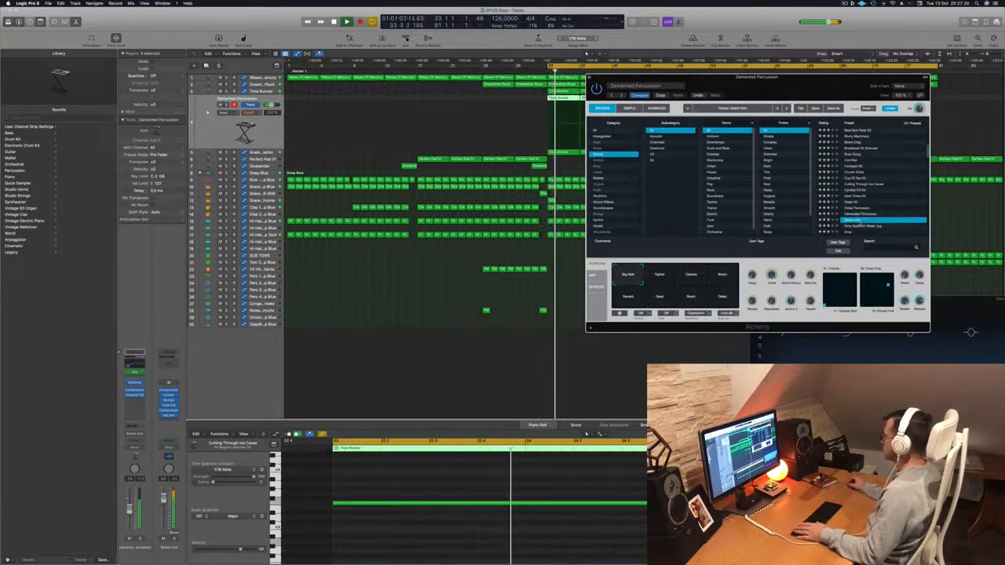
click(862, 227)
scroll(871, 204, down, 4)
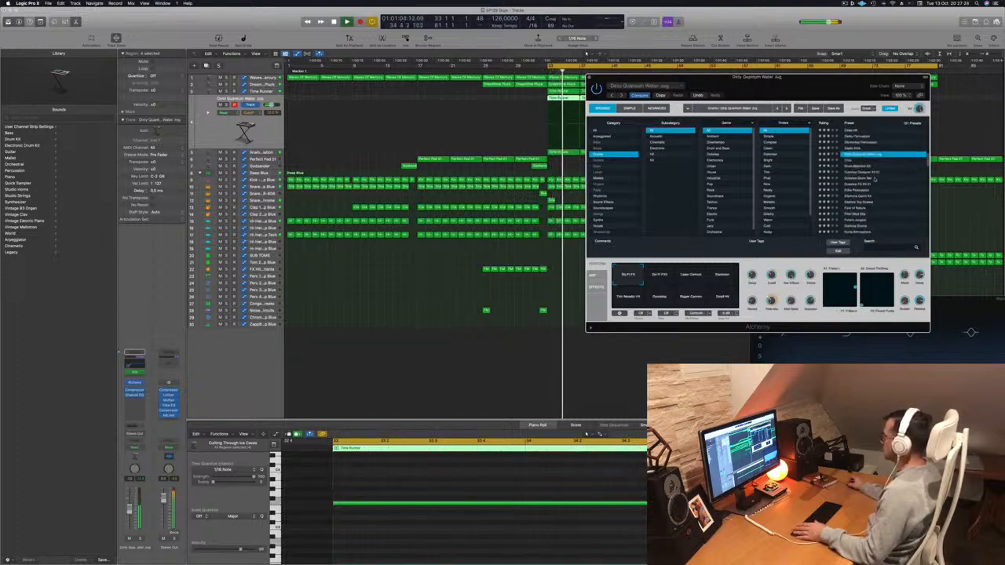
Load the Drop preset and try its snapshots, including Big Kick, Distorted Soundscape, Thin Hit, Massive Reverb and Sub Hit.
click(850, 160)
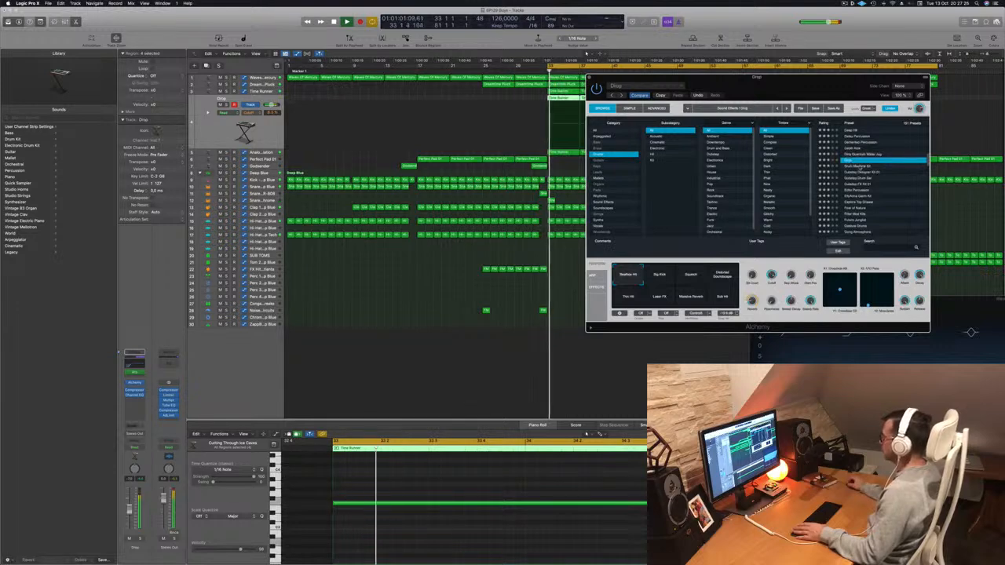
click(661, 278)
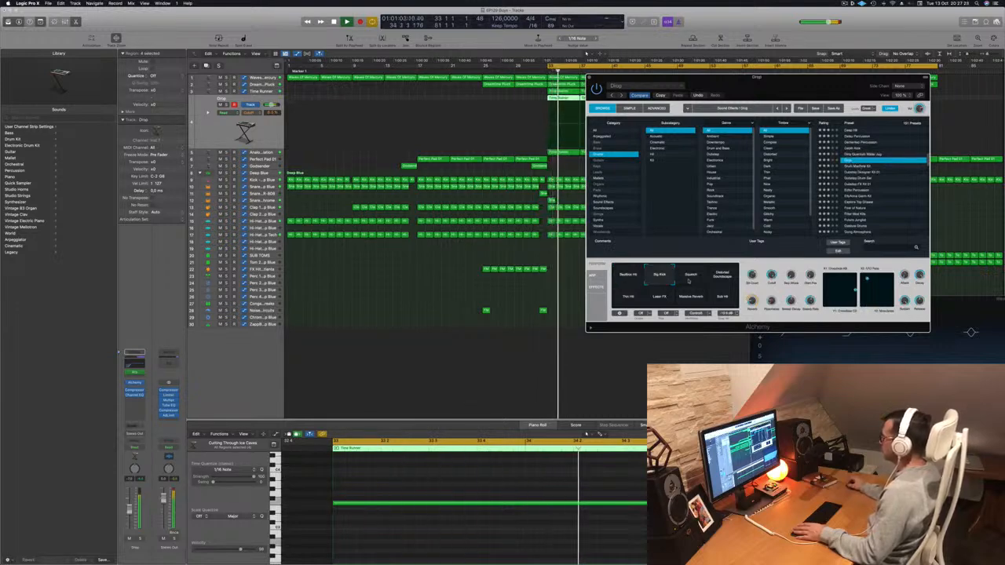
click(693, 280)
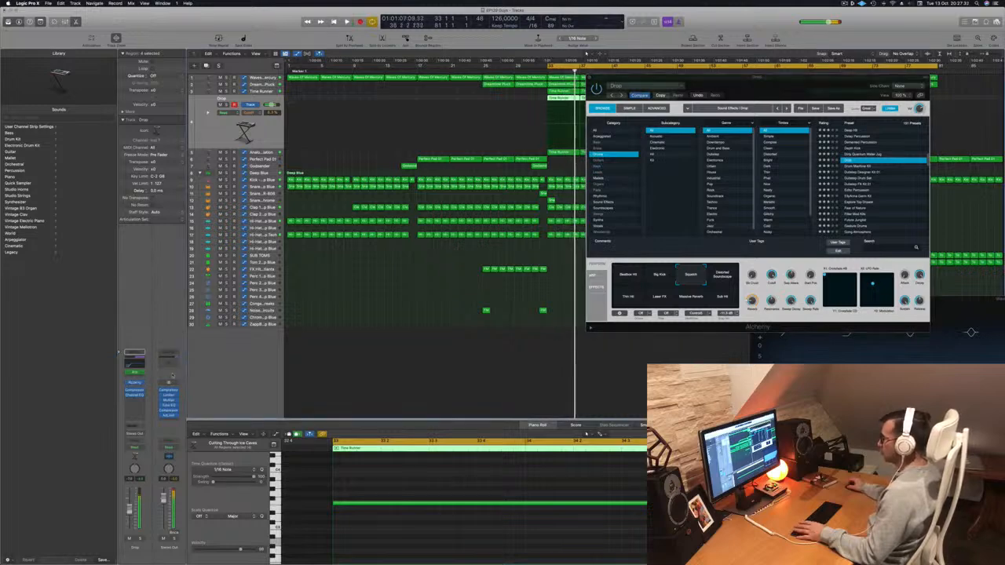
click(714, 276)
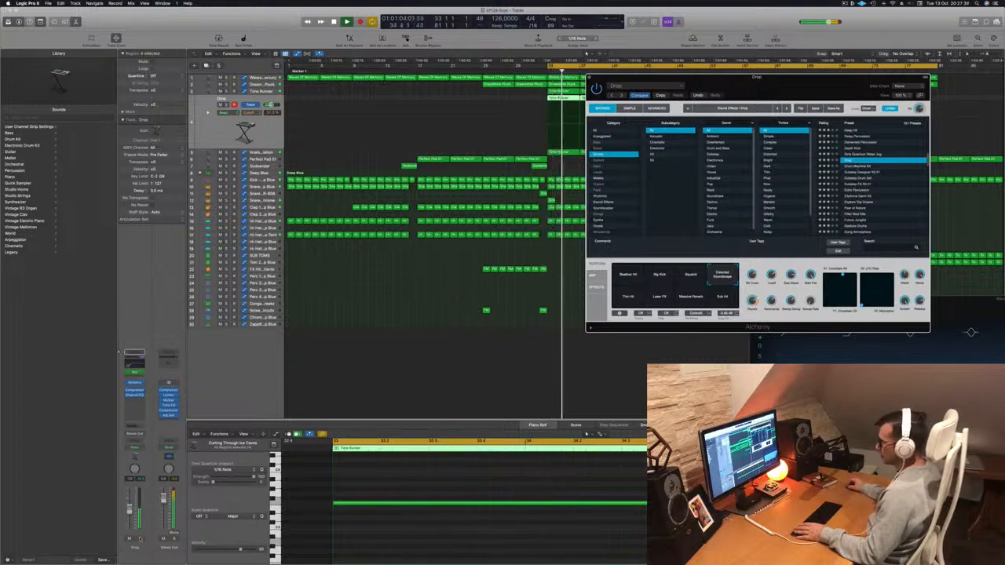
click(629, 305)
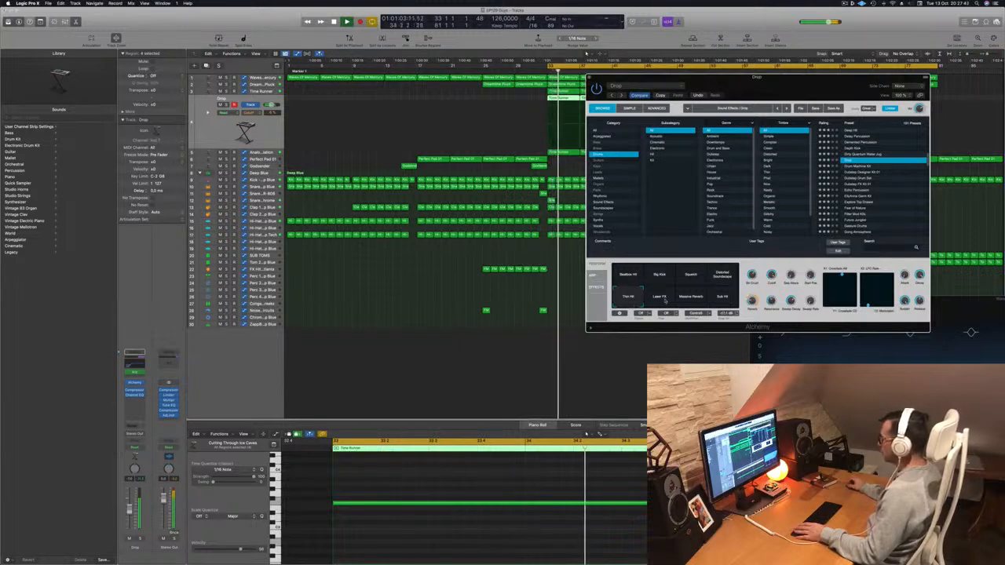
click(665, 301)
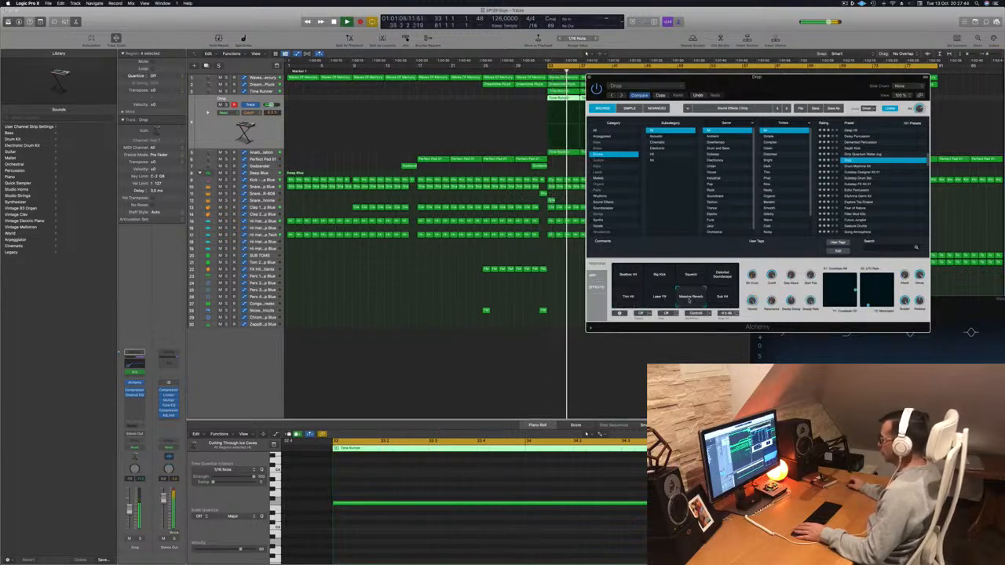
click(722, 299)
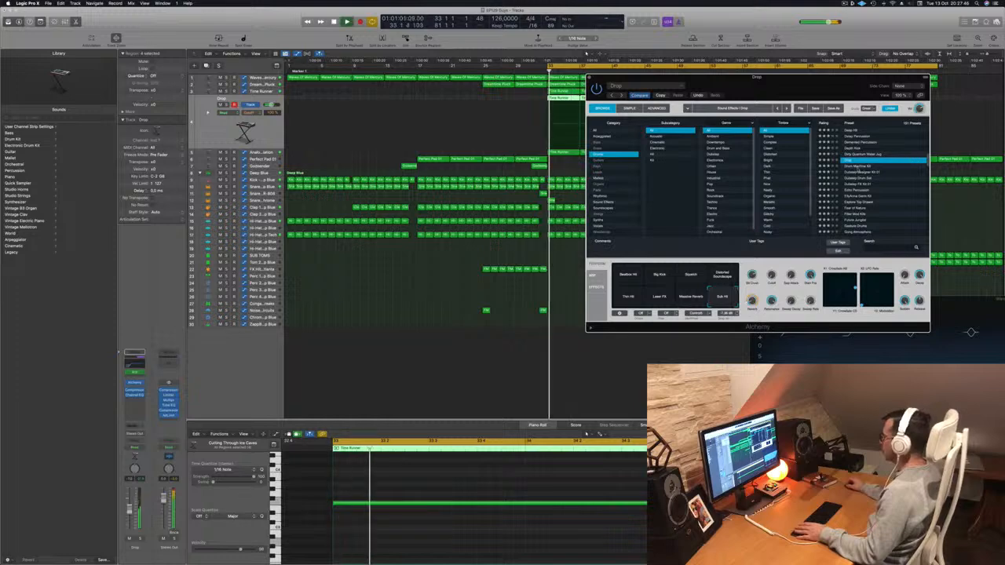
Audition the presets Drum Machine Kit, Dubstep Designer Kit 01, Dubstep Drum Set, Dubstep FX Kit 01 and Echo Percussion.
click(861, 167)
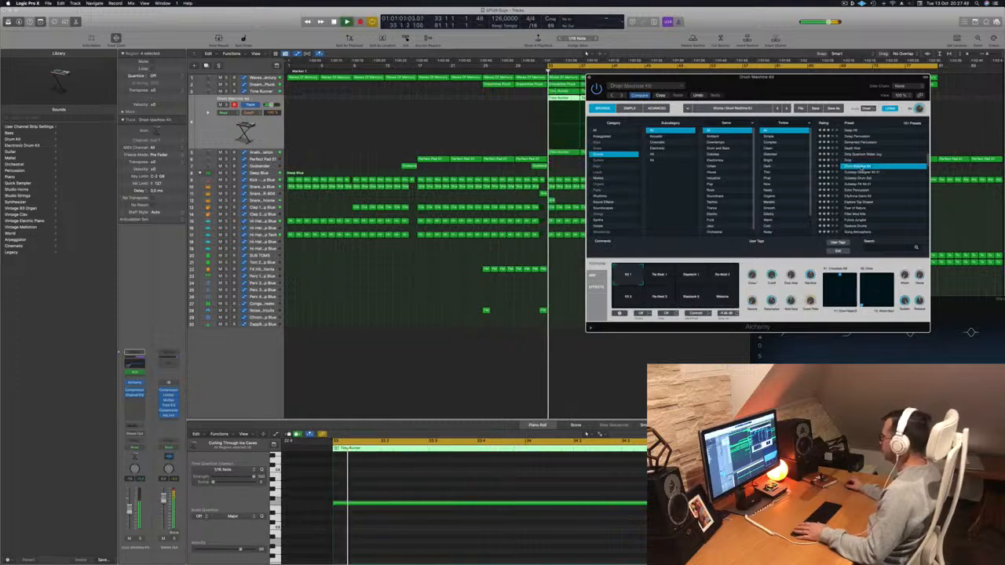
click(861, 172)
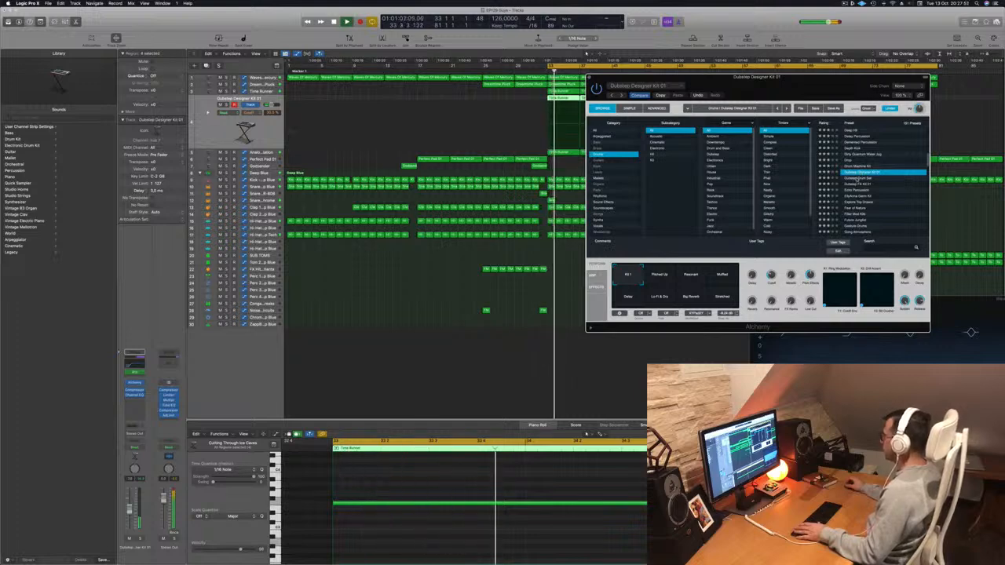
click(856, 178)
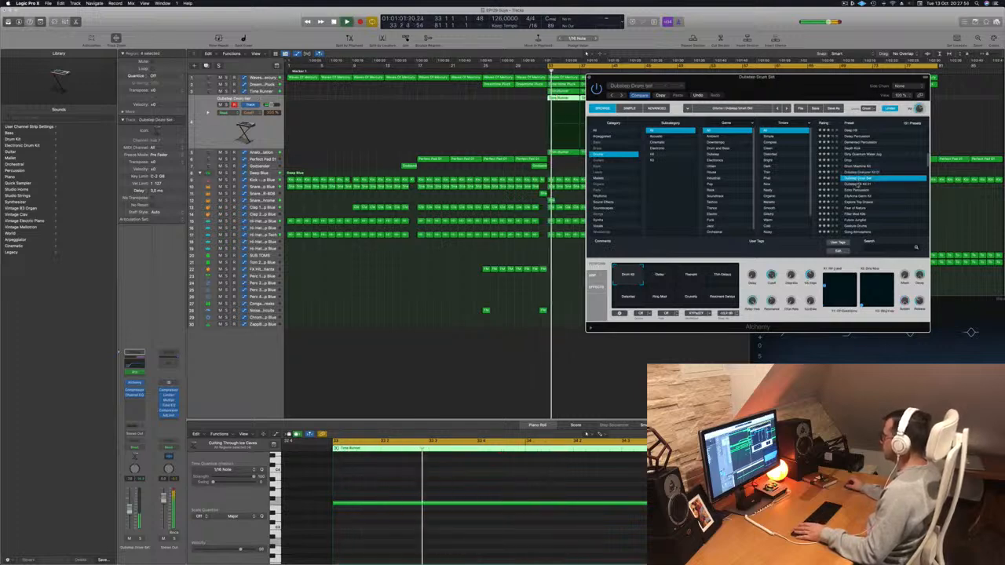
click(858, 184)
click(856, 191)
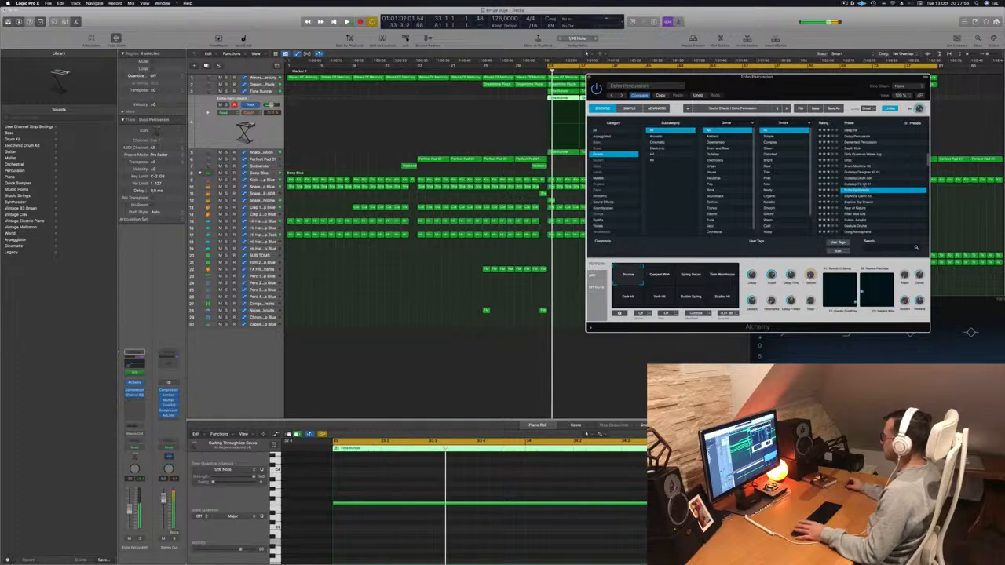
Load the EllyAnna Germ Kit preset, try its Mild Resonant Distortion, Closer and Pitched Down snapshots, and audition Explore Top Drawer.
click(858, 196)
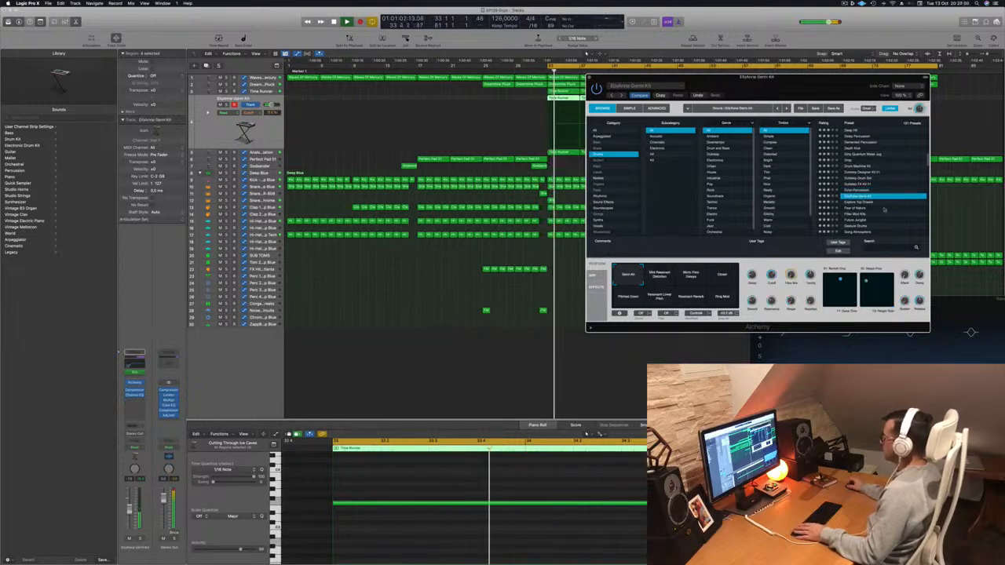
click(659, 283)
click(719, 279)
click(632, 298)
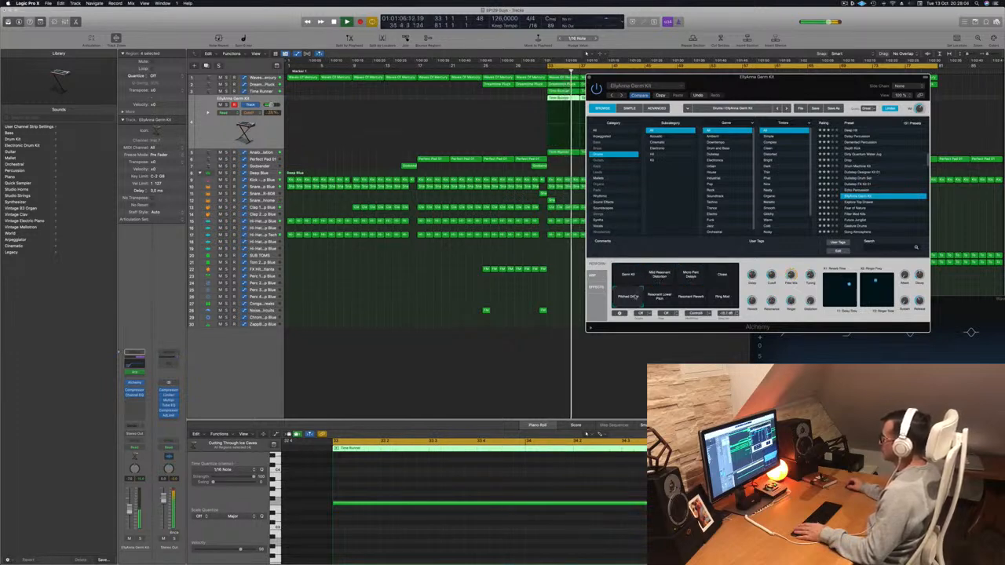
key(space)
key(space)
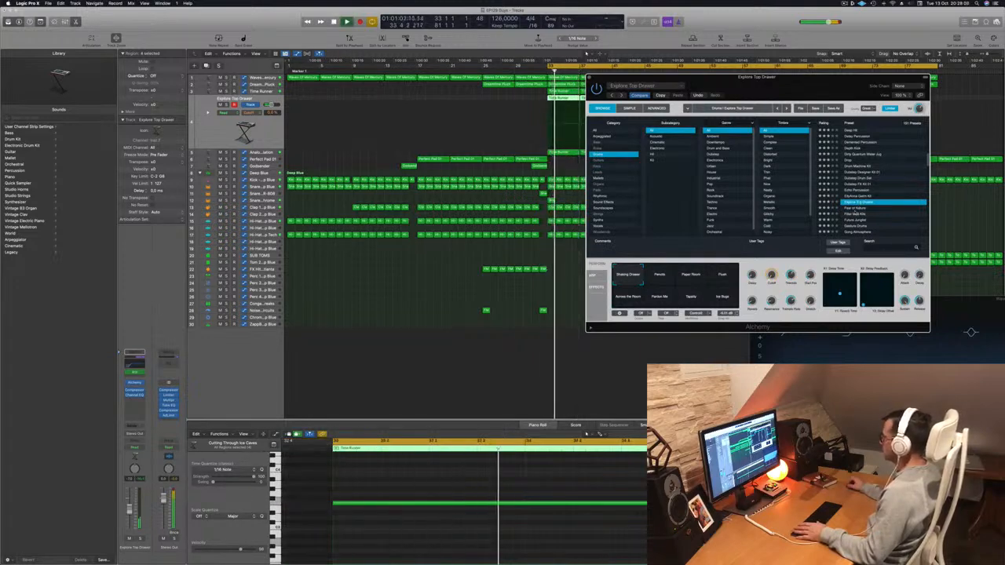
Load the Fear of Nature preset and try its snapshots, including Muffled Resonance, Reverb, Detune and Softer.
key(Down)
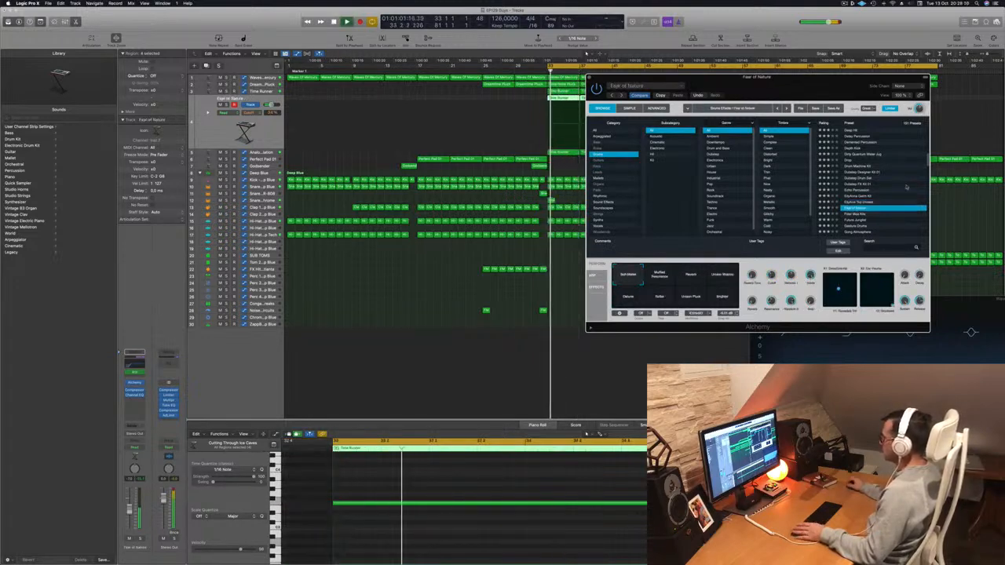
click(663, 274)
click(695, 276)
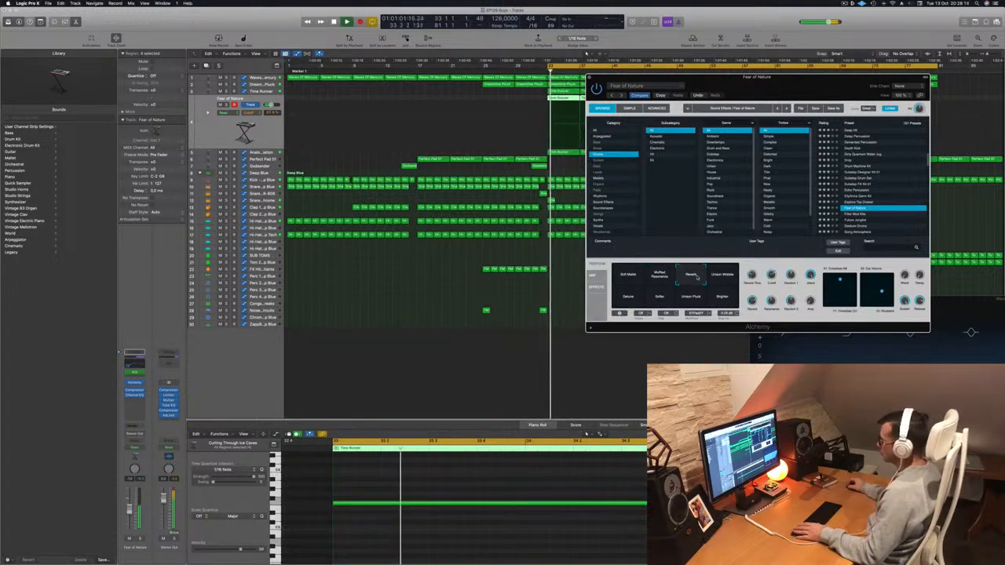
click(724, 275)
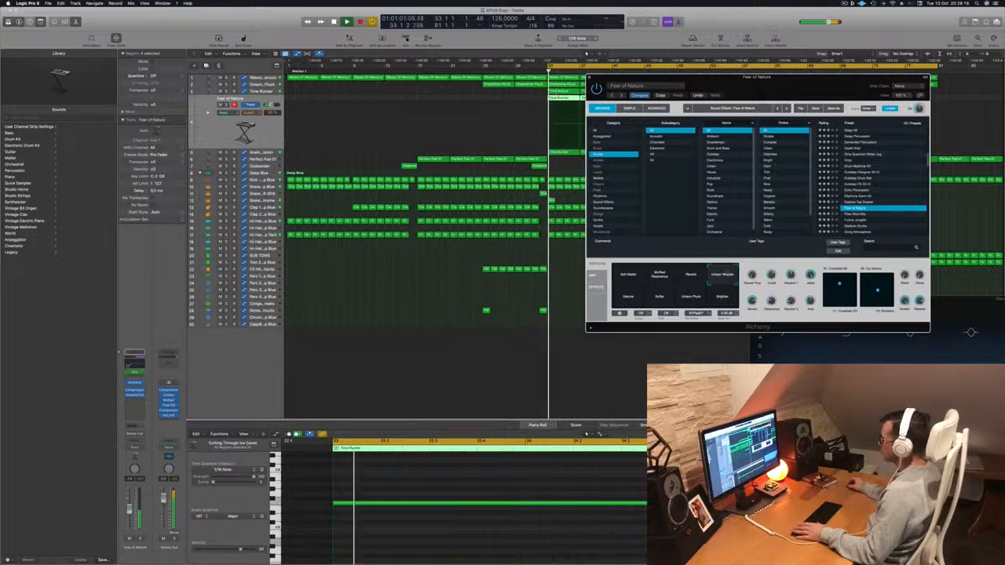
click(629, 297)
click(659, 299)
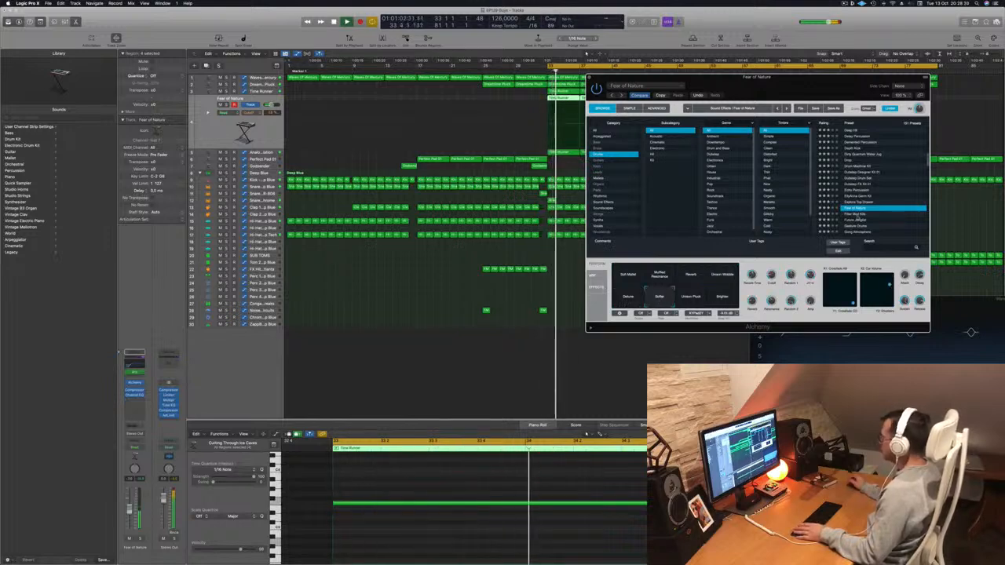
Audition the drum presets Filter Mod Kits and Future Junglist.
click(851, 214)
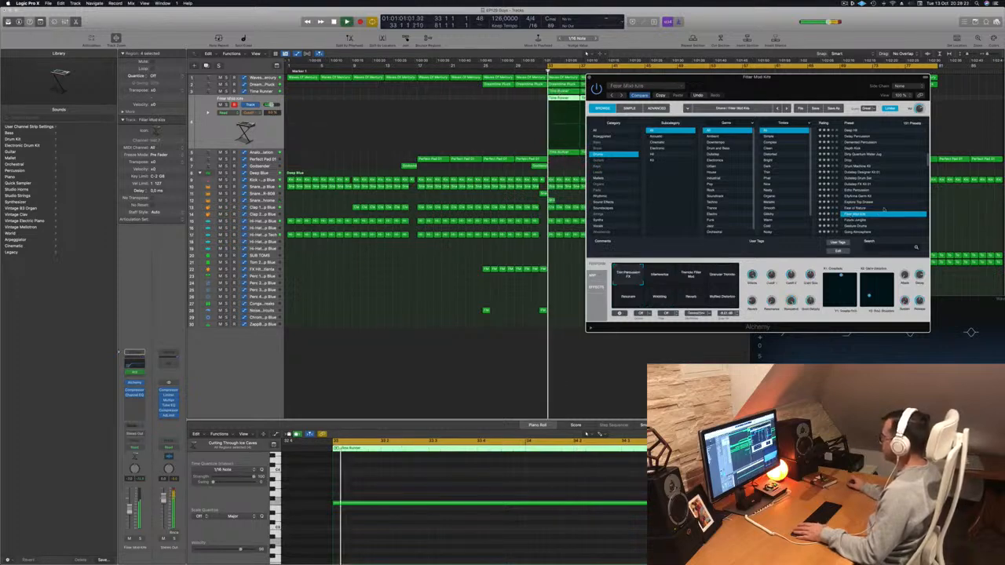
scroll(881, 210, down, 3)
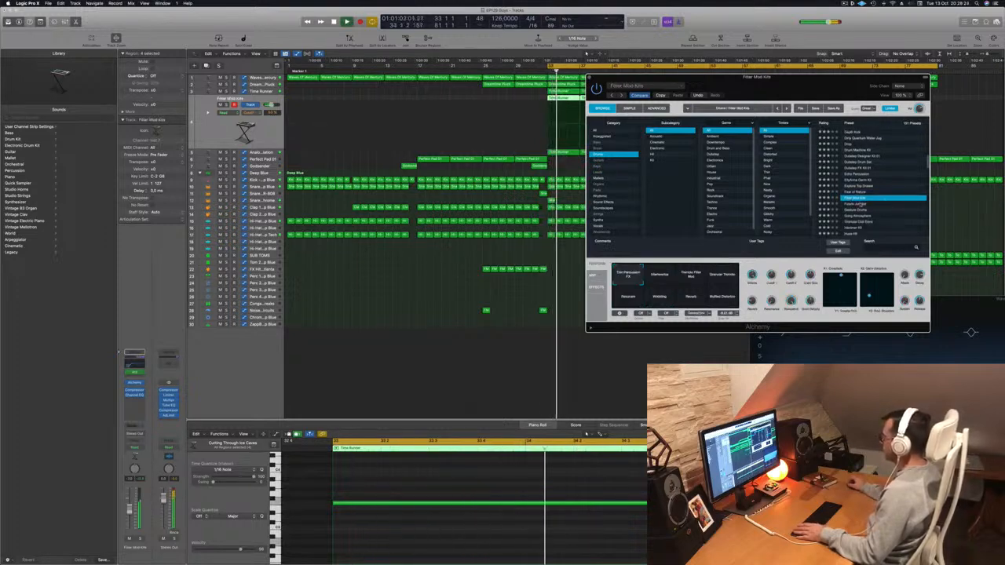
click(860, 204)
scroll(863, 200, down, 4)
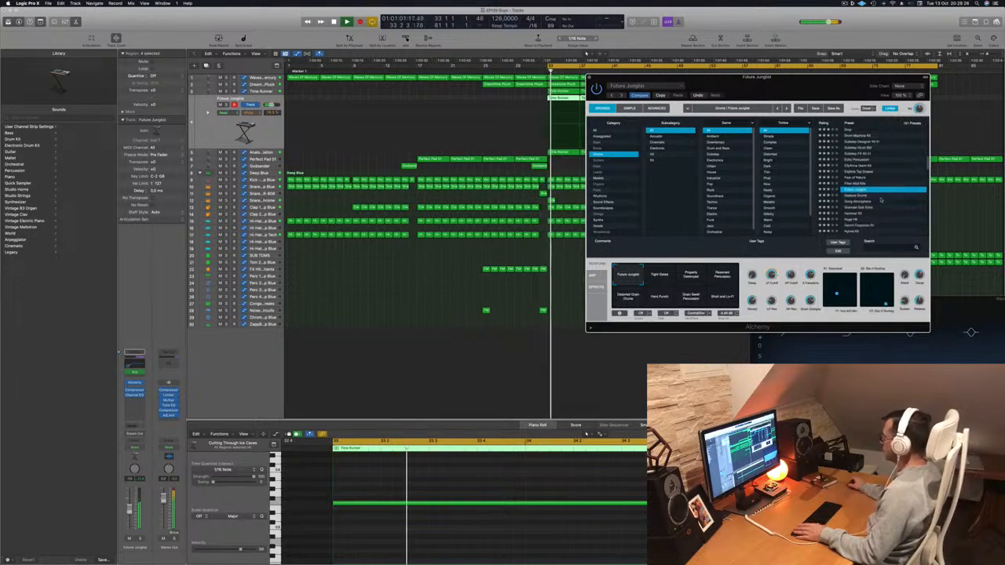
Audition the Properly Destroyed and Resonant Percussion variations of the Future Junglist preset during playback.
click(683, 278)
click(721, 278)
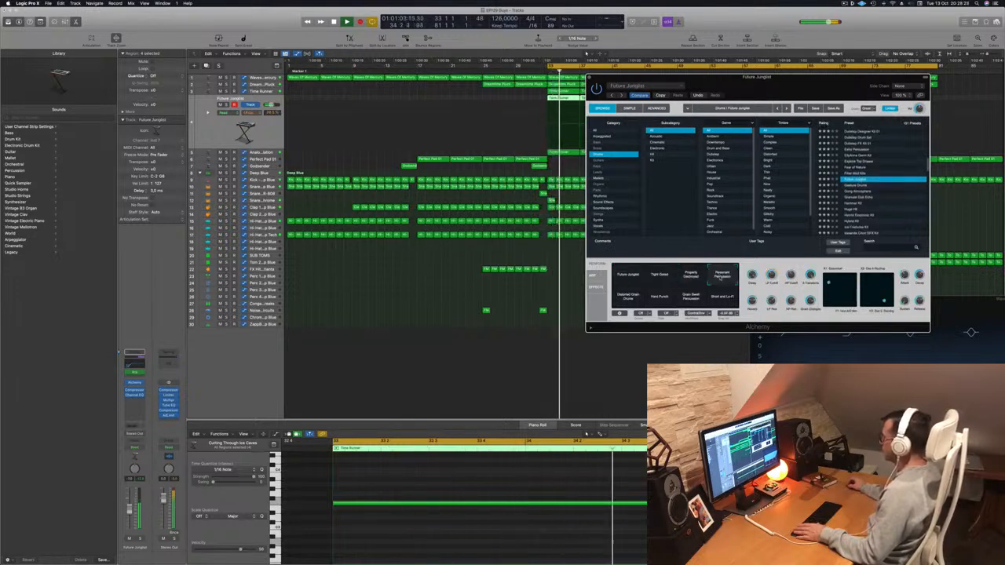
click(679, 273)
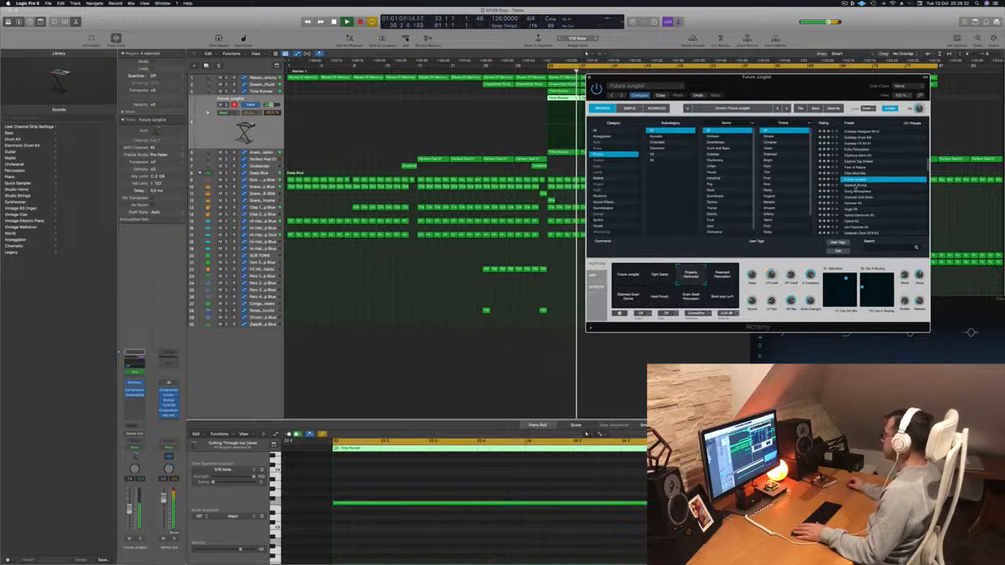
Try the drum presets Gesture Drums, Gong Atmosphere, Granular Dub Echo and Hammer Kit one after another.
click(853, 185)
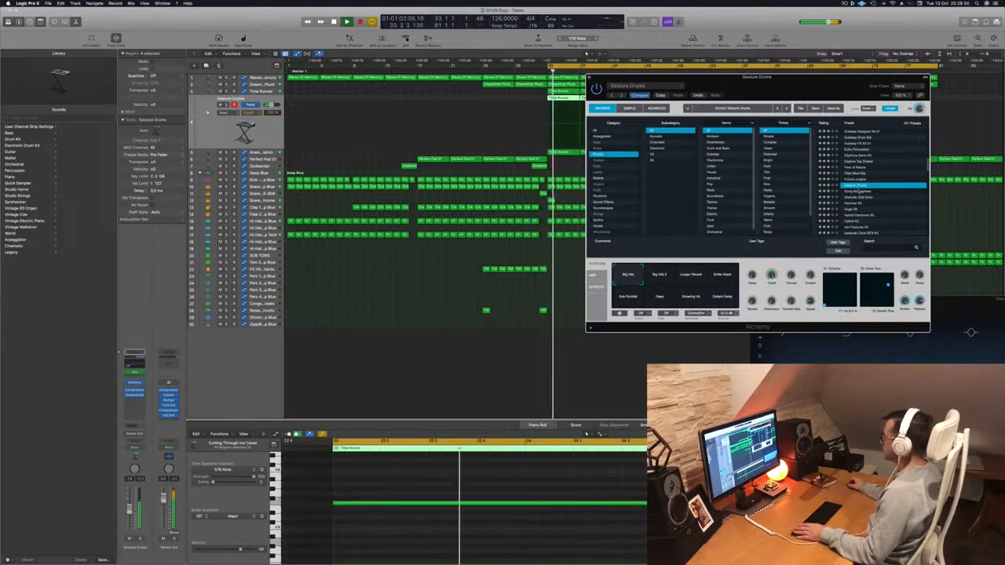
click(863, 191)
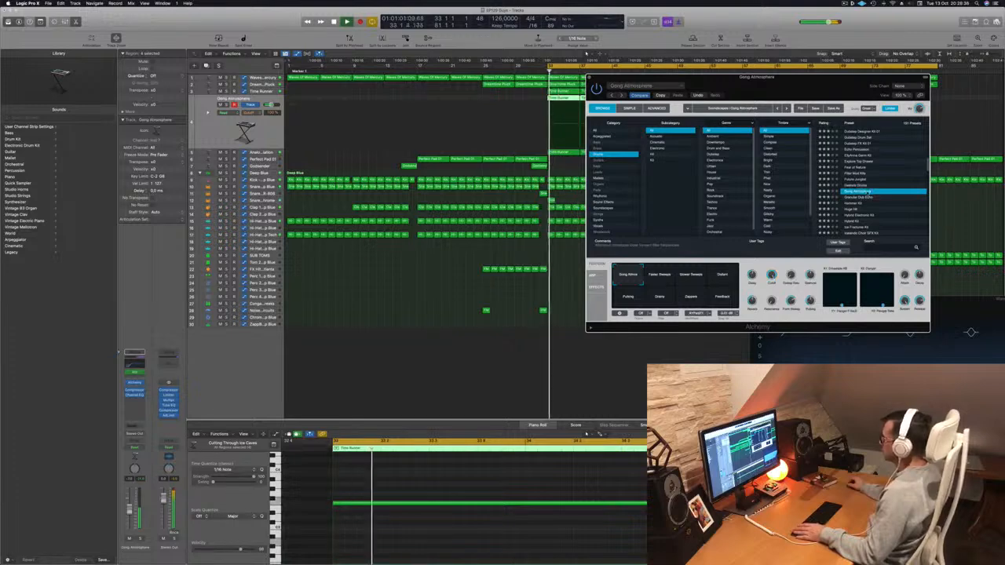
scroll(871, 185, down, 2)
click(861, 180)
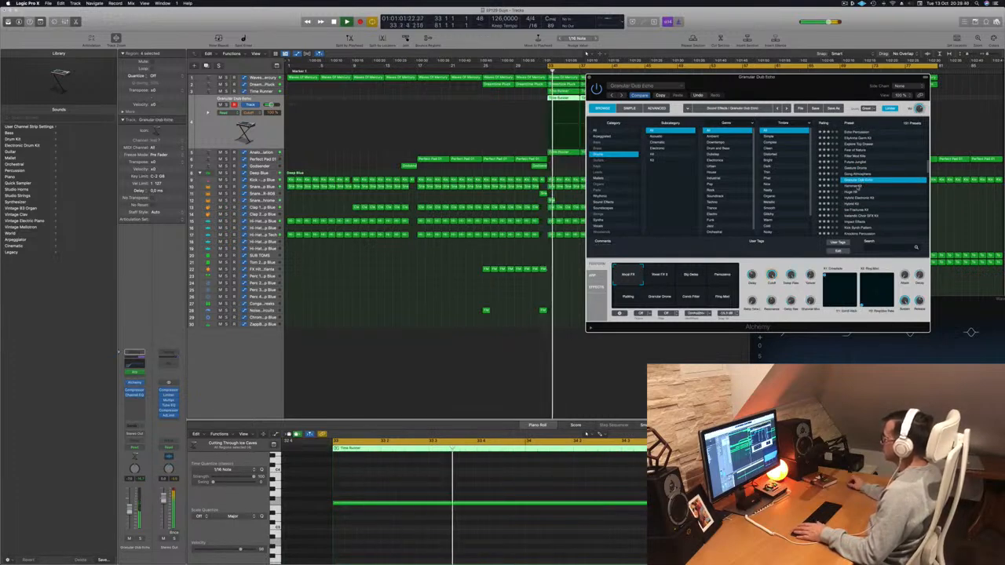
click(857, 186)
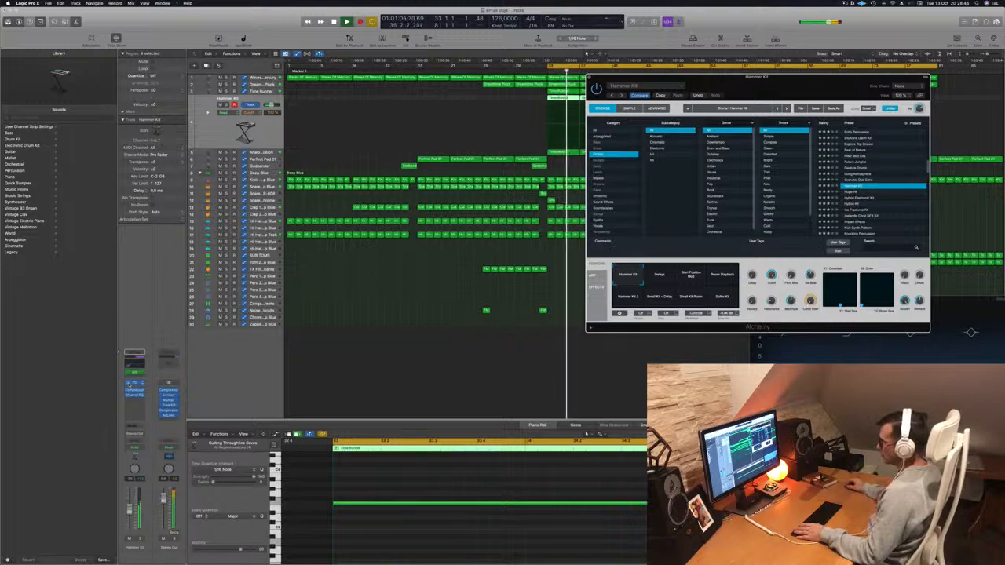
Bypass the track's arpeggiator and audition the Huge Hit preset with a note on the Musical Typing keyboard.
click(130, 373)
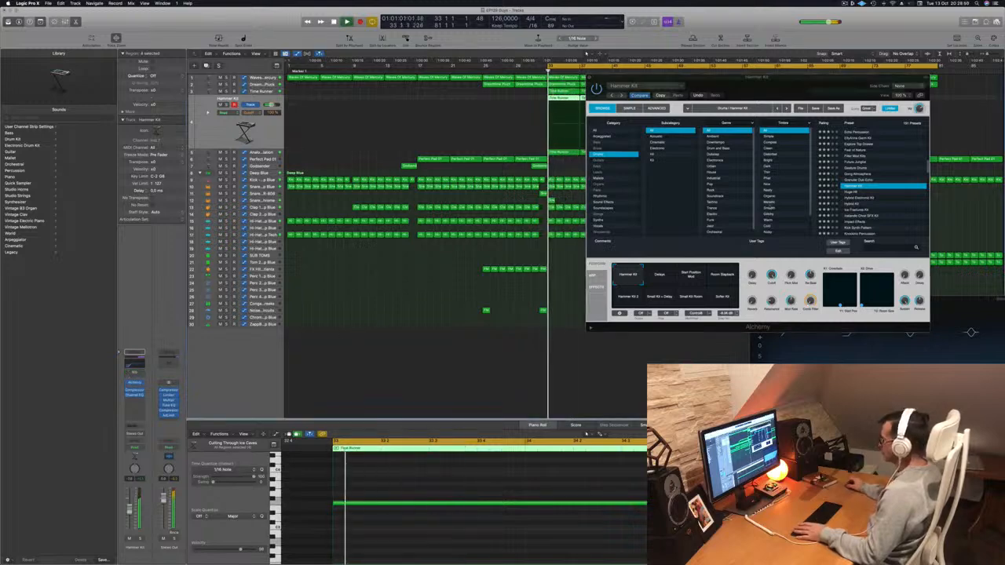
click(862, 193)
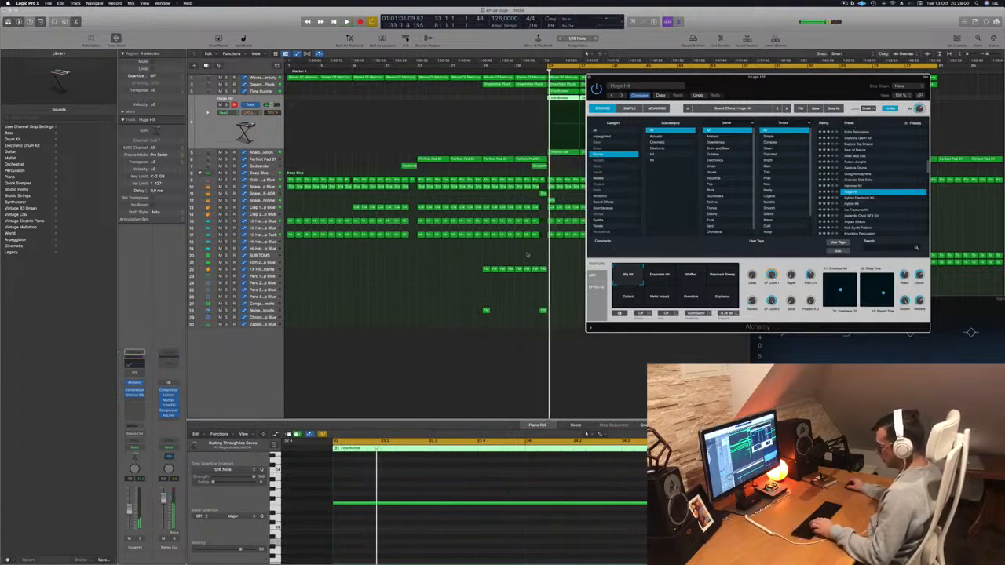
key(super+k)
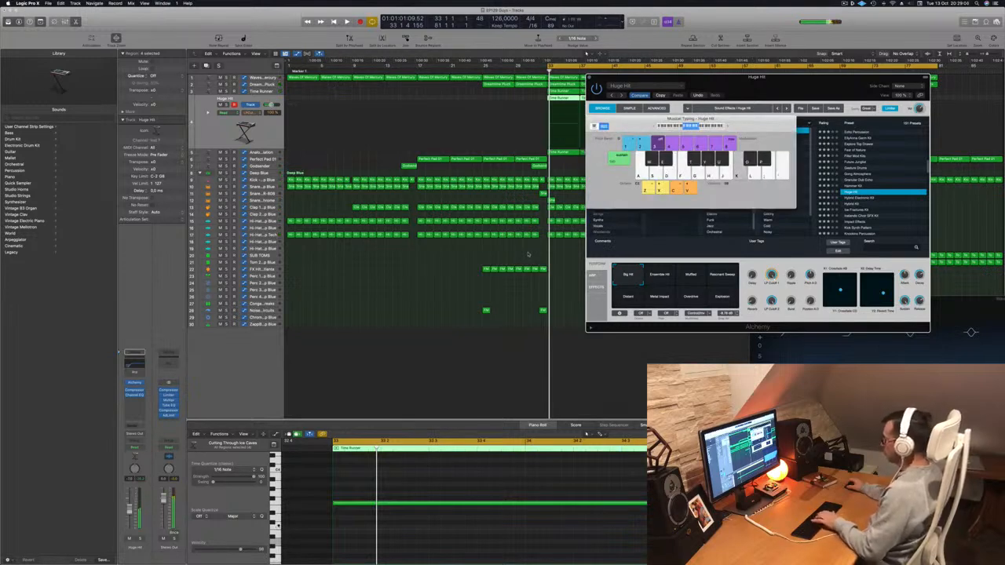
key(f)
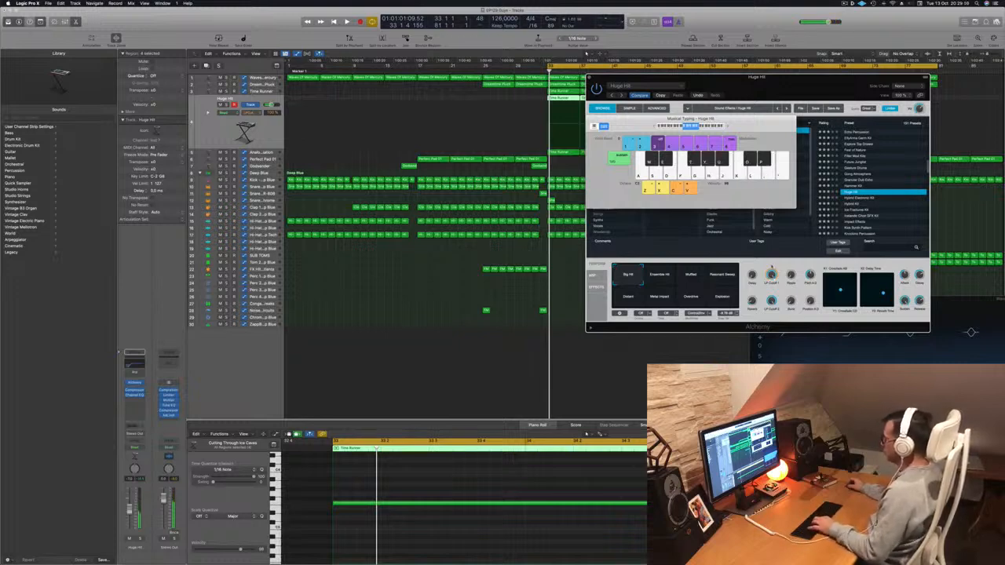
key(super+k)
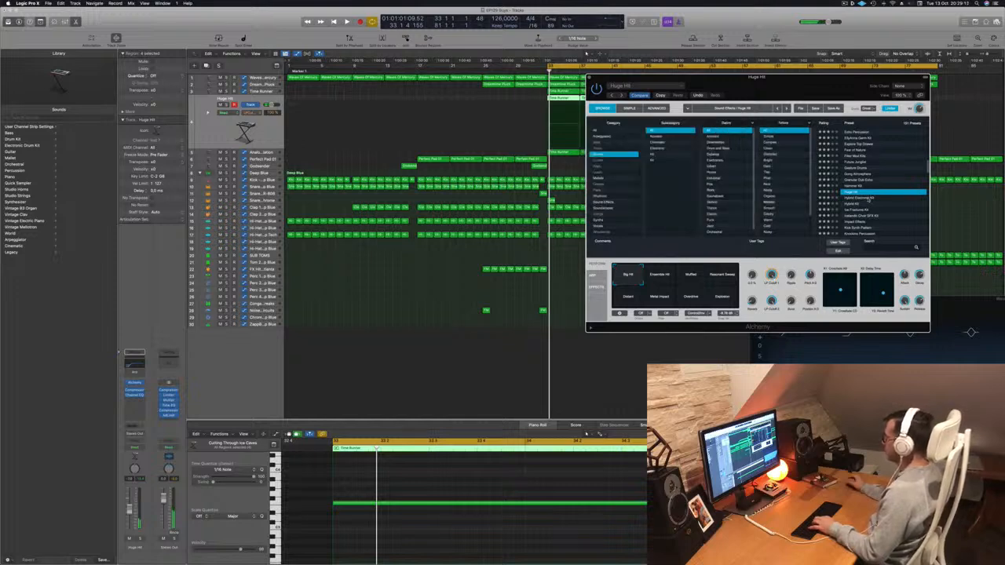
Audition the Hybrid Electronic Kit, Longevity, Machine Kit, Massive Gong and Massive Hammer Kit presets in turn.
click(868, 199)
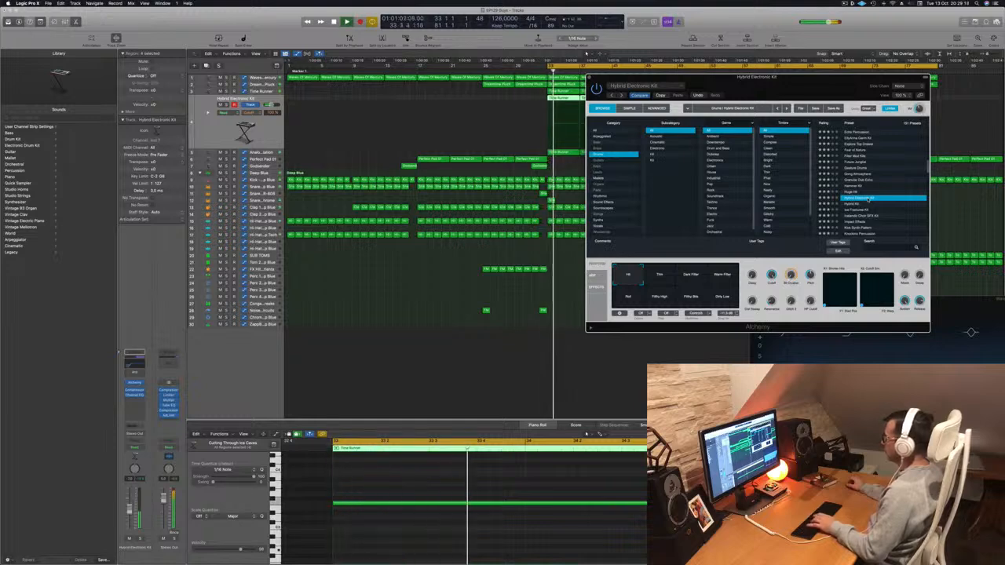
key(space)
scroll(789, 192, down, 3)
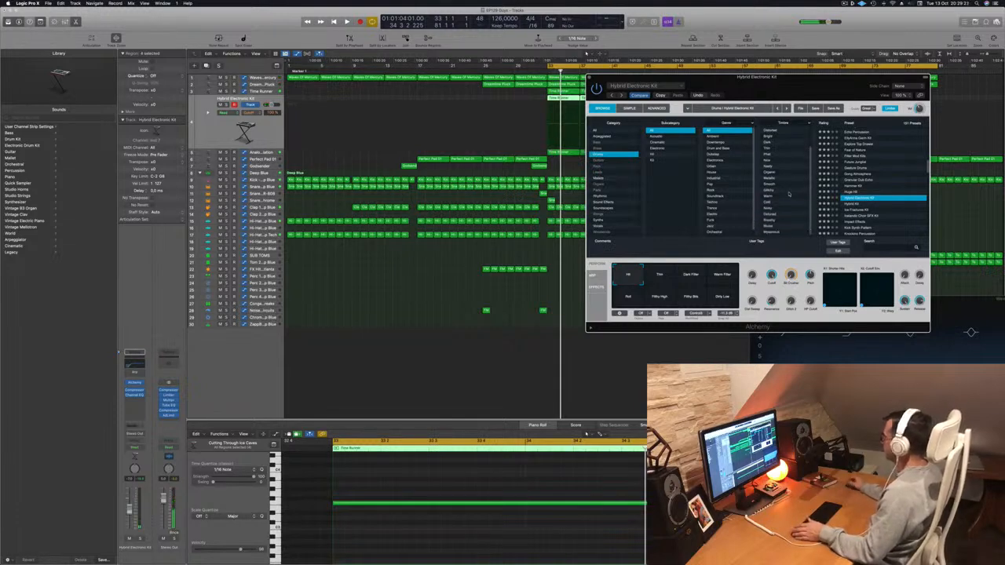
scroll(905, 196, down, 5)
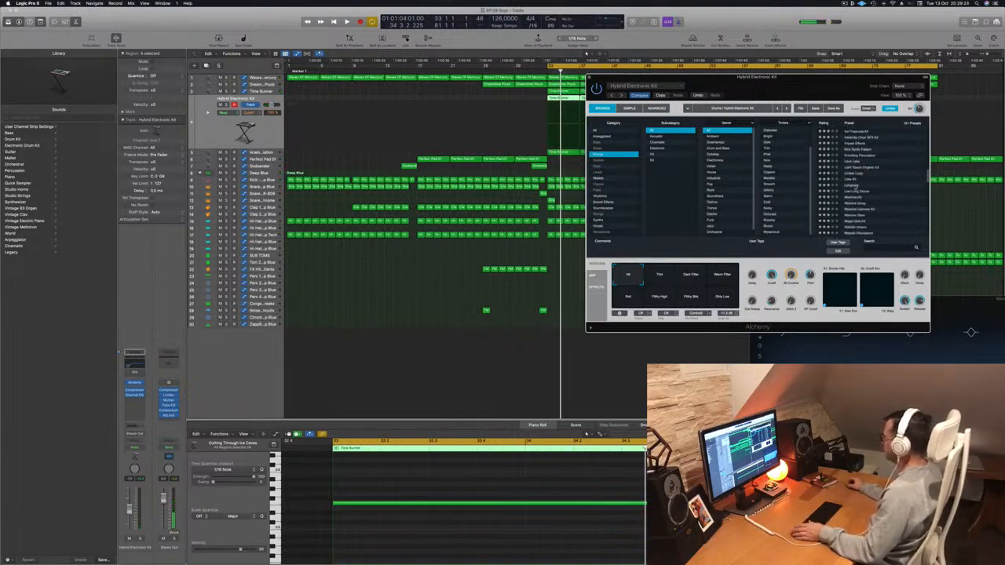
key(space)
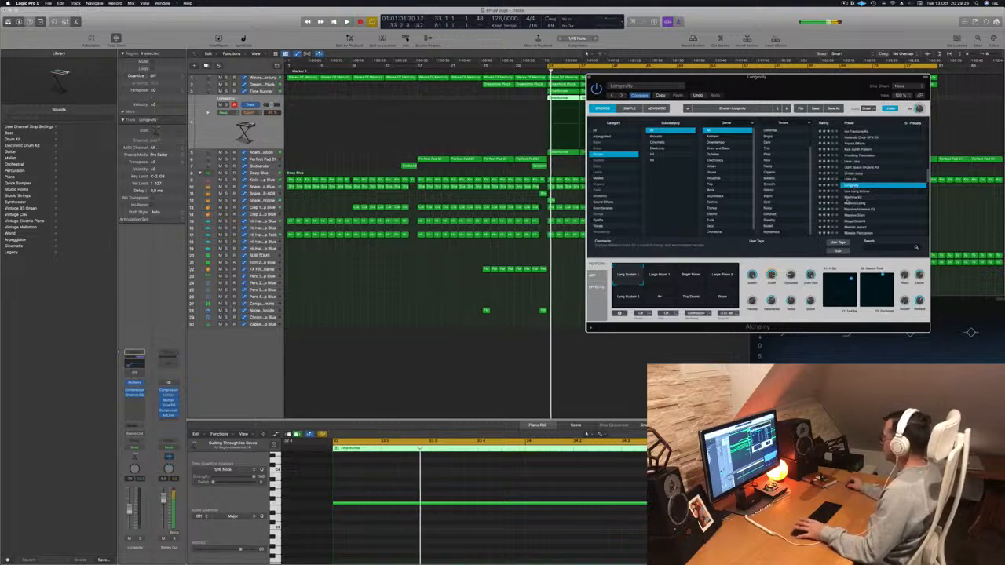
click(852, 198)
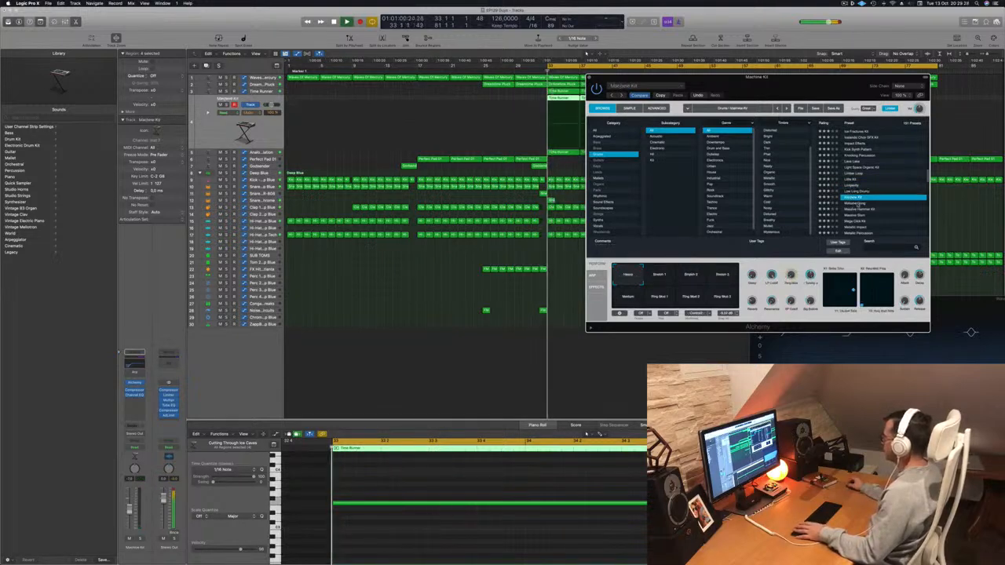
click(868, 206)
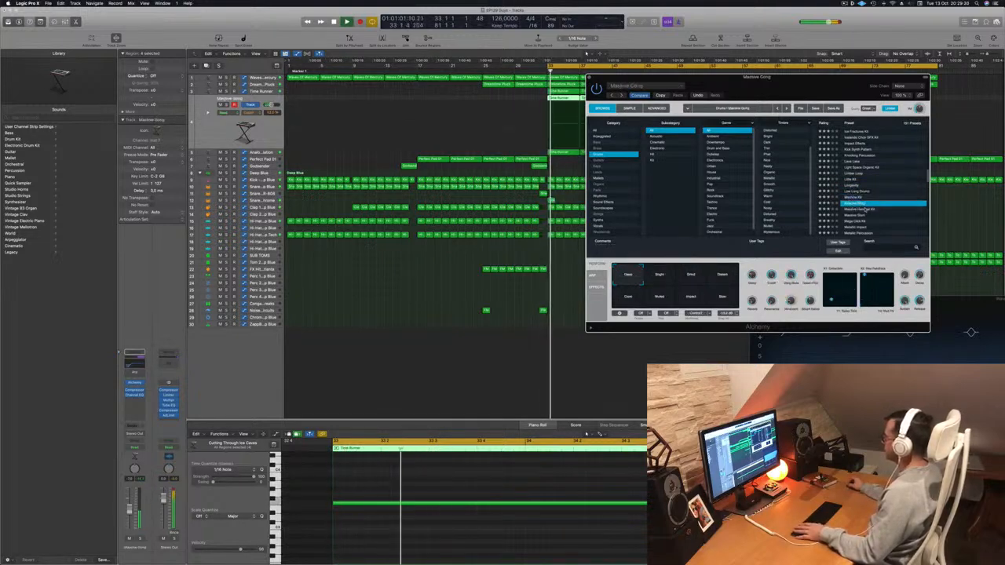
key(Down)
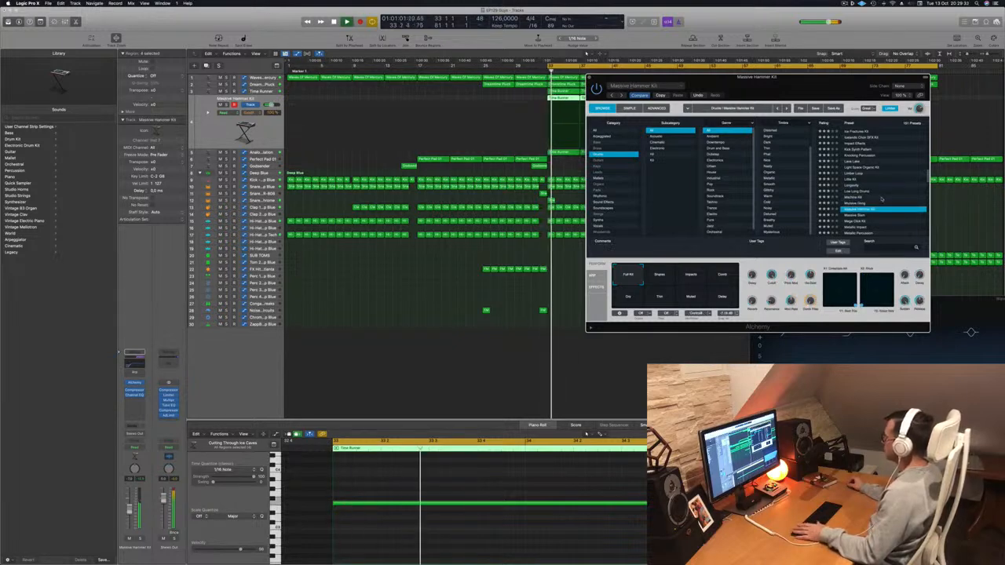
Load the Night Sequence preset, compare its performance variations during playback and select Choppy.
scroll(881, 199, down, 5)
click(854, 194)
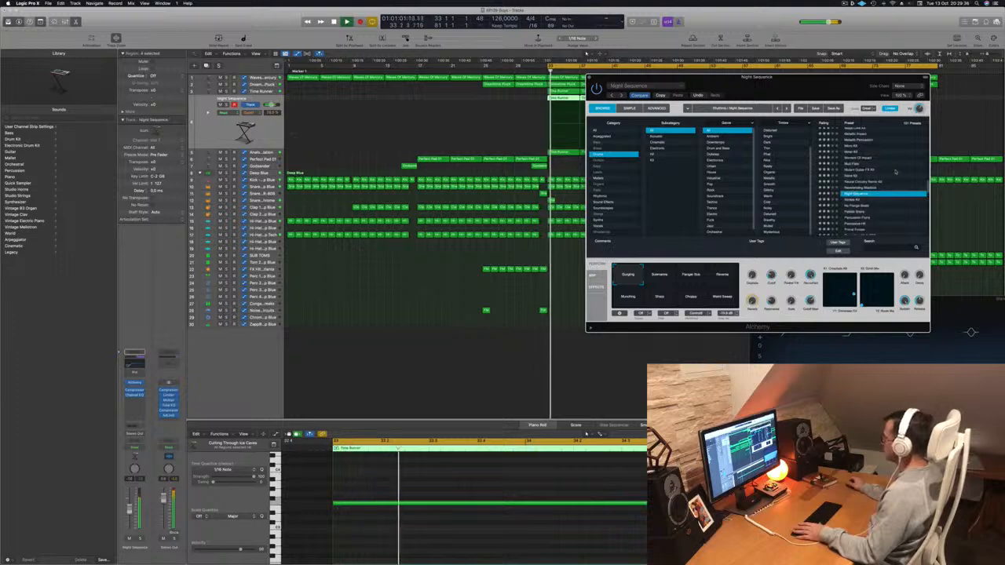
click(666, 276)
click(691, 274)
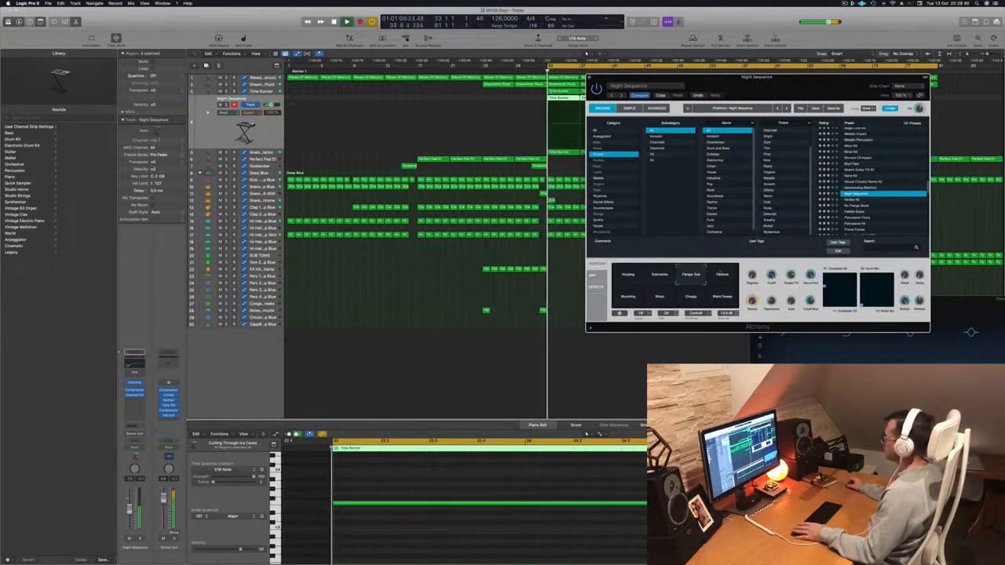
click(722, 277)
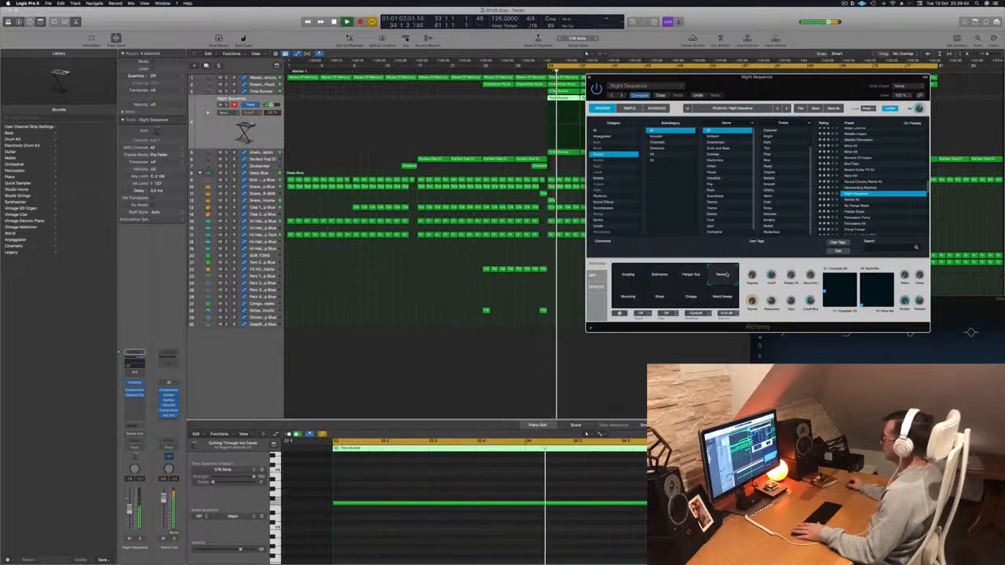
click(723, 299)
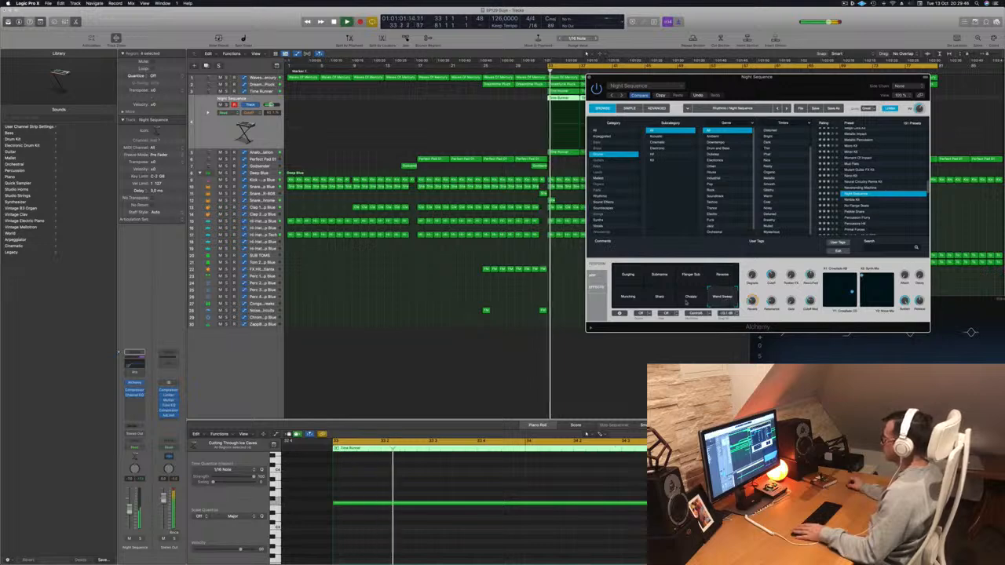
click(689, 295)
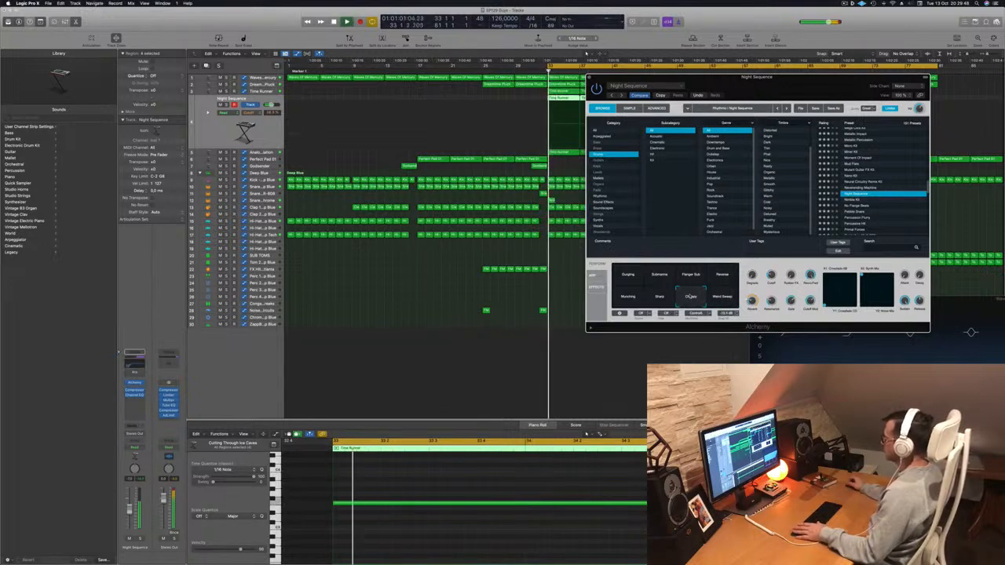
click(659, 296)
click(626, 298)
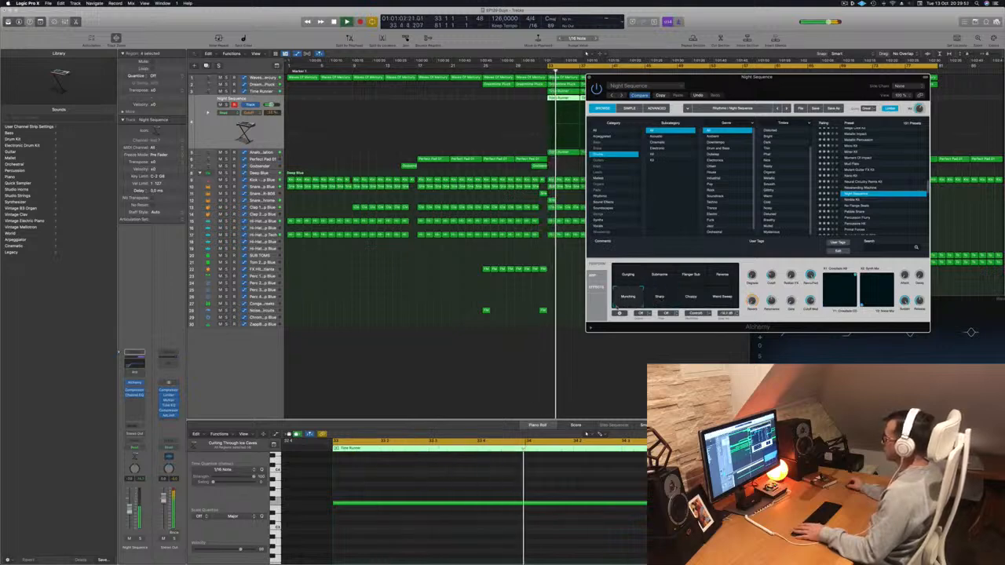
click(691, 301)
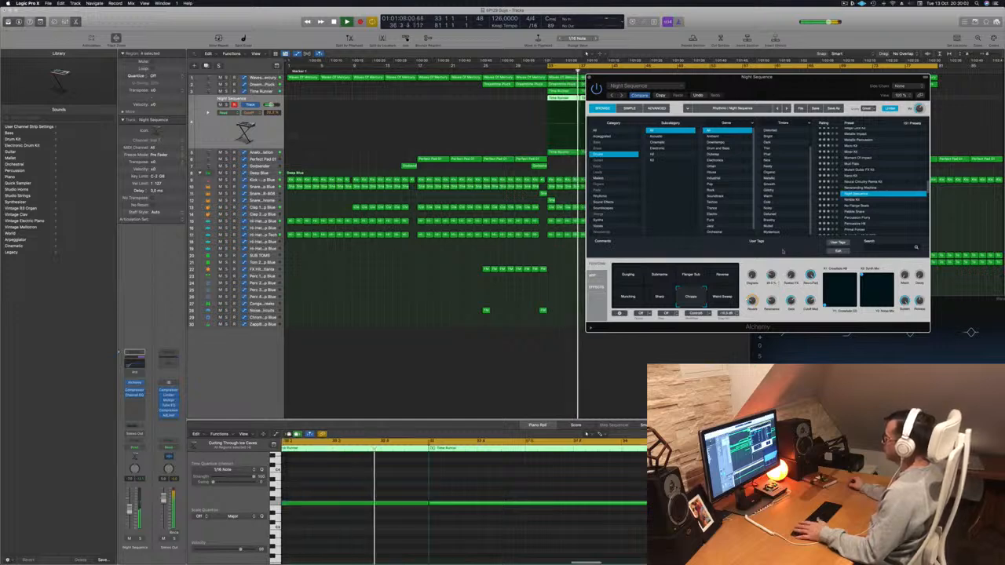
Show the Musical Typing keyboard and close the Alchemy plug-in window.
key(super+k)
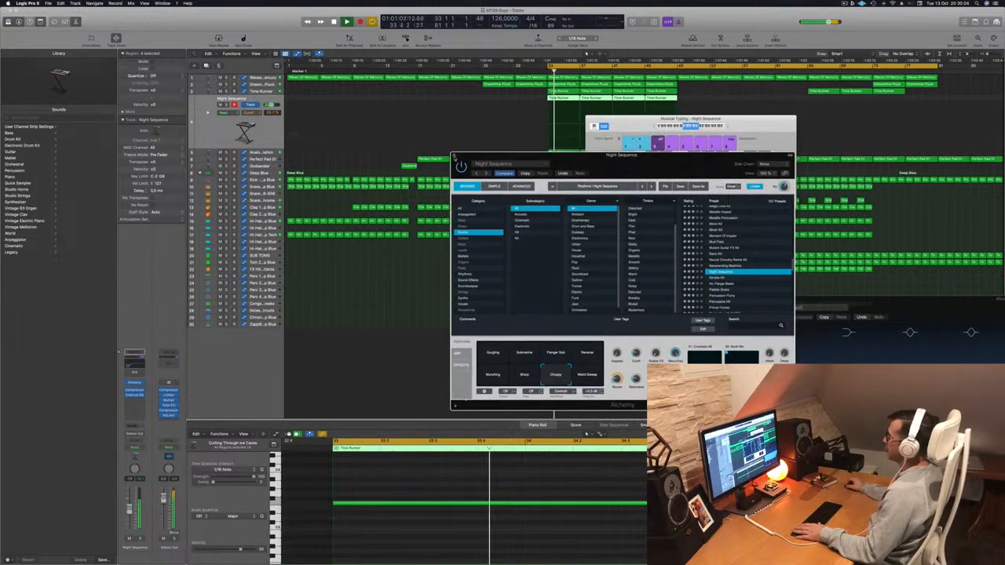
click(453, 157)
drag(641, 128, 620, 130)
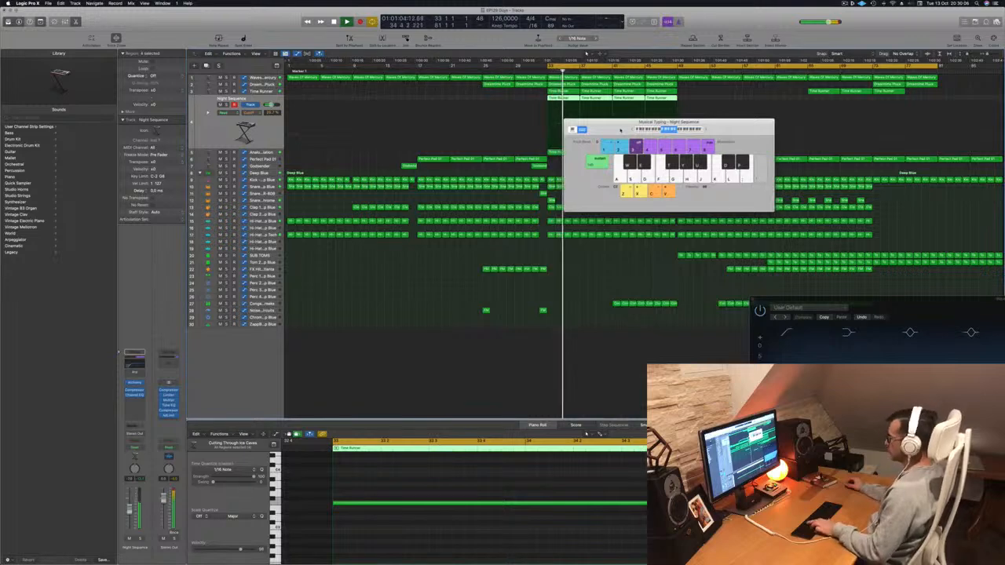
key(super+h)
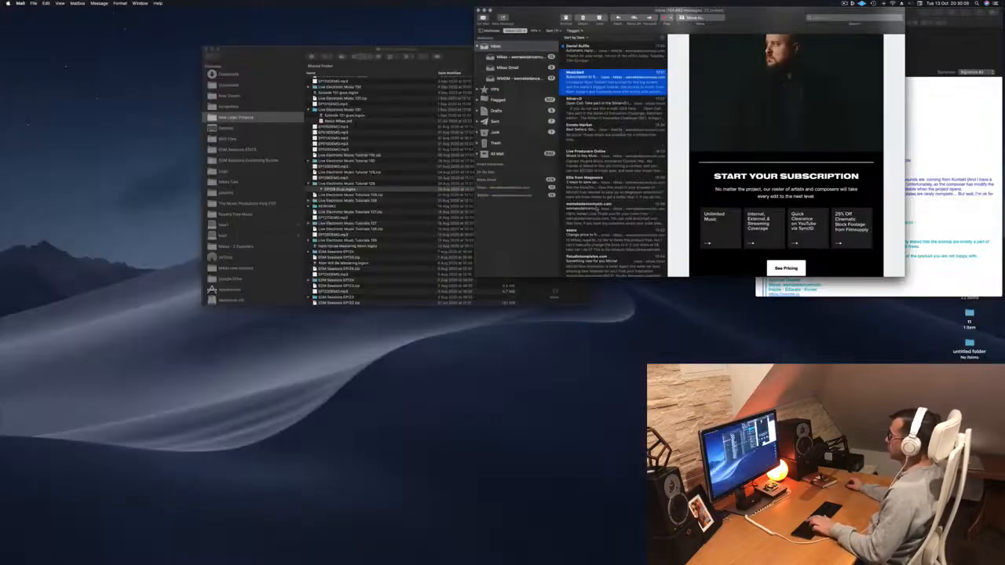
mouse_move(577, 562)
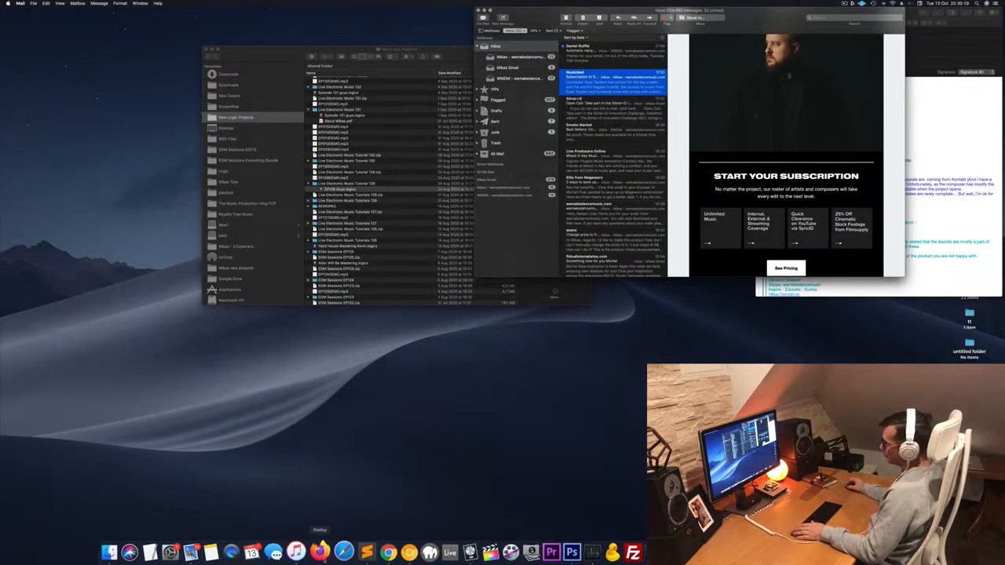
click(463, 552)
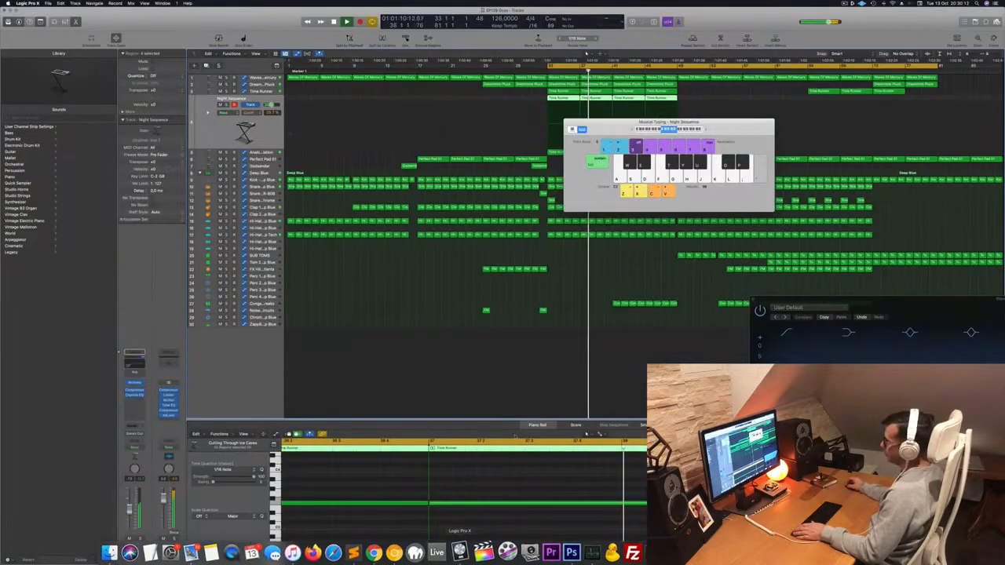
Close the Musical Typing keyboard and restart playback from the beginning of the cycle section at bar 33 several times.
drag(634, 124, 525, 152)
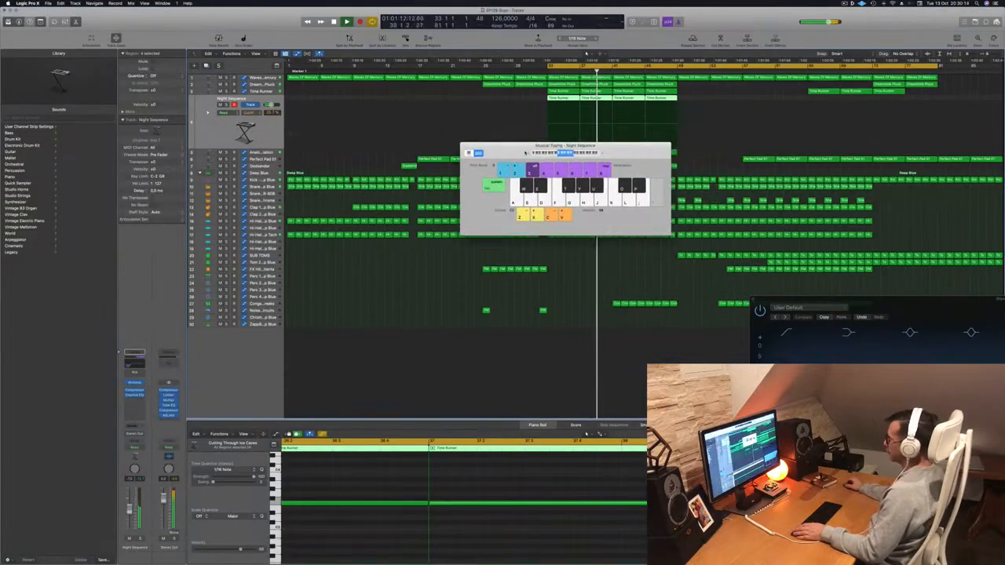
key(super+k)
key(Return)
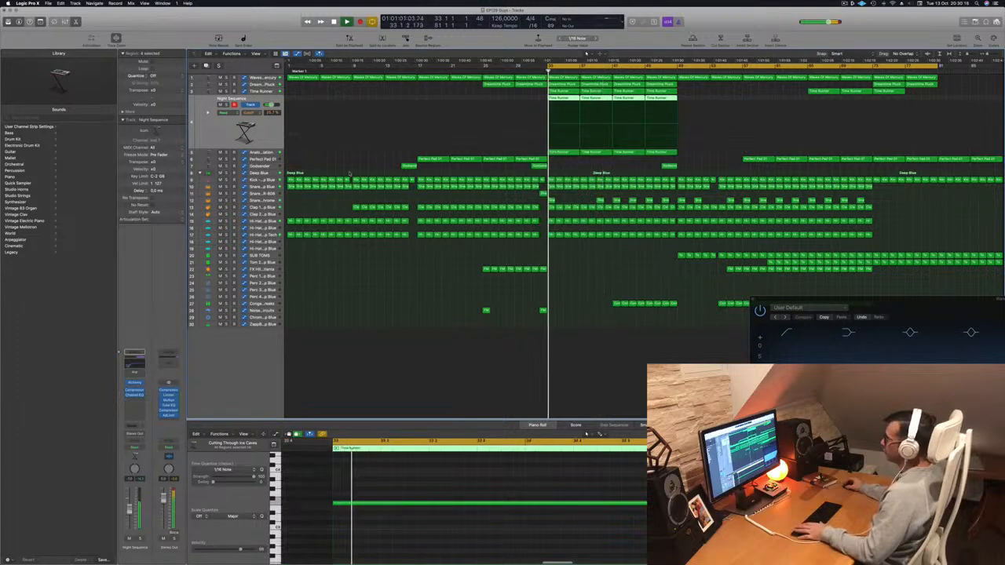
key(Return)
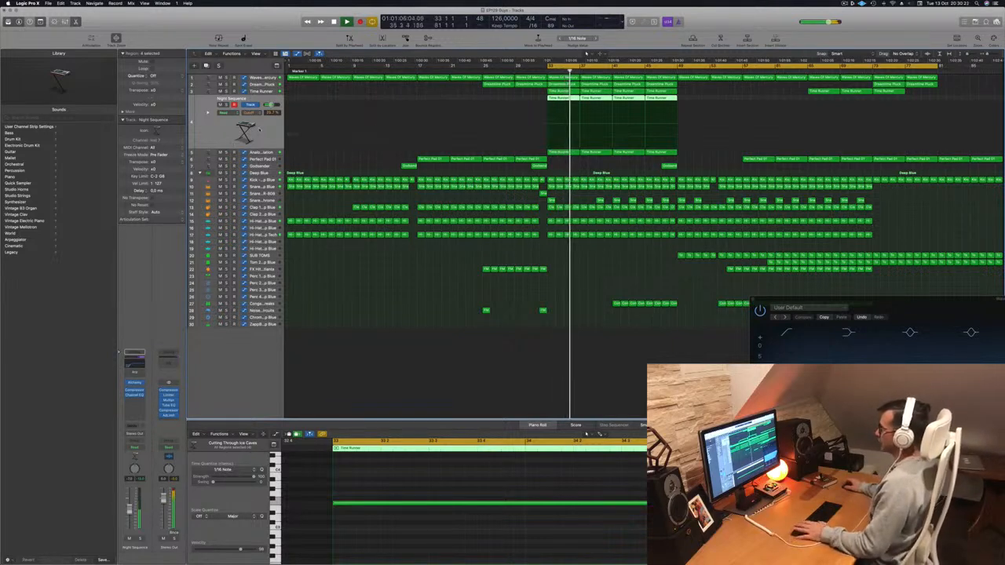
key(Return)
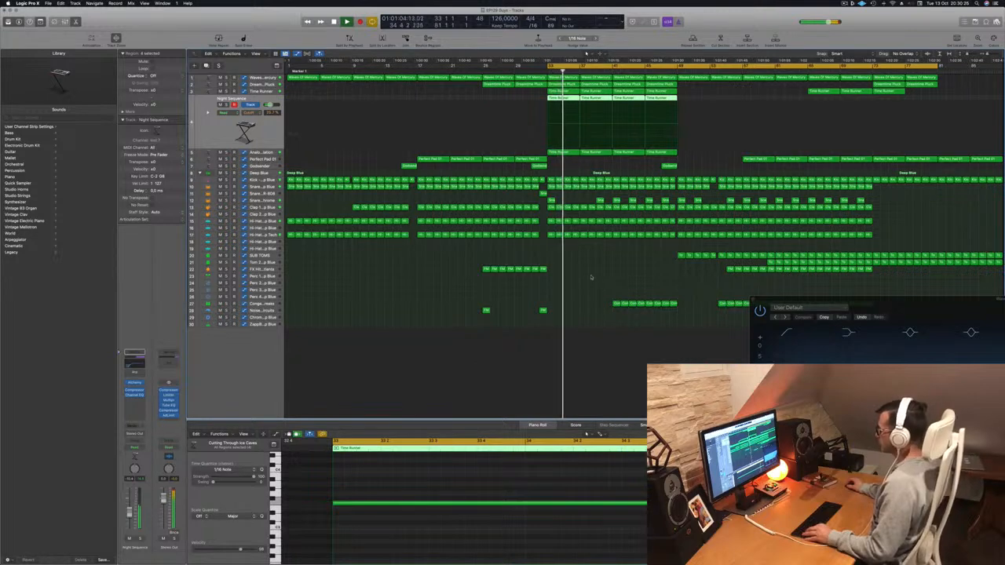
key(Return)
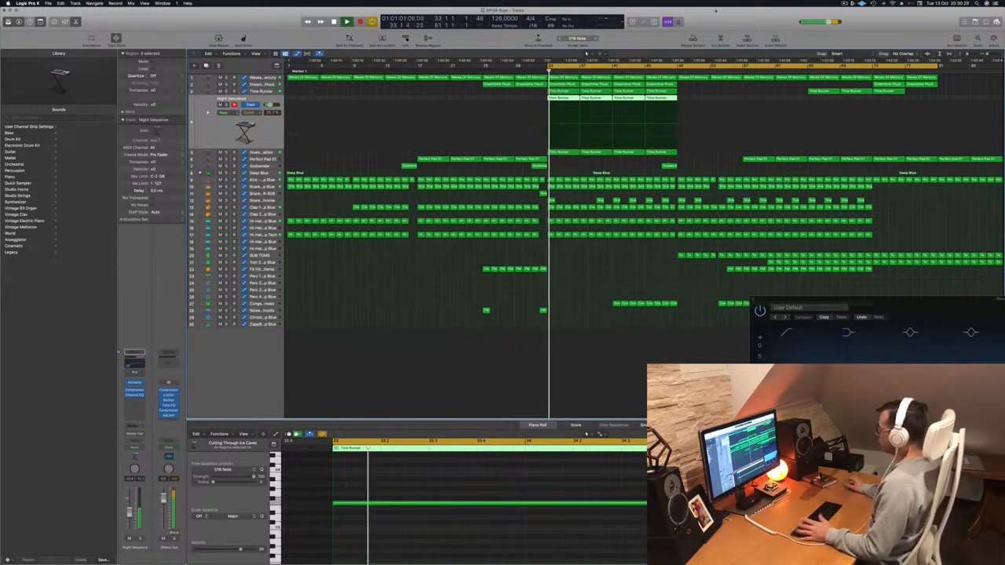
Restart playback from the cycle start and repeat the 16-bar cycle section beginning at bar 33 once across all tracks.
key(Return)
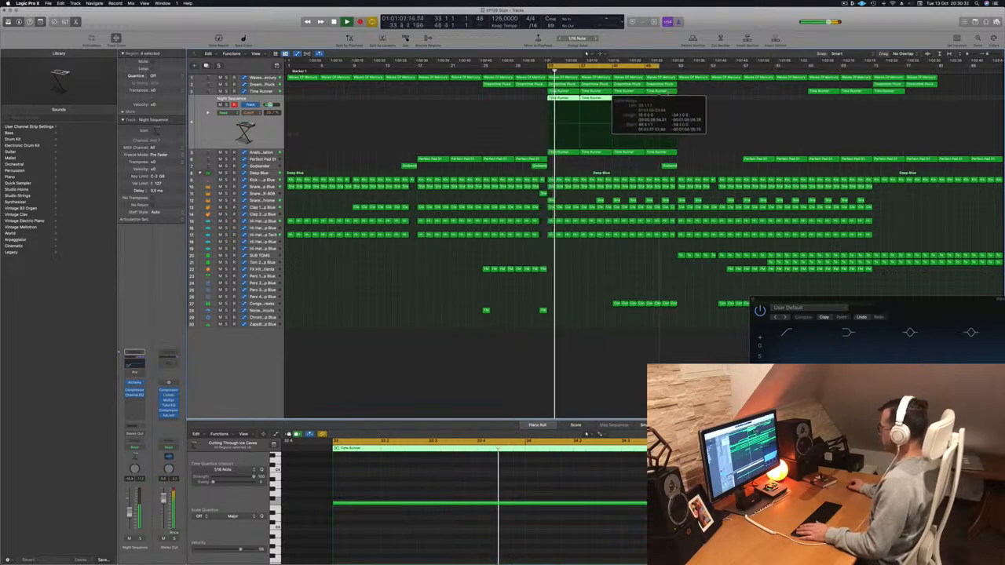
key(Return)
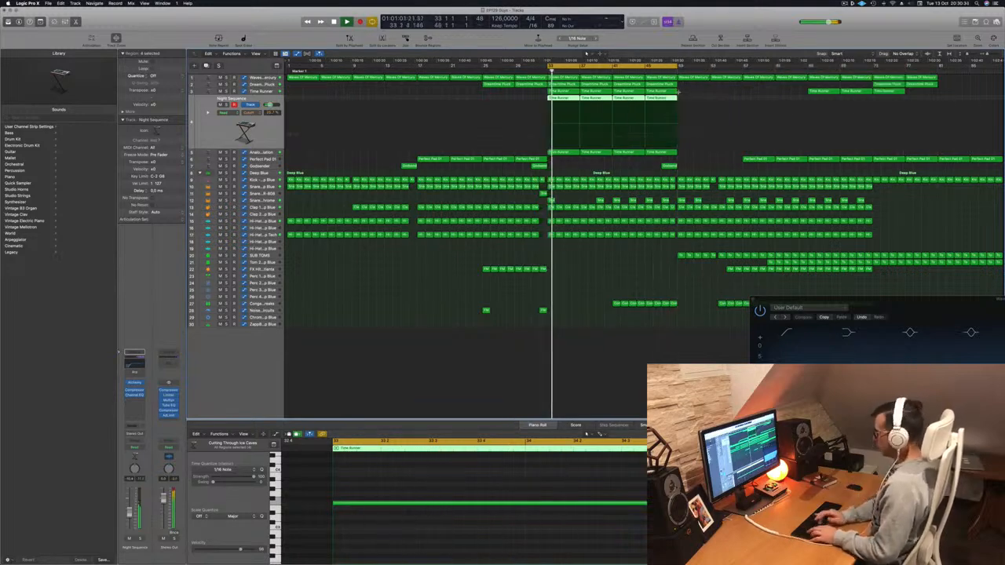
key(ctrl+super+r)
key(super+Left)
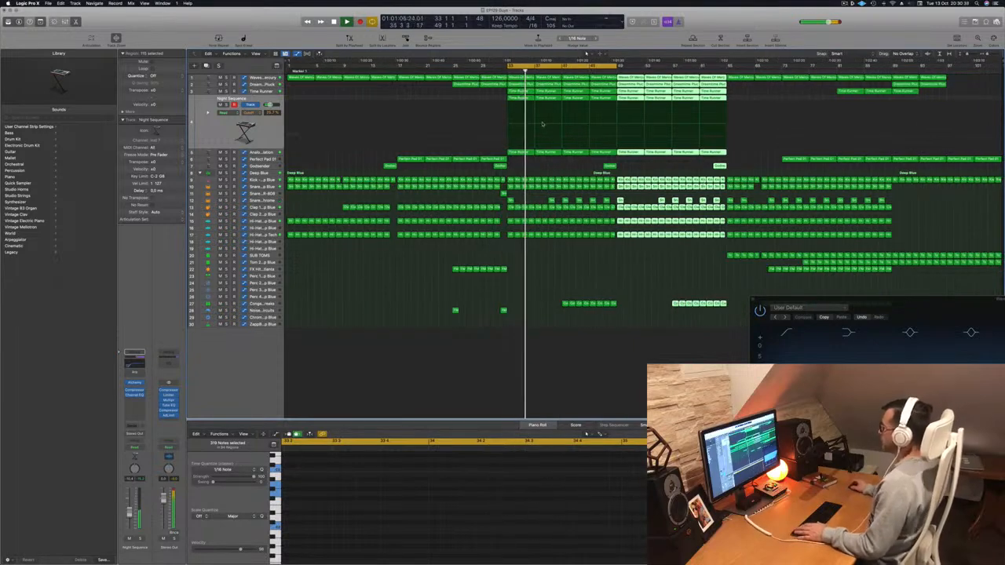
In the first cycle section, remove the last three Waves Of Mercury regions, last two Dreamtime Pluck regions and last Time Runner region.
click(552, 78)
key(Delete)
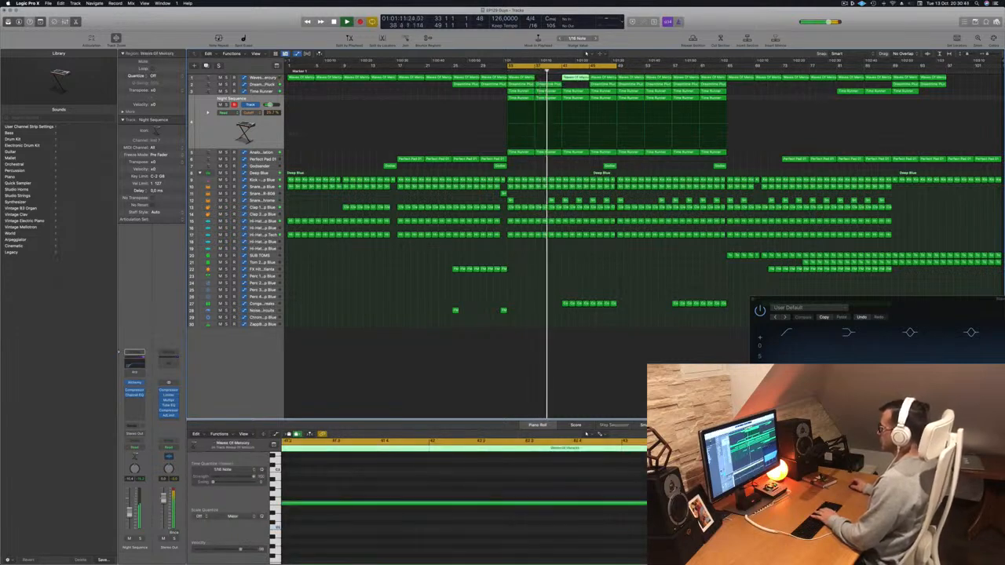
click(602, 92)
key(Delete)
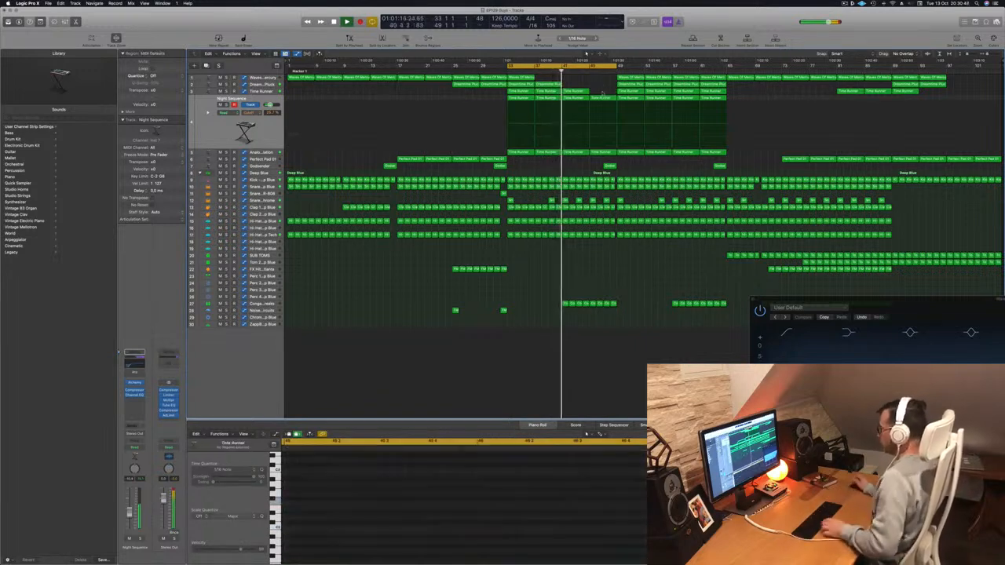
key(super+z)
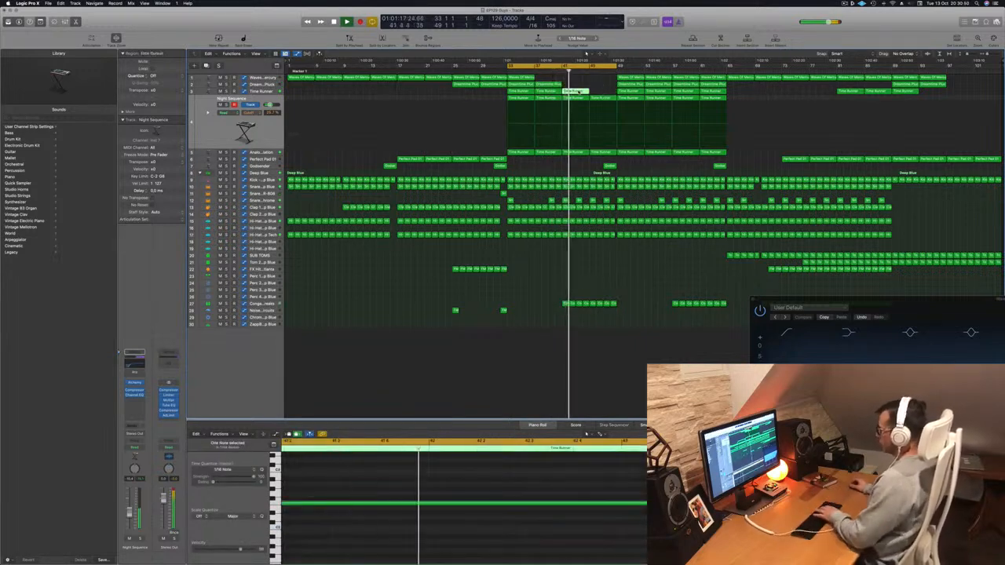
Replay the cycle from its start and delete the third Time Runner region on the Time Runner track.
click(269, 118)
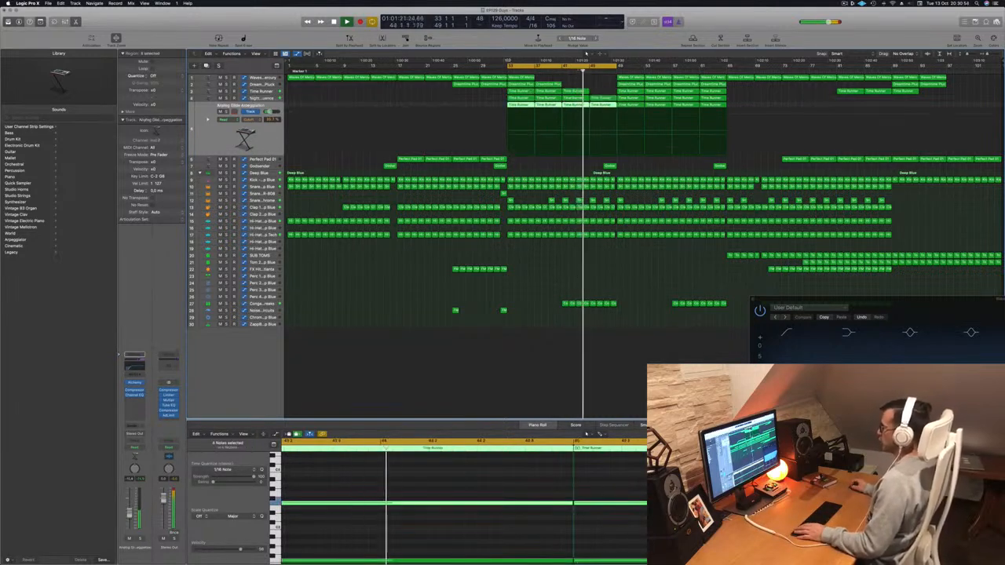
key(space)
key(space)
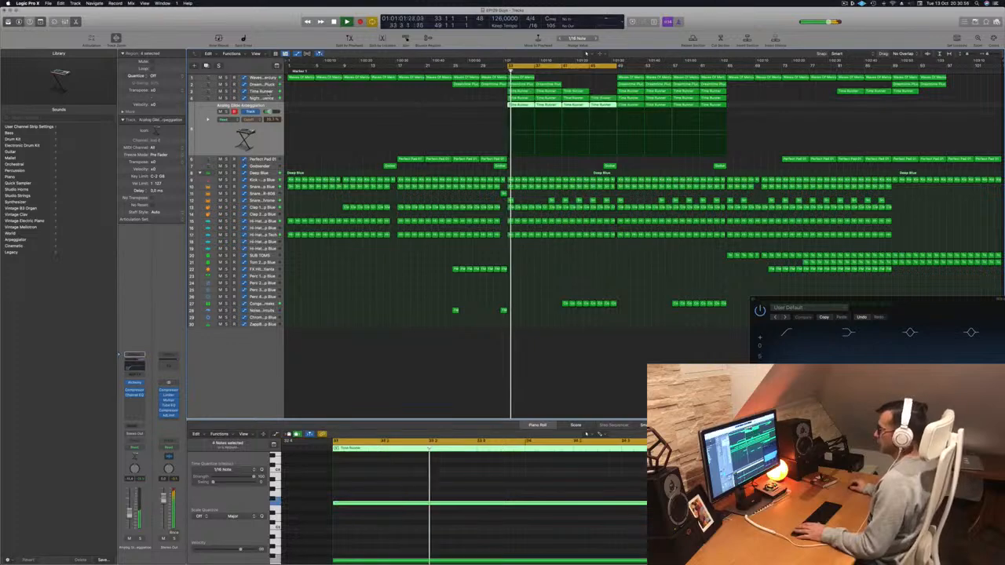
key(a)
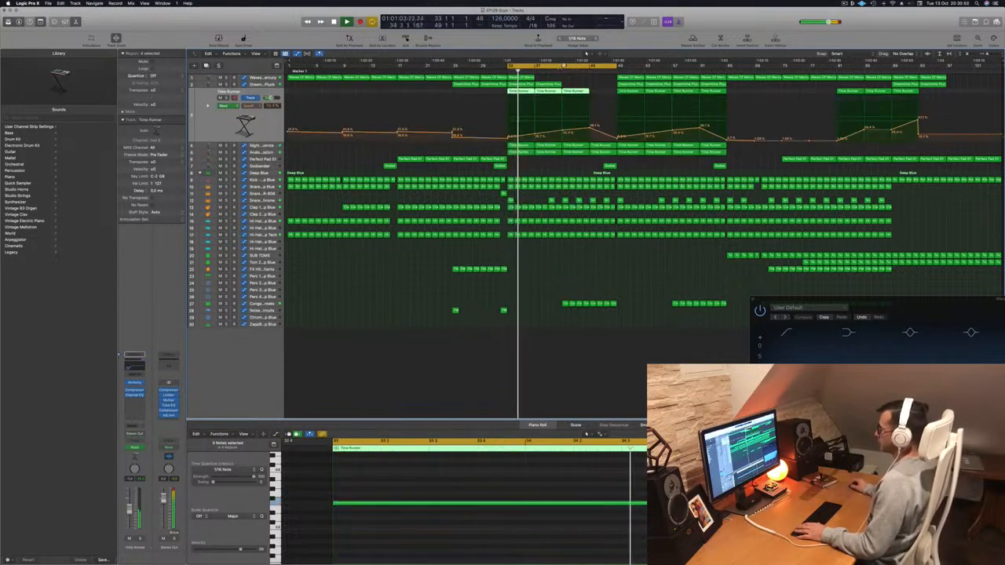
click(580, 78)
click(577, 92)
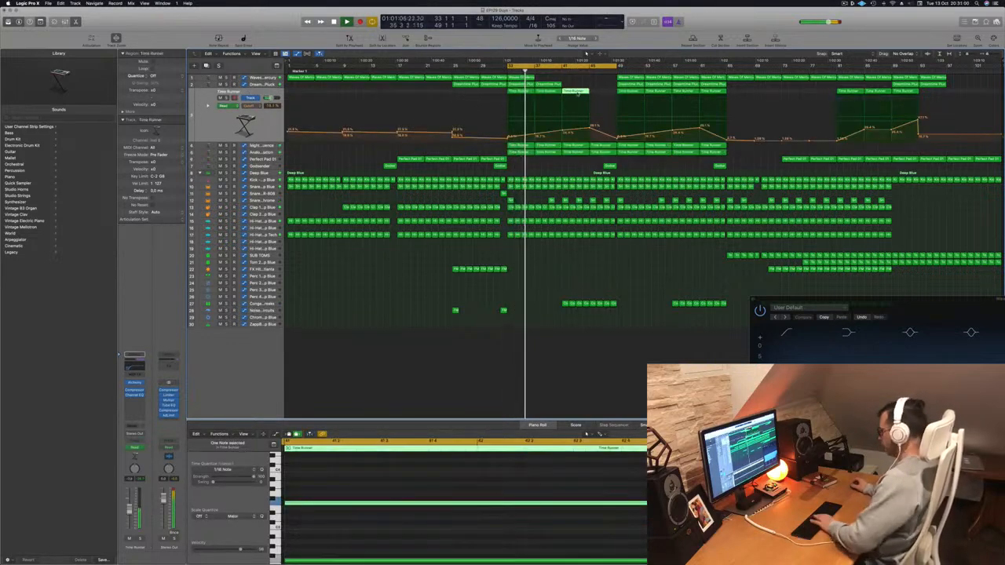
key(Delete)
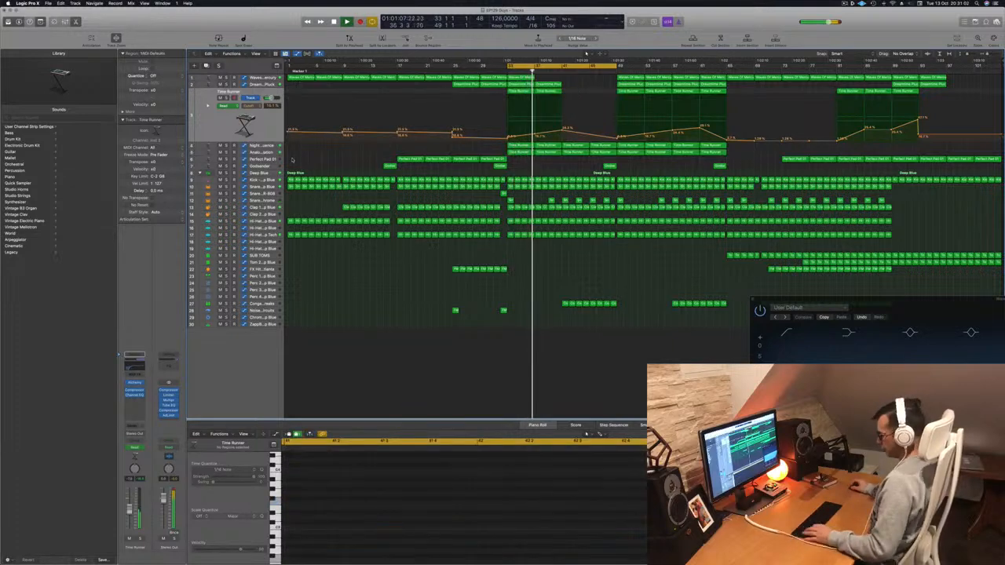
Name and color all regions in the arrangement by their tracks.
key(super+a)
right_click(574, 144)
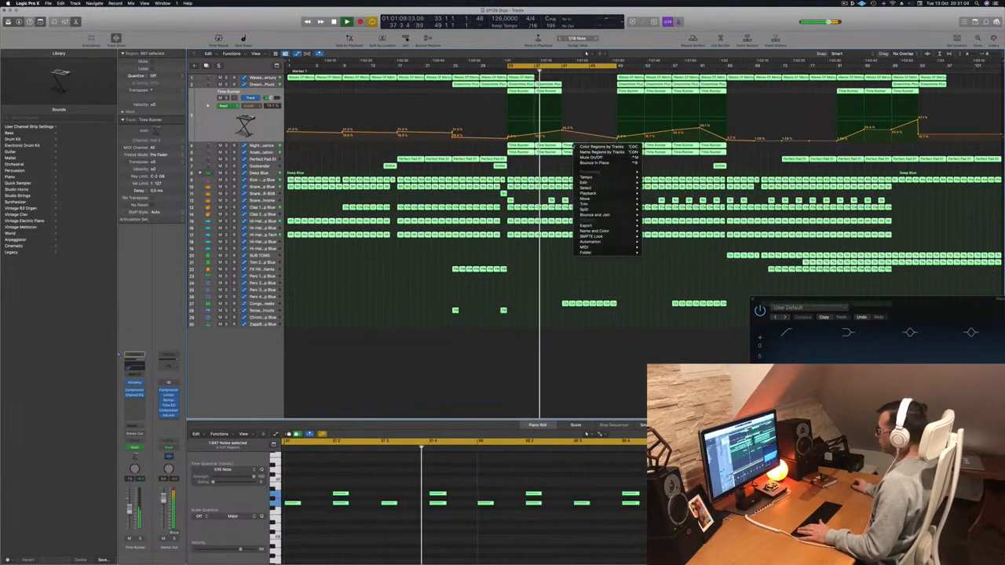
click(586, 151)
right_click(583, 146)
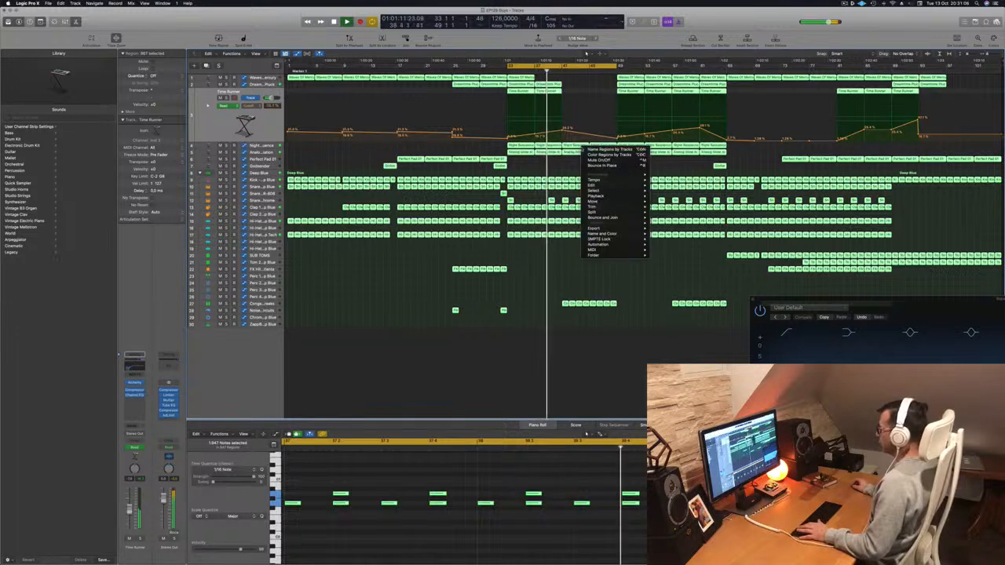
click(608, 154)
click(533, 170)
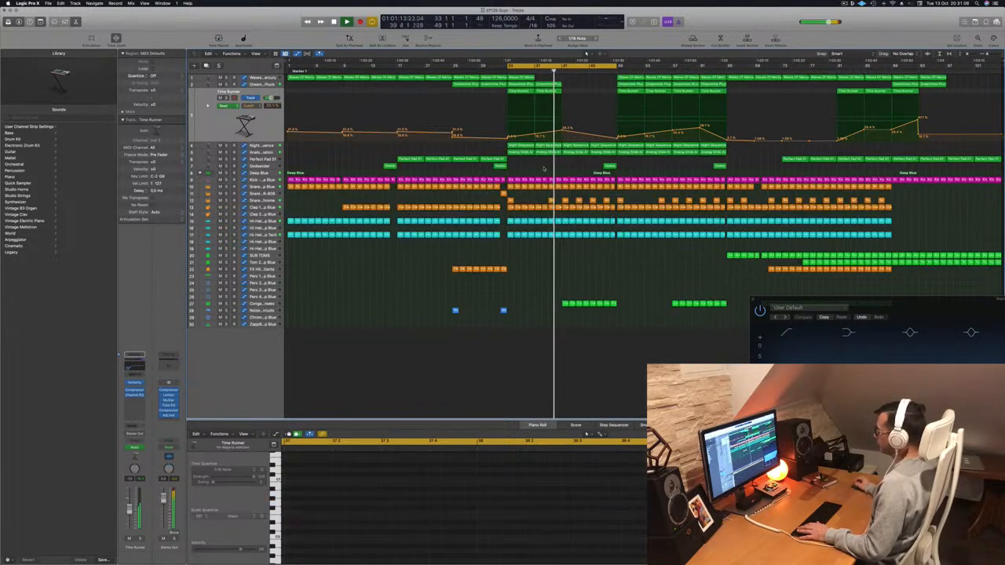
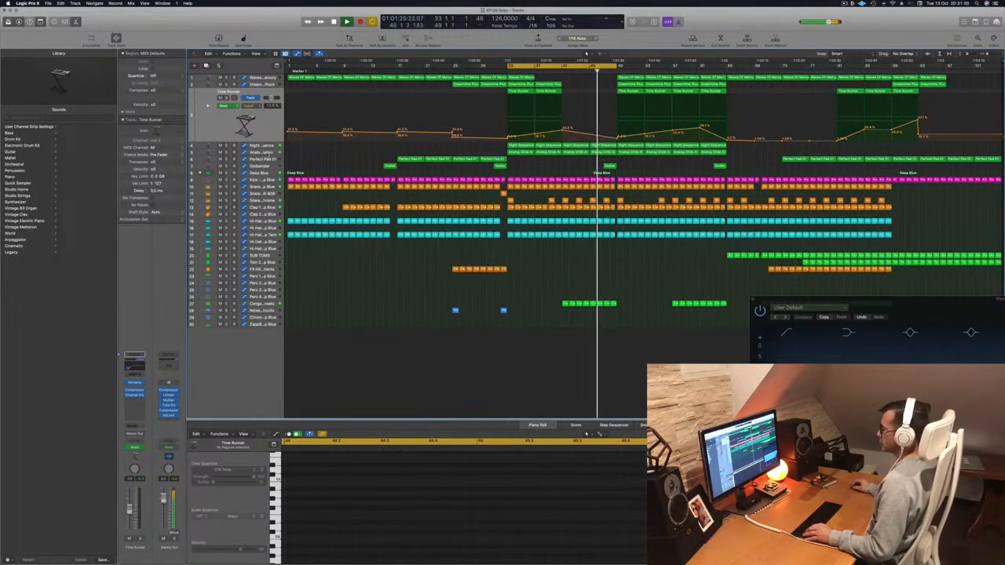
Try deleting the snare, clap and hi-hat regions from bar 49 on, plus the first two Waves Of Mercury, Dreamtime Pluck and Time Runner regions there.
click(266, 153)
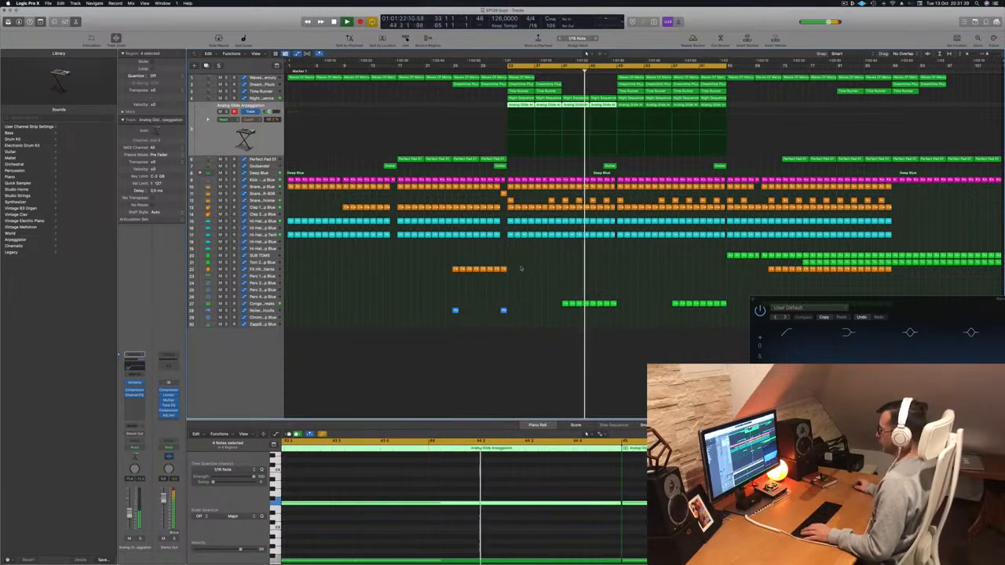
scroll(620, 191, up, 2)
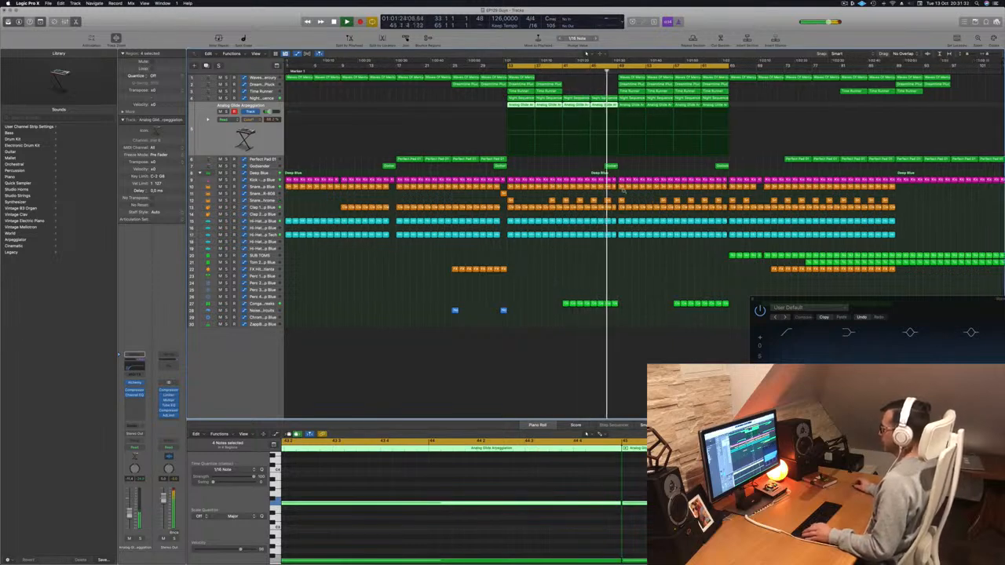
drag(636, 185, 761, 248)
key(Delete)
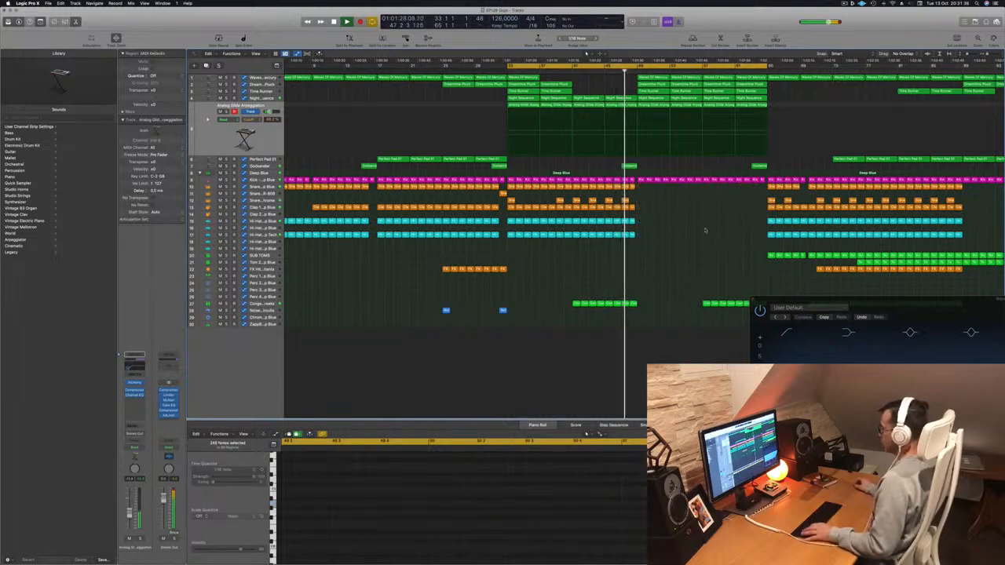
click(639, 78)
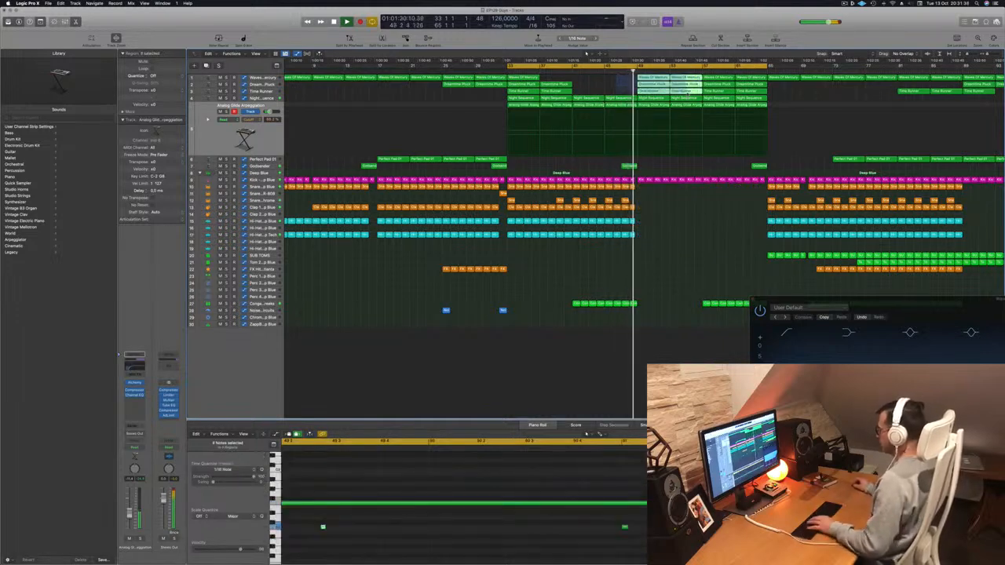
key(Delete)
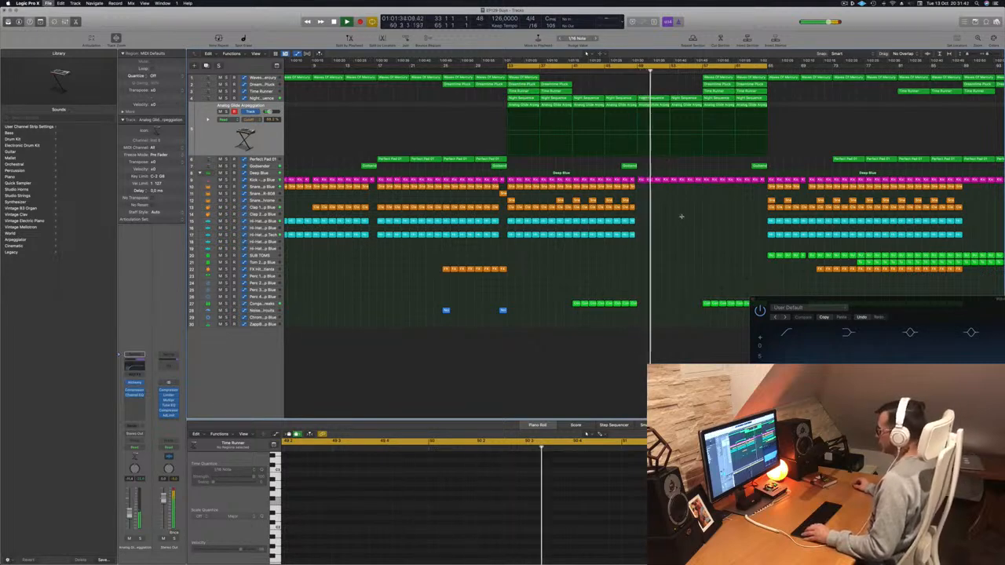
Undo the last two region deletions in the repeated section.
key(super+Left)
key(super+z)
key(super+z)
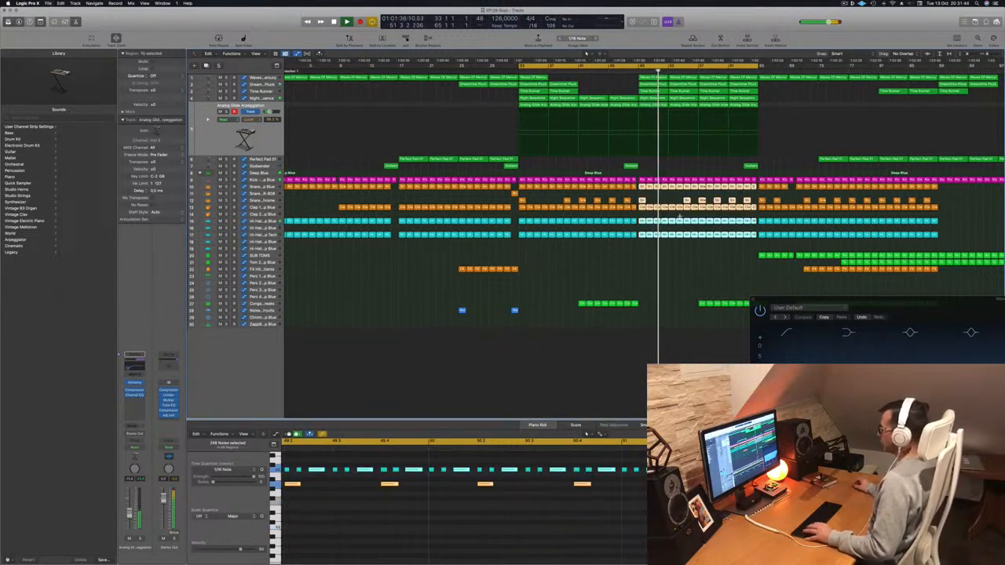
Restart playback and delete the first two Waves Of Mercury, Dreamtime Pluck and Time Runner regions from bar 49 on.
key(space)
key(space)
drag(631, 75, 684, 96)
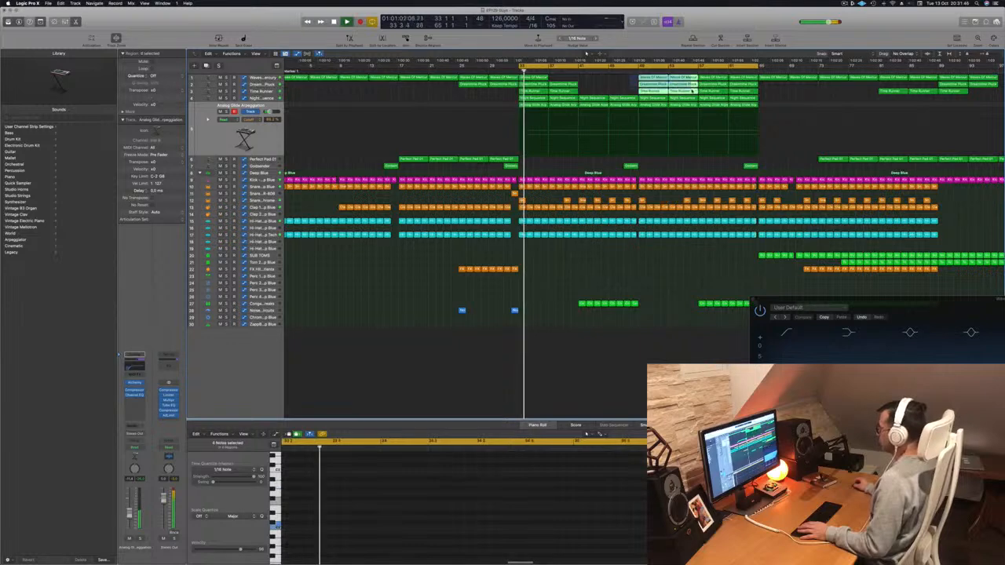
key(Delete)
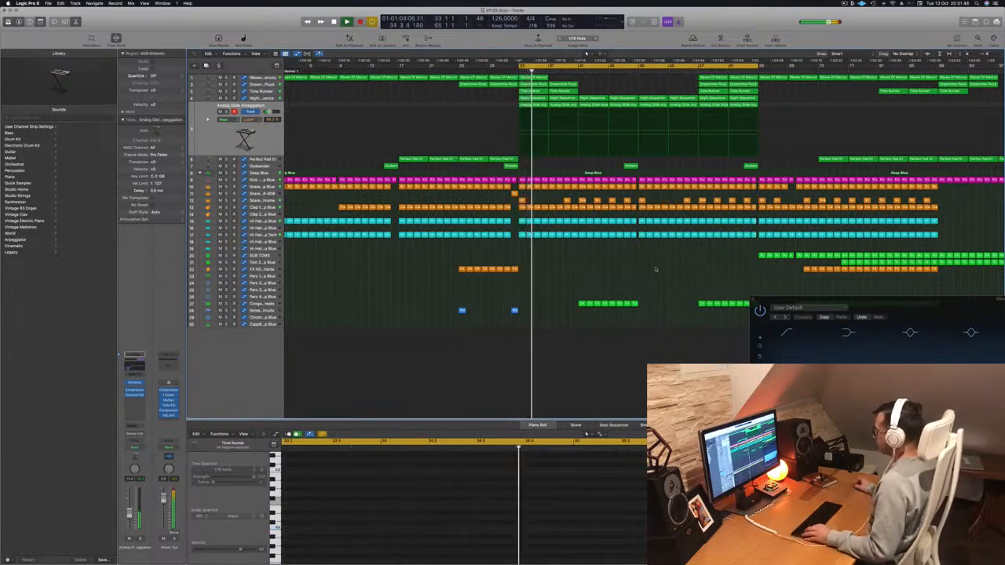
Copy eleven SUB TOMS regions from after the cycle area back to bar 49 on the same track.
key(super+Left)
drag(695, 255, 835, 256)
click(760, 249)
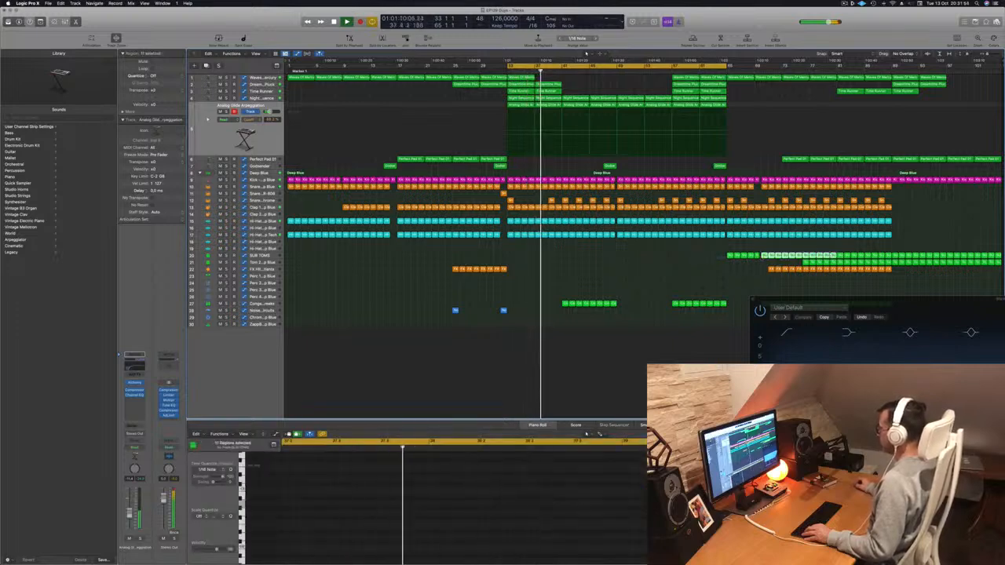
drag(764, 255, 623, 253)
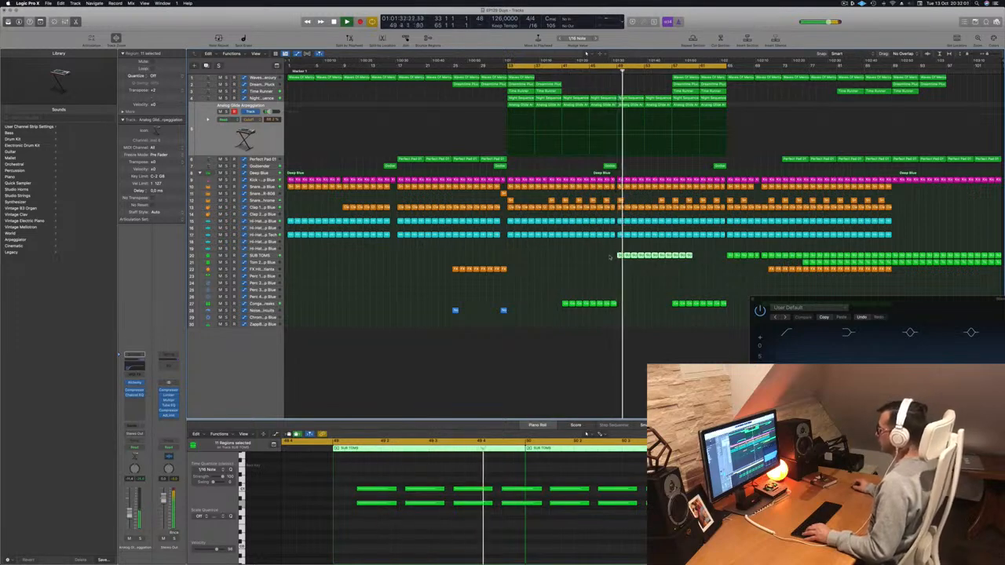
Copy the last five of the new SUB TOMS regions directly behind them to fill the section, and replay from just before bar 49.
click(685, 256)
shift+click(659, 256)
drag(660, 259, 692, 257)
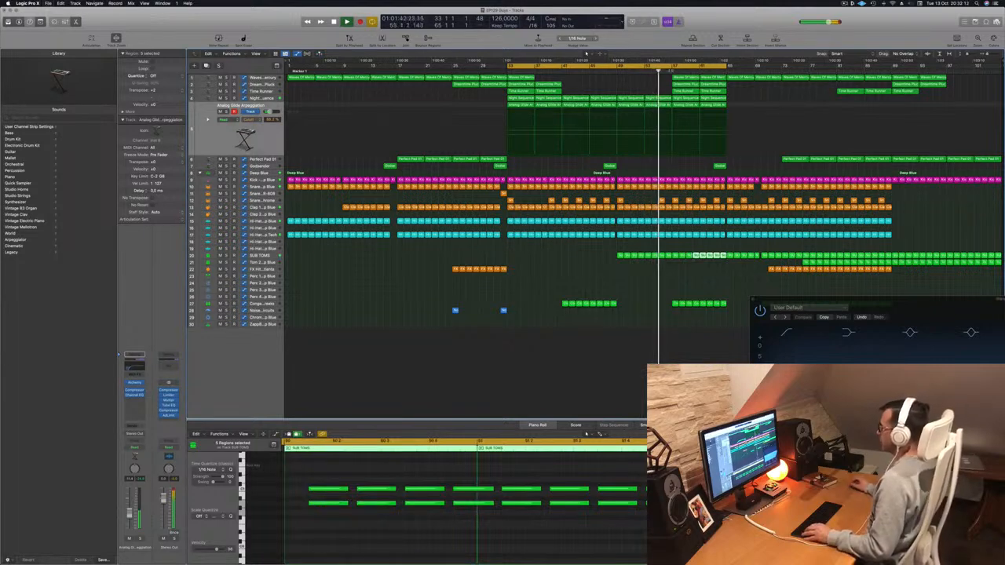
click(608, 72)
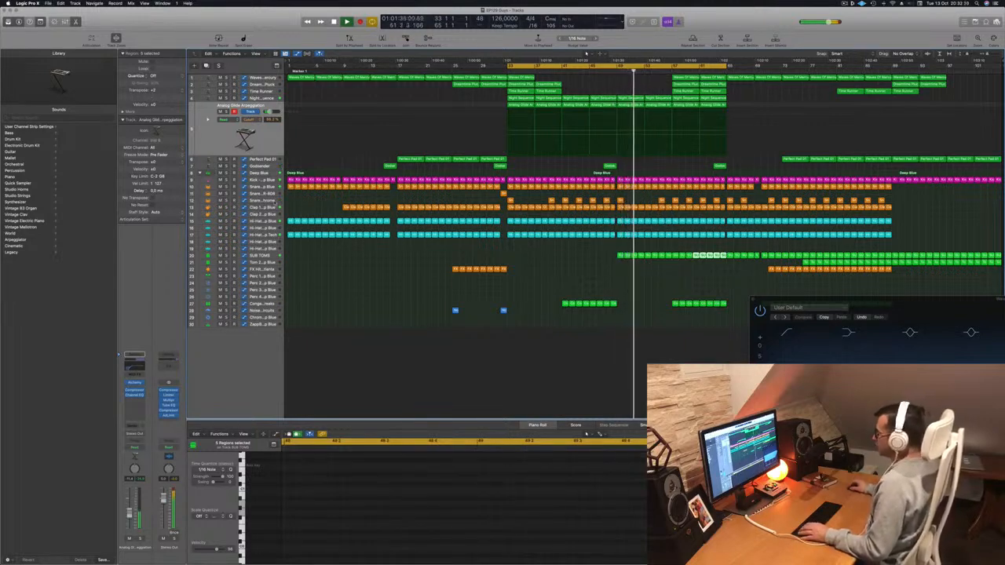
Copy the last Conga Mid - Future Breaks region before bar 49 onto the ZappBass - Deep Blue track at bar 52.
click(274, 201)
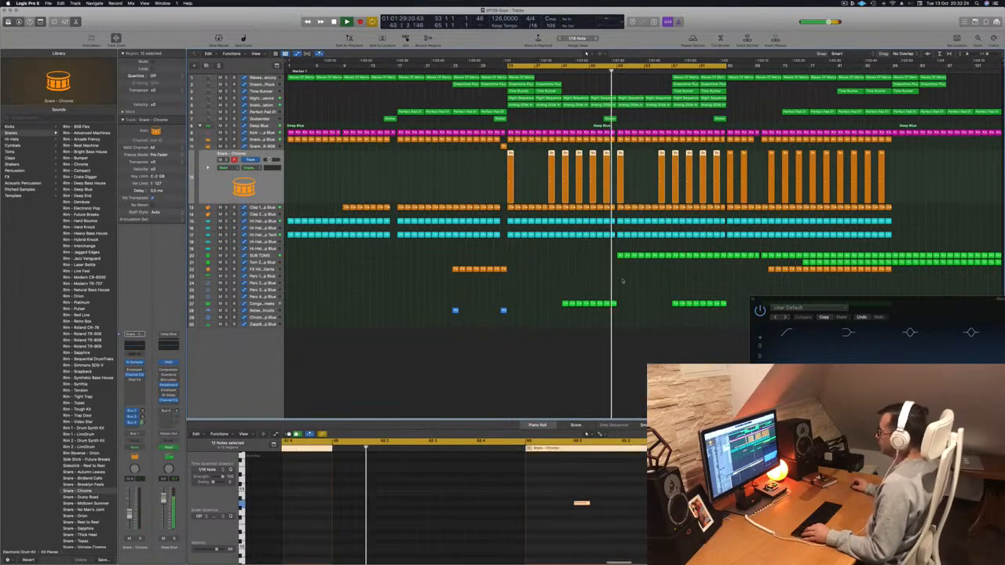
click(563, 273)
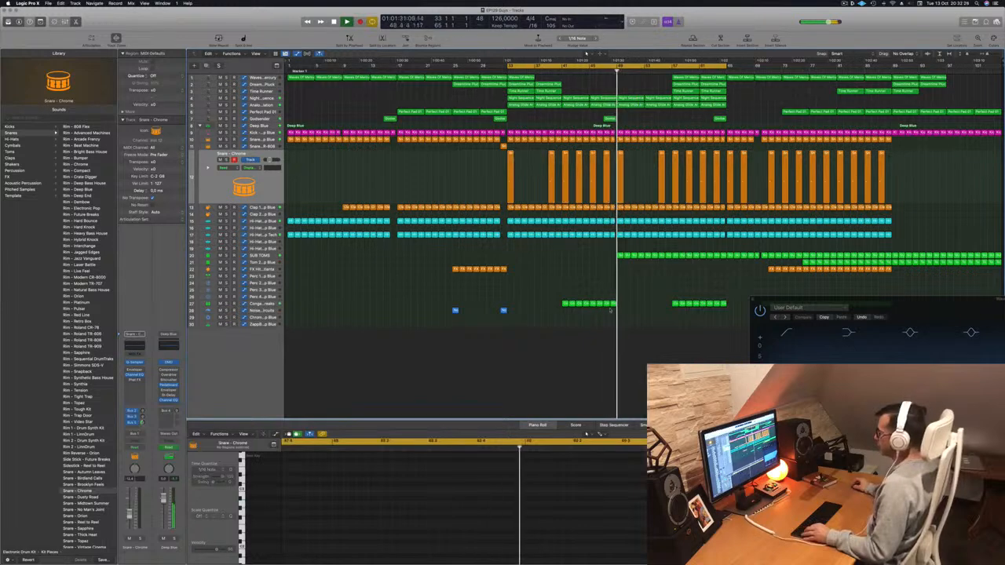
click(612, 304)
drag(612, 304, 641, 324)
click(269, 326)
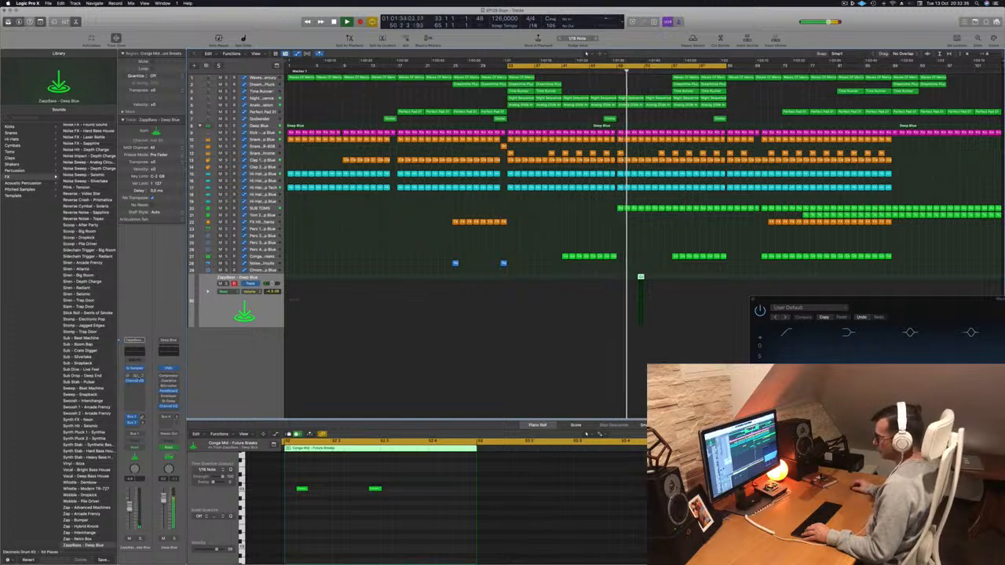
Add another bus send to the ZappBass - Deep Blue channel strip and replay from just before bar 49.
click(133, 427)
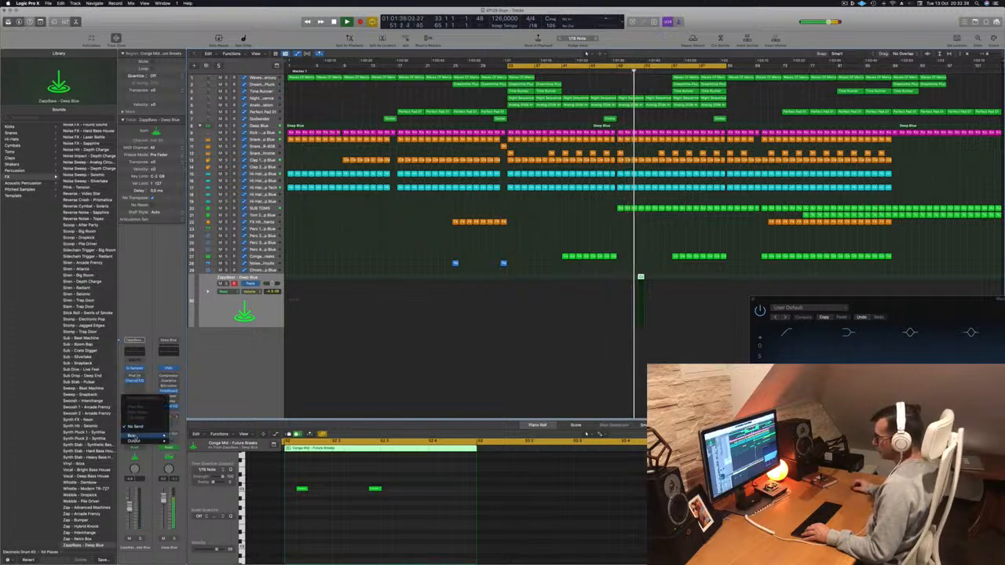
mouse_move(146, 435)
click(192, 374)
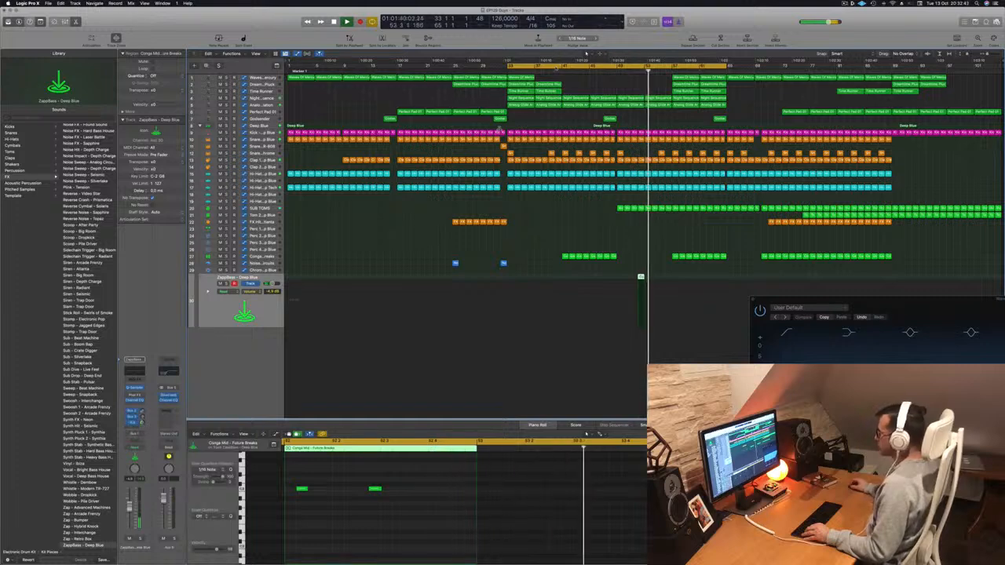
click(614, 71)
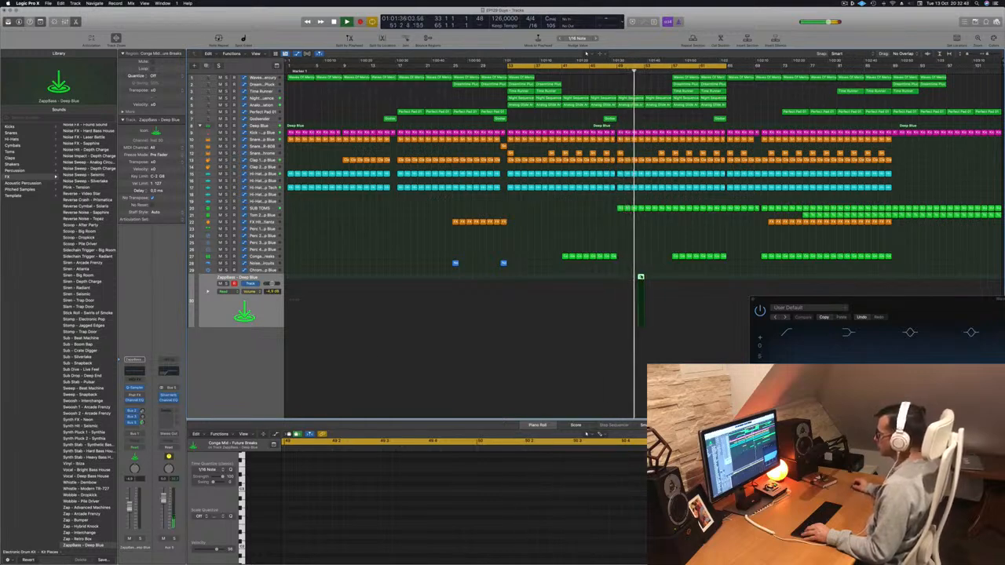
Open the ZappBass - Deep Blue region at bar 52 in the Piano Roll and place the playhead just before it.
key(e)
key(e)
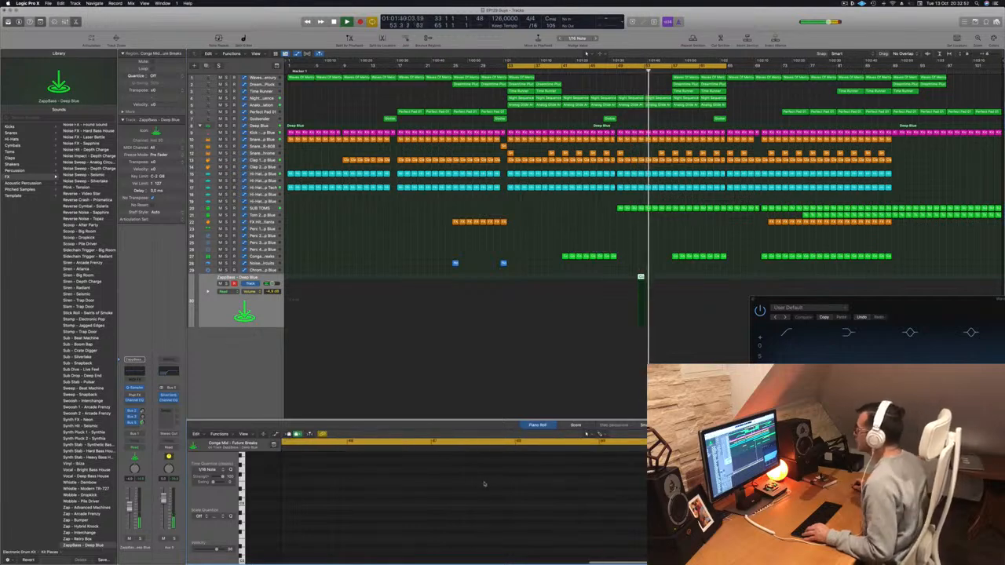
scroll(484, 481, left, 5)
click(650, 273)
double_click(641, 277)
scroll(574, 453, left, 4)
scroll(574, 453, left, 3)
scroll(474, 482, right, 10)
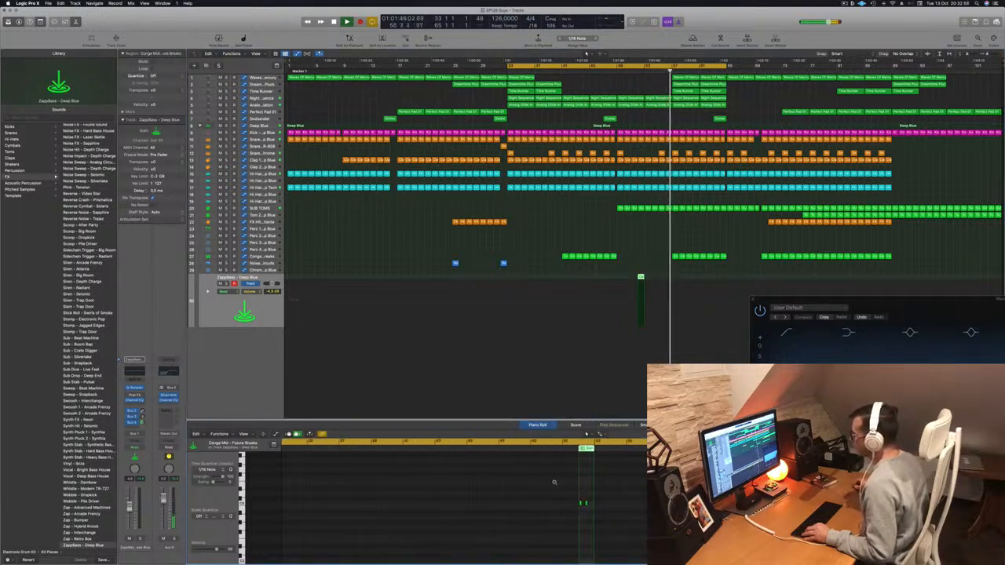
scroll(554, 482, right, 2)
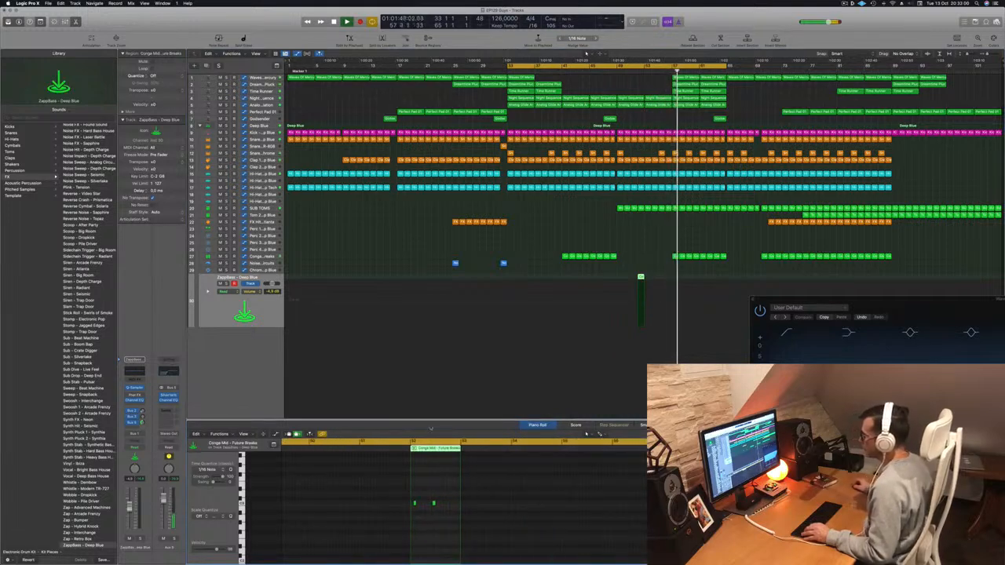
click(630, 71)
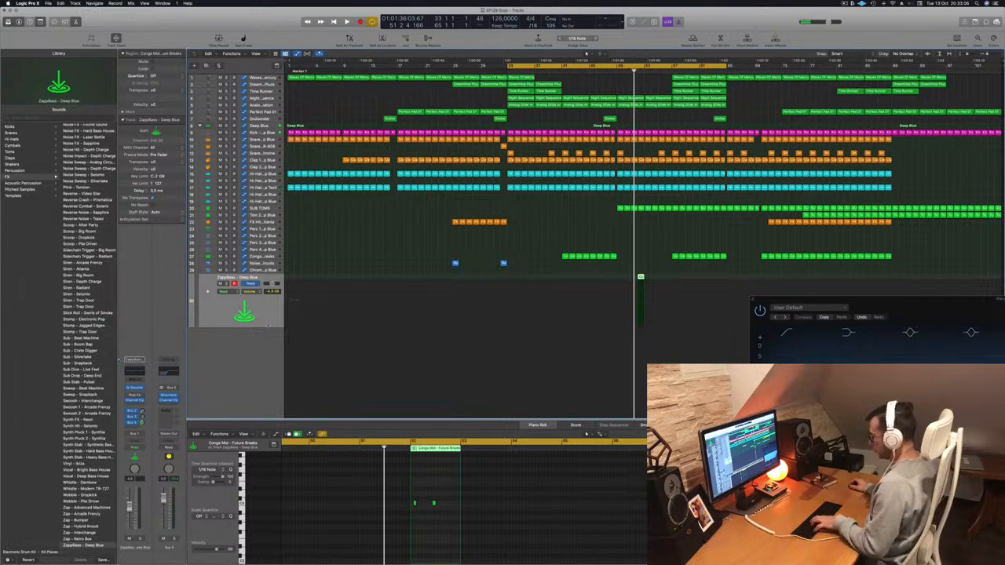
Open Musical Typing and play several notes with the ZappBass - Deep Blue patch.
key(super+k)
key(g)
key(h)
key(j)
key(j)
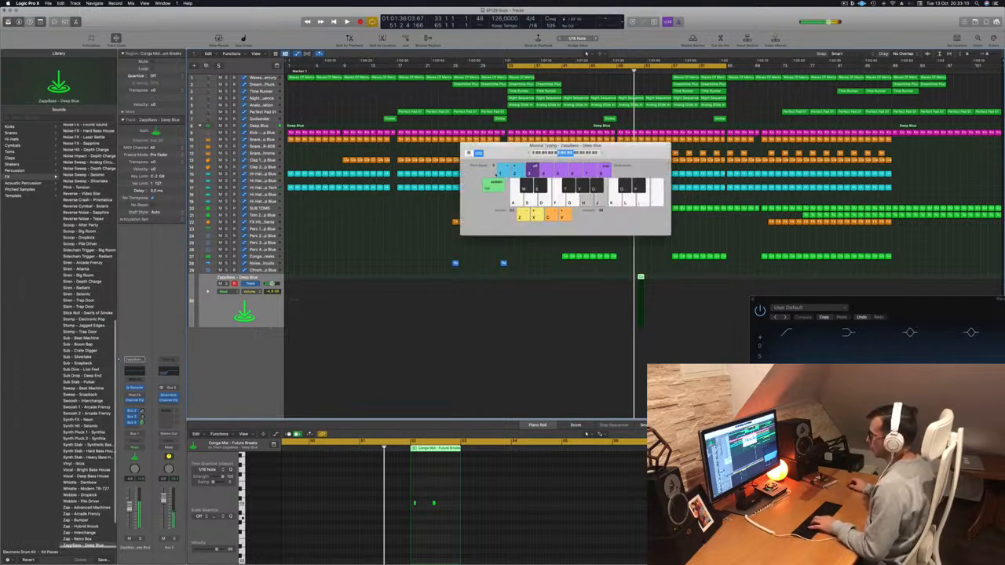
key(h)
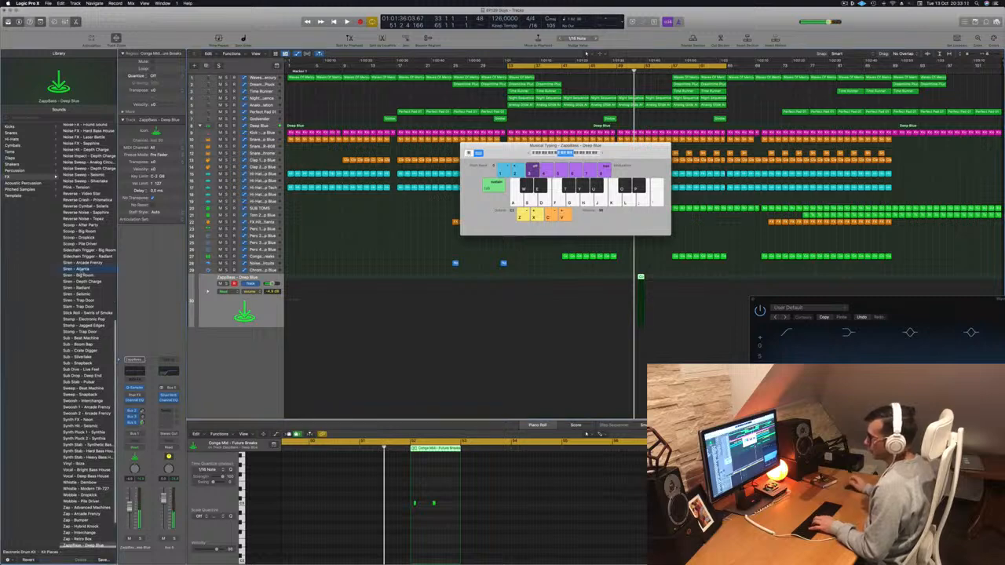
Try the FX patches Siren - Atlanta and Scoop - After Party on the track by playing notes with each.
key(g)
key(h)
key(d)
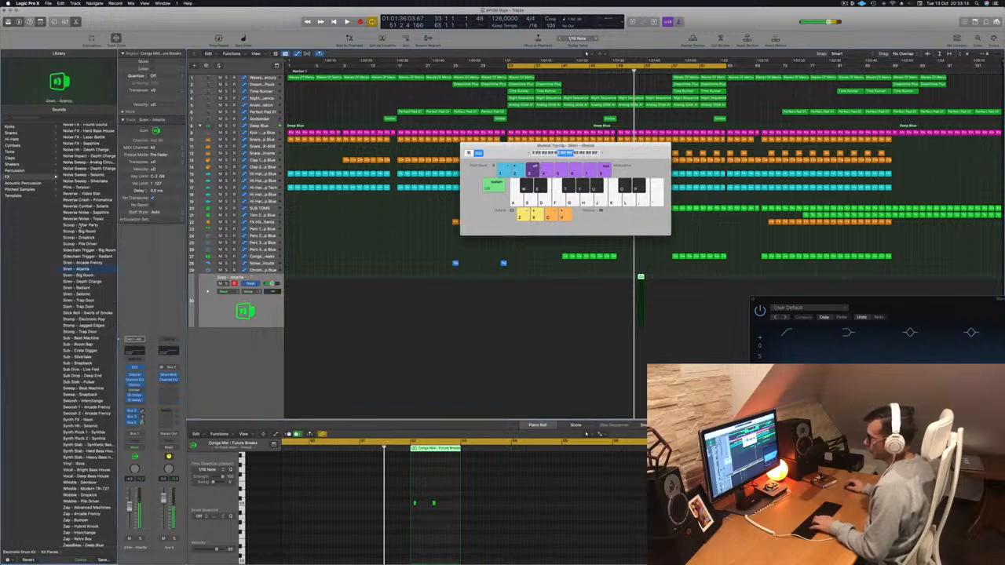
click(82, 226)
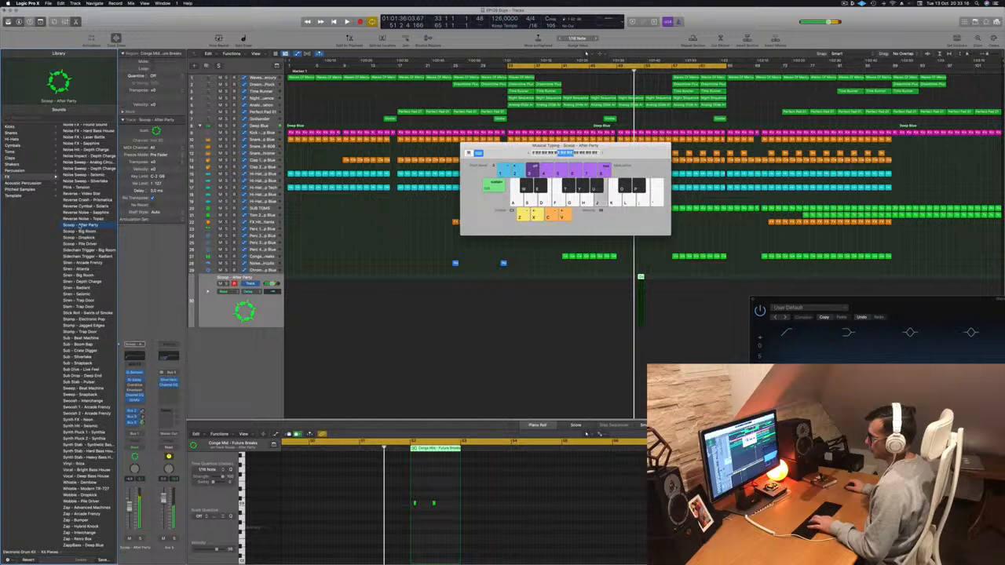
key(d)
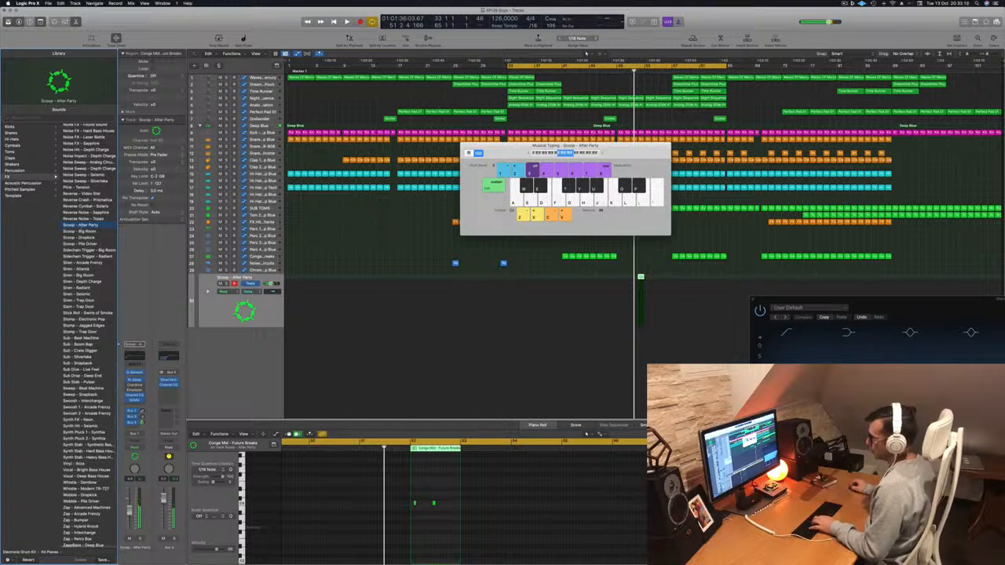
key(g)
key(h)
Try the FX patches Plink - Tension and Vinyl - Ibiza on the track.
click(73, 188)
key(d)
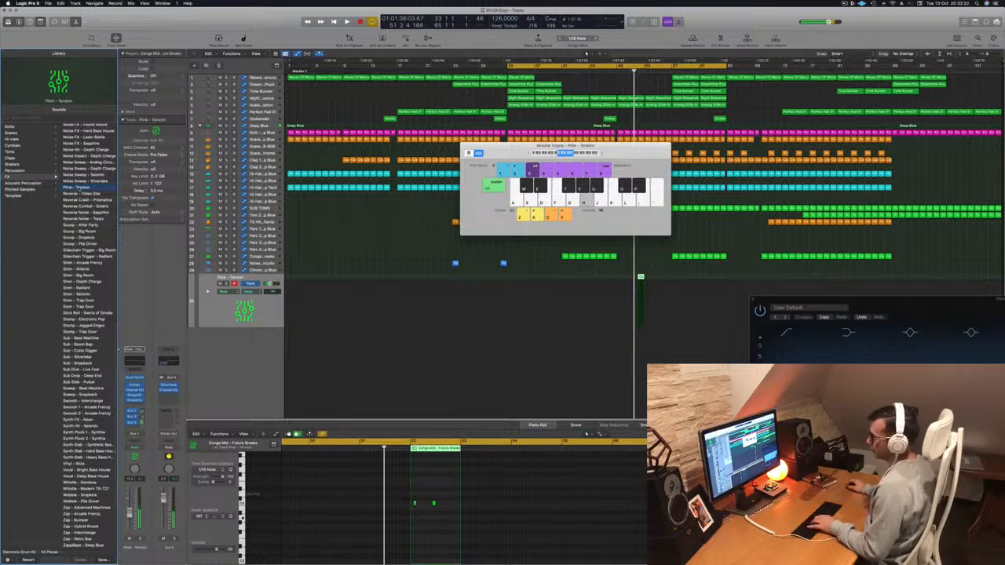
key(d)
key(h)
scroll(80, 420, down, 4)
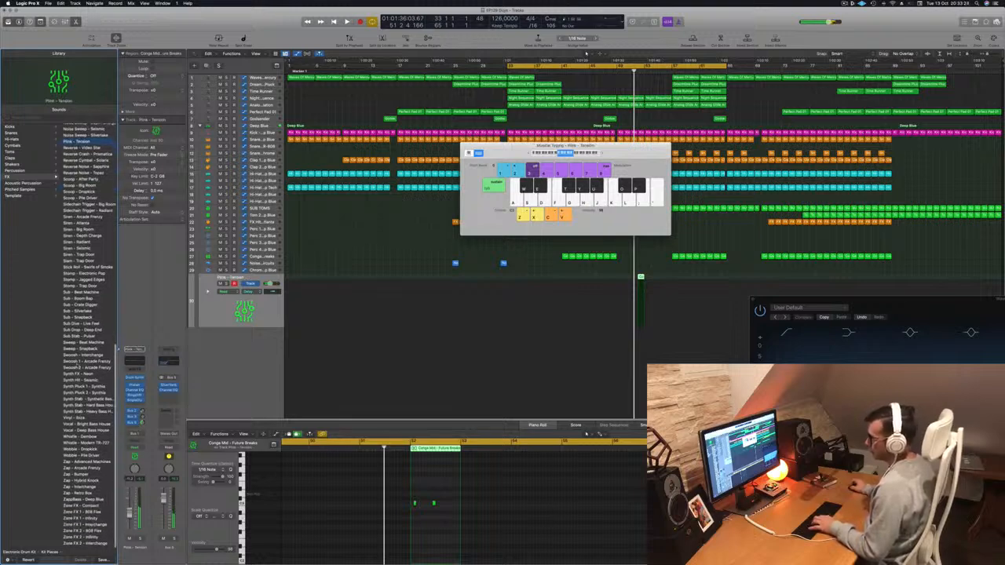
click(80, 420)
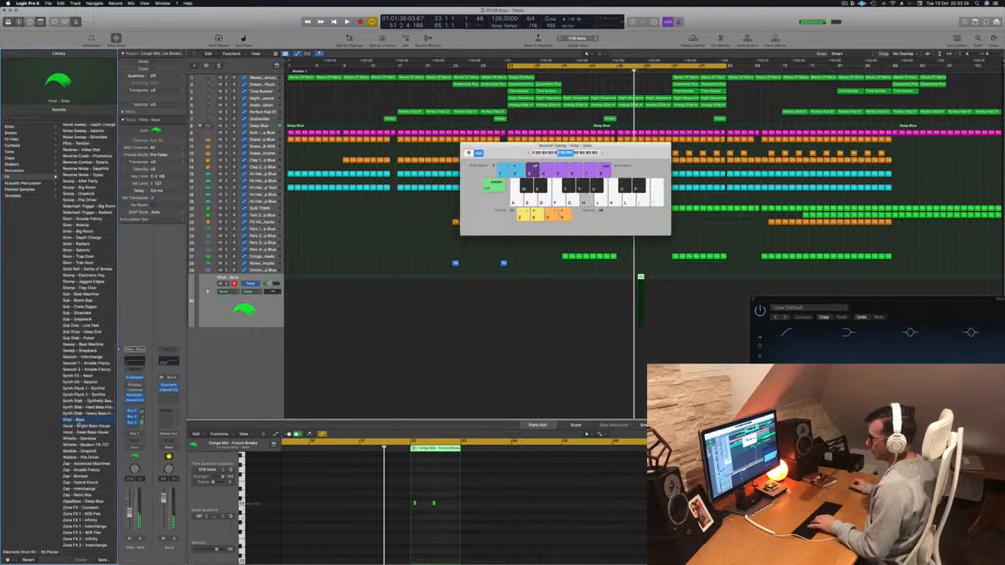
Compare Vocal - Deep Bass House with Vocal - Bright Bass House by playing notes, leaving the Bright patch loaded.
scroll(79, 423, down, 1)
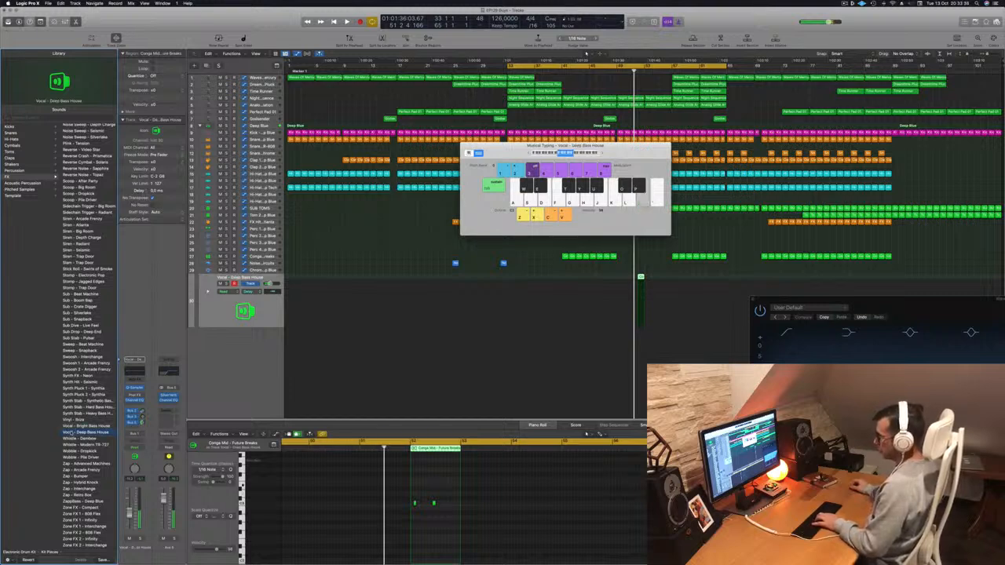
key(k)
key(j)
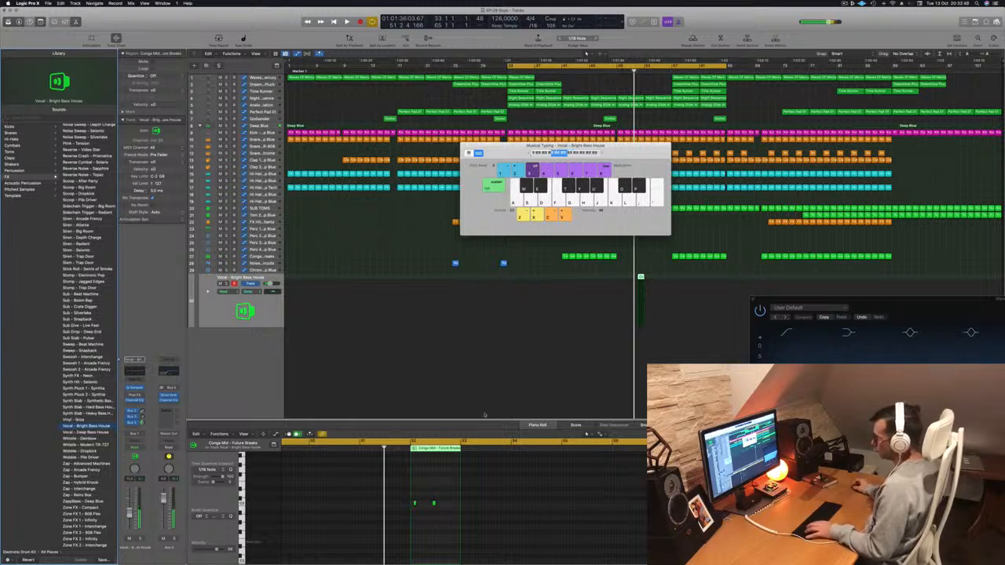
Select the notes of the bar 52 region, shift them to a lower pitch, and replay from around bar 49.
drag(444, 499, 398, 514)
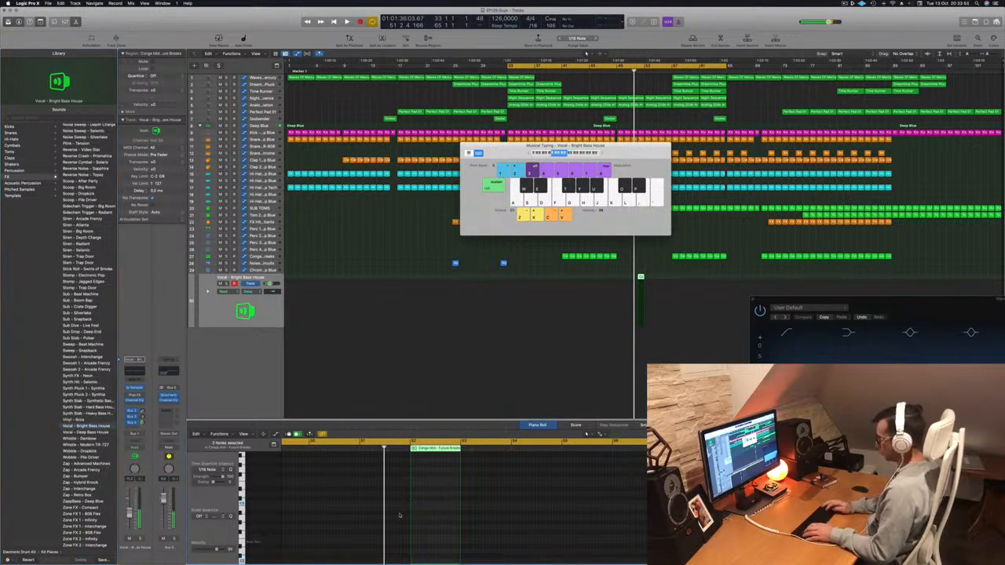
key(space)
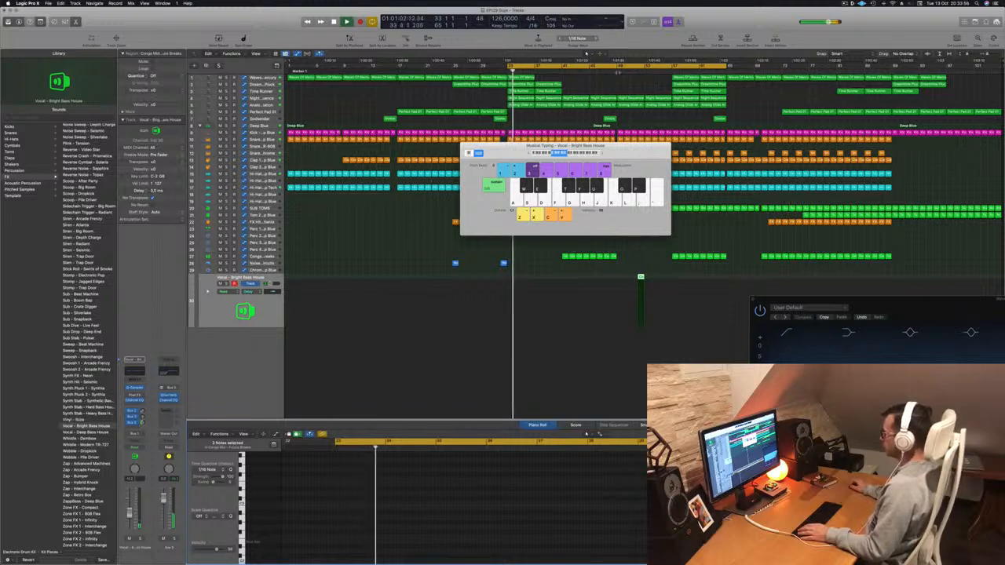
click(617, 73)
scroll(558, 474, left, 5)
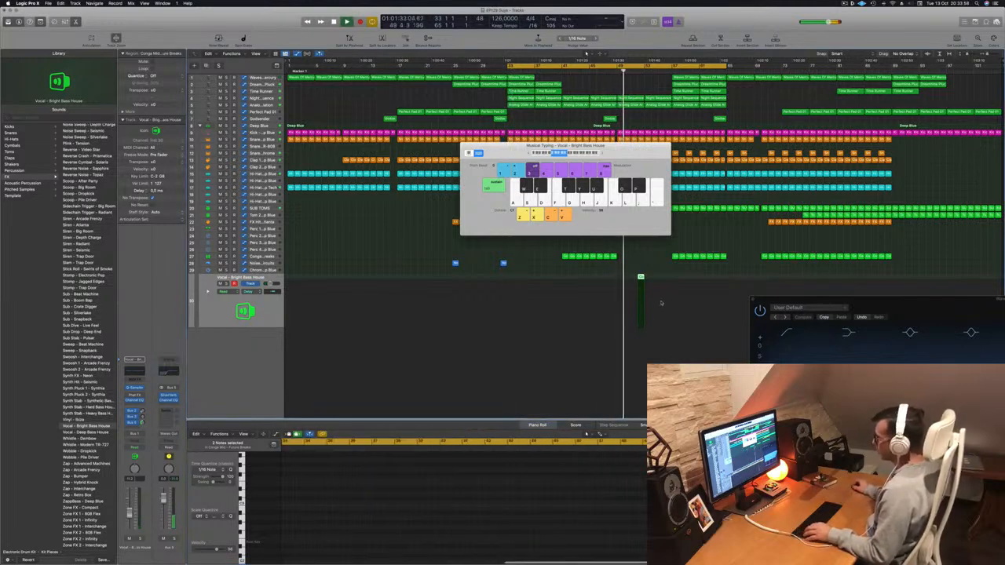
scroll(556, 516, left, 5)
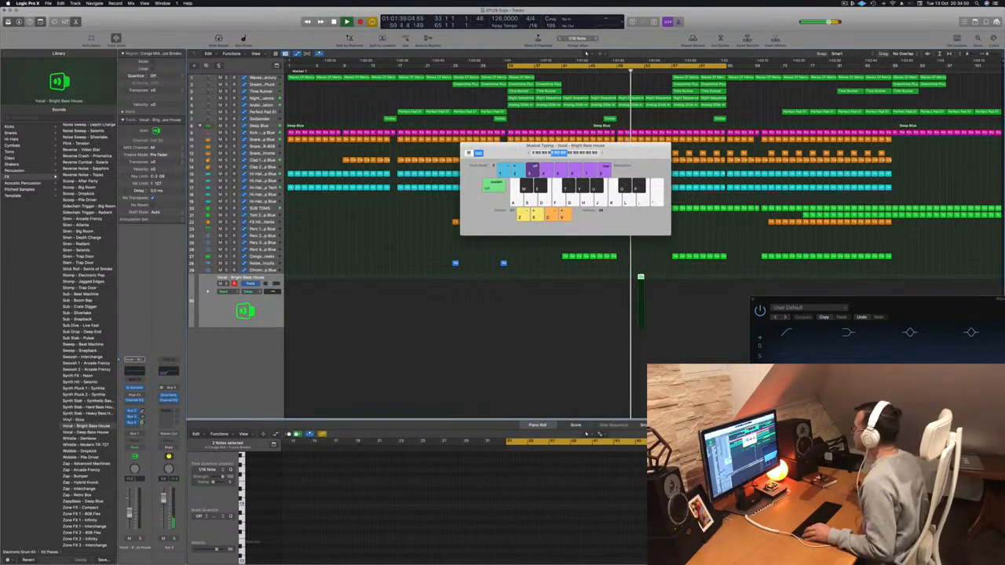
scroll(555, 502, up, 4)
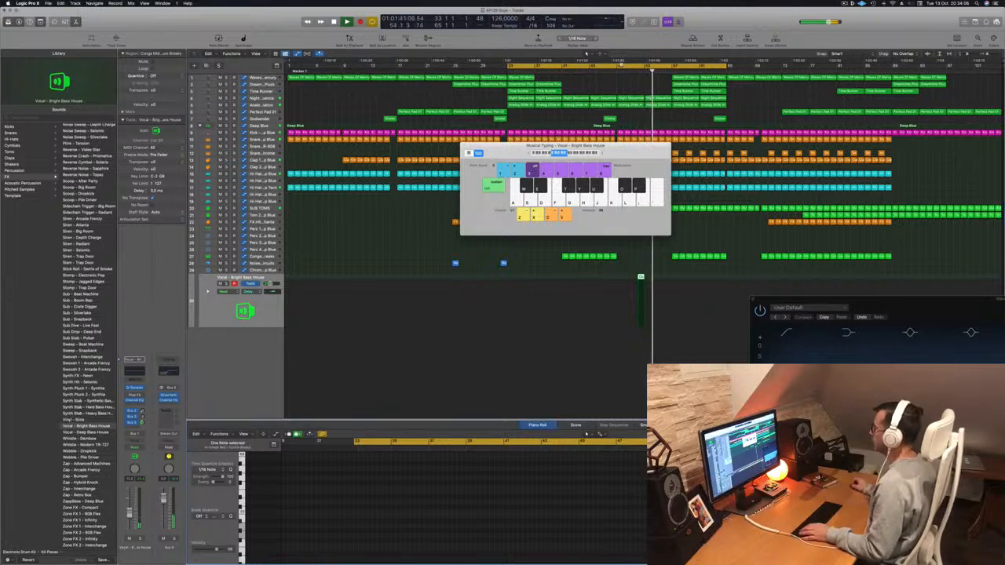
click(626, 72)
Move the Musical Typing window aside and copy the vocal region from bar 52 to bar 56 on the same track.
scroll(657, 280, up, 4)
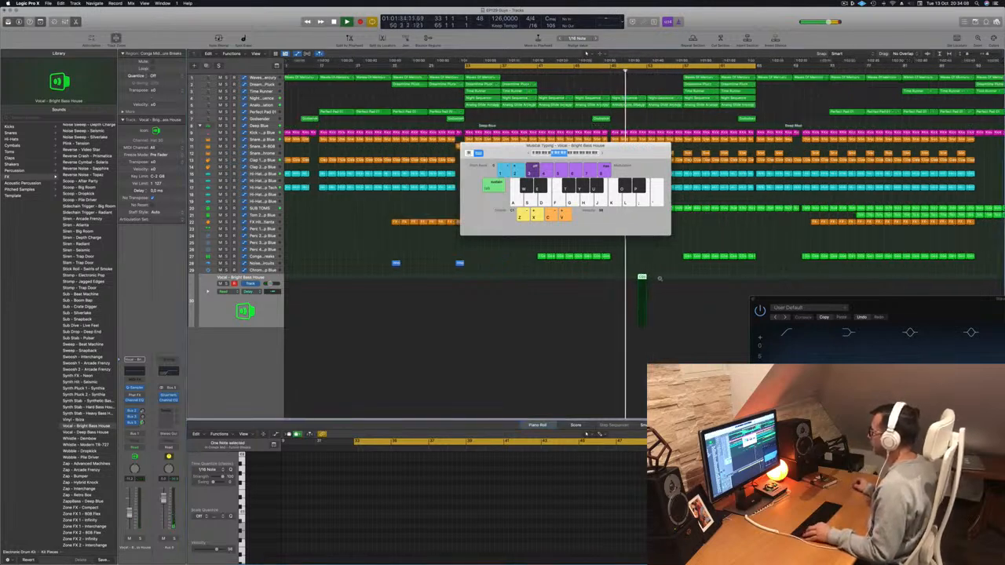
scroll(661, 279, up, 2)
drag(634, 149, 877, 92)
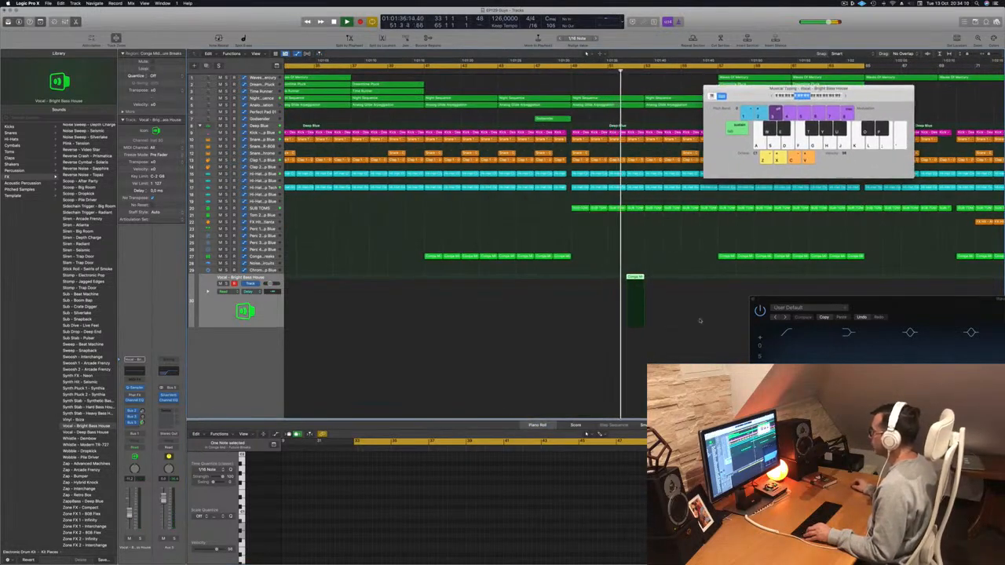
click(560, 72)
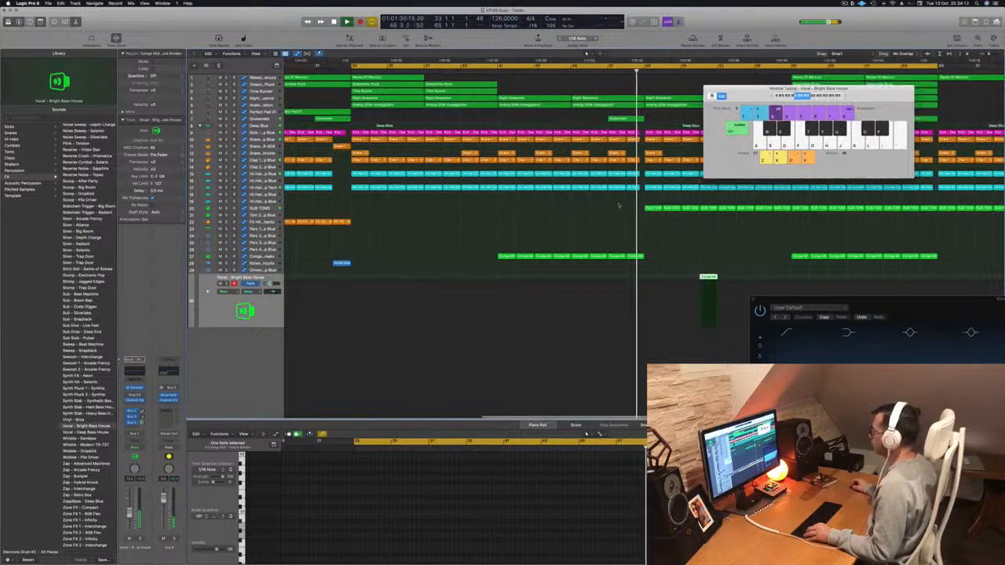
drag(708, 280, 785, 285)
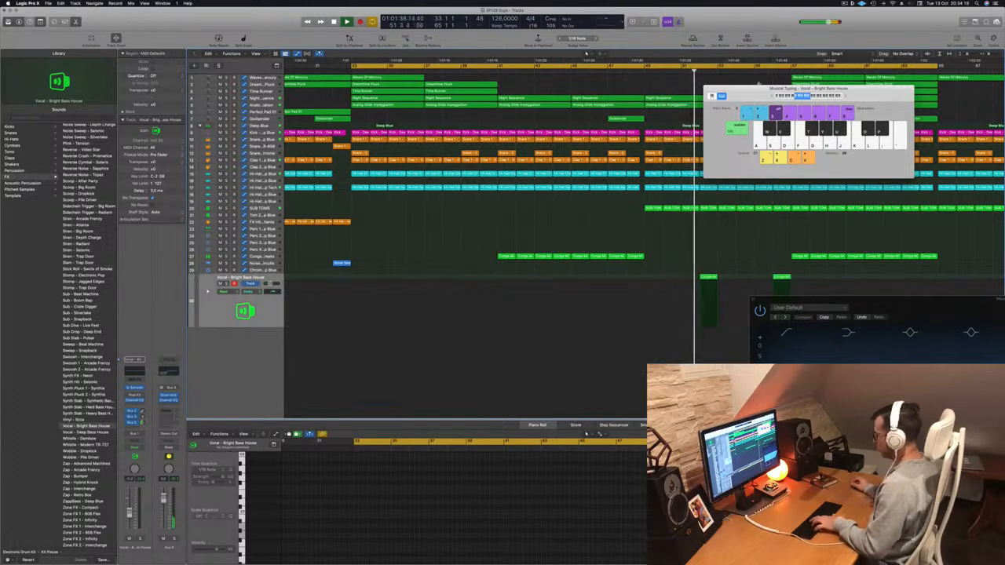
Close Musical Typing, switch the track to the Vocal - Deep Bass House patch, and replay from about bar 51.
key(super+k)
scroll(633, 222, left, 8)
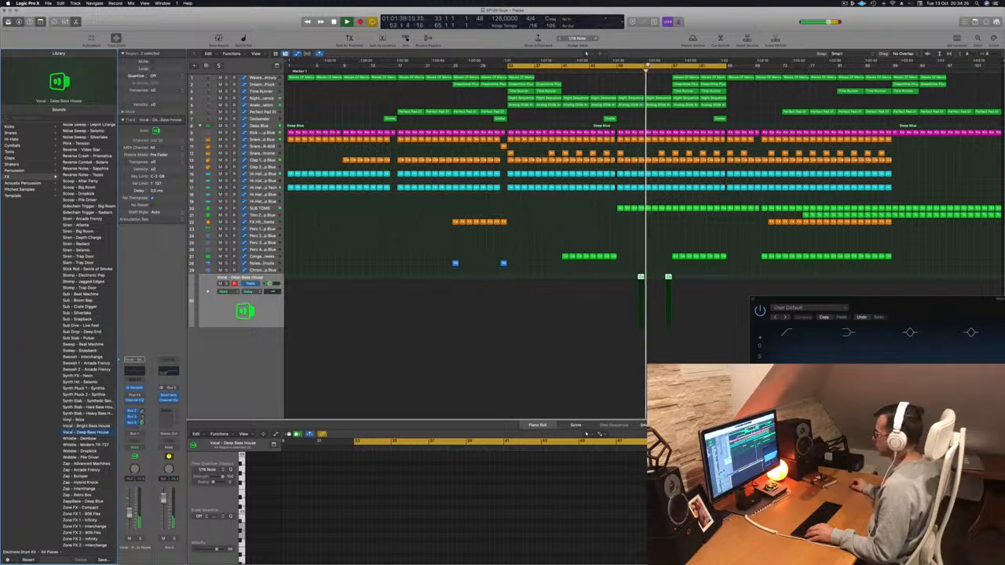
click(631, 72)
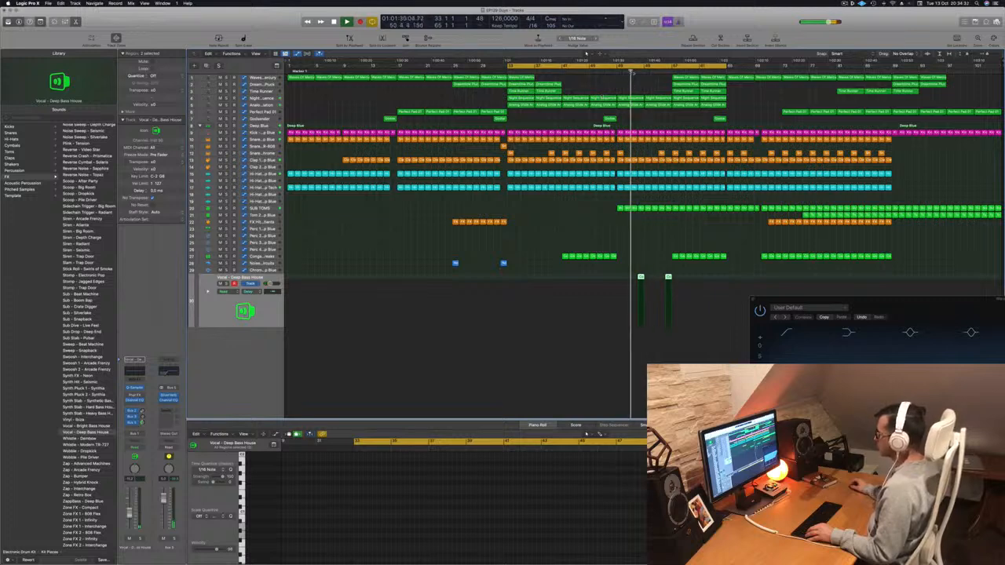
Reopen the Piano Roll with the notes of both vocal regions selected and replay the passage around bar 52.
key(p)
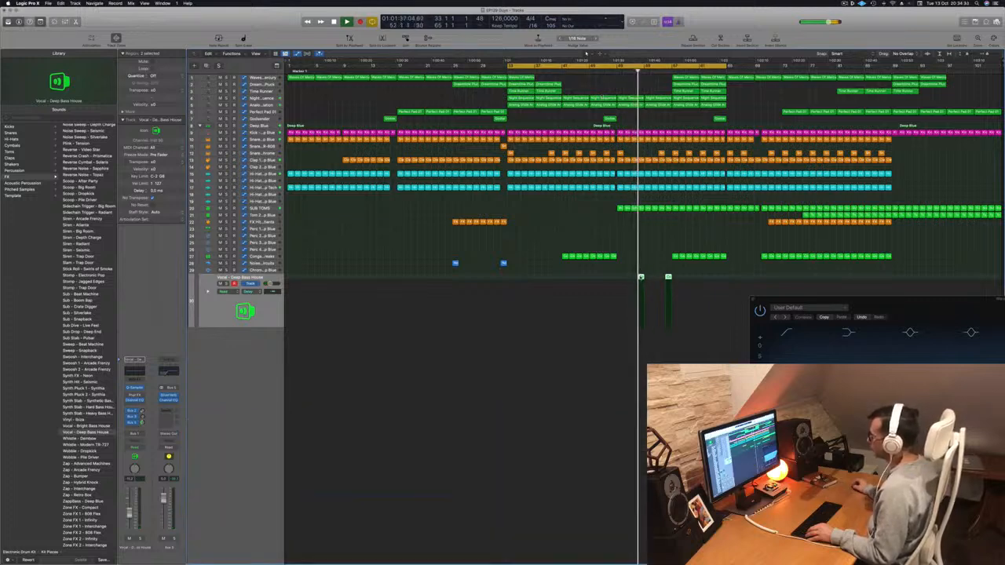
key(p)
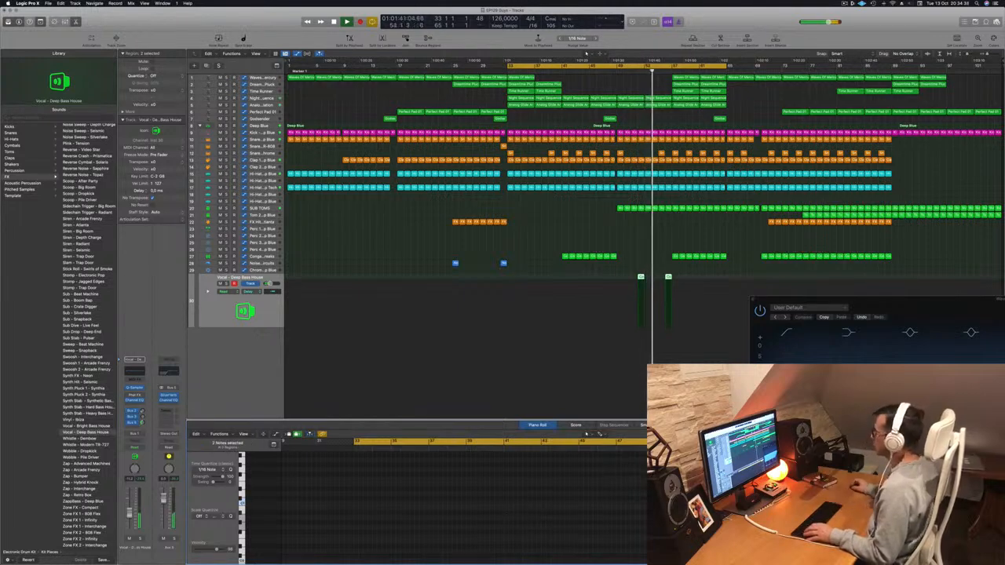
click(636, 71)
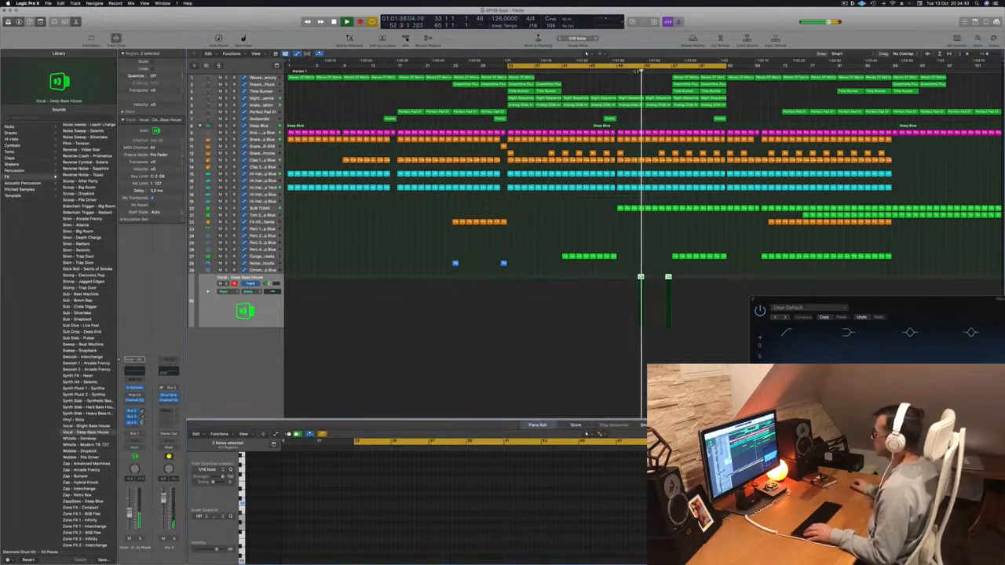
click(630, 73)
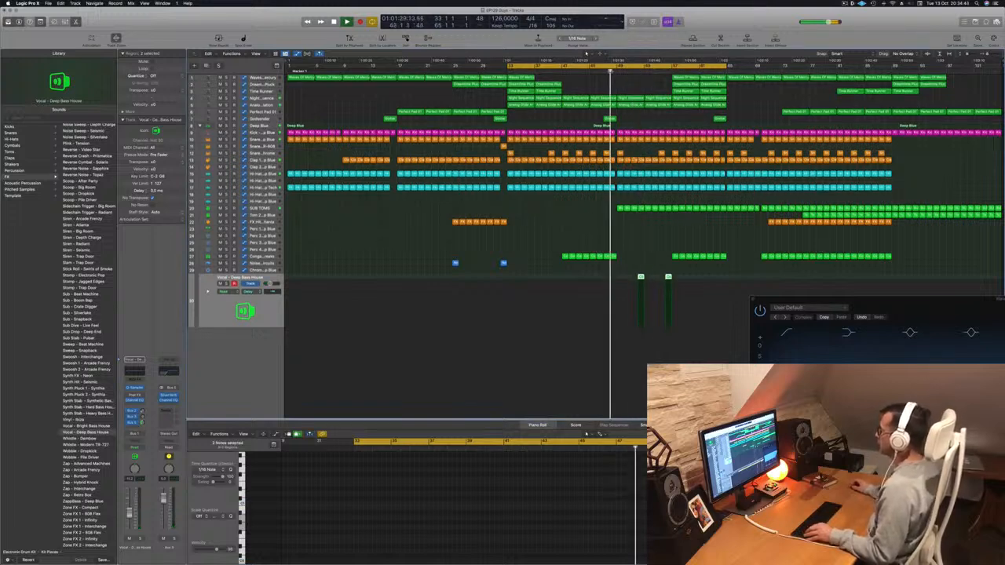
Select the Analog Glide Arpeggiation track, solo it briefly to check its sound, and restart playback from bar 33.
click(270, 106)
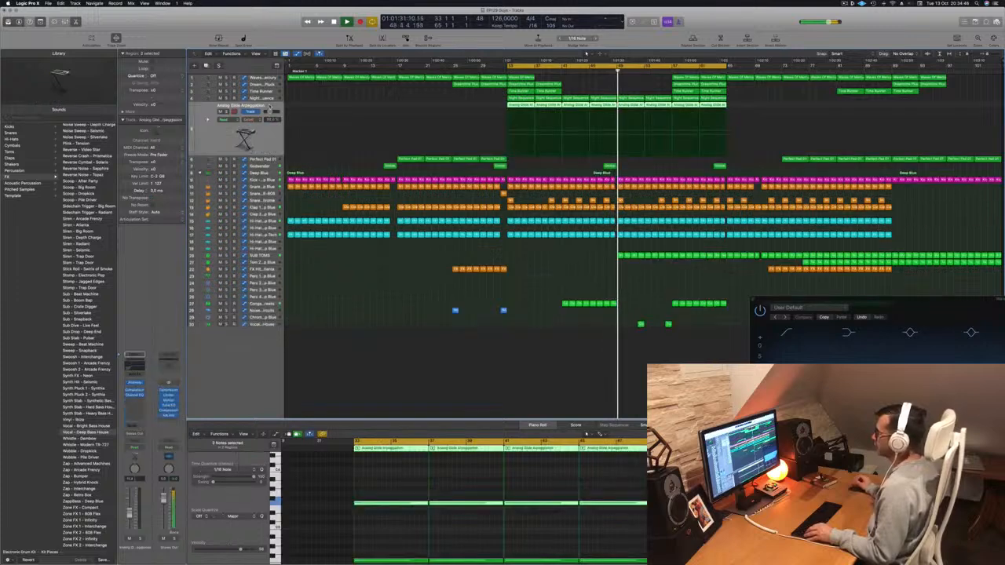
click(227, 112)
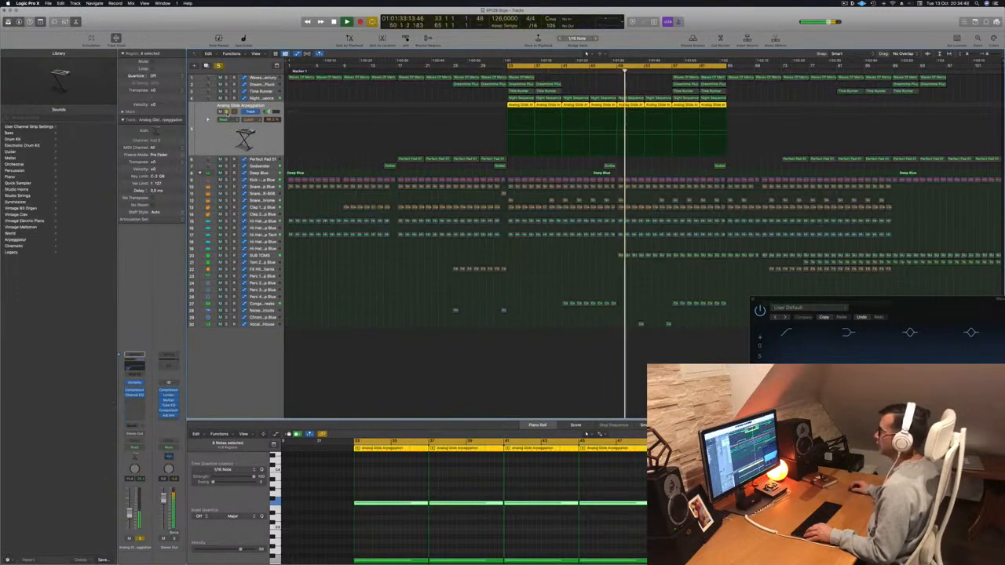
click(227, 113)
key(space)
key(space)
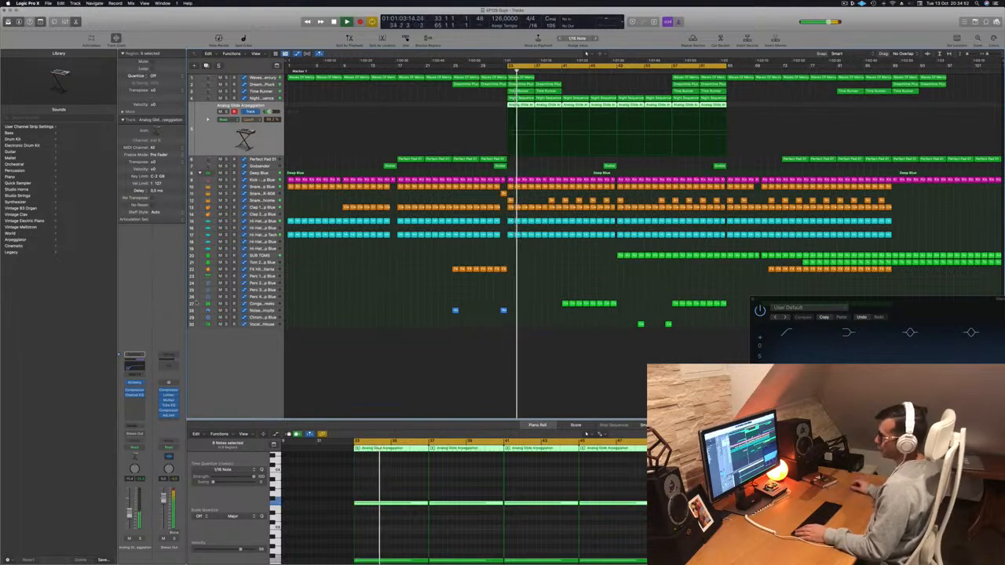
Set the Analog Glide Arpeggiation track's automation mode to Touch and open its Alchemy instrument.
click(134, 447)
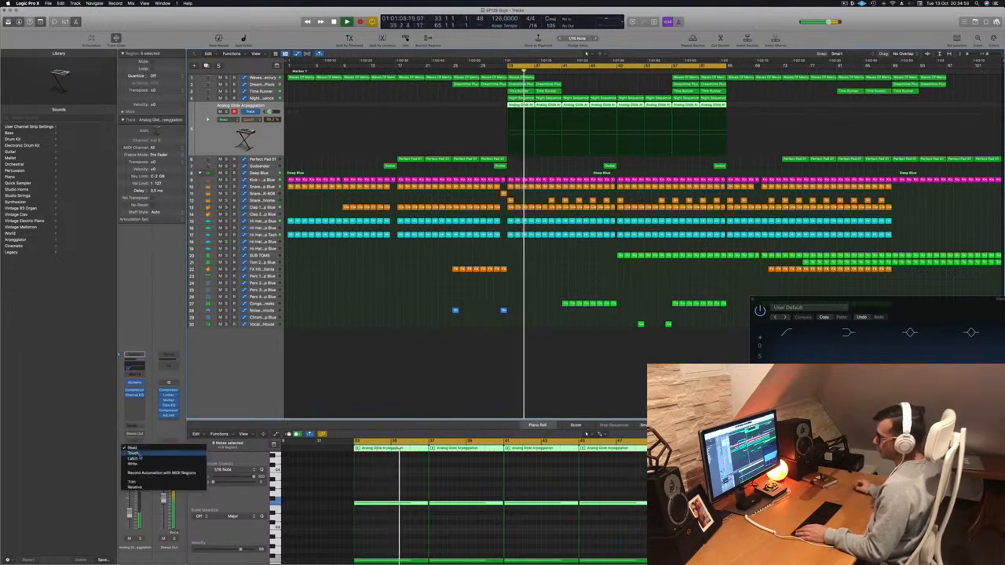
click(135, 453)
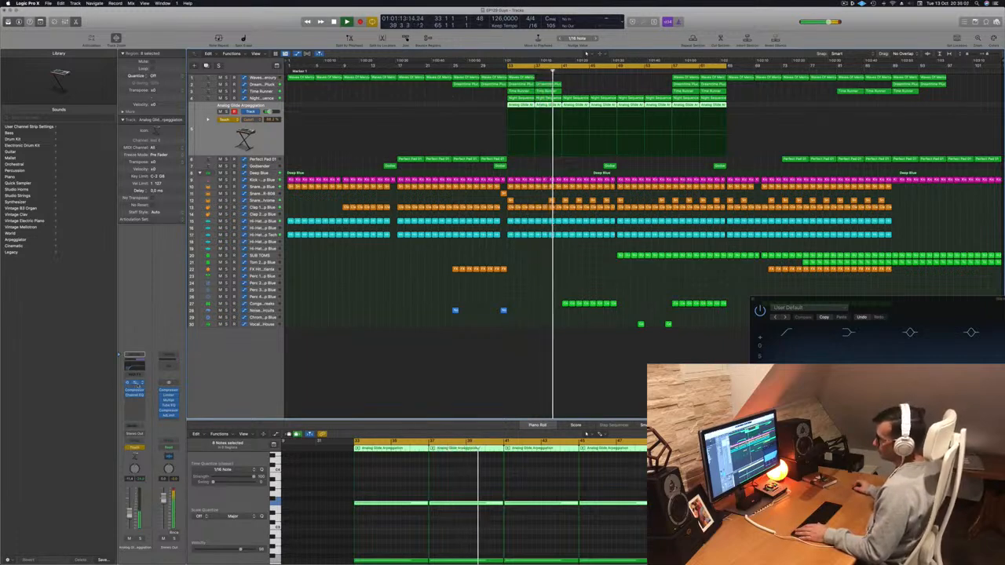
click(135, 383)
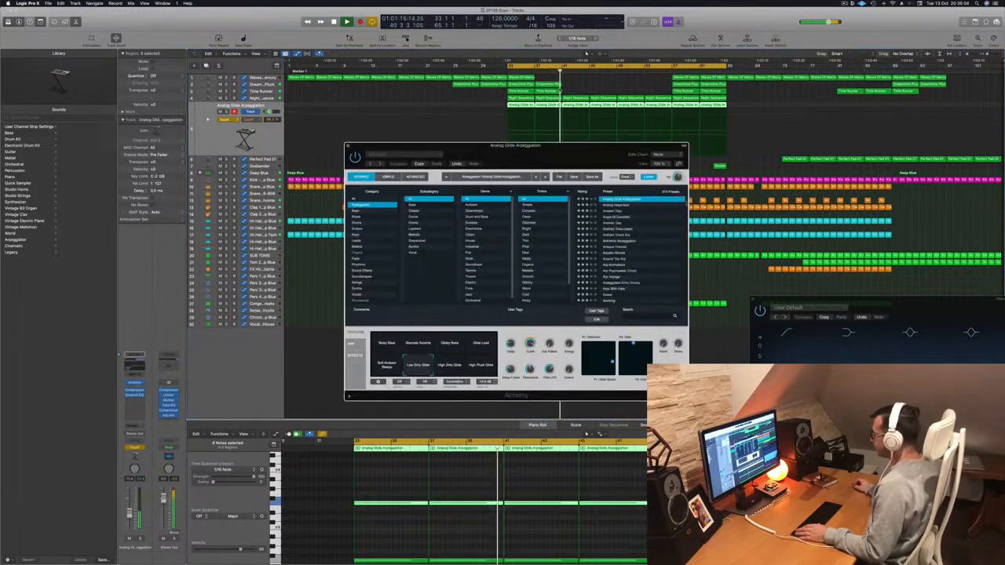
Write Cutoff automation for the Analog Glide Arpeggiation from Alchemy, close the instrument, and anchor the automation at bar 41.
drag(559, 144, 783, 128)
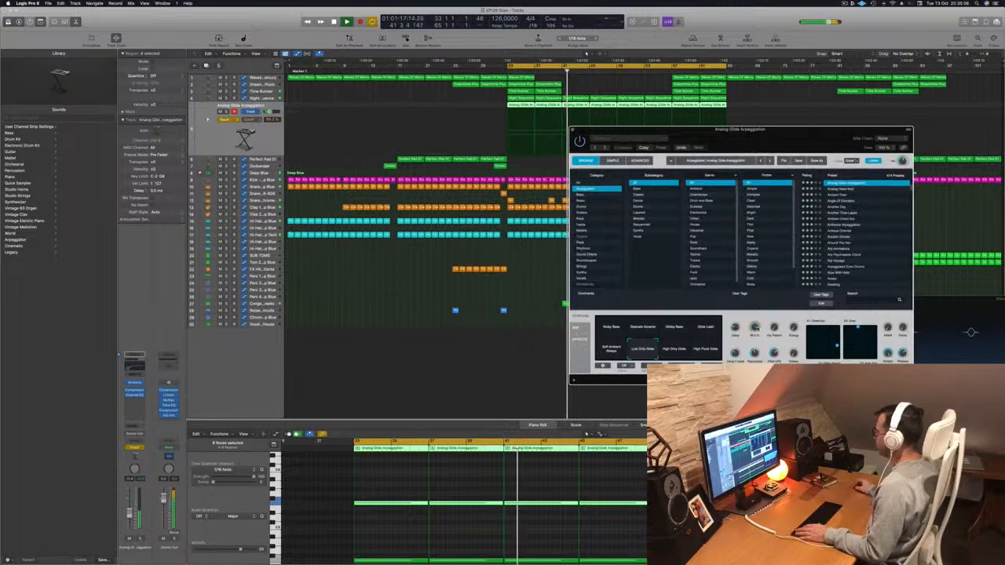
drag(755, 328, 660, 160)
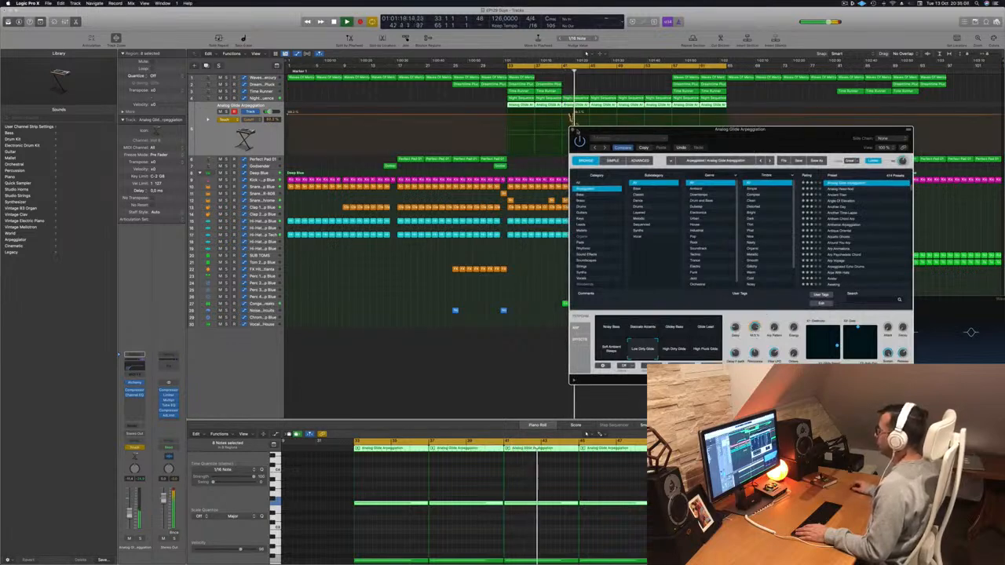
click(572, 130)
drag(575, 116, 562, 117)
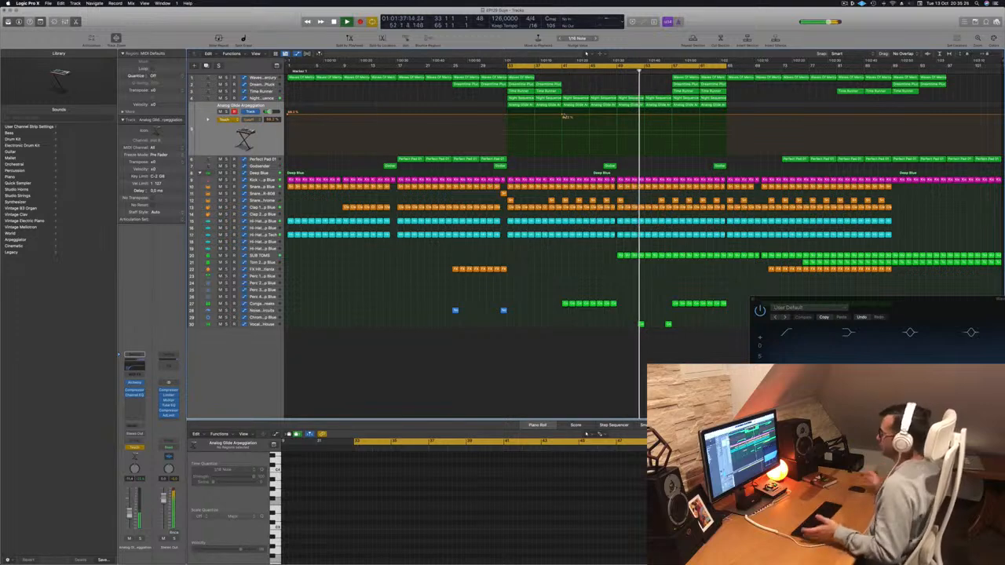
Add cutoff automation points at bars 49 and 57 and lower the bar 49 point into a V-shaped dip while playing from bar 41.
click(561, 68)
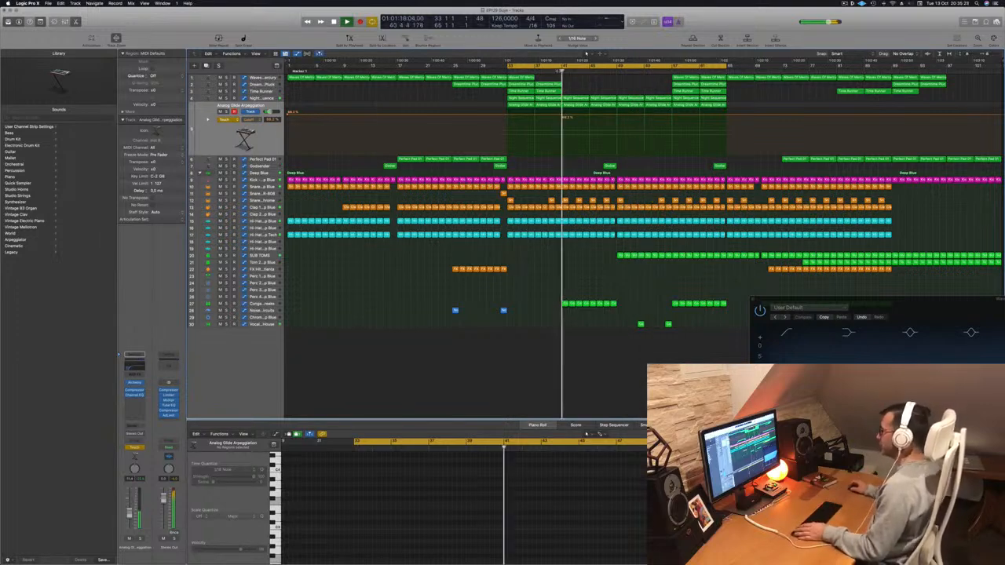
click(616, 116)
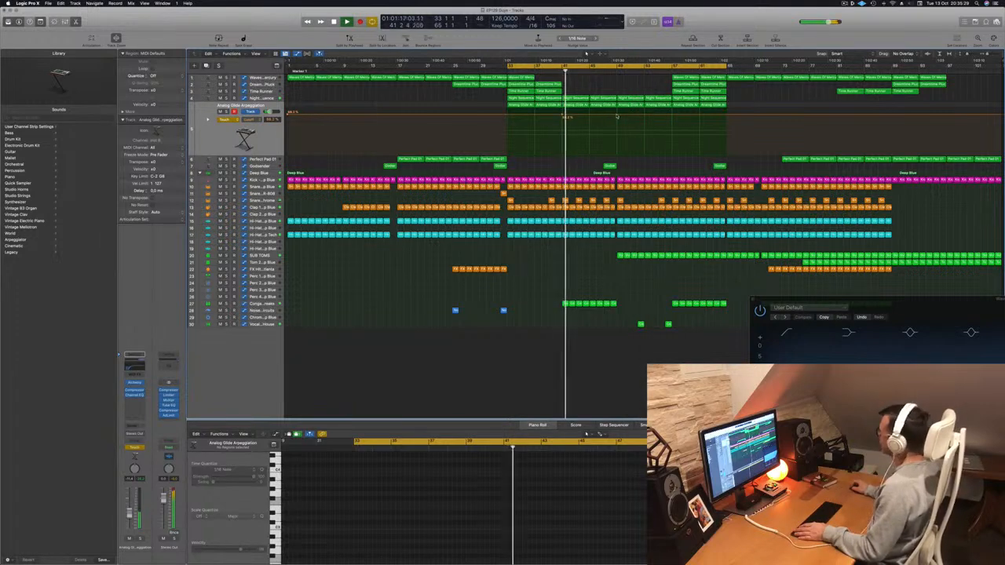
click(673, 115)
drag(617, 115, 620, 137)
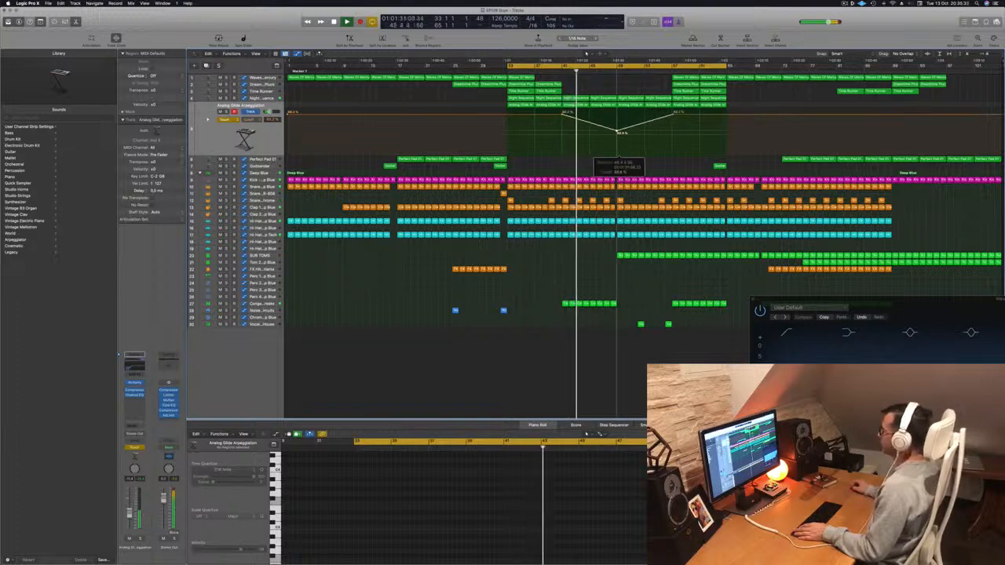
Set the Analog Glide Arpeggiation track's automation mode to Read and close the Piano Roll.
click(224, 120)
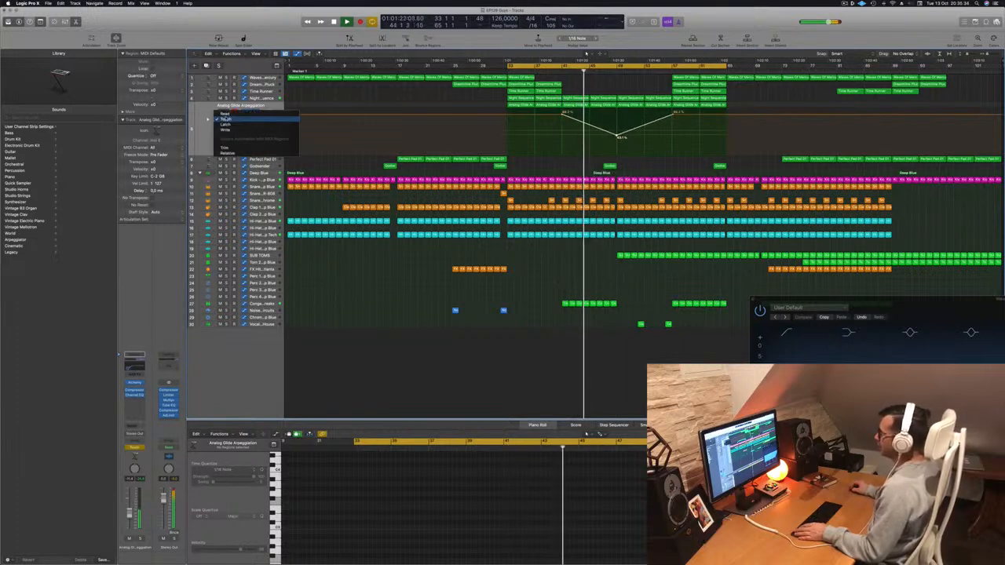
click(226, 119)
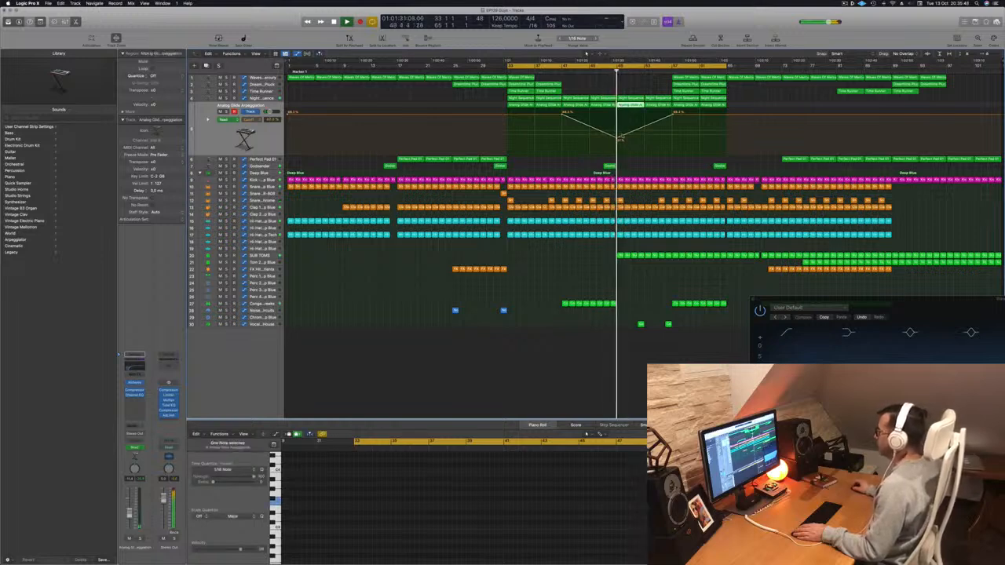
key(e)
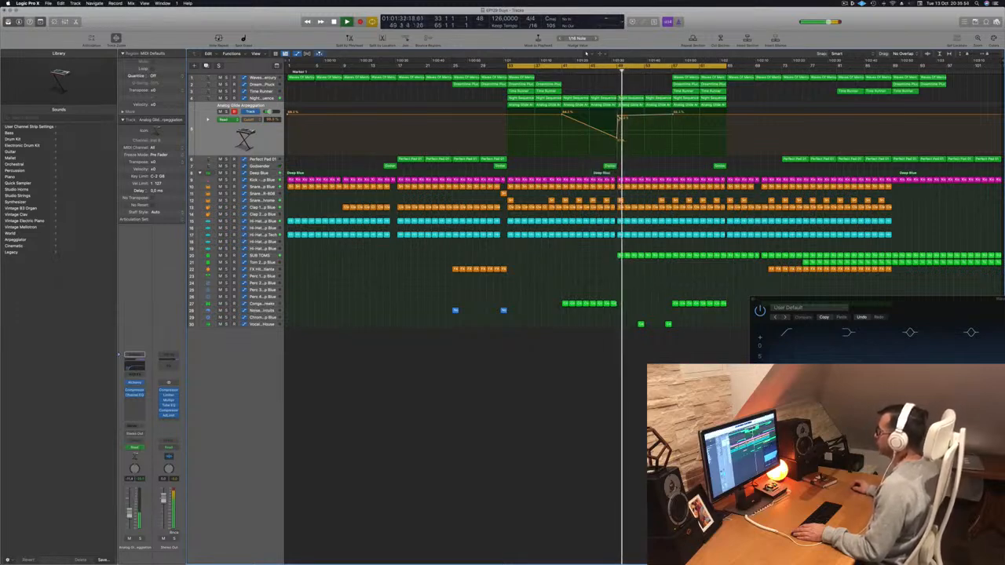
Copy Time Runner regions into bars 49 to 57 and display the Time Runner track's automation.
mouse_move(648, 92)
mouse_down()
mouse_move(633, 95)
mouse_move(660, 94)
mouse_up()
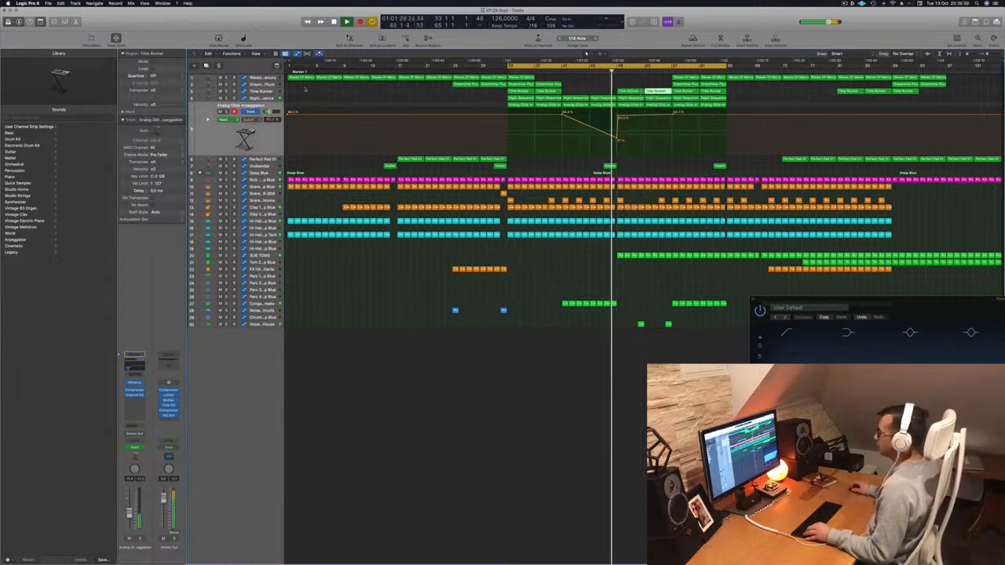
click(270, 97)
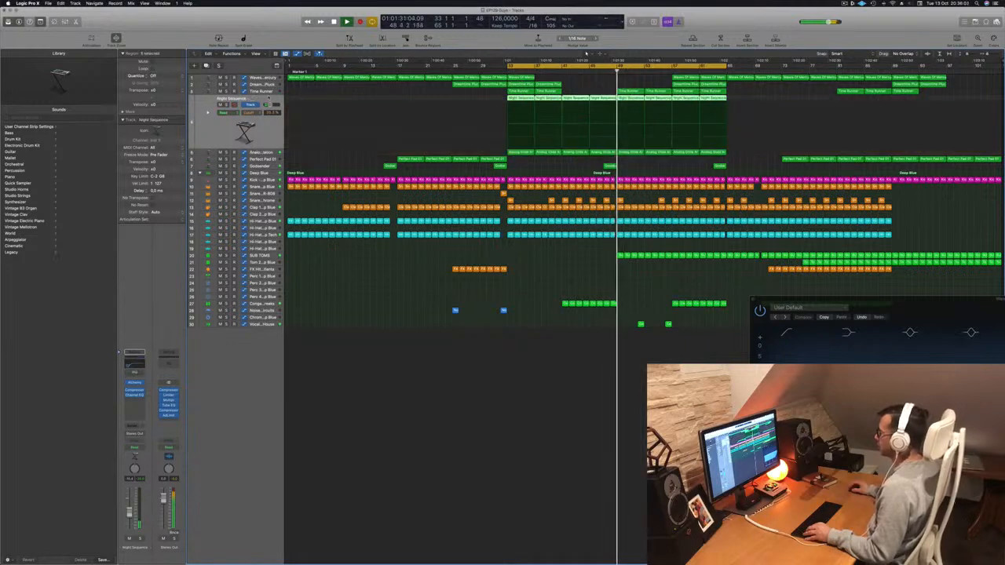
click(271, 92)
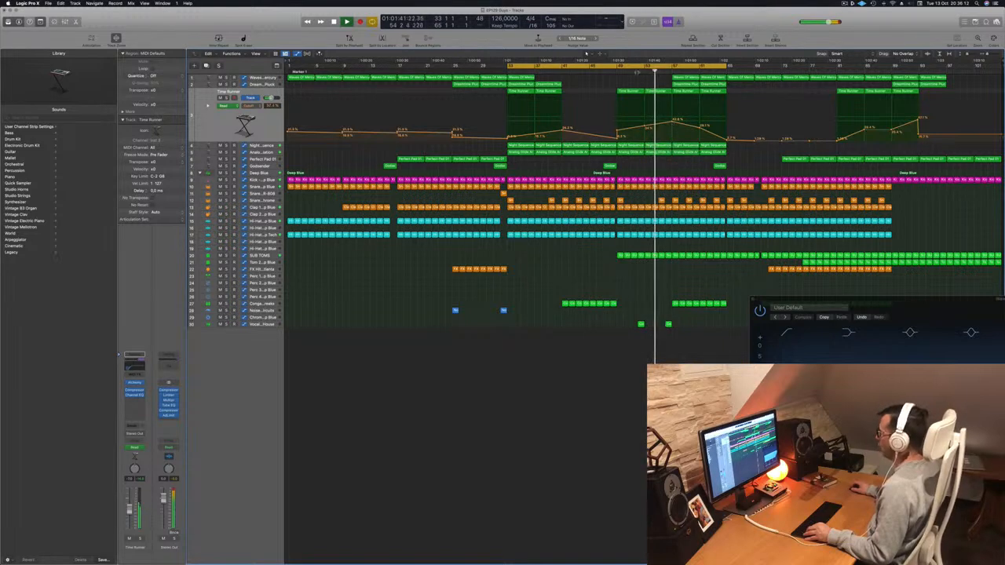
Select the Vocal - Deep Bass House track and open its two regions after bar 51 in the Piano Roll.
click(262, 324)
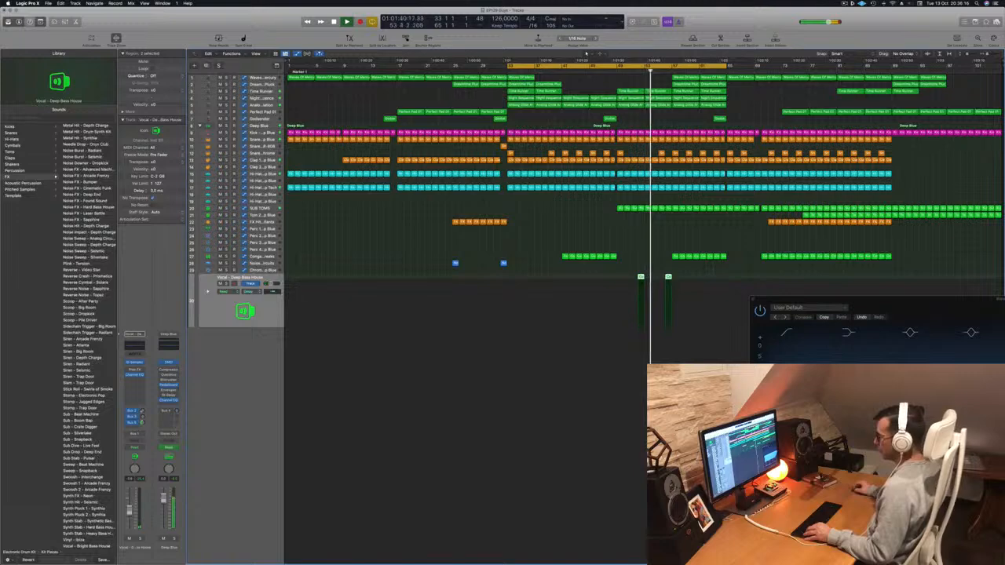
key(super+Right)
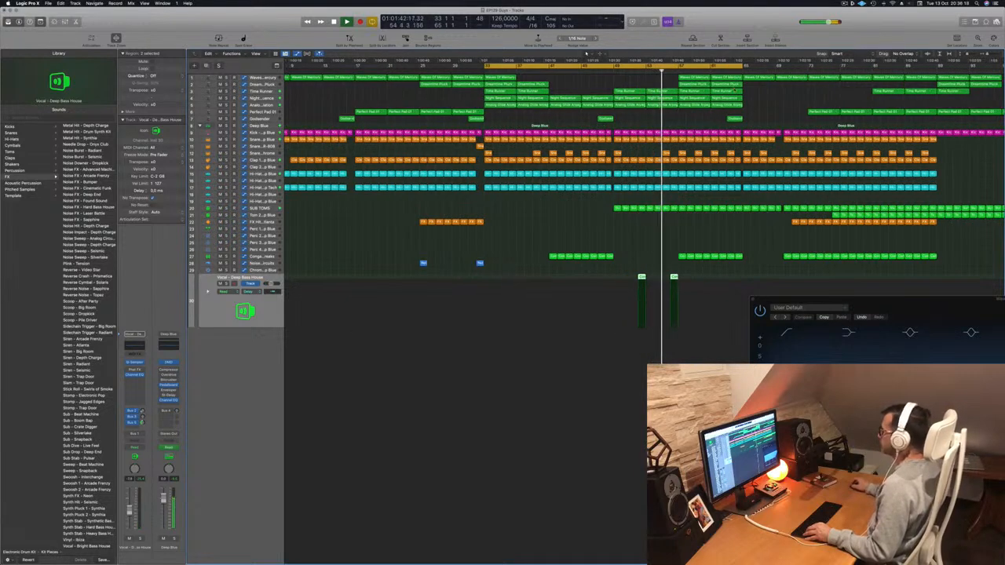
scroll(689, 200, down, 1)
scroll(689, 198, up, 4)
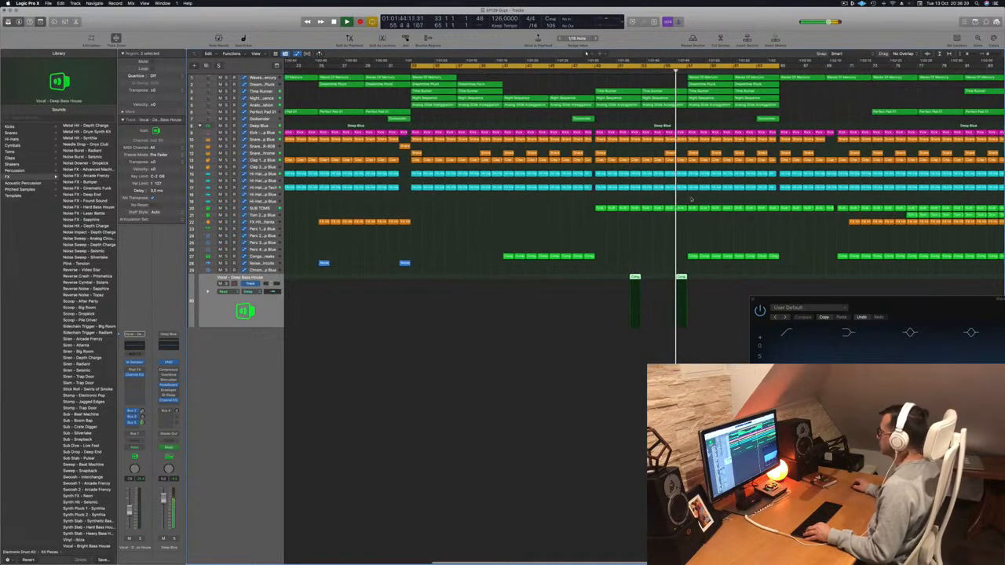
scroll(693, 160, down, 2)
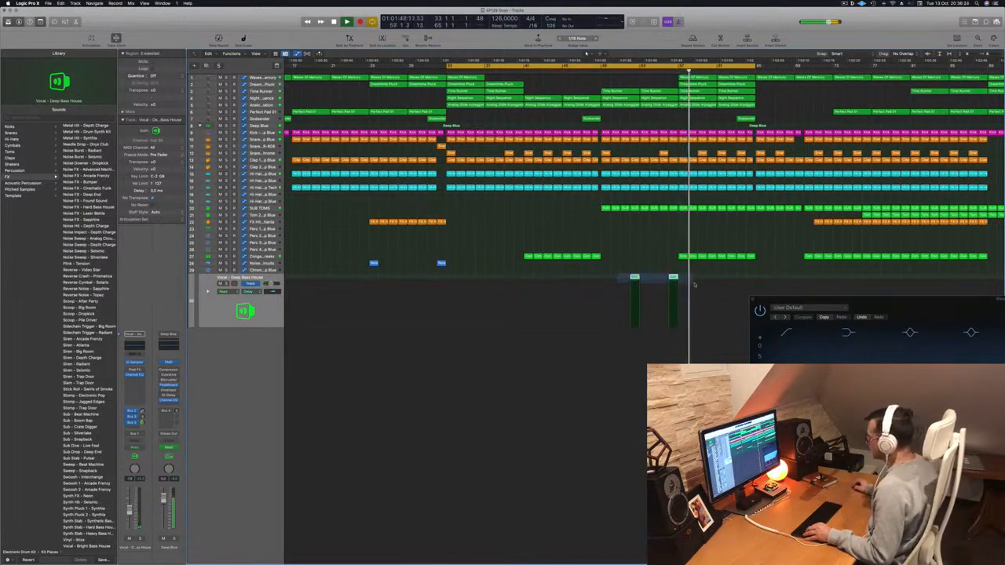
key(p)
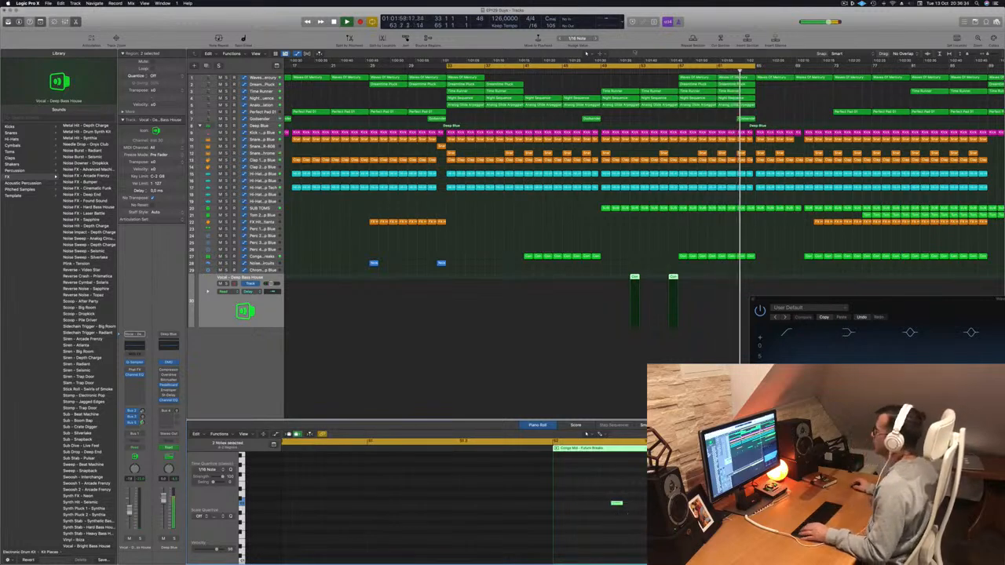
Replay the vocal FX passage from about bar 48.
click(593, 72)
scroll(593, 71, left, 3)
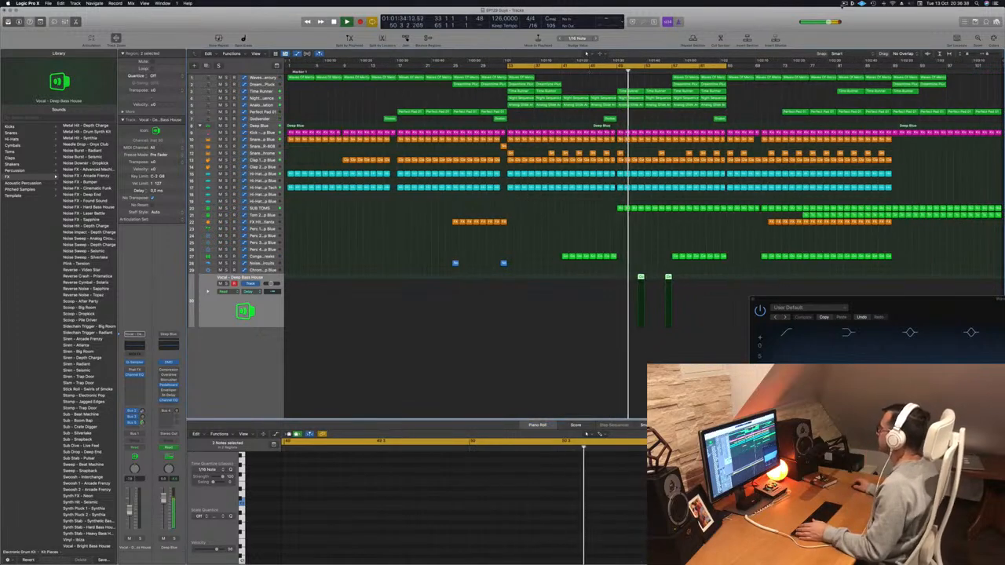
click(845, 3)
click(739, 21)
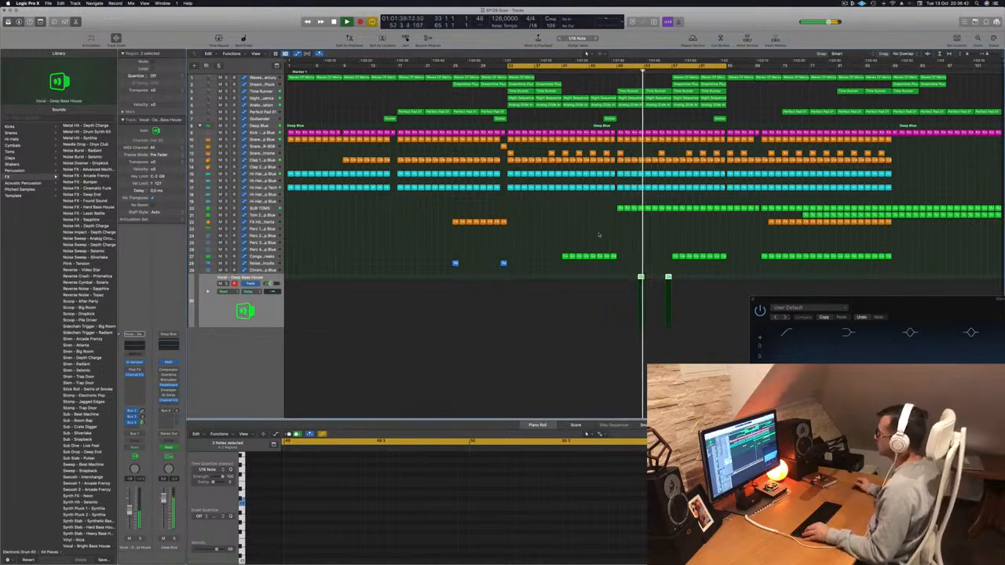
Raise the low-cut frequency in the Vocal - Deep Bass House track's Channel EQ to just under 200 Hz and close the EQ.
scroll(620, 238, up, 2)
scroll(664, 242, up, 2)
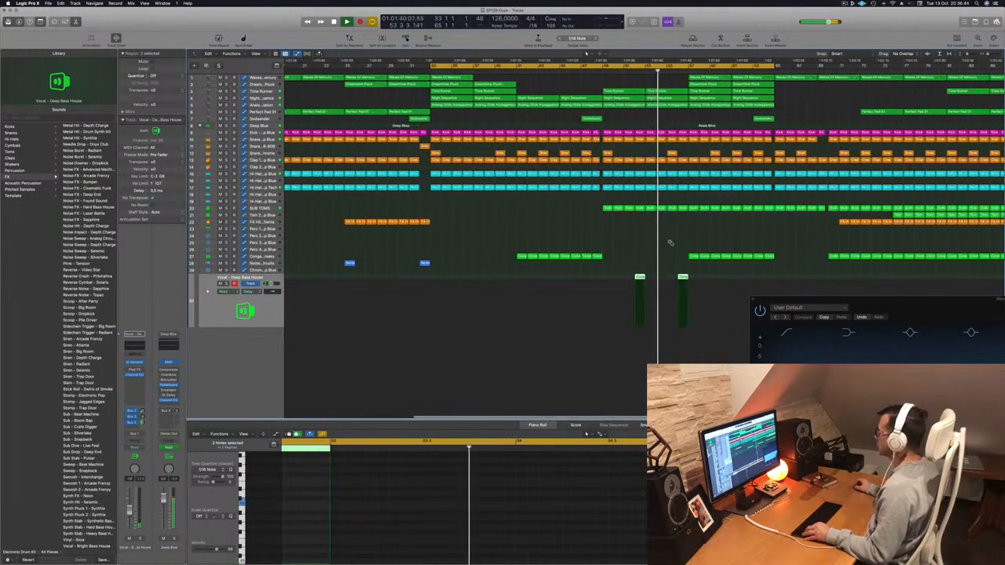
scroll(651, 247, down, 3)
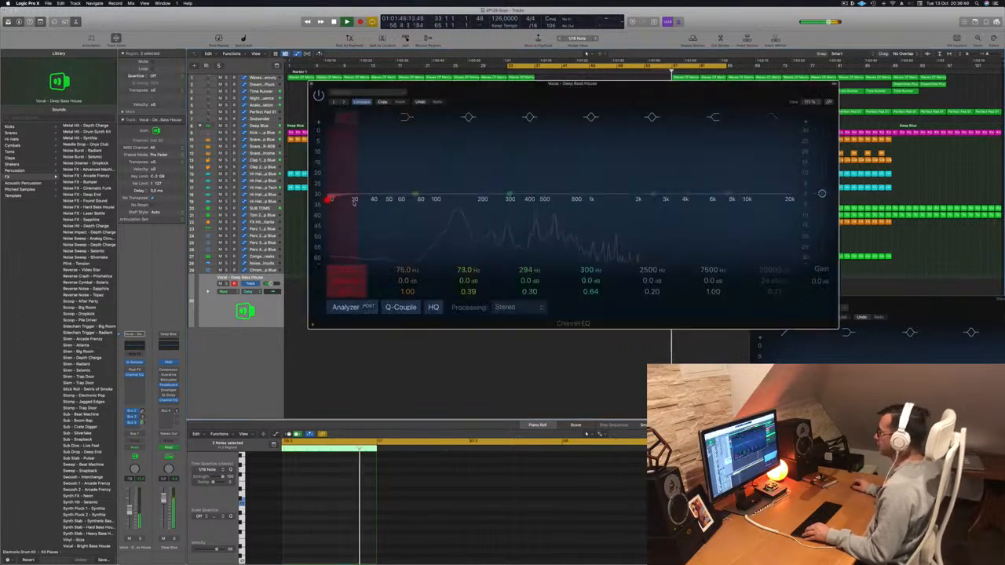
drag(347, 199, 475, 198)
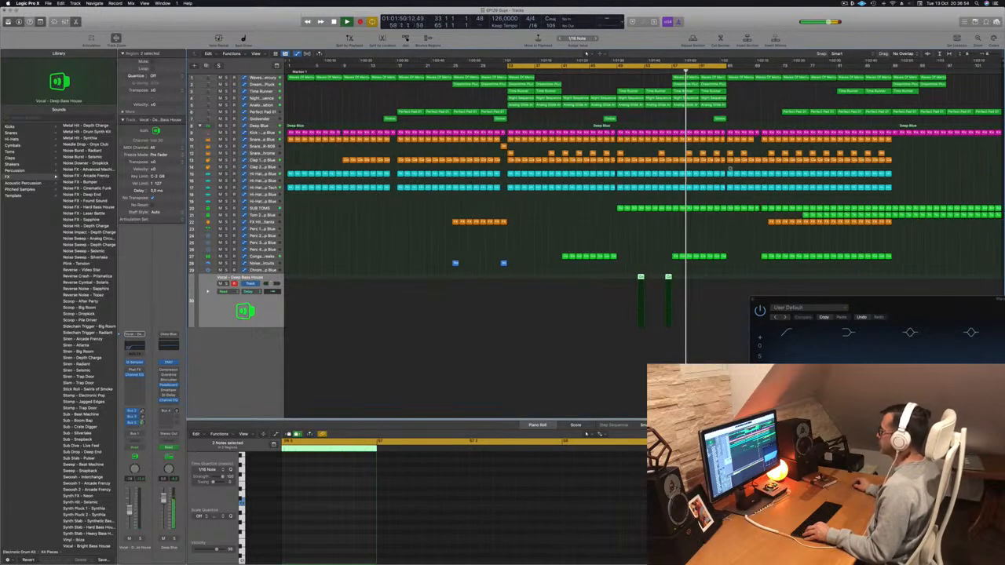
click(667, 120)
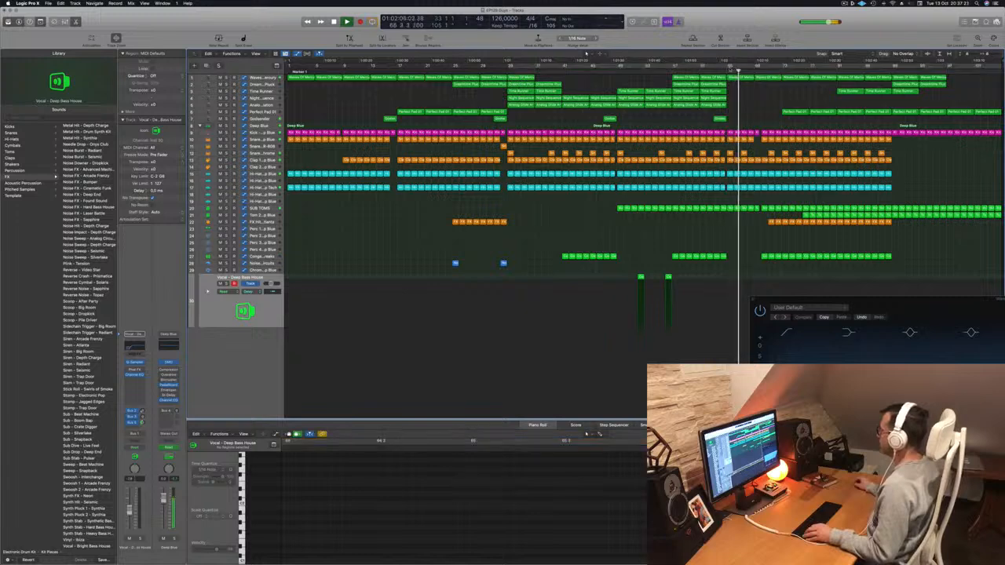
Set the cycle range to bars 65 to 73 and repeat that section until its copies reach bar 97.
drag(729, 66, 783, 66)
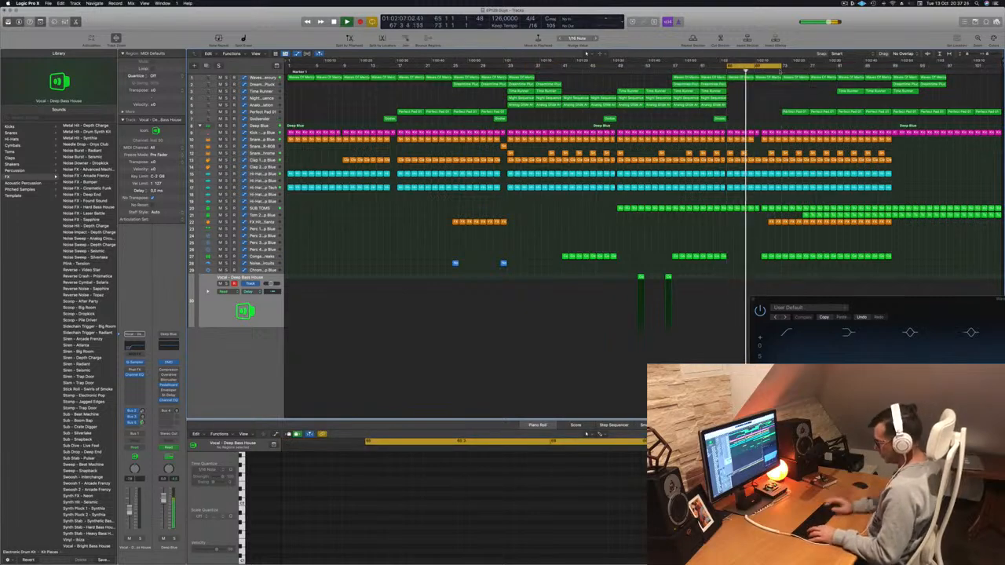
key(ctrl+super+r)
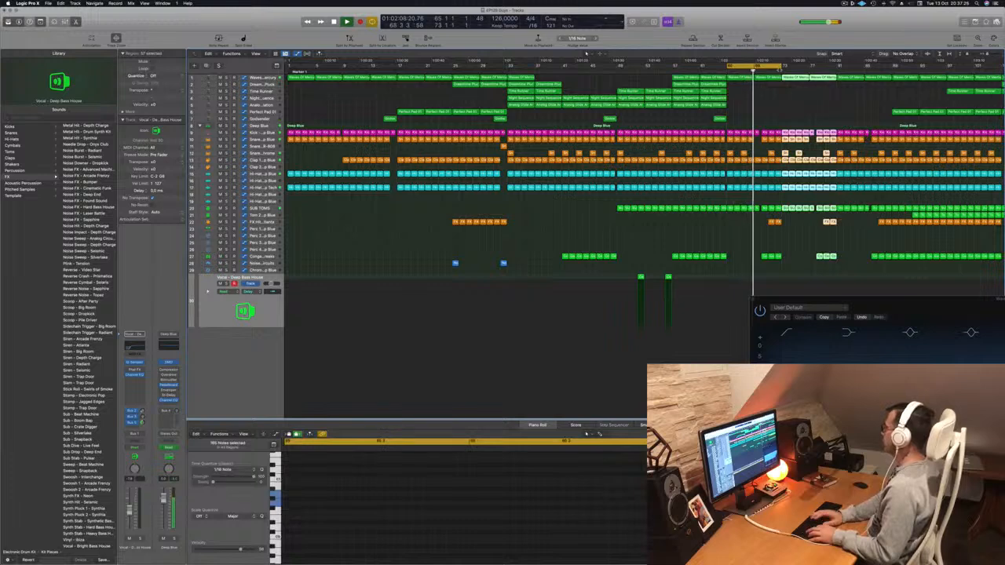
key(ctrl+super+r)
key(super+Left)
key(super+Left)
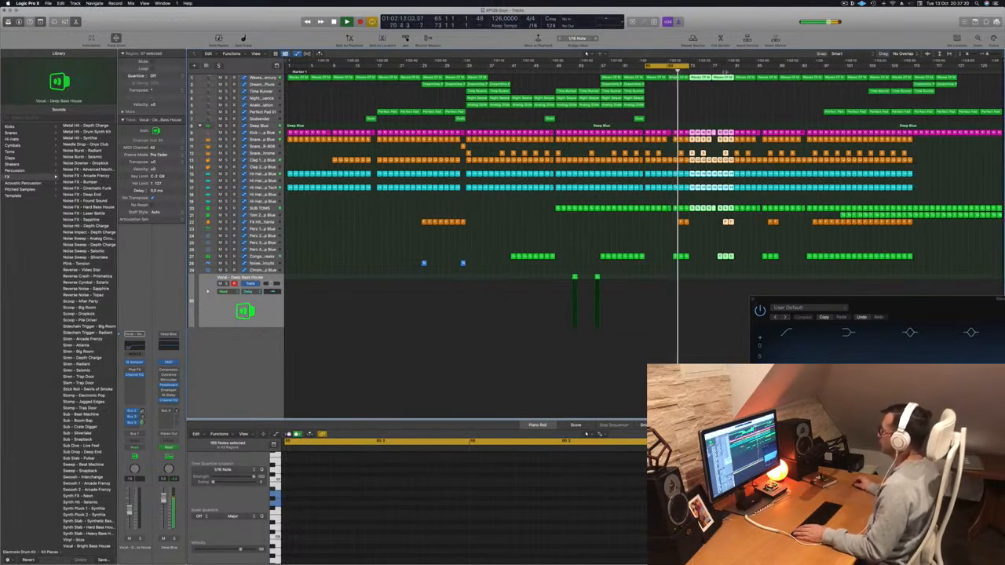
Extend the cycle range to bars 65 to 97 and restart playback from bar 65.
drag(689, 66, 813, 69)
key(space)
key(space)
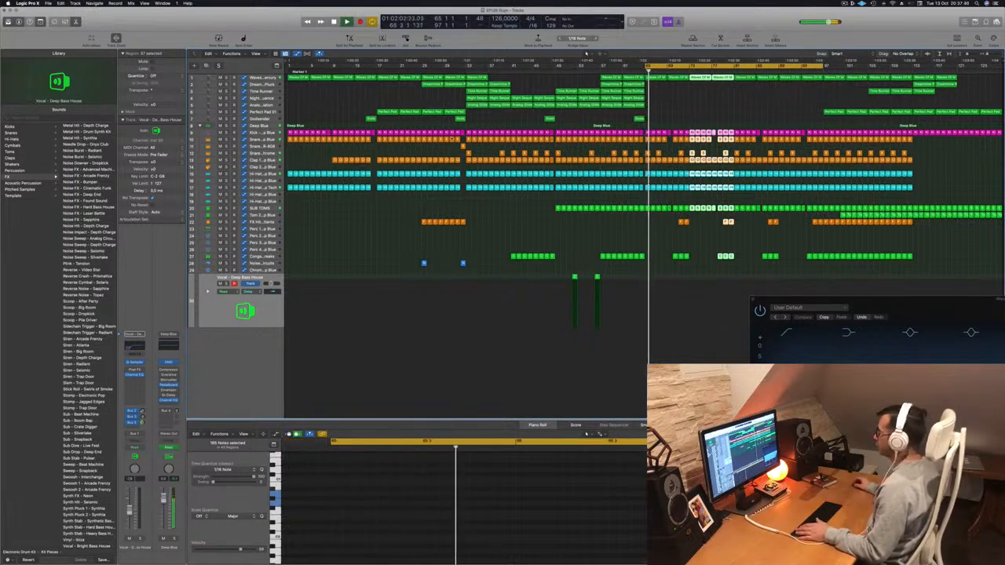
Select the Deep Blue drum track and shape its low-cut automation into a rise from bar 65 to bar 73.
click(662, 126)
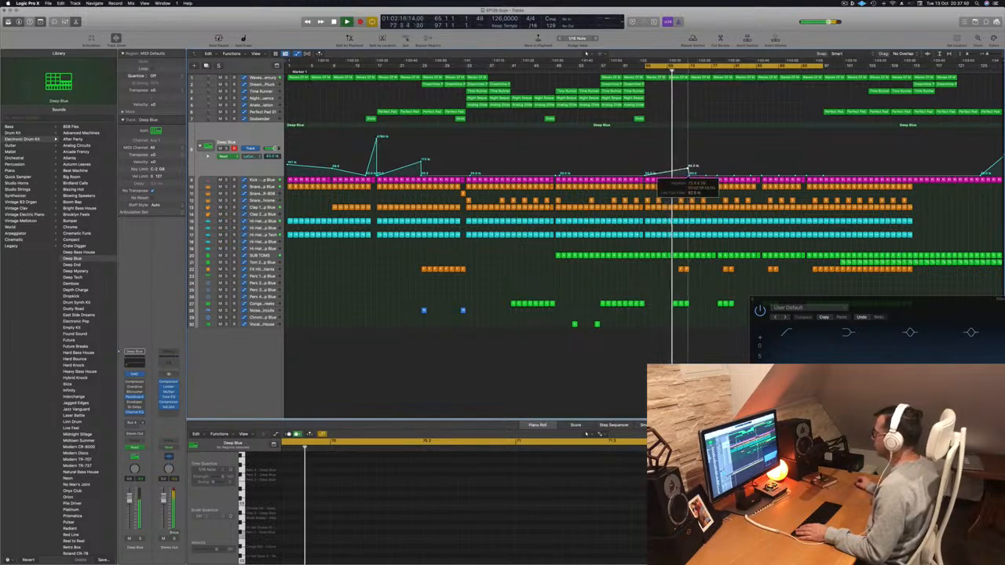
drag(686, 171, 688, 168)
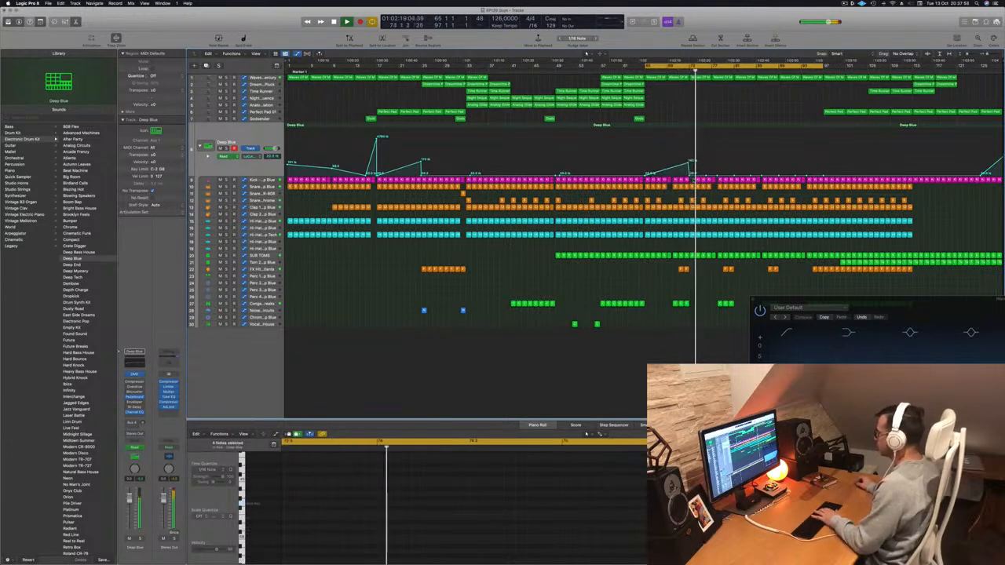
Delete the kick regions between about bars 73 and 86 and the SUB TOMS regions between about bars 78 and 86.
key(Delete)
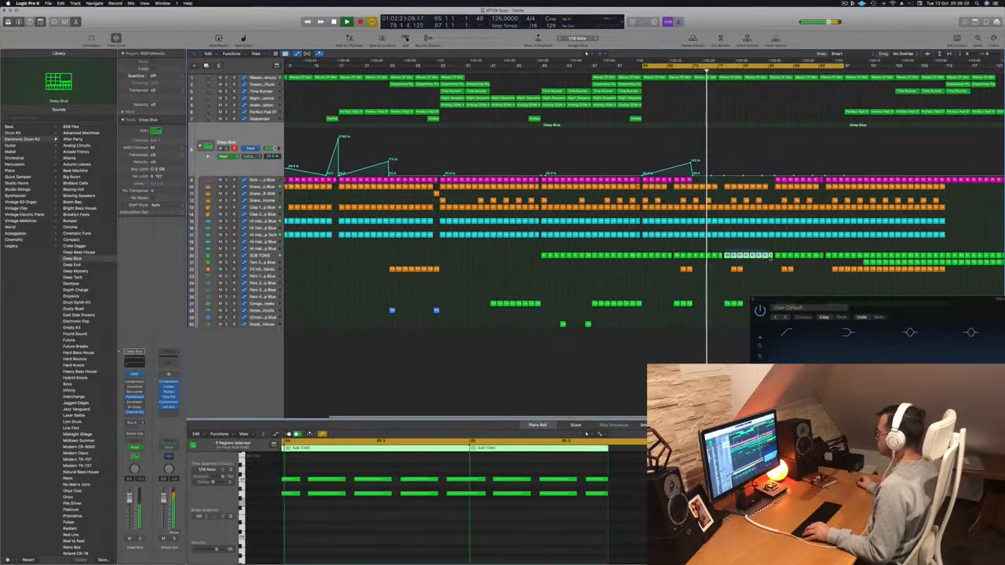
key(Delete)
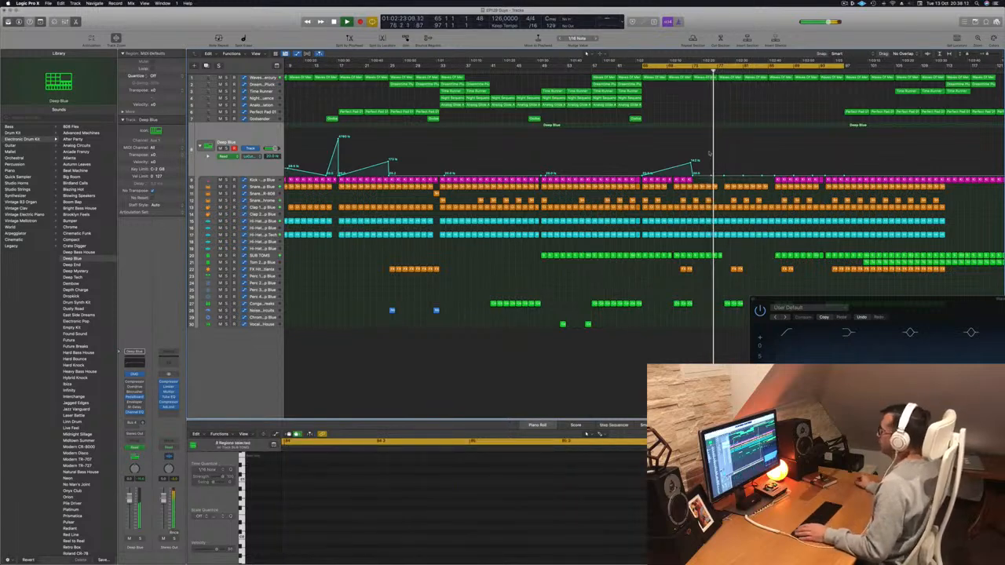
Copy the Analog Glide Arpeggiation region at bar 61 to bar 77 and replay from about bar 64.
click(630, 104)
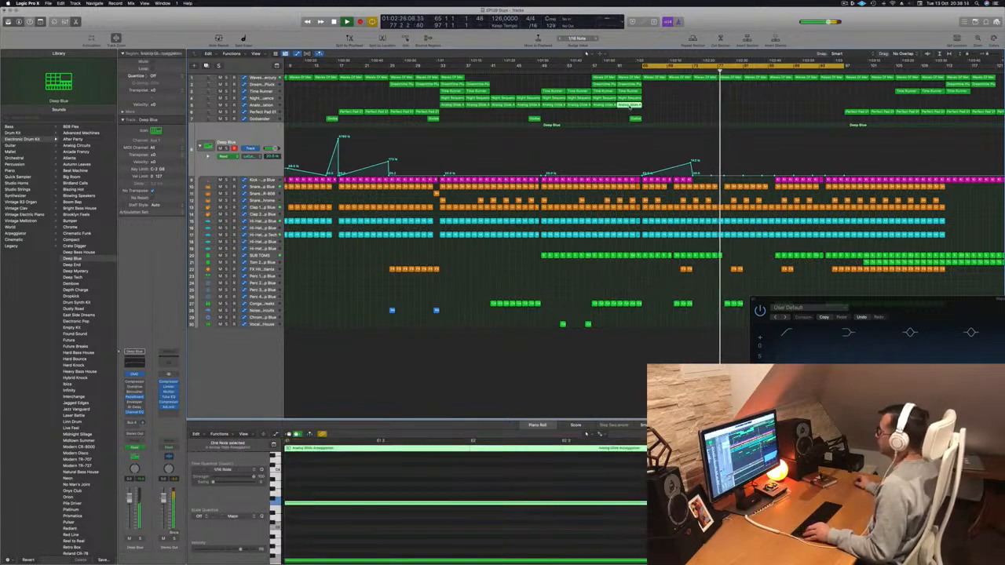
drag(630, 104, 730, 103)
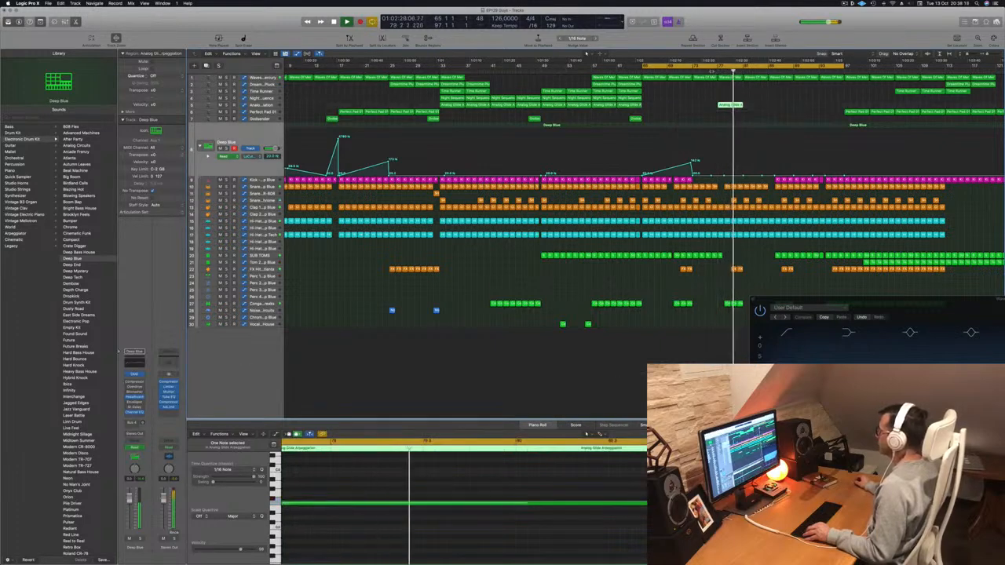
scroll(710, 93, left, 2)
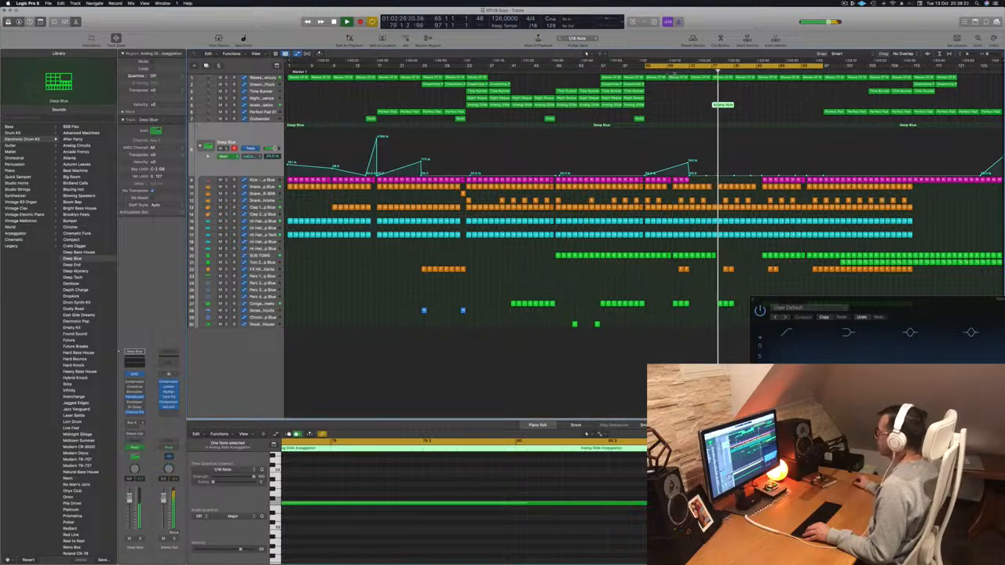
click(639, 71)
key(super+Right)
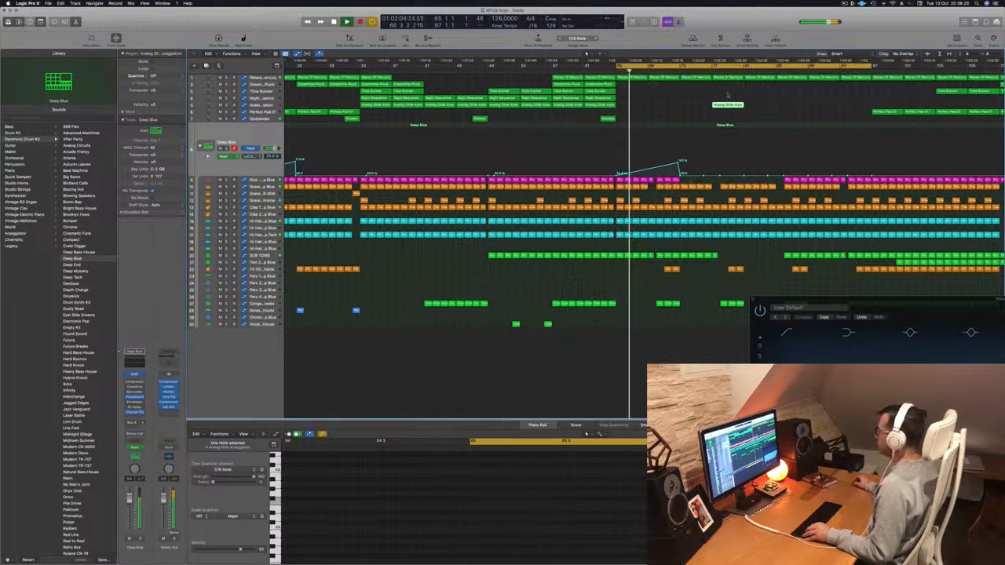
Move the Analog Glide Arpeggiation region from bar 77 to bar 81 and replay from about bar 72.
drag(722, 105, 744, 100)
click(675, 72)
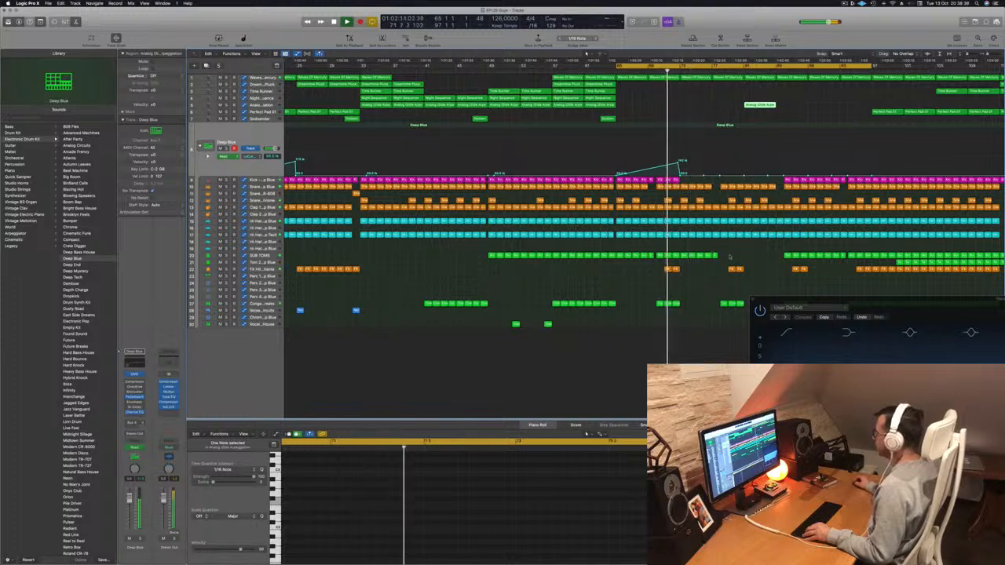
Delete the SUB TOMS regions between bars 73 and 78 and the Snare 1 regions between about bars 73 and 86.
drag(730, 257, 682, 259)
key(Delete)
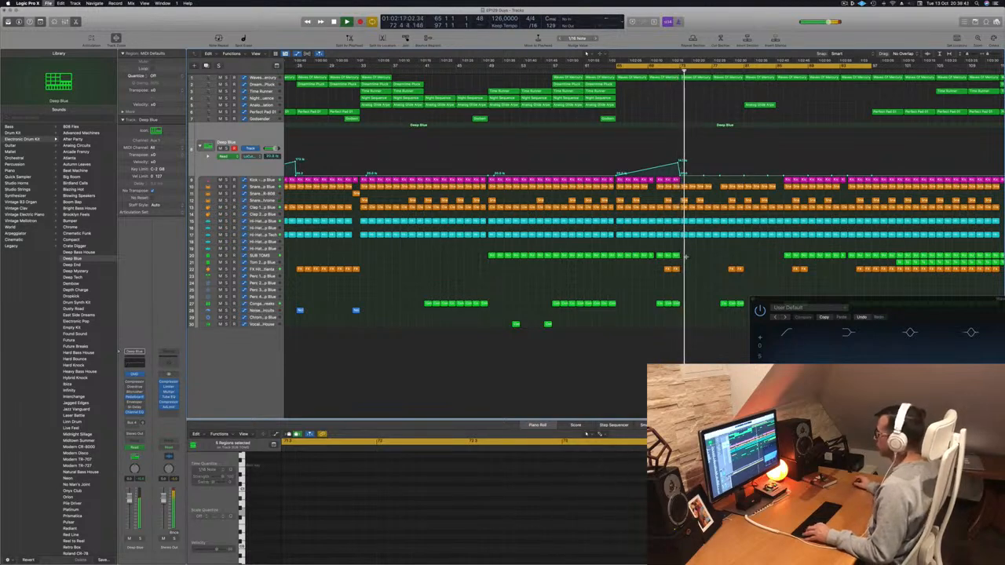
scroll(704, 198, down, 3)
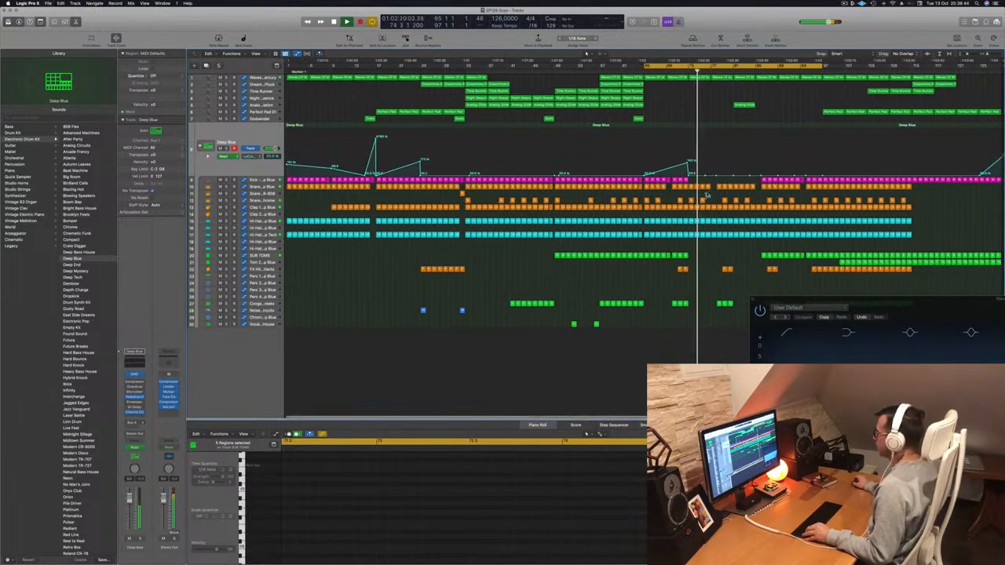
shift+click(683, 215)
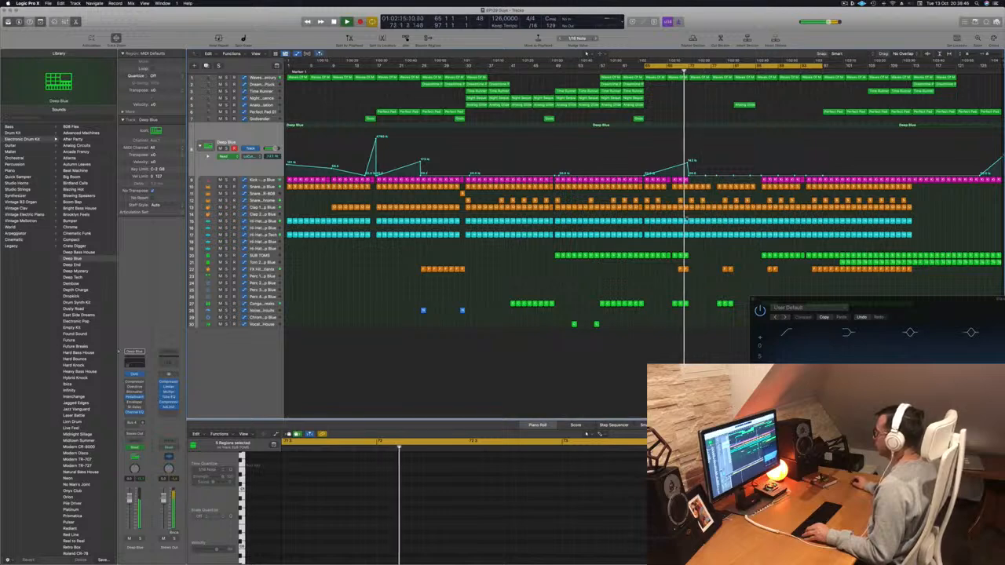
click(690, 207)
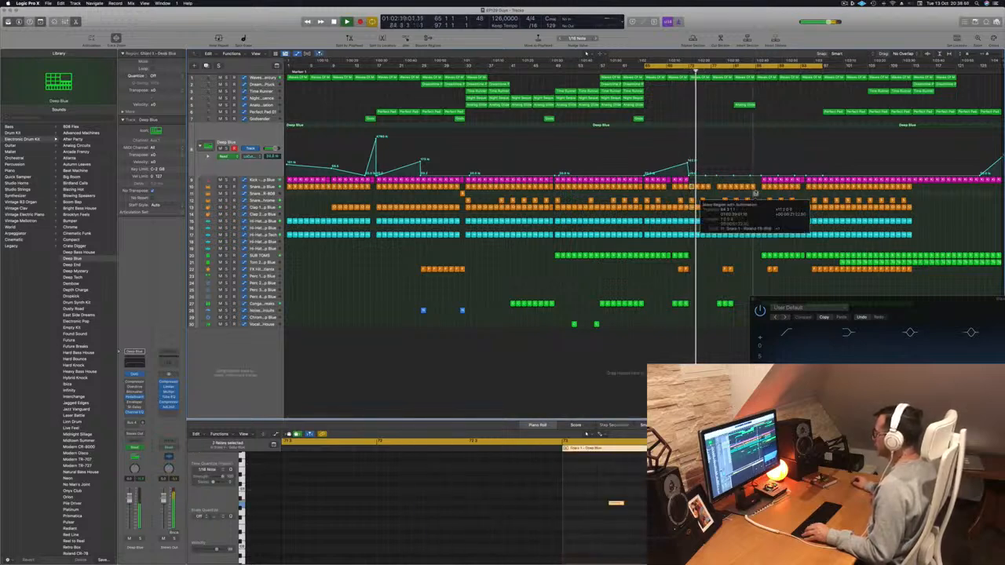
click(747, 187)
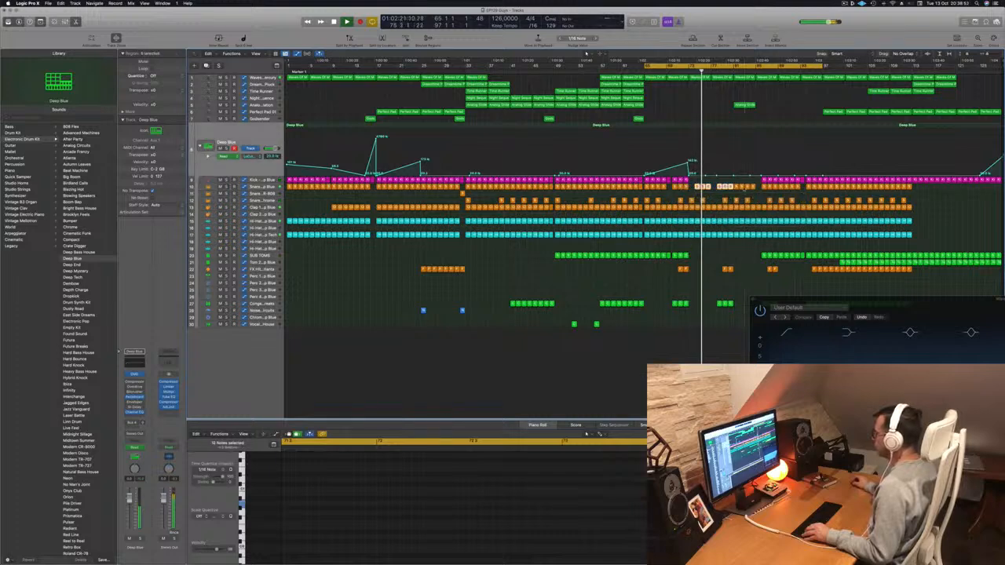
key(Delete)
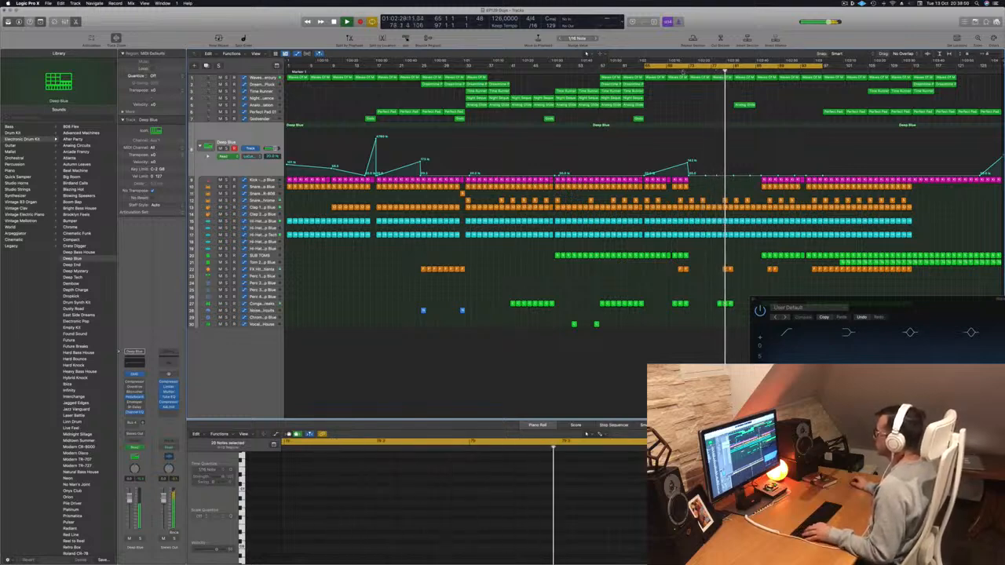
Delete the FX Hit regions and the conga regions around bars 78 to 80.
click(727, 269)
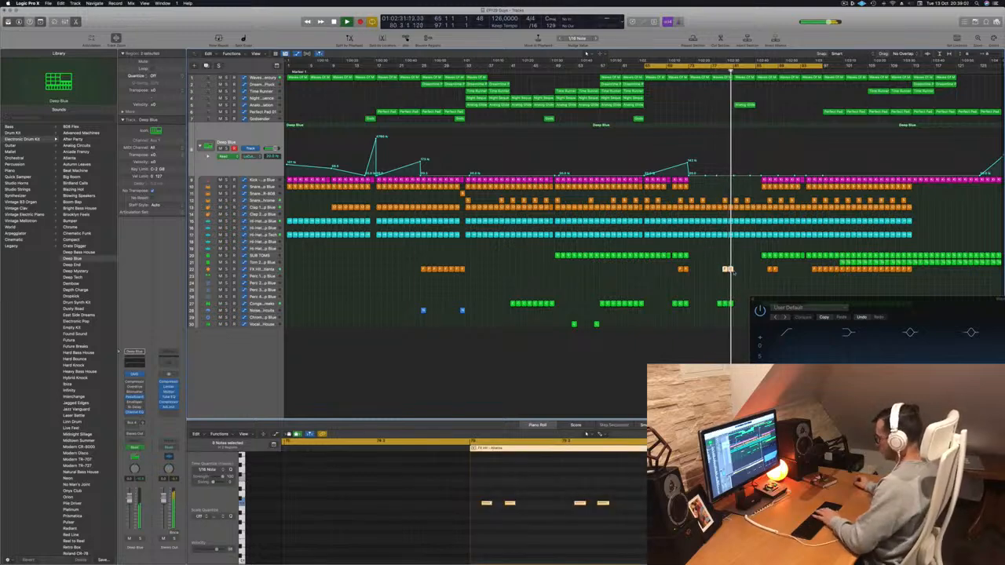
key(Delete)
click(725, 304)
key(Delete)
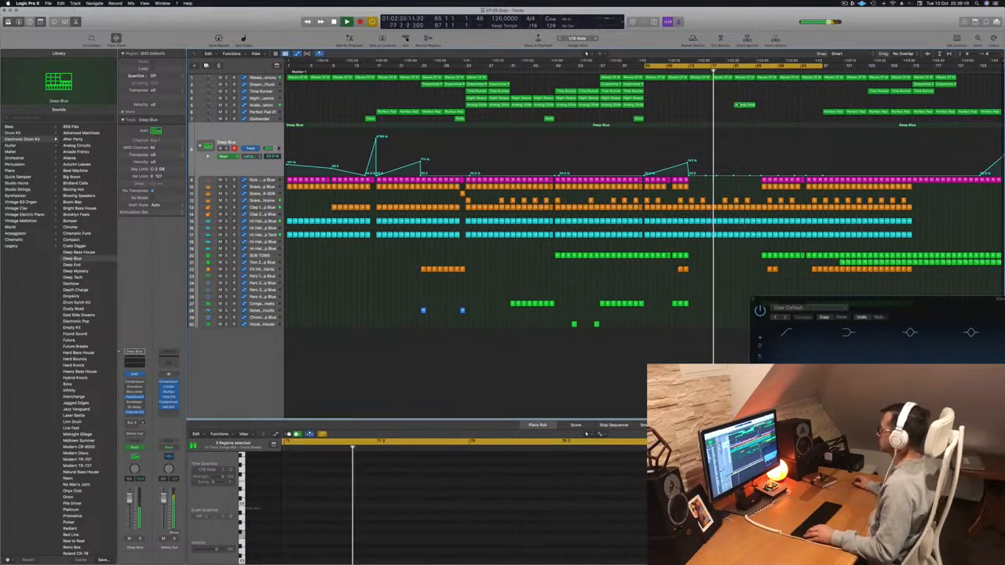
Repeat the Analog Glide Arpeggiation region up to bar 97 and draw its automation dipping at bar 81, rising back by bar 89.
click(742, 105)
drag(751, 105, 792, 110)
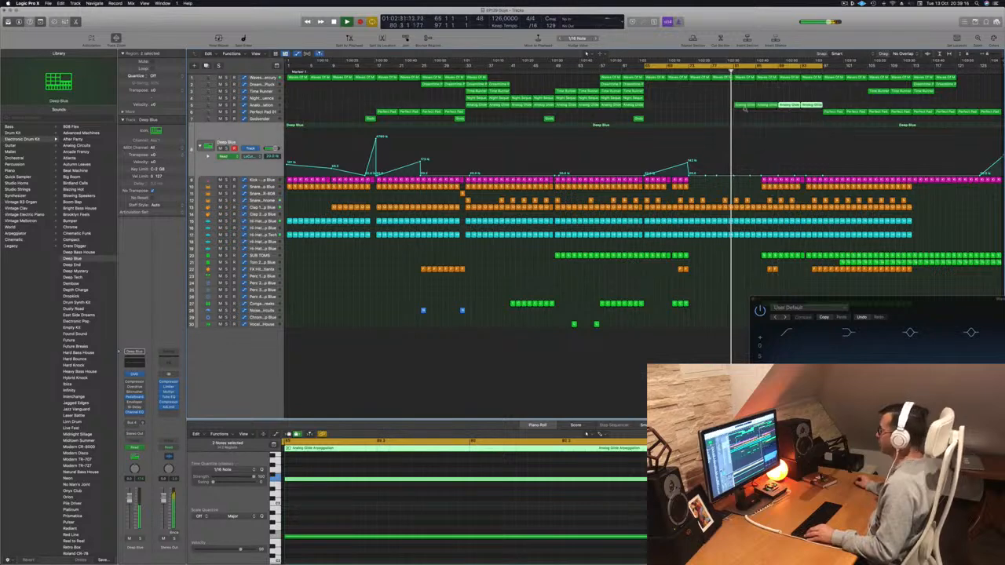
click(271, 106)
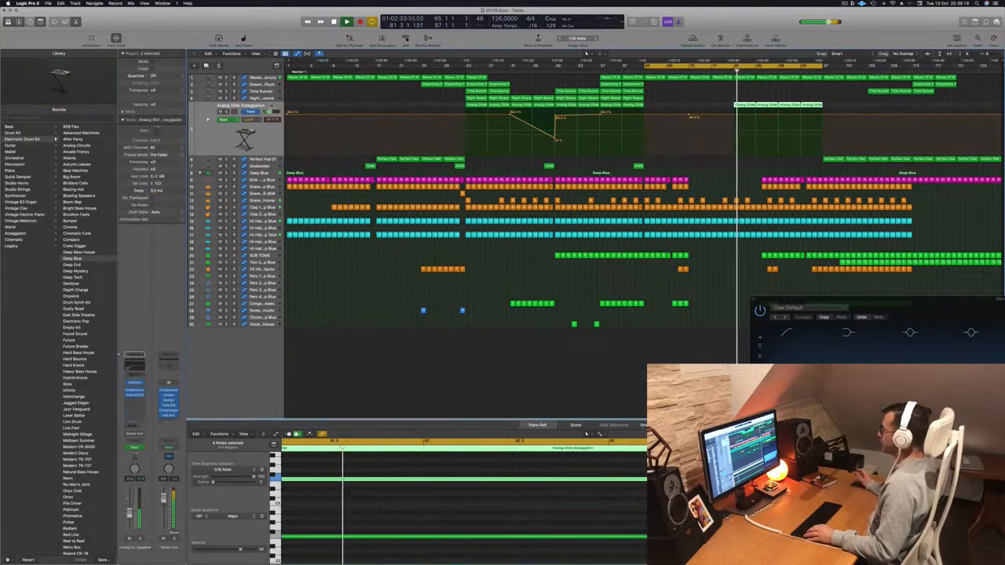
click(706, 92)
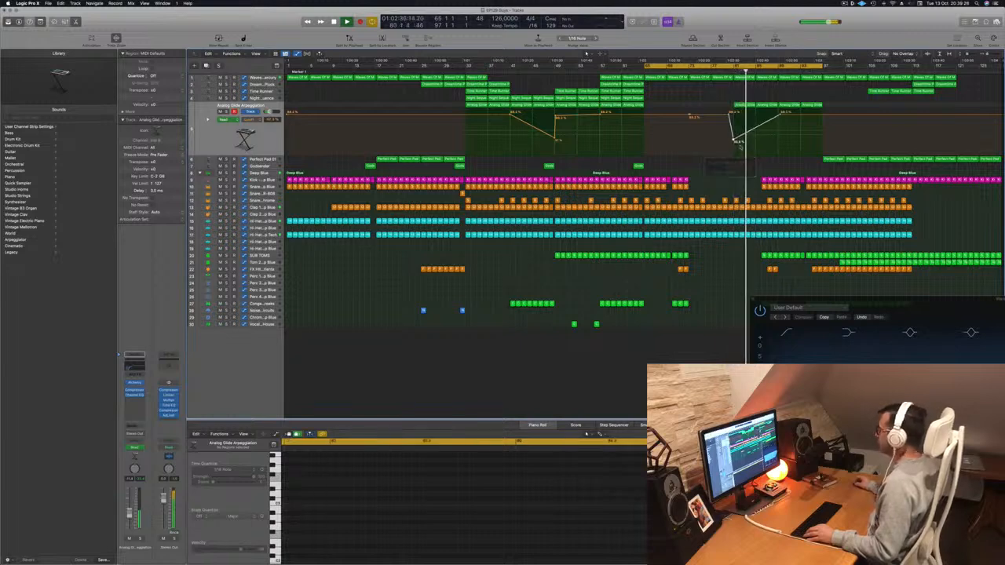
Delete the kick, Snare 1 and SUB TOMS regions between about bars 86 and 89.
key(super+Right)
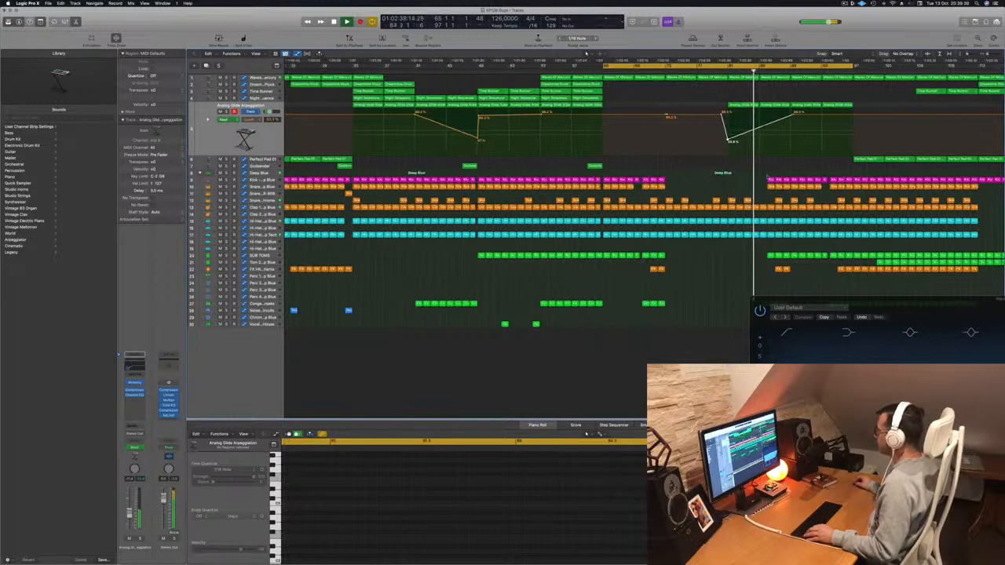
click(768, 180)
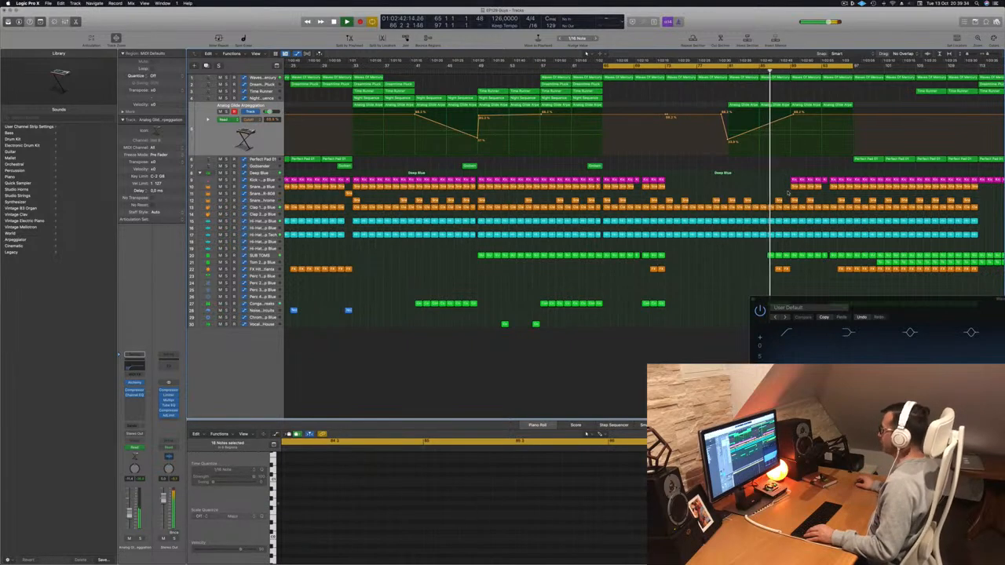
click(767, 257)
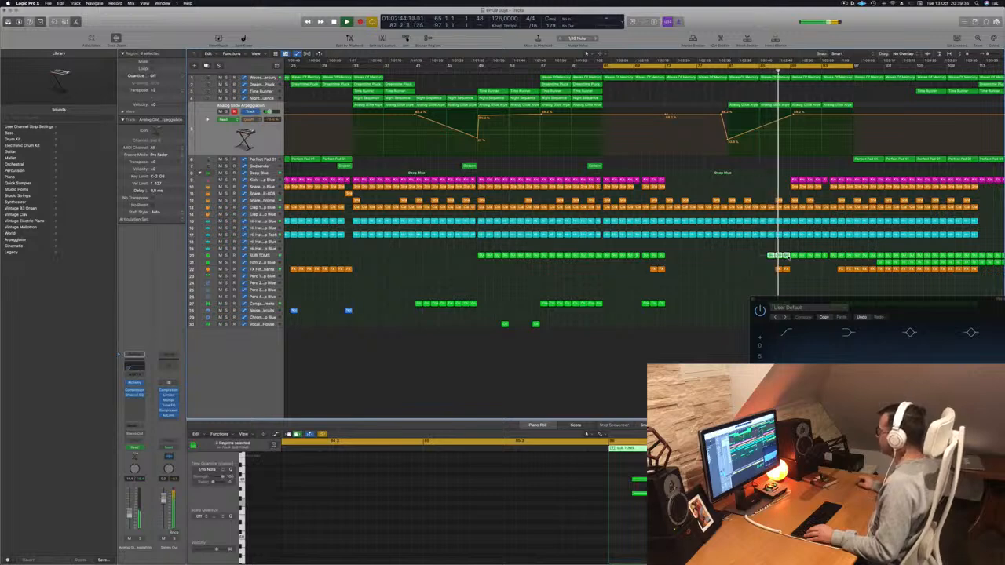
key(Delete)
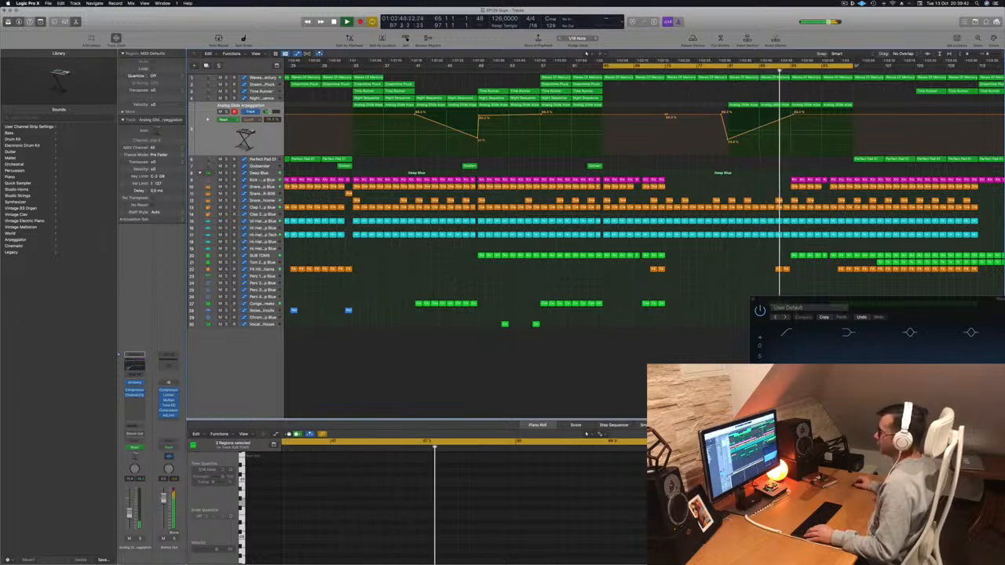
Shape the Deep Blue low-cut automation to jump up at bar 89, peak near bar 96 and drop back at bar 97.
click(790, 173)
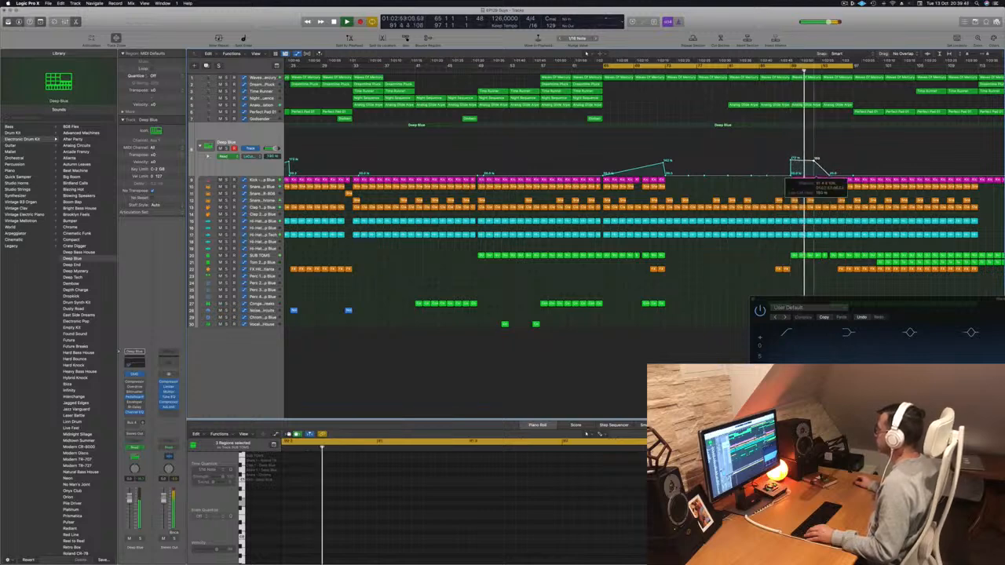
key(super+Left)
key(super+Left)
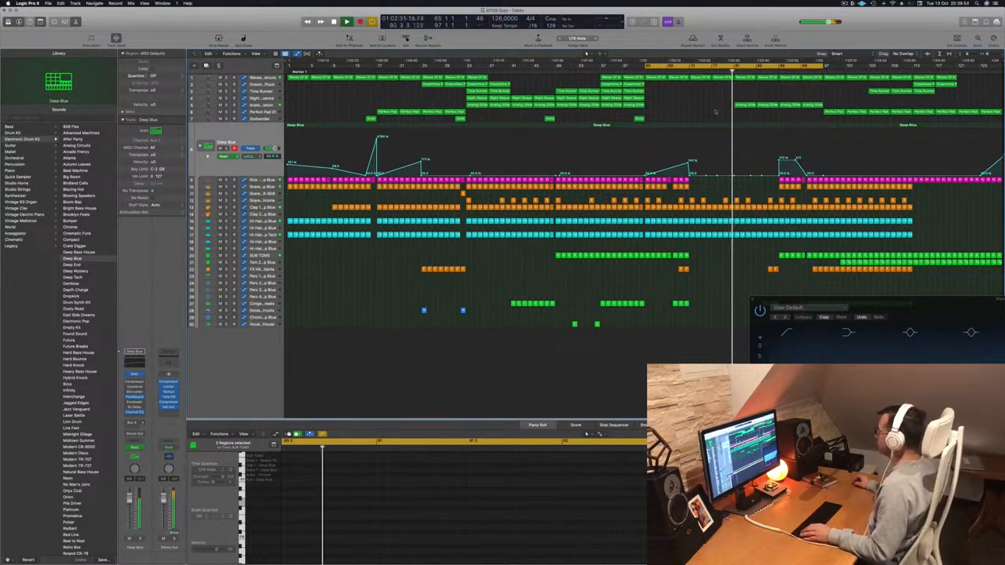
key(super+Right)
key(super+Right)
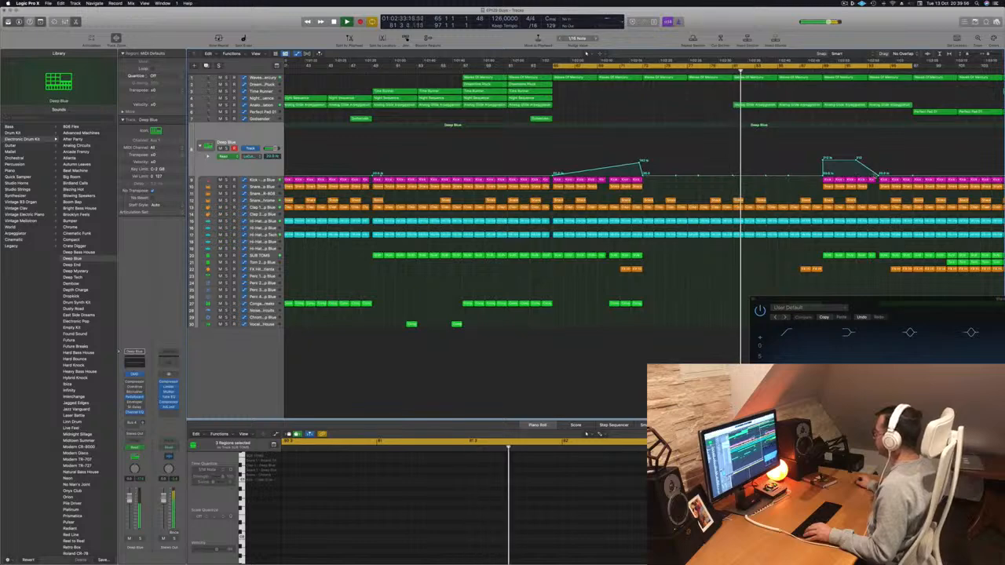
drag(878, 175, 903, 151)
click(879, 175)
Delete the kick, Snare 1, clap, hi-hat and SUB TOMS regions at bar 96, keeping the tracks themselves.
click(906, 180)
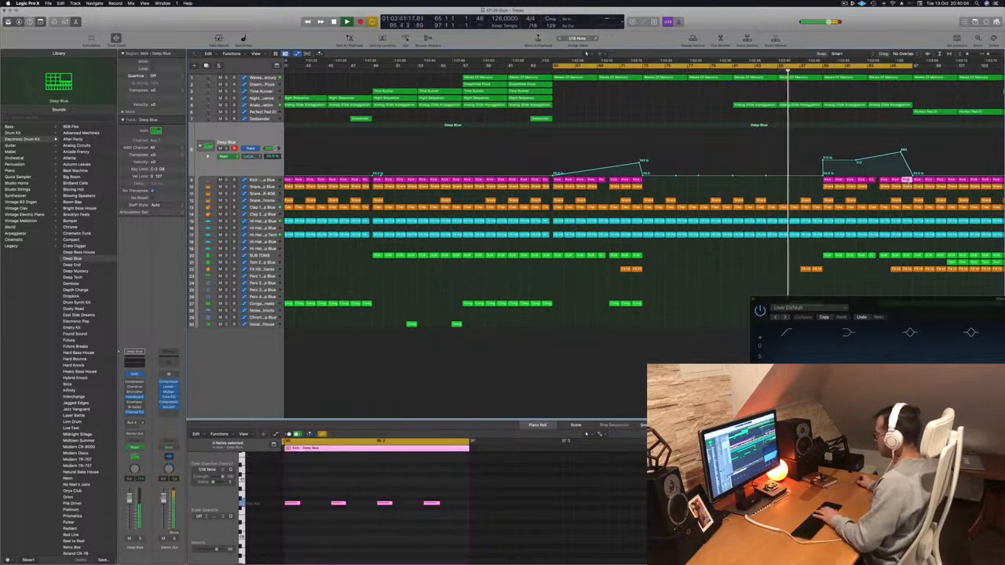
key(Delete)
click(907, 188)
key(Delete)
click(907, 208)
key(Delete)
click(907, 222)
key(Delete)
click(907, 234)
key(Delete)
click(908, 255)
key(Delete)
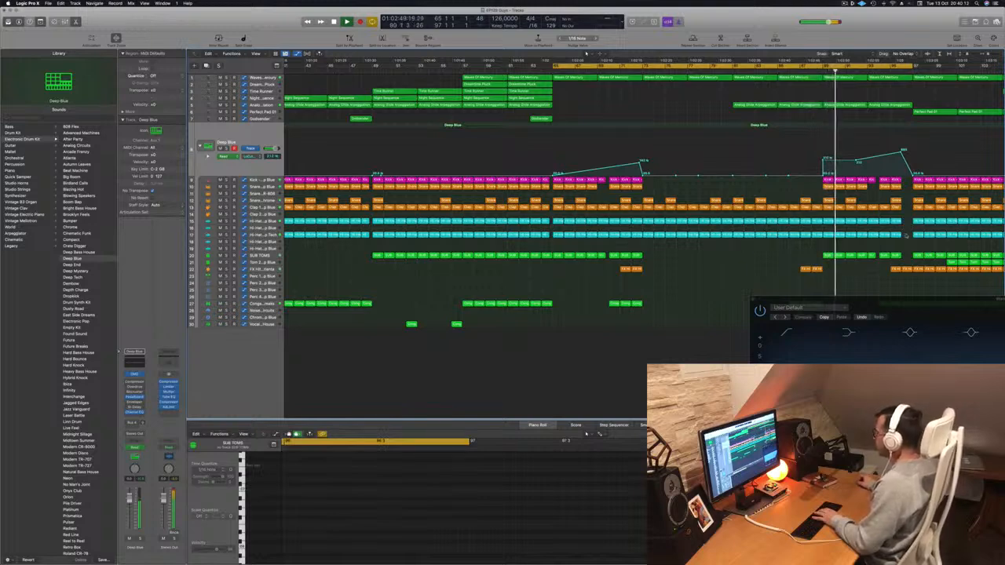
key(super+BackSpace)
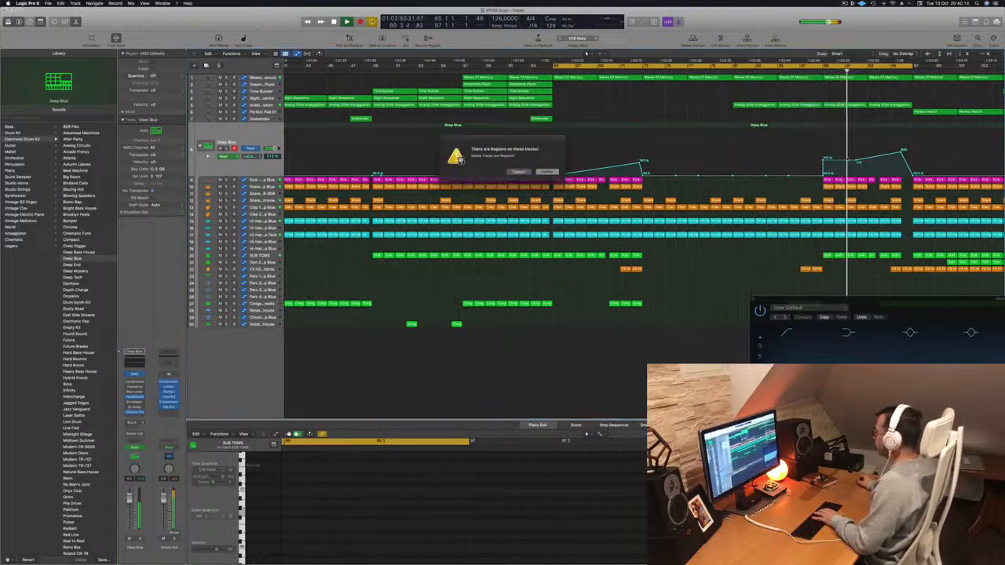
click(522, 172)
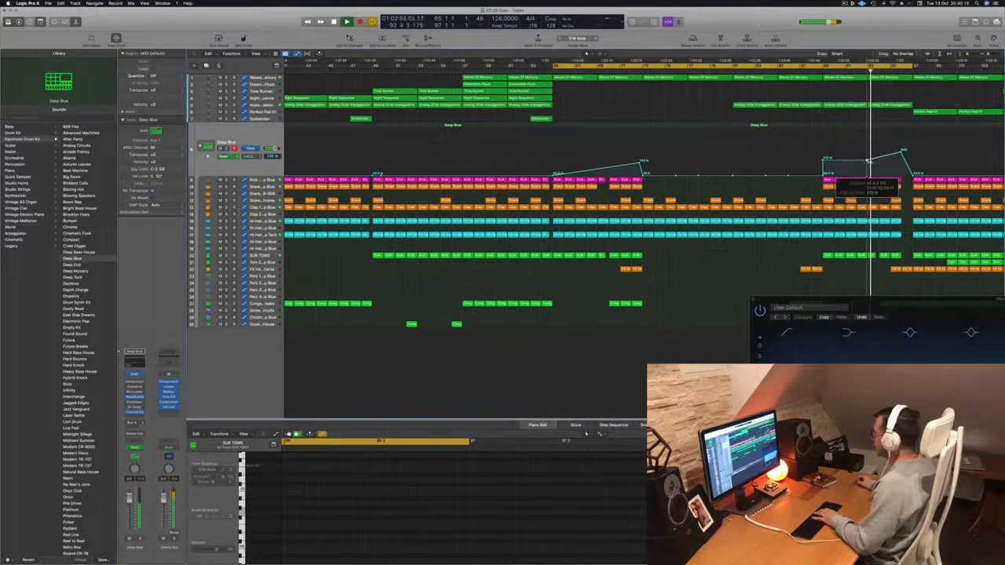
Lower the Deep Blue low-cut automation around bar 93 and ramp it up gradually from about bar 86 to bar 89.
drag(867, 161, 867, 167)
click(817, 73)
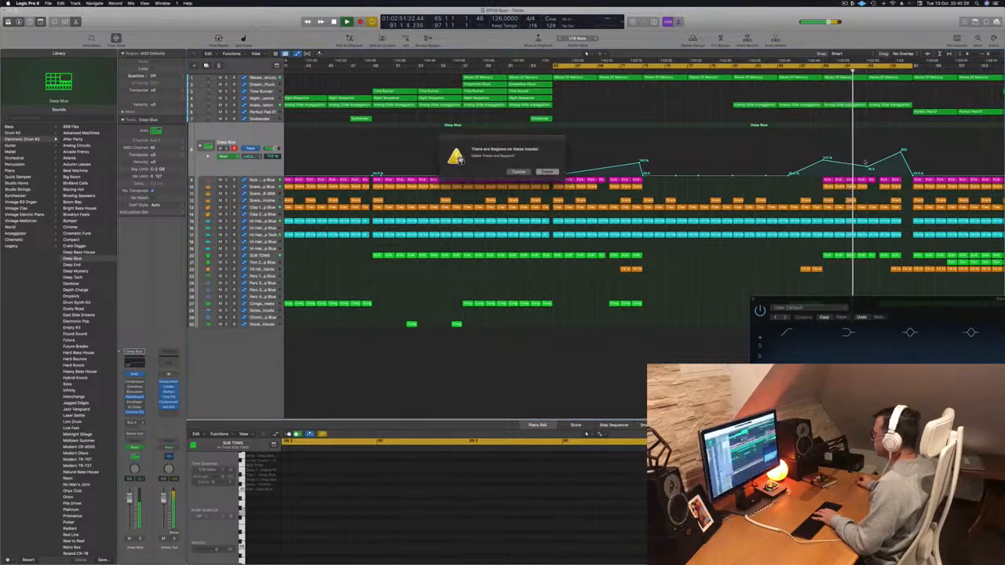
click(518, 172)
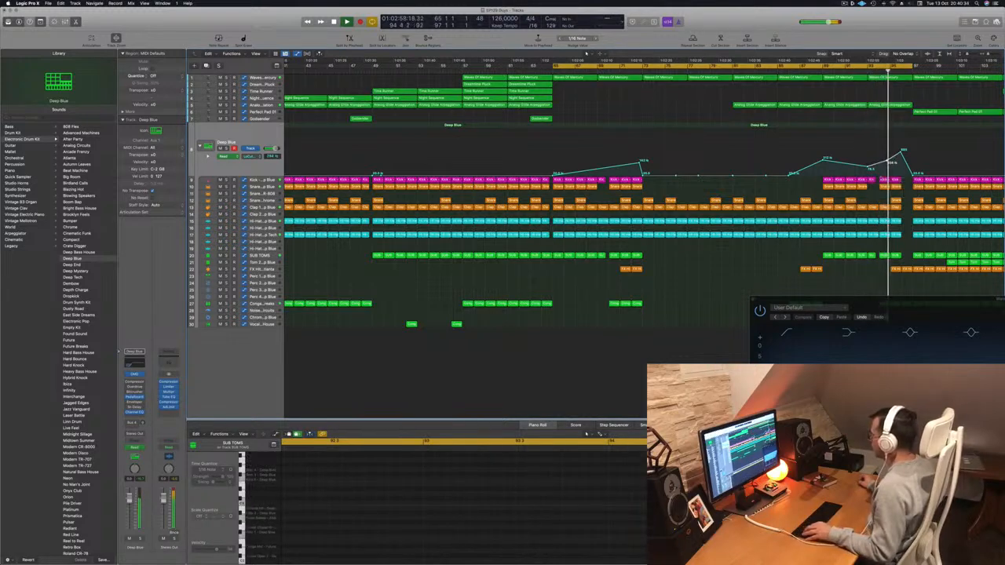
Replace the shortened kick region at bar 93 with copies of the preceding full kick and snare regions.
click(871, 179)
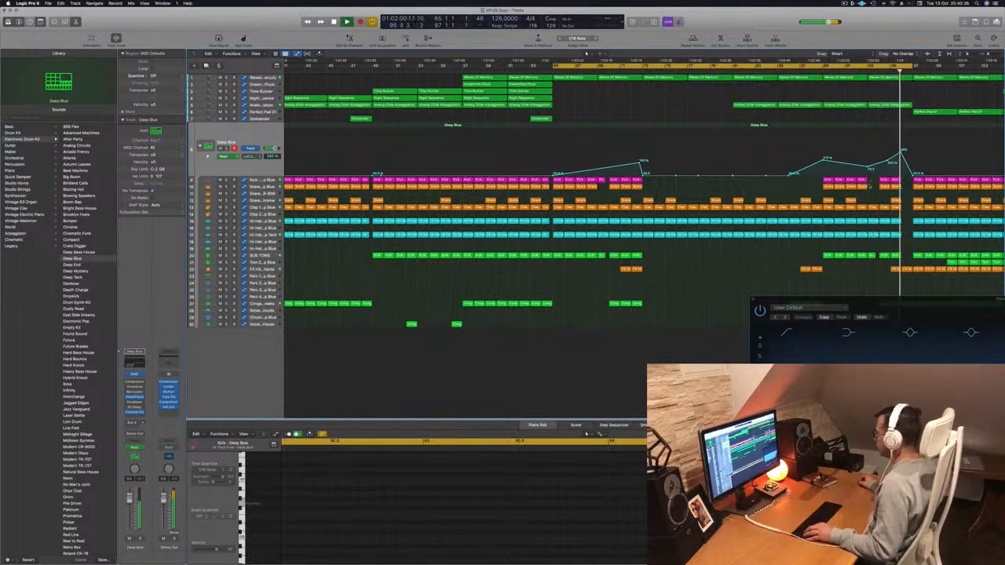
shift+click(862, 186)
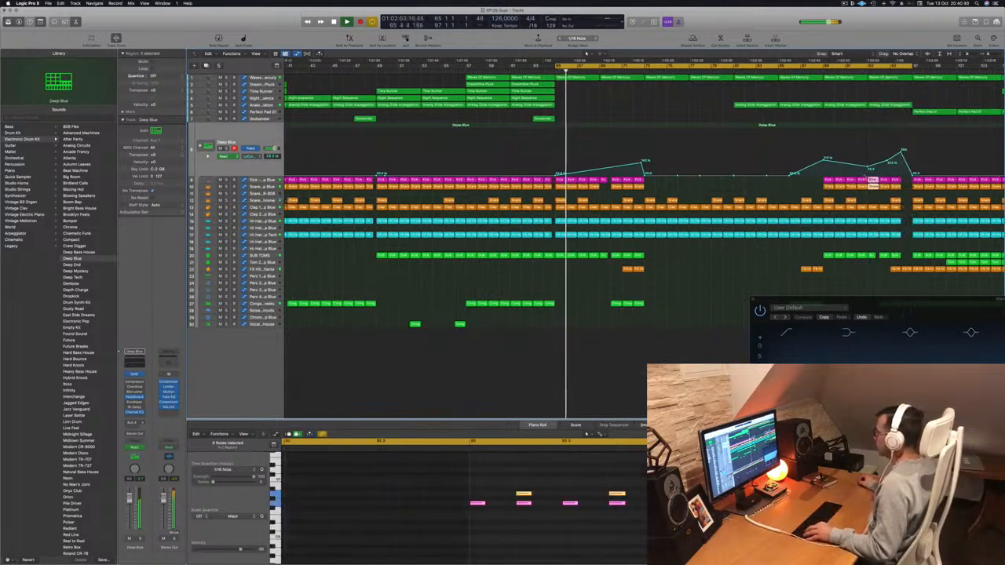
Extend the end of the cycle range from bar 97 to about bar 109.
key(super+Left)
key(super+Left)
drag(821, 66, 887, 66)
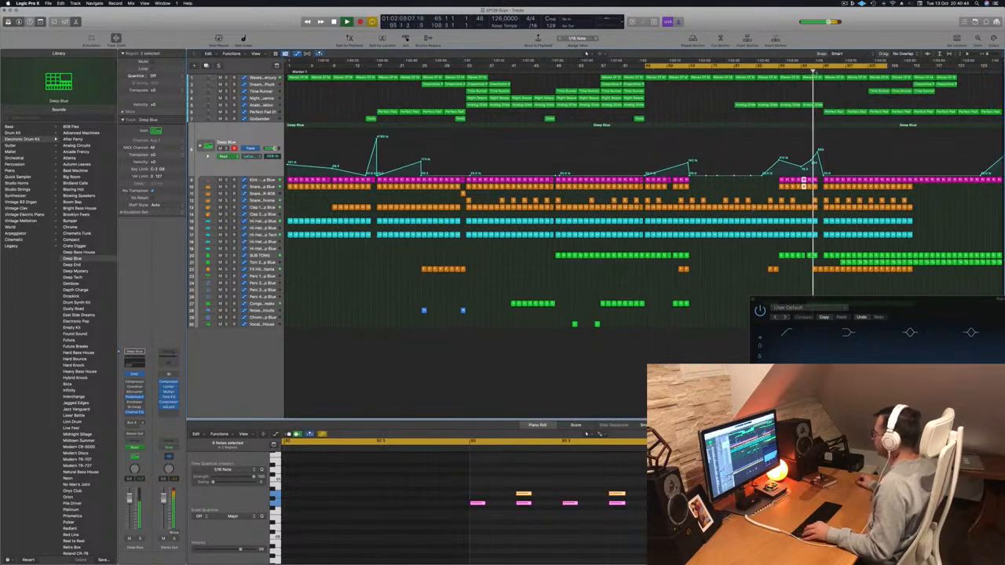
key(super+Right)
key(super+Right)
key(super+Left)
key(super+Left)
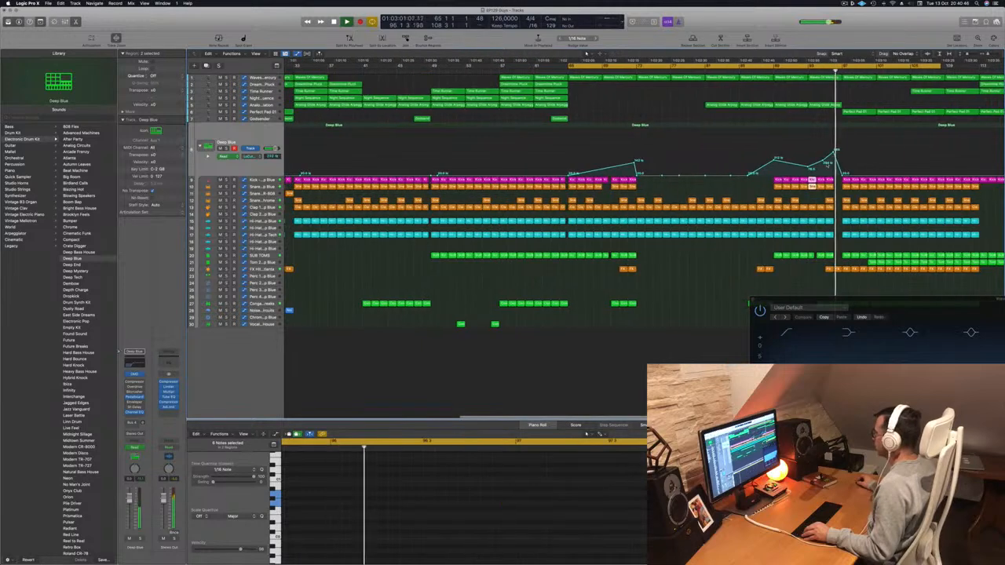
Replay from about bar 95 and delete the FX Hit region at bar 96.
key(super+Left)
key(super+Left)
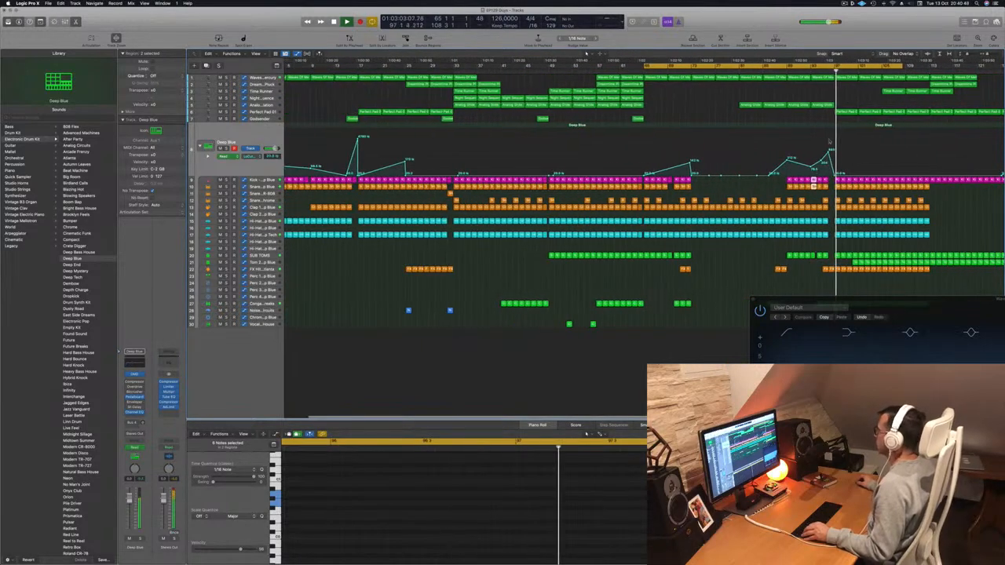
click(821, 71)
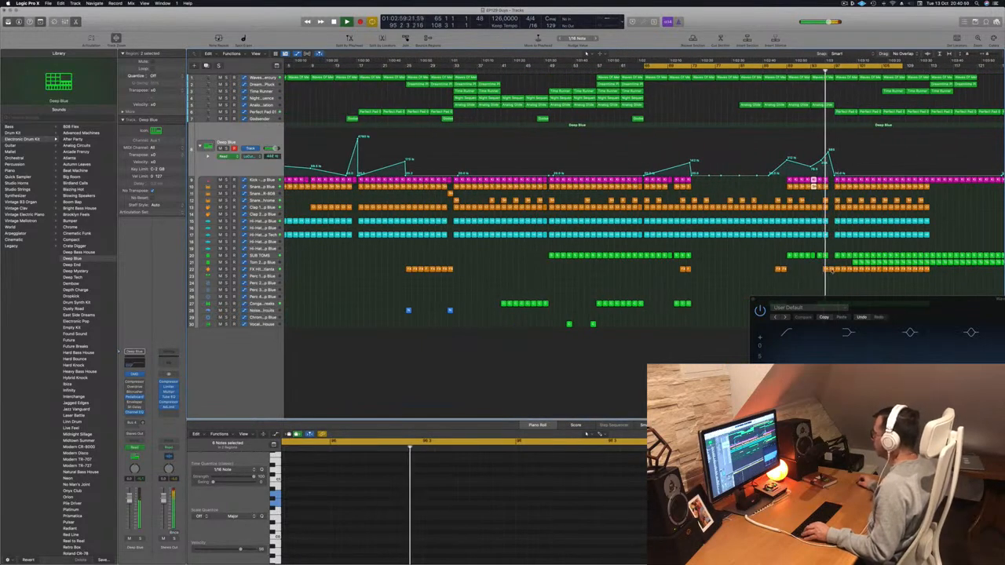
click(828, 269)
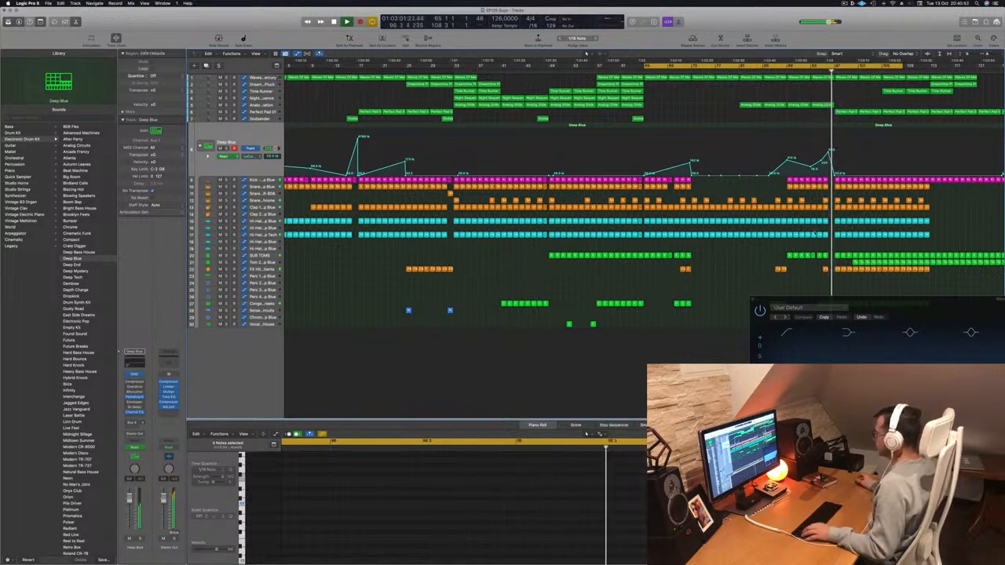
Copy the first three Tom 2 regions from about bar 100 back to bar 97.
key(super+Right)
key(super+Right)
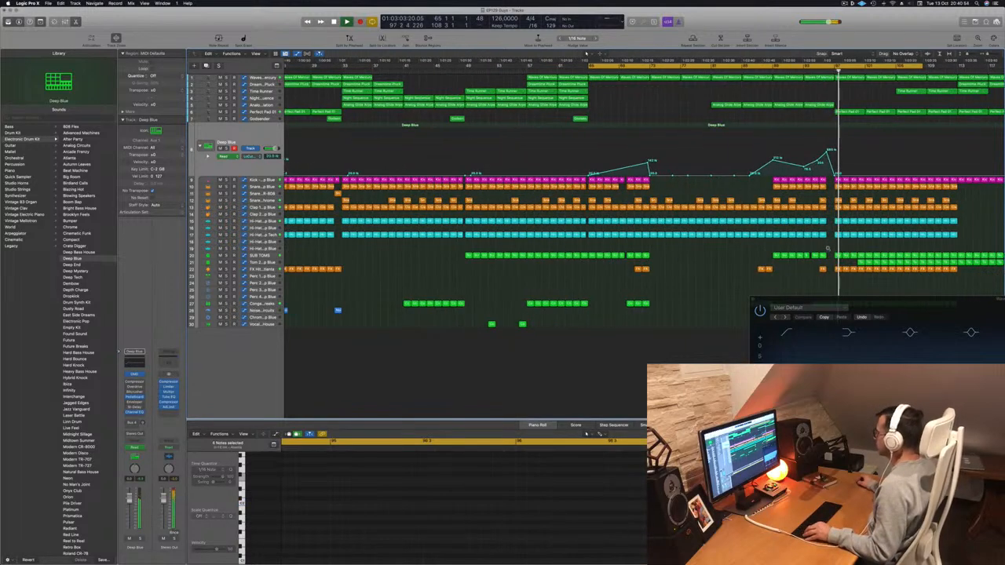
key(super+Left)
key(super+Left)
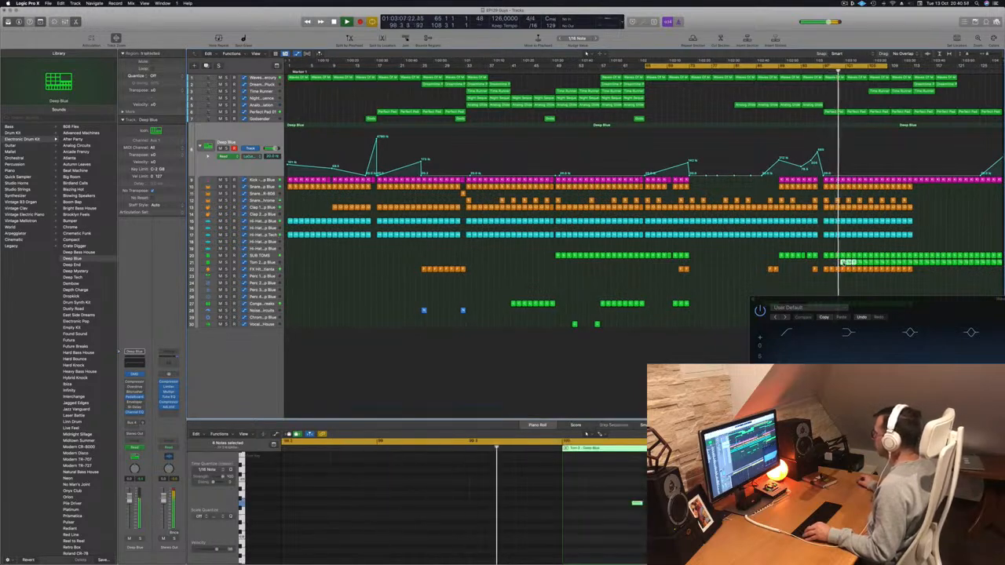
drag(844, 262, 827, 265)
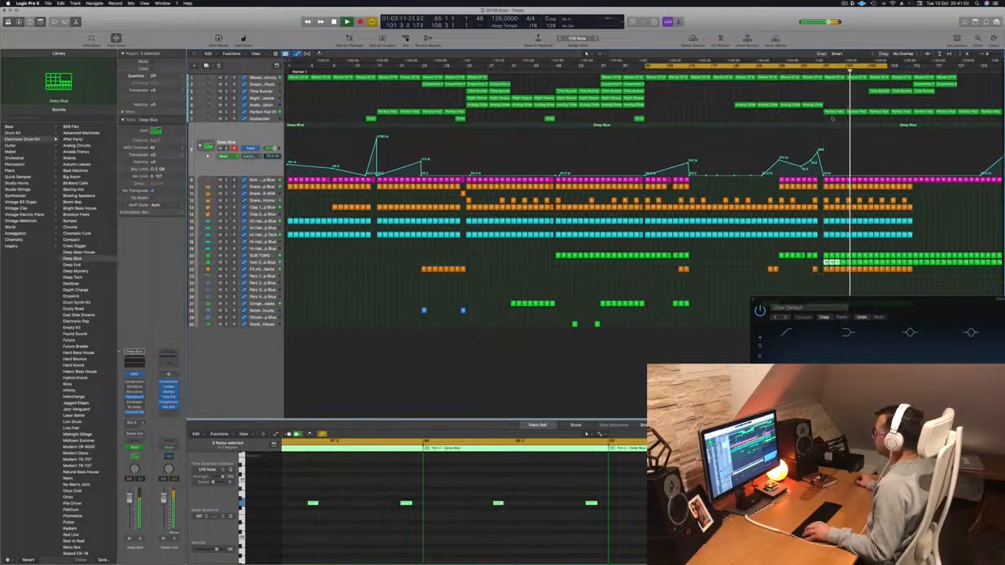
Copy two Perfect Pad regions back from bar 97 to bars 89 and 93.
key(v)
key(space)
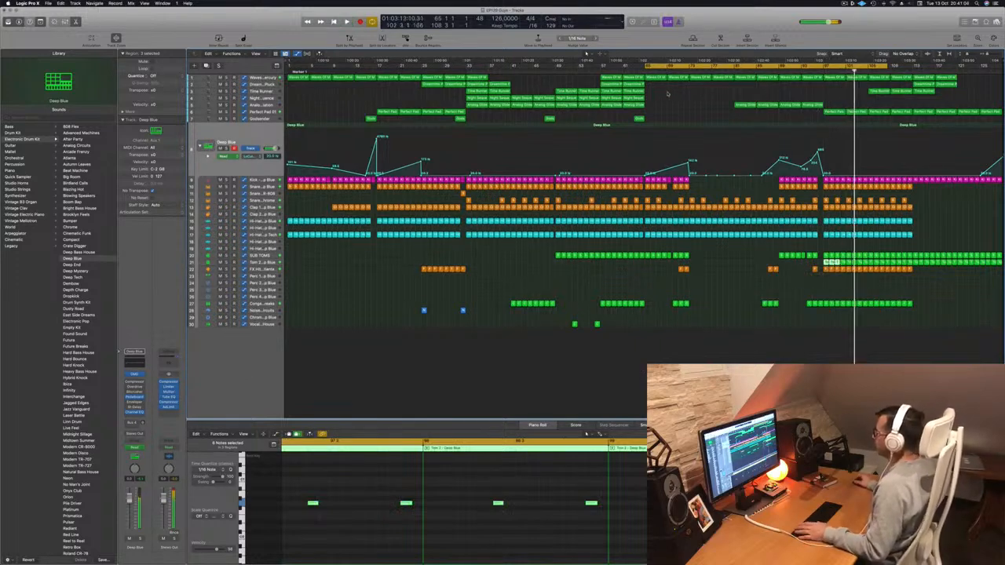
key(b)
key(space)
drag(818, 117, 885, 115)
drag(819, 117, 791, 116)
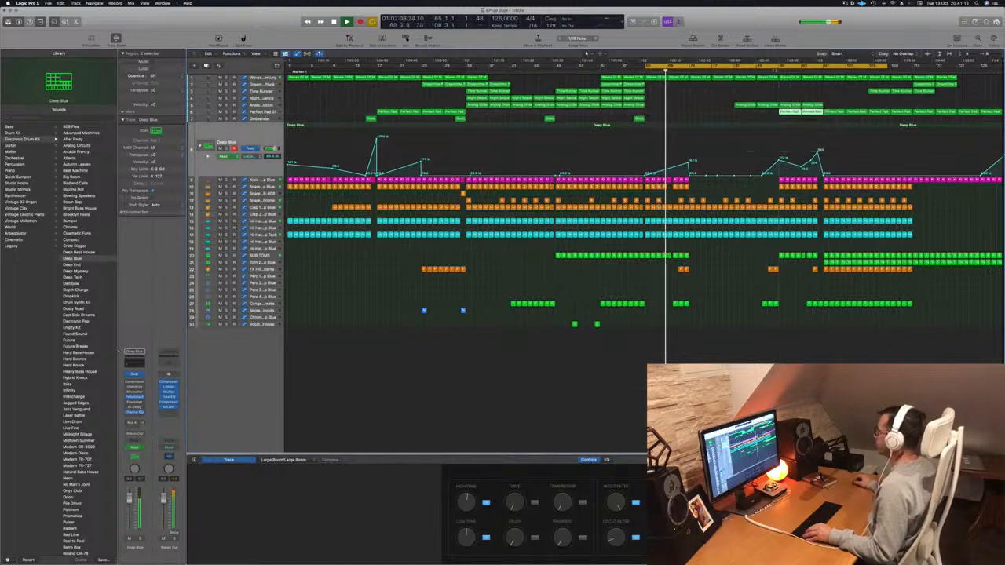
Copy Night Sequence regions to bars 89 and 93 and the Time Runner region from bar 61 to bar 93.
click(262, 112)
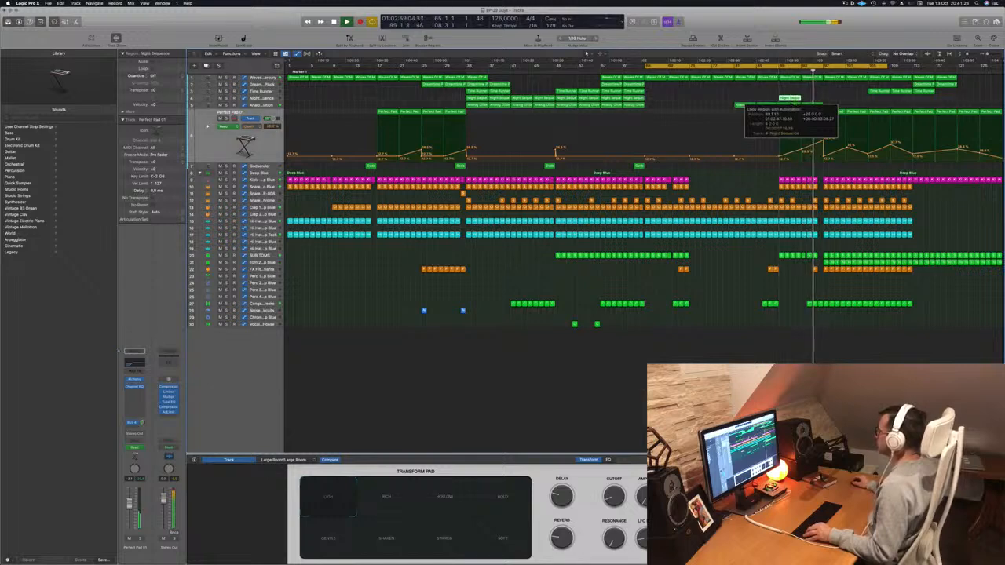
drag(793, 97, 813, 100)
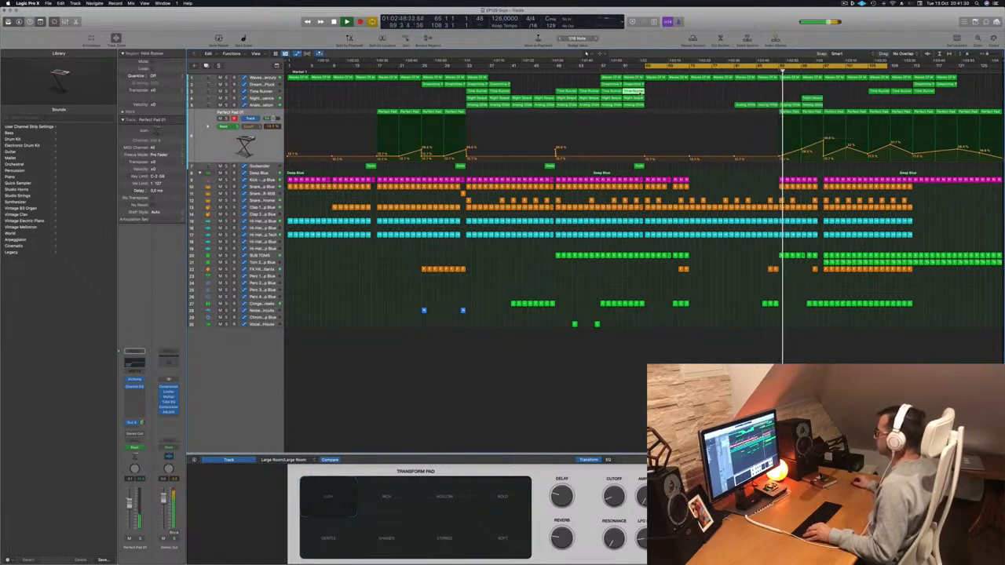
drag(814, 100, 791, 101)
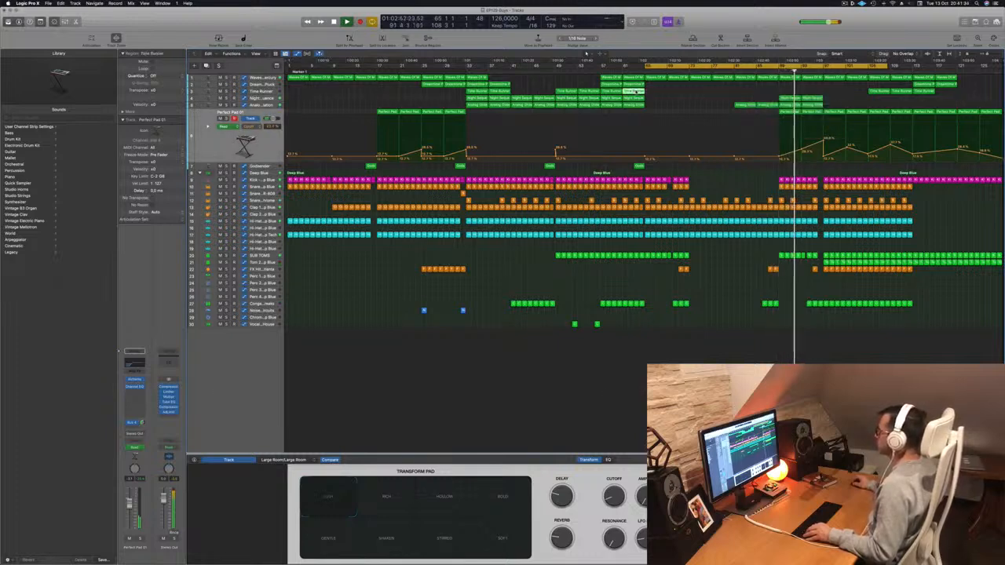
drag(635, 92, 812, 91)
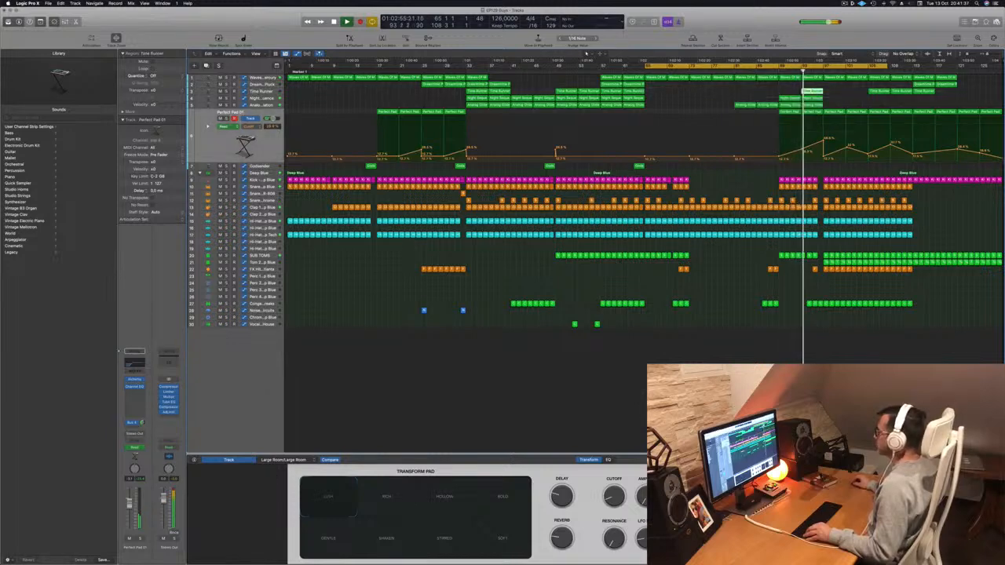
Shape the Time Runner cutoff automation to rise from bar 93 to a peak at bar 97 and fall by about bar 101.
click(275, 92)
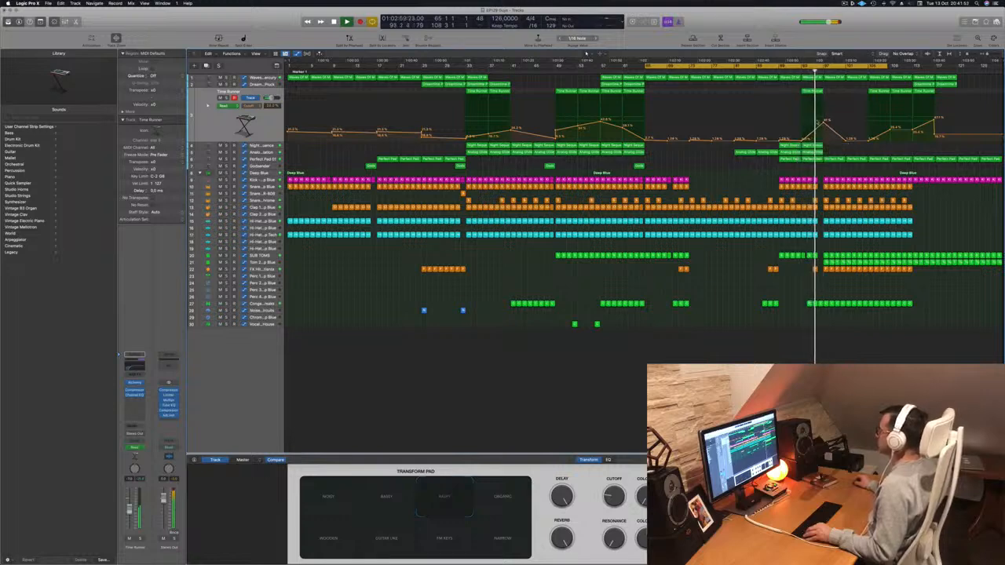
scroll(856, 124, up, 5)
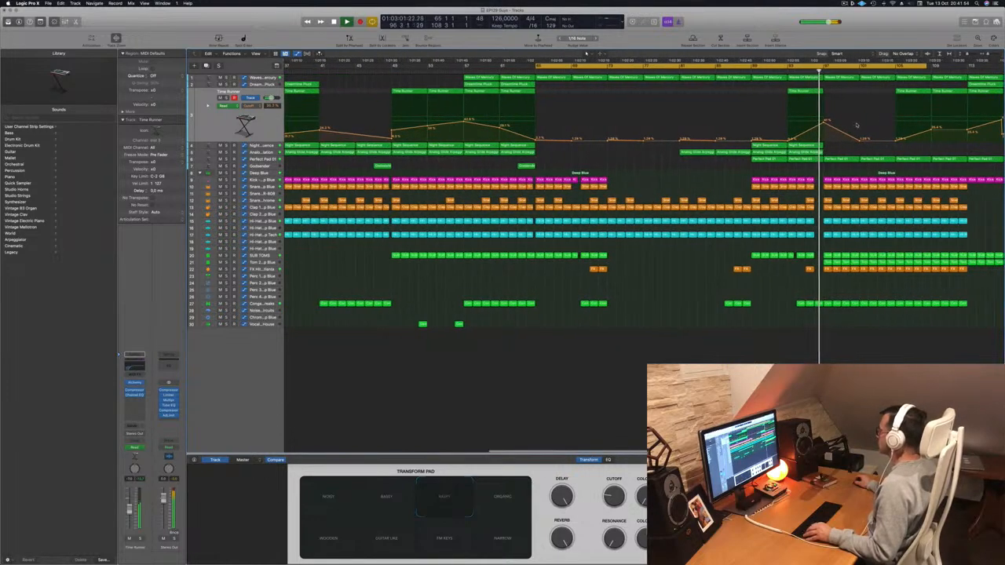
scroll(855, 124, down, 5)
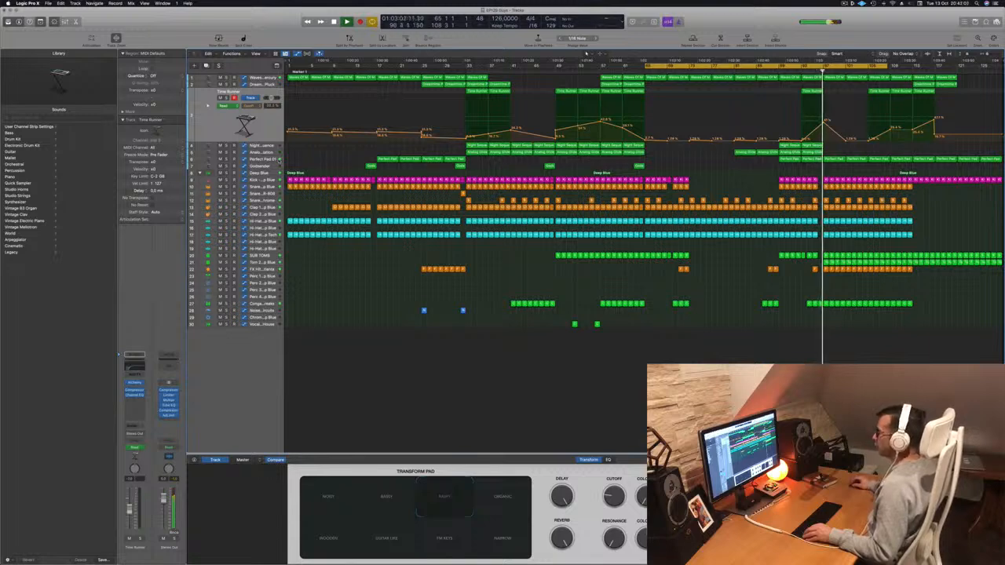
Drop the Perfect Pad 01 cutoff automation sharply at bar 97 and raise it again toward about bar 109.
key(Down)
key(Down)
key(Down)
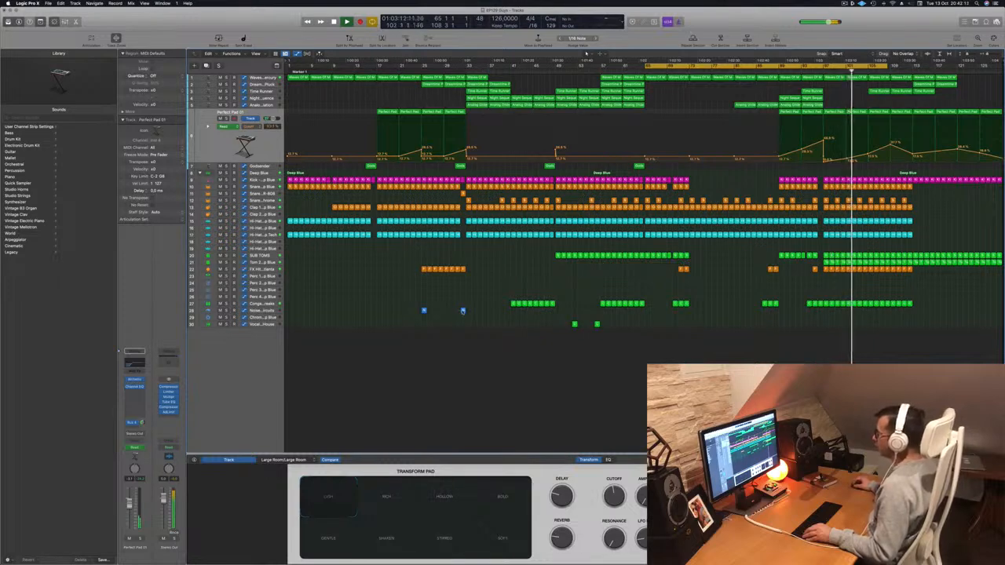
Copy the Noise Sweep region from bar 32 to bar 96 and display the Noise Sweep track's automation.
drag(462, 311, 819, 311)
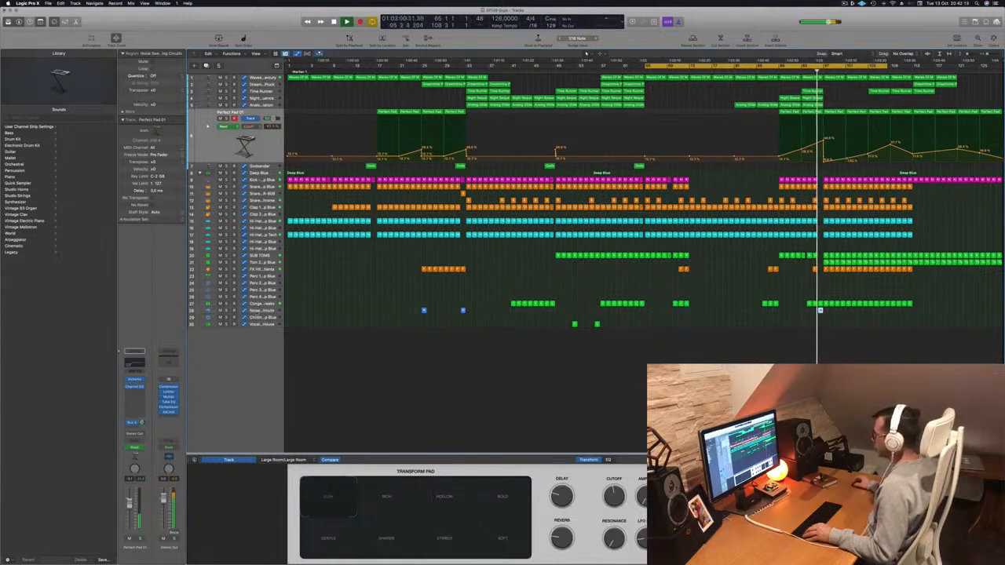
click(266, 311)
scroll(795, 272, up, 4)
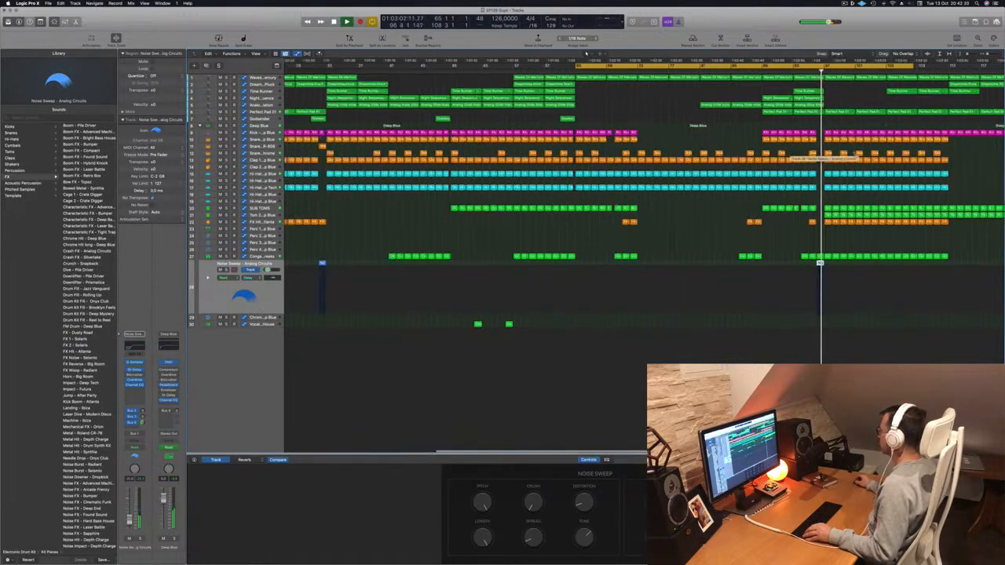
scroll(785, 287, down, 5)
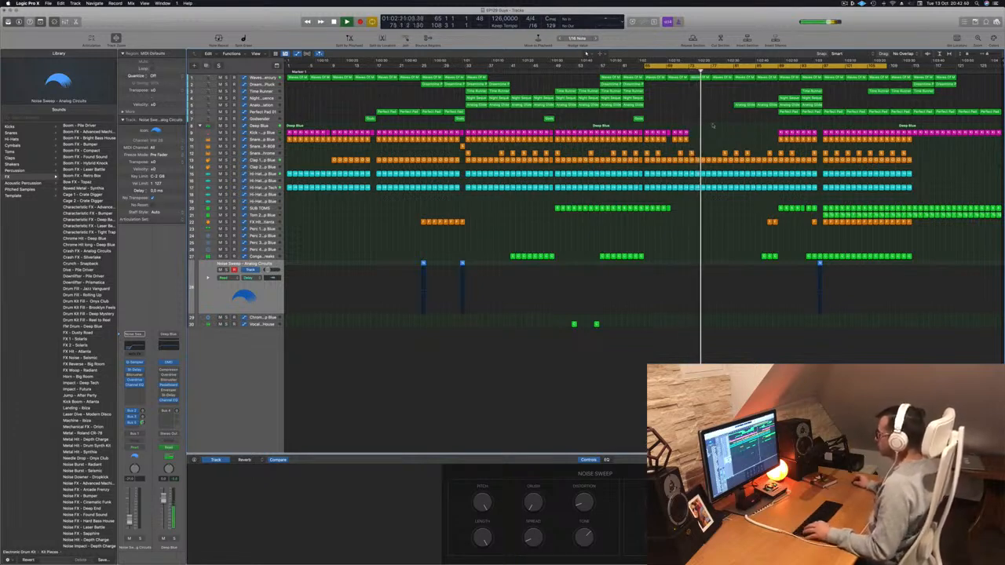
Delete the Waves Of Mercury regions at bars 81 and 85 and the snare region at about bar 79, keeping the track itself.
click(372, 78)
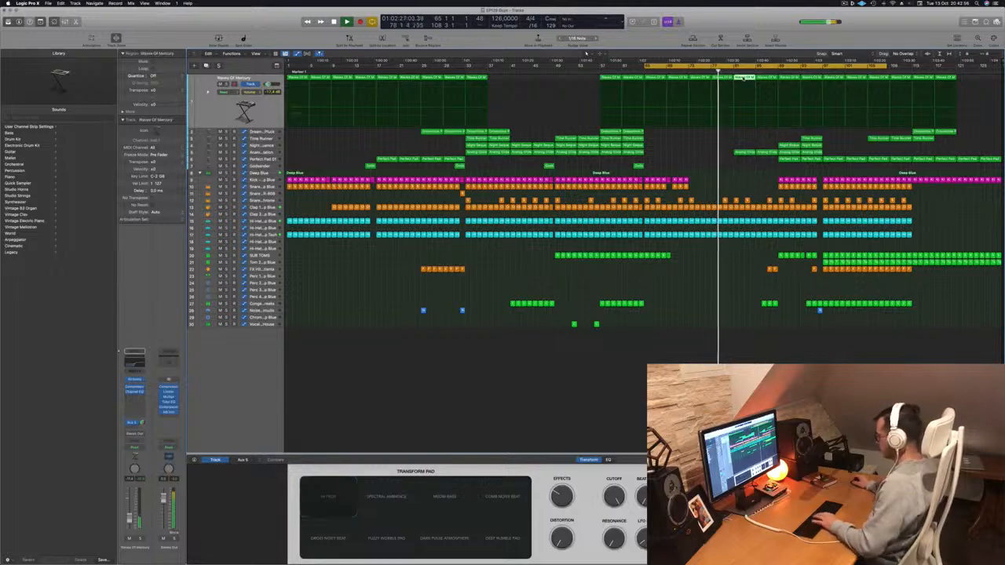
key(Delete)
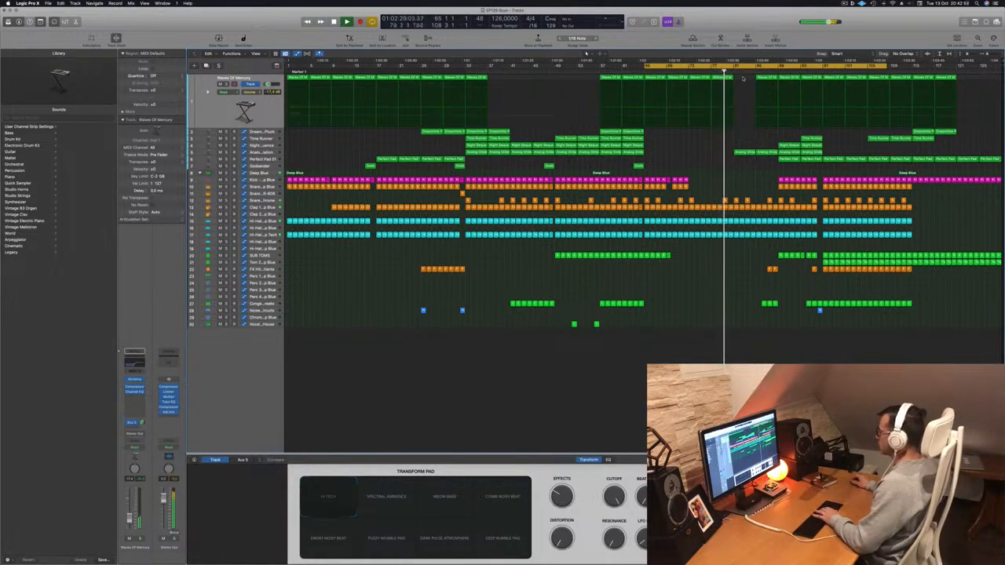
drag(717, 194, 725, 201)
key(Delete)
key(Delete)
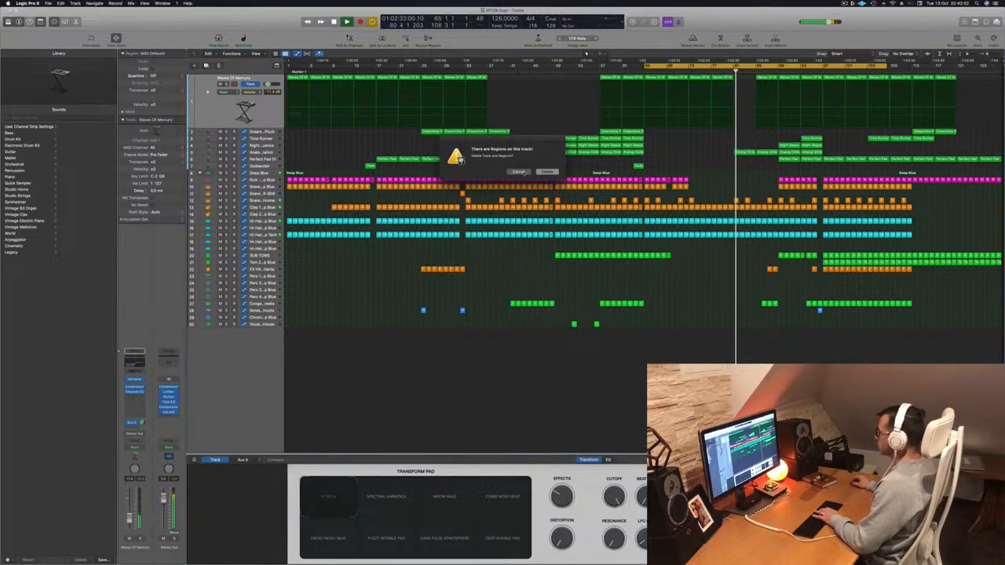
click(544, 170)
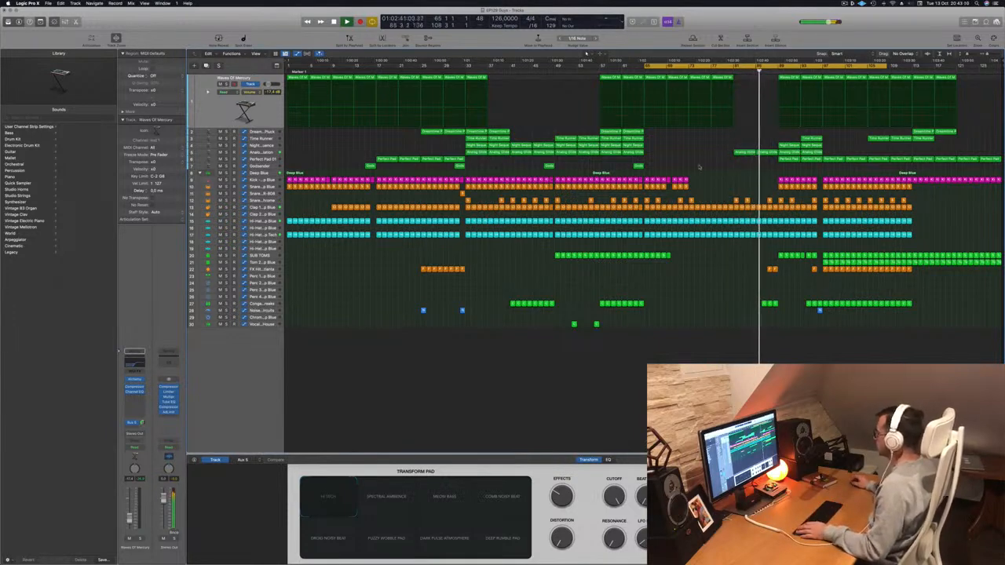
Delete the FX Hit and conga regions between about bars 86 and 89.
key(super+Right)
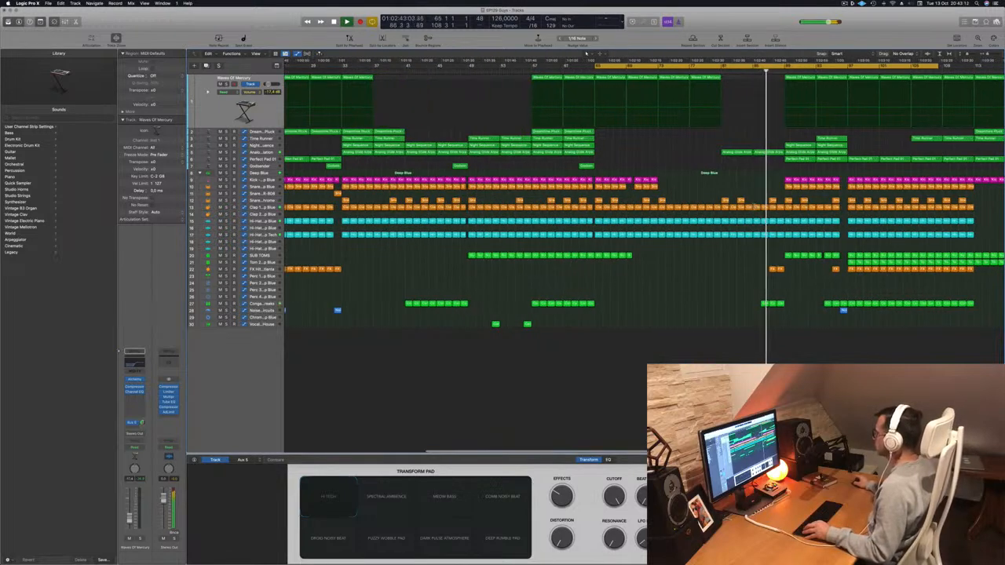
drag(759, 261, 783, 316)
key(BackSpace)
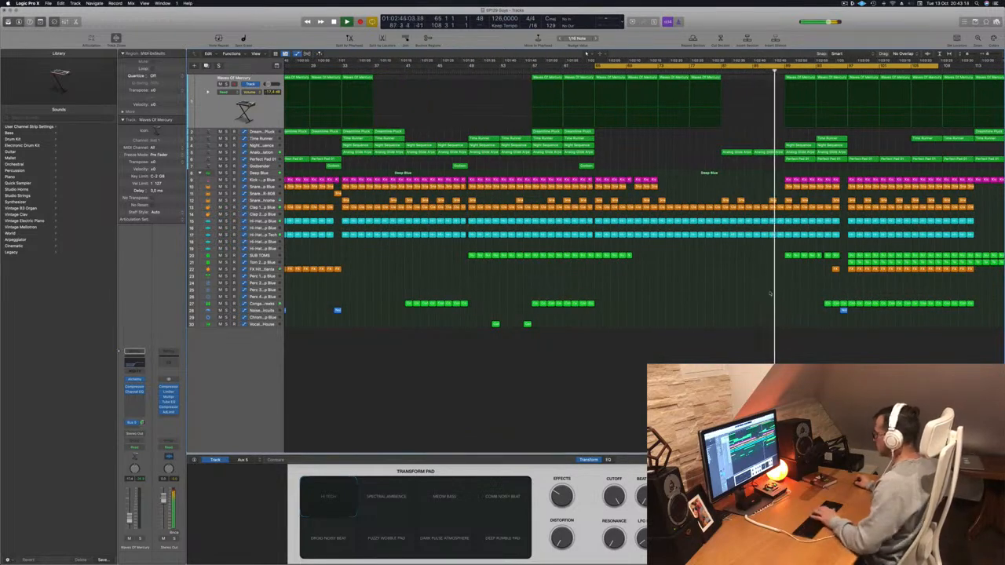
key(super+Left)
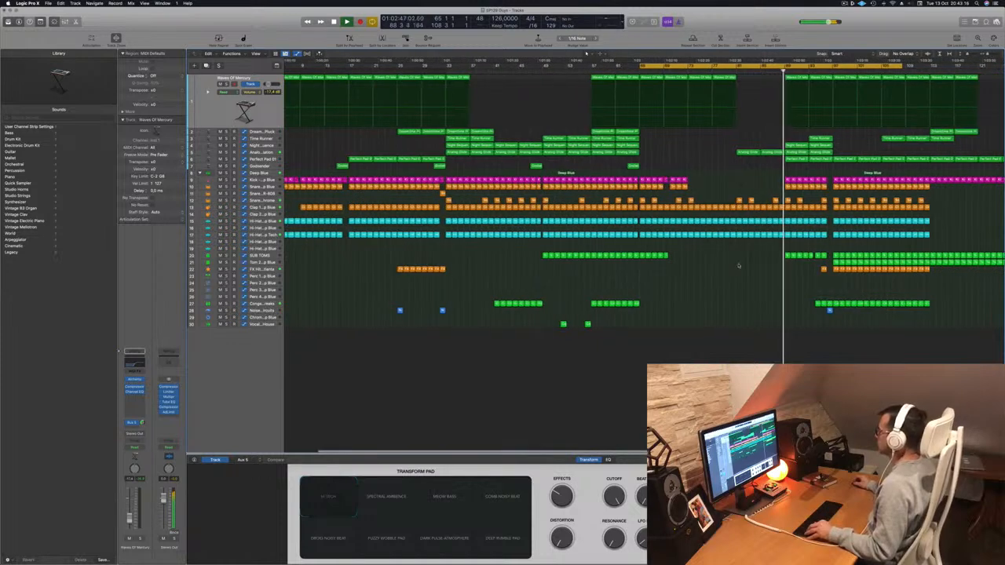
key(super+Right)
key(super+Right)
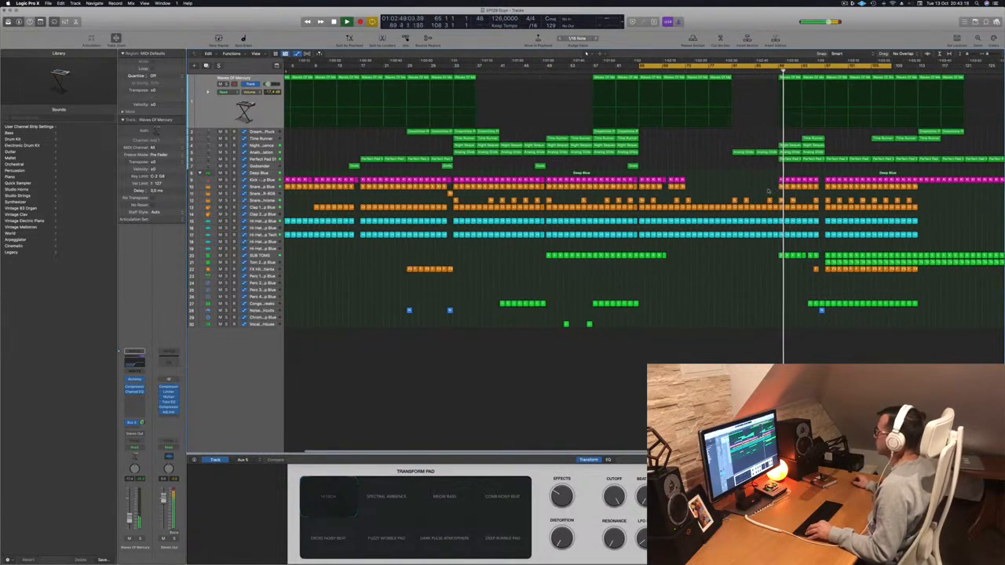
key(super+Left)
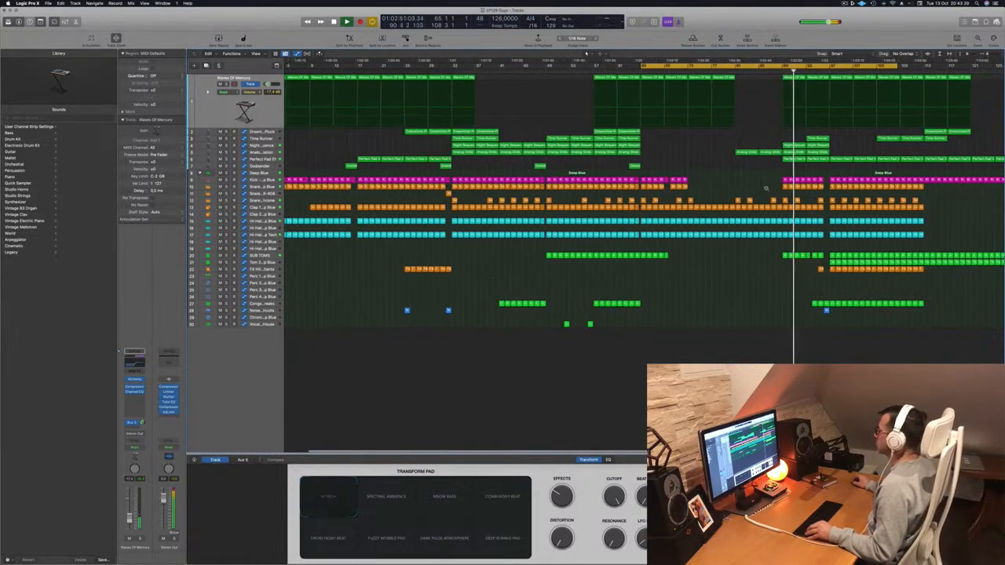
key(super+Left)
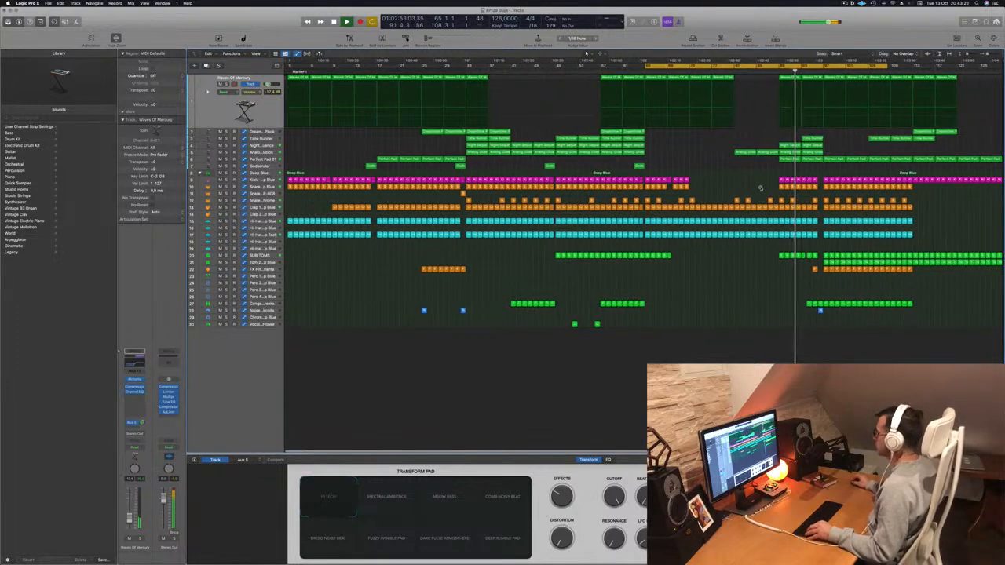
Restart playback and copy Waves Of Mercury regions back into the gap at bars 81 and 85.
key(space)
key(space)
click(718, 78)
drag(717, 77, 776, 79)
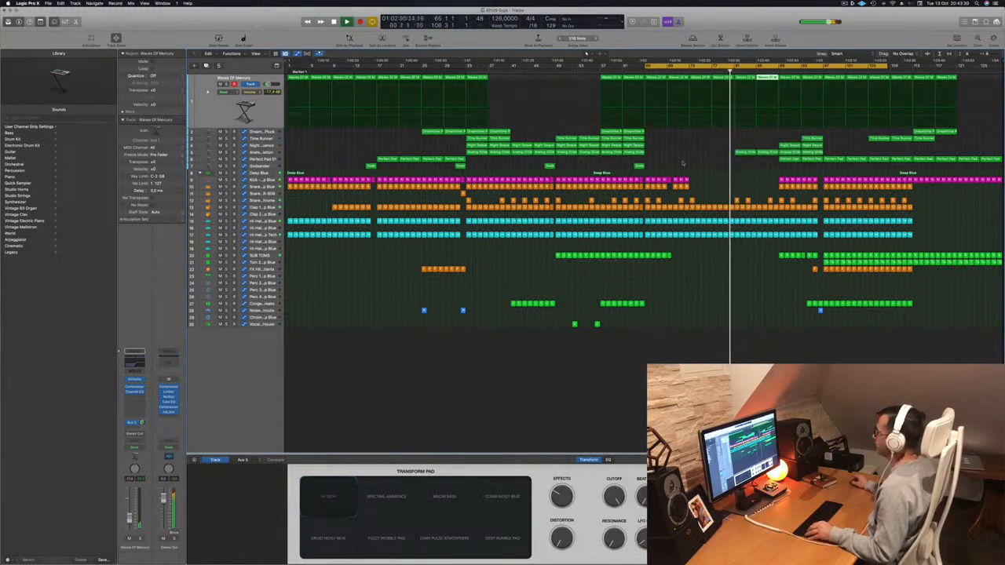
Audition the Waves Of Mercury track in solo around bar 82, unsolo it and clear the region selection.
key(super+a)
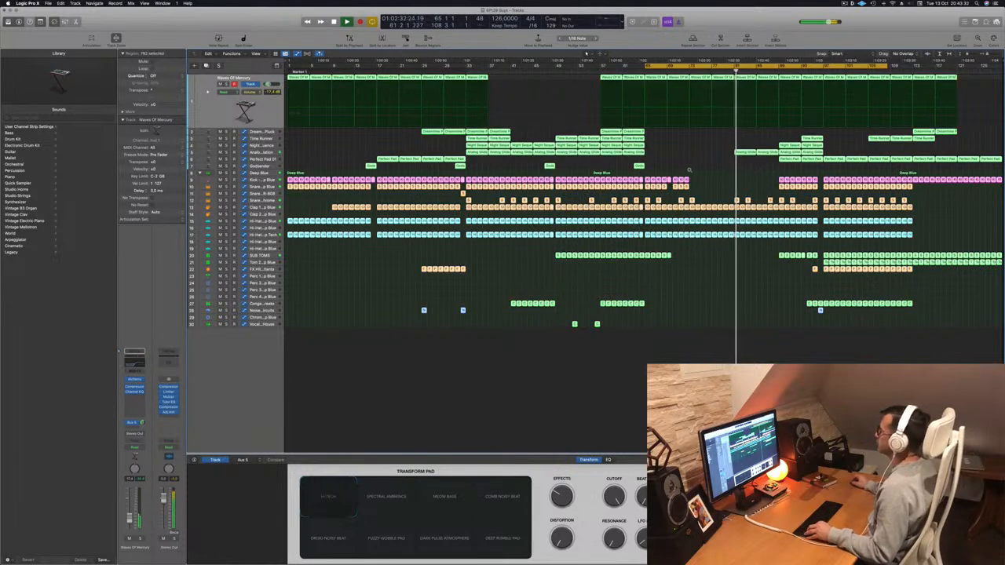
key(s)
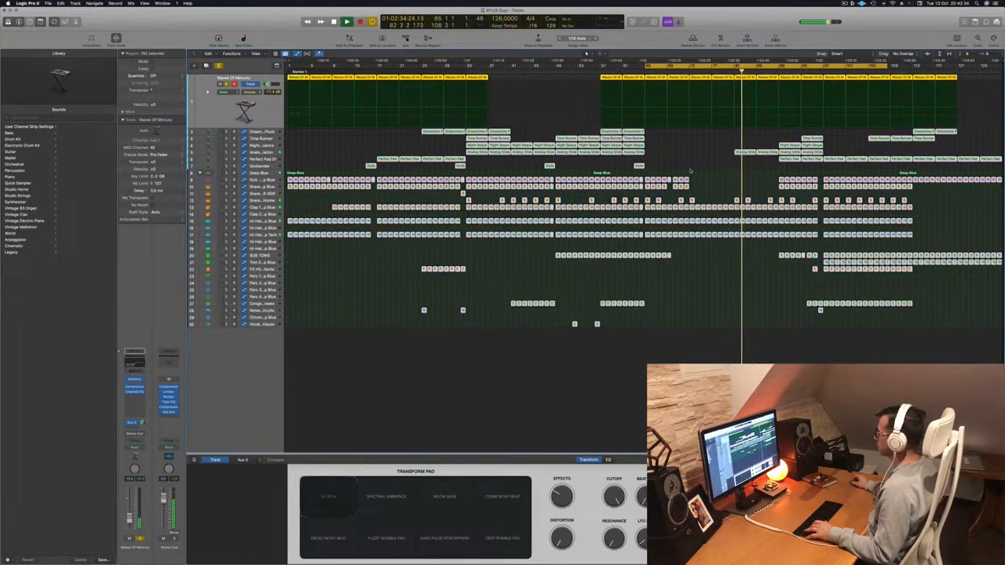
key(s)
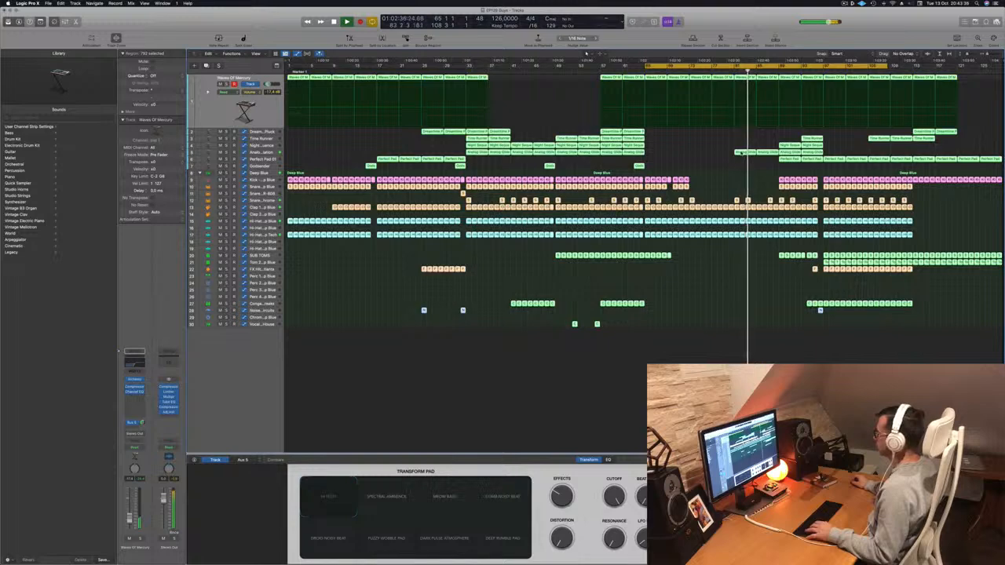
click(707, 155)
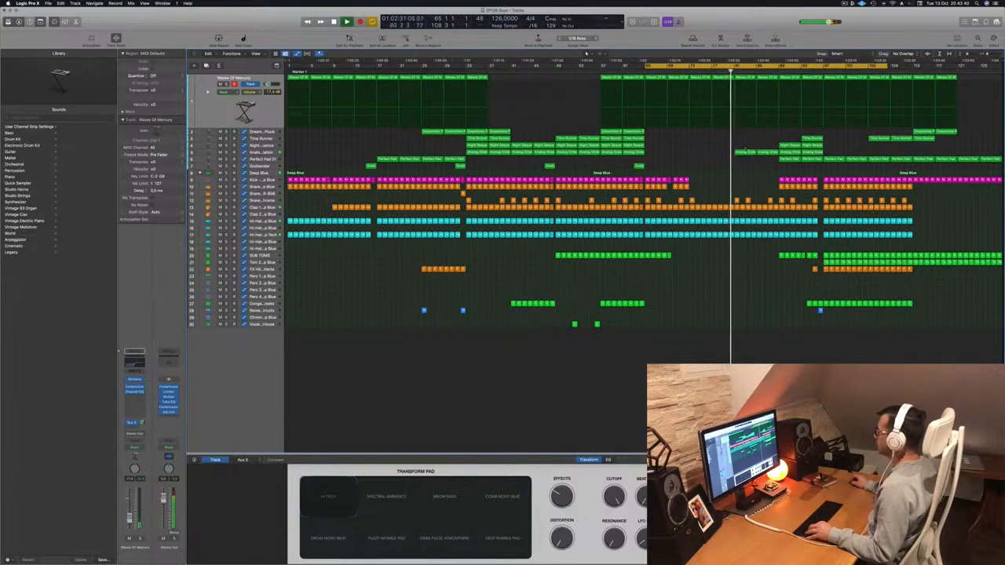
Copy Time Runner regions to bars 81, 85 and 89 instead of trial Night Sequence copies, and shape their cutoff automation to peak at bar 93.
drag(785, 146, 738, 150)
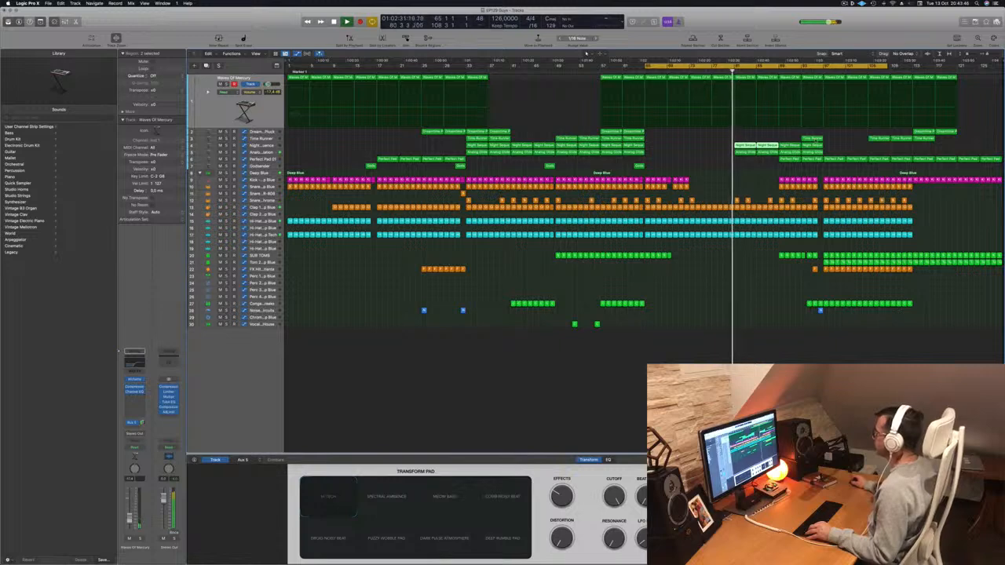
drag(812, 140, 785, 141)
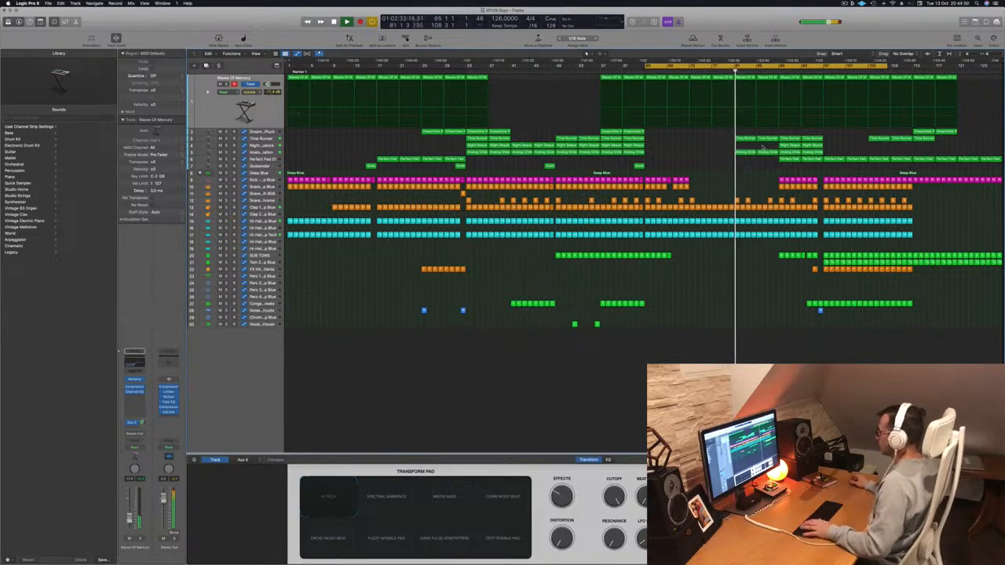
click(733, 71)
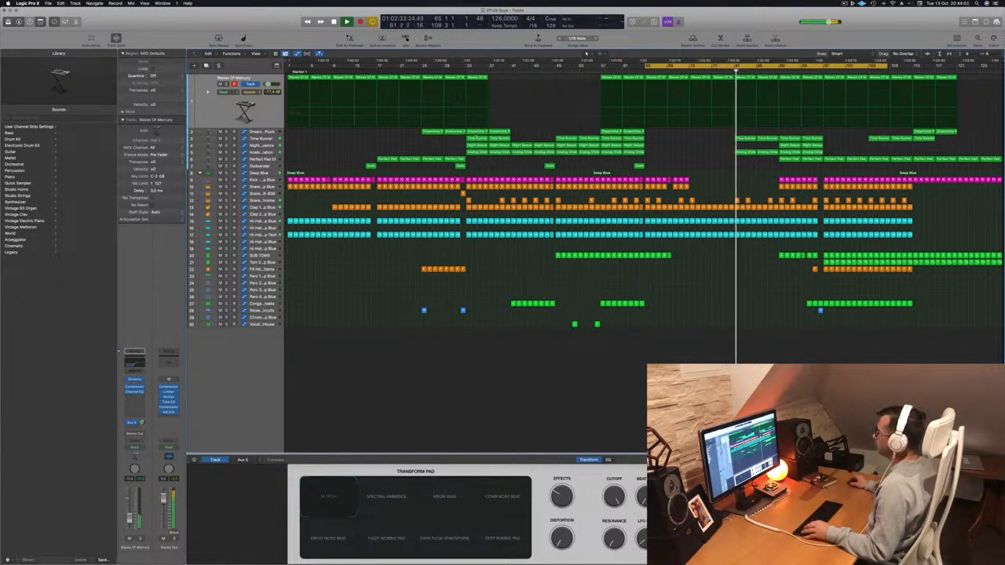
click(259, 144)
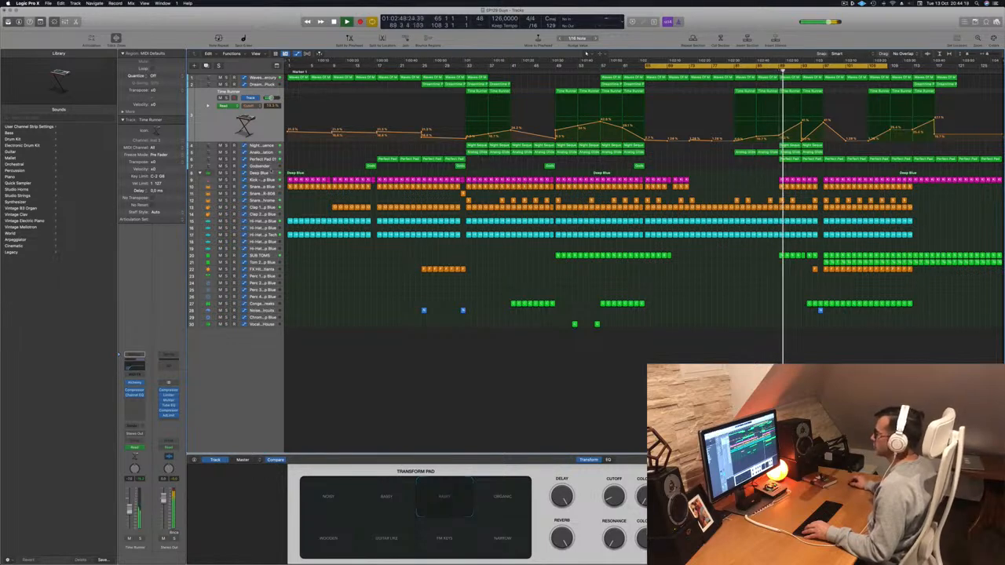
Select the Deep Blue track, set the cycle range to bars 97 to 113 and repeat that section from bar 113.
click(271, 173)
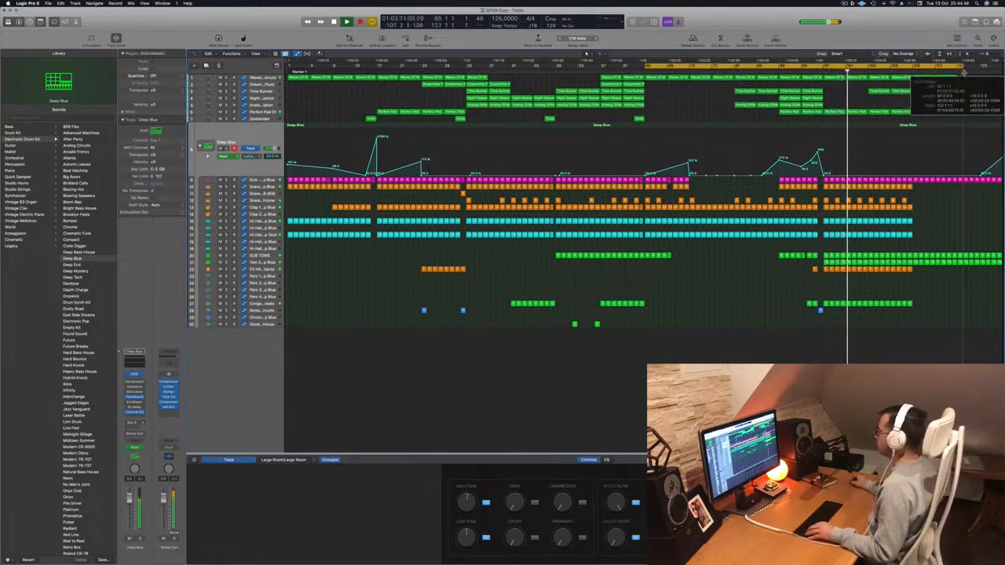
drag(990, 73, 915, 78)
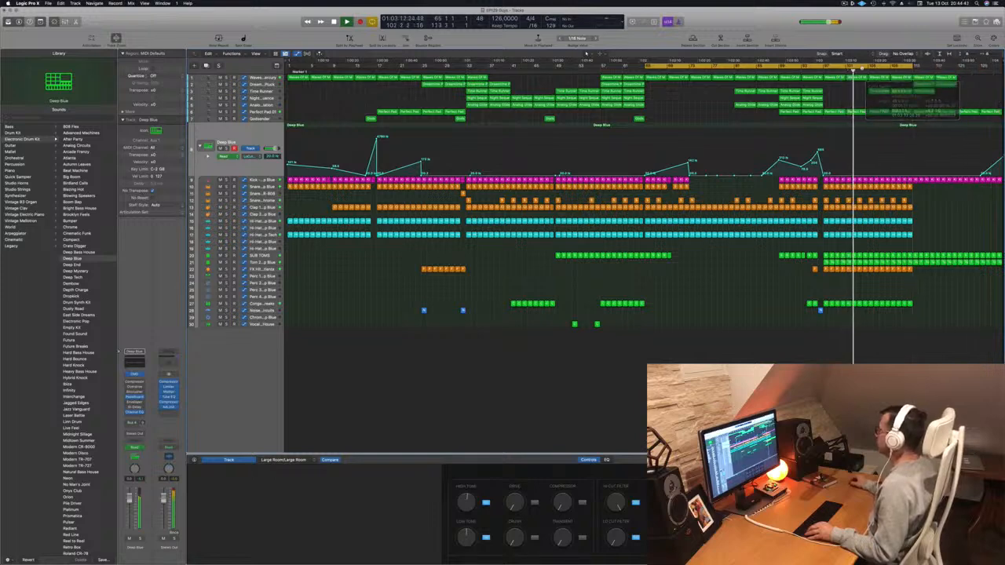
click(825, 67)
drag(824, 68, 912, 71)
key(ctrl+super+r)
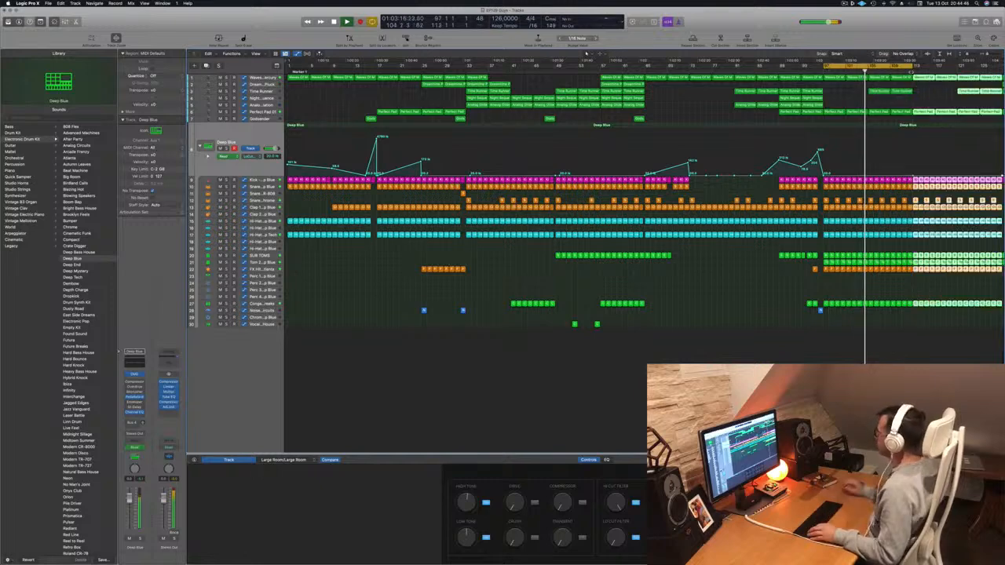
Audition the earlier section around bar 53 and restart playback from bar 97.
scroll(908, 117, down, 2)
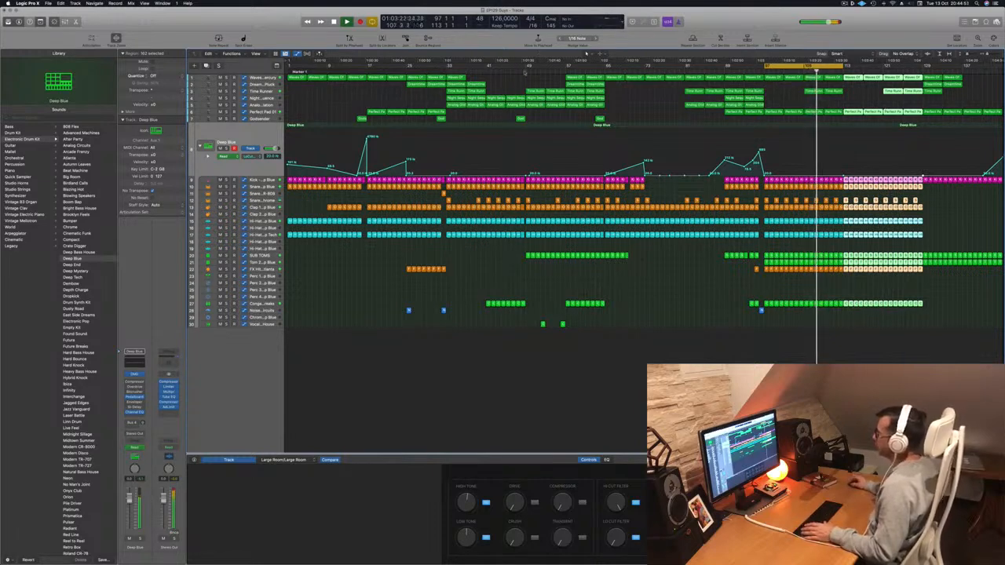
click(527, 70)
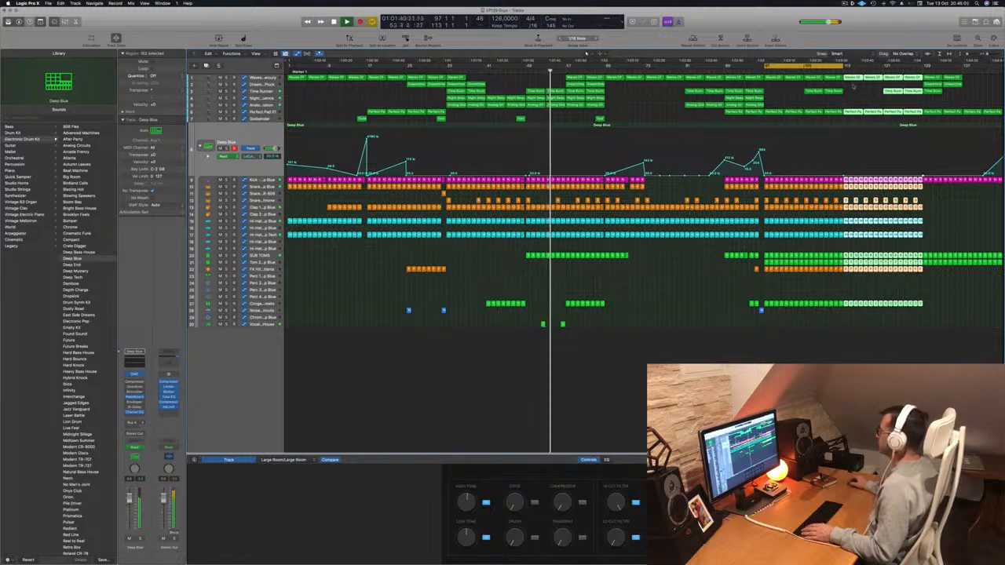
key(space)
key(space)
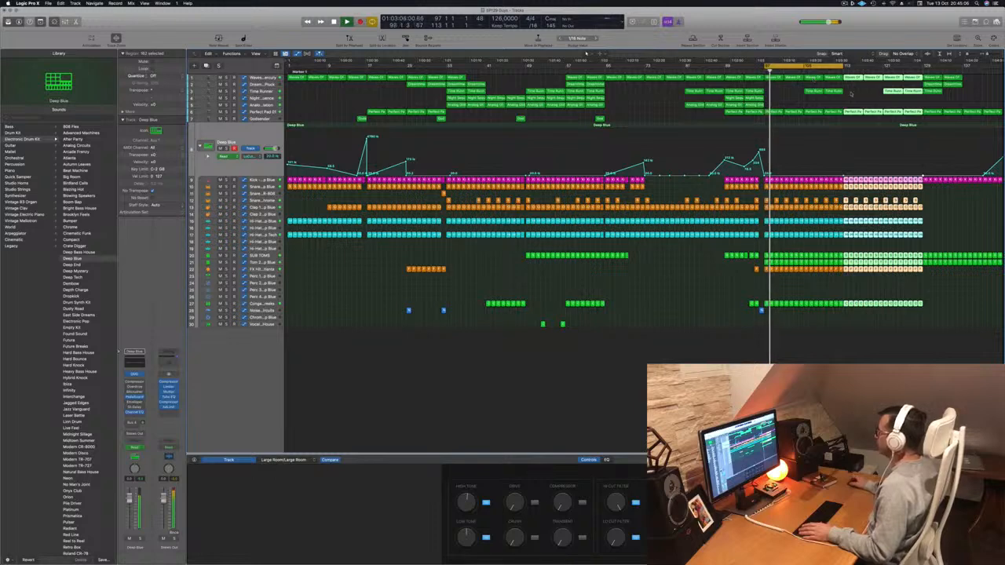
Replace the regions between bars 113 and 129 with a copy of the section from bars 49 to 65.
click(842, 242)
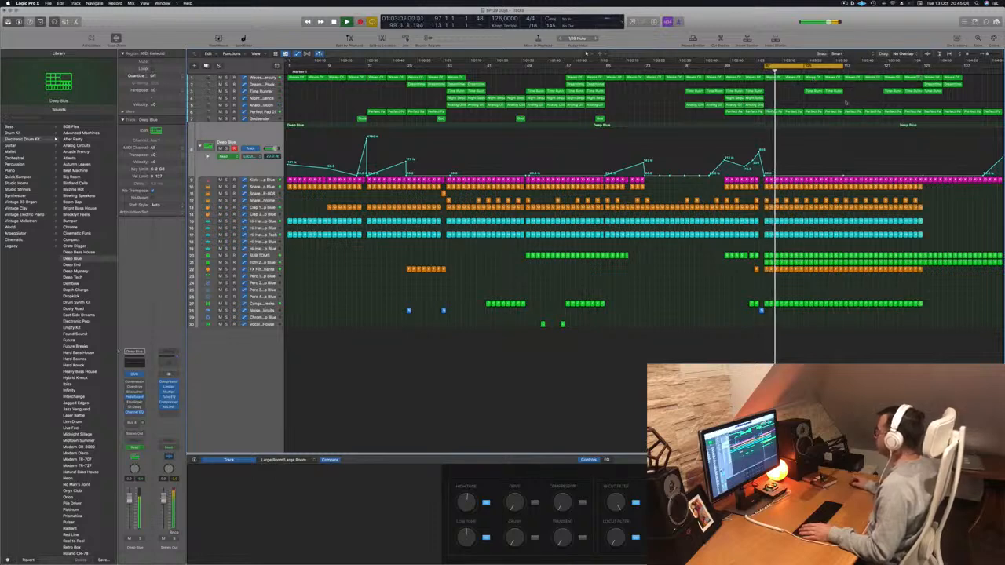
drag(842, 311, 922, 75)
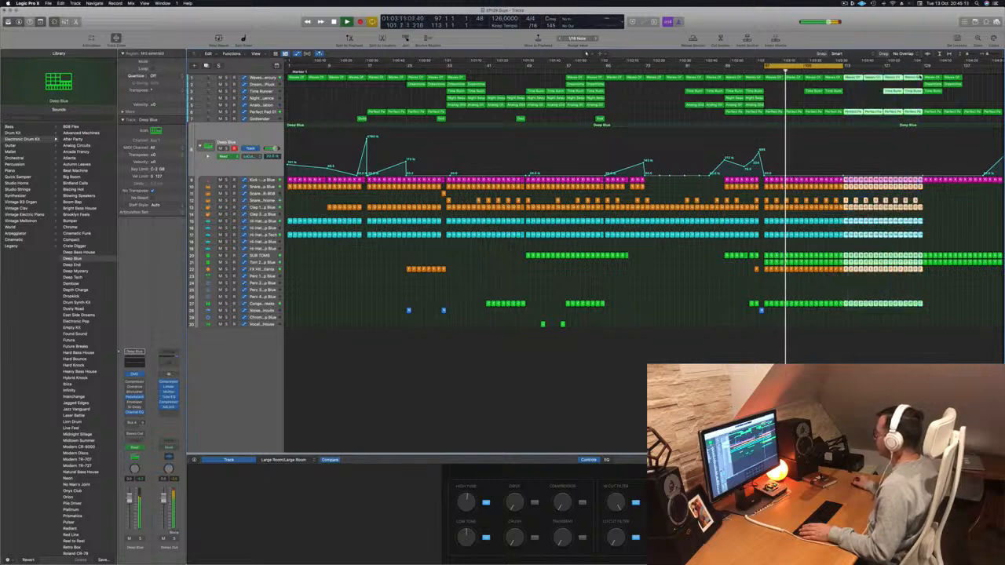
key(Delete)
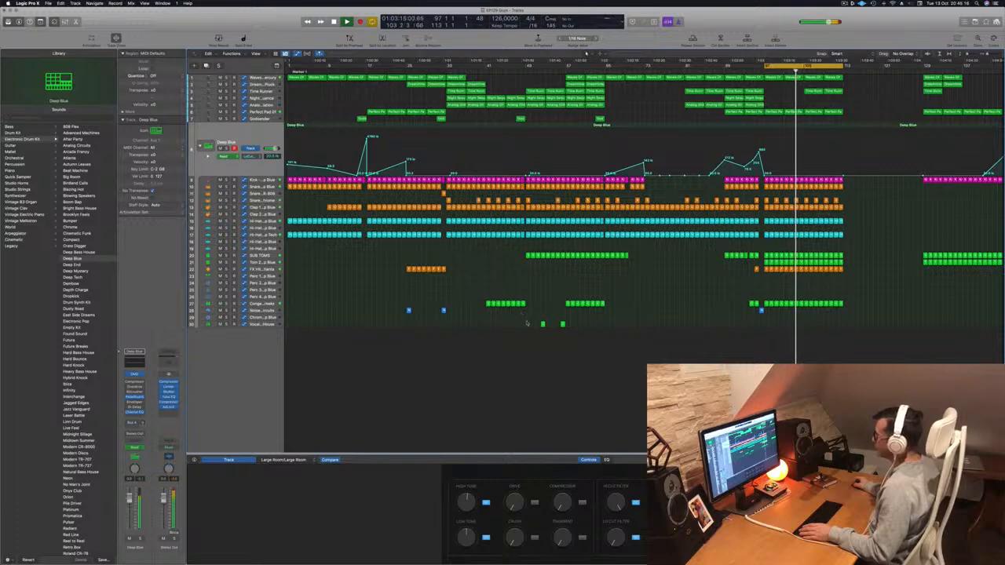
drag(525, 328, 602, 76)
drag(534, 106, 849, 110)
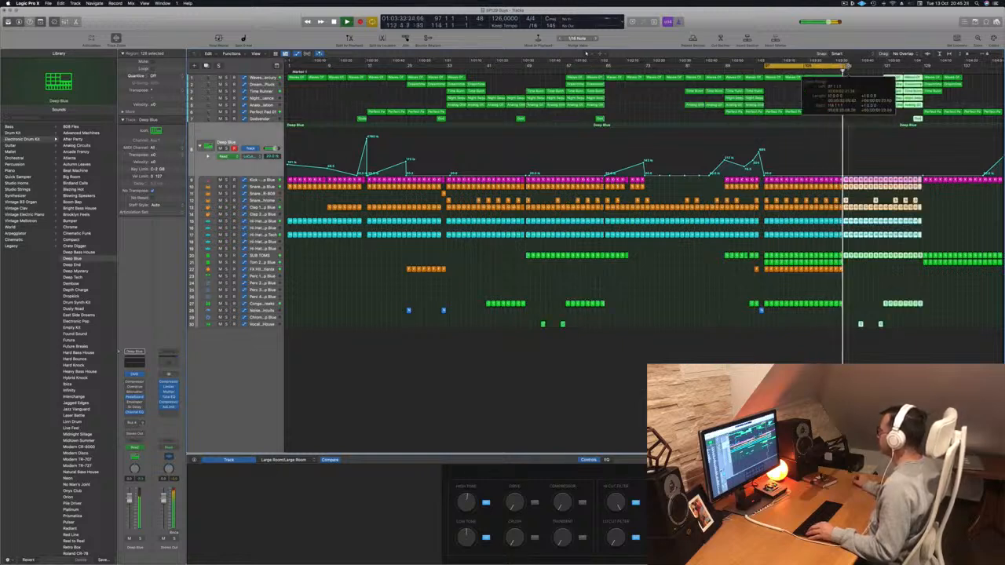
click(867, 123)
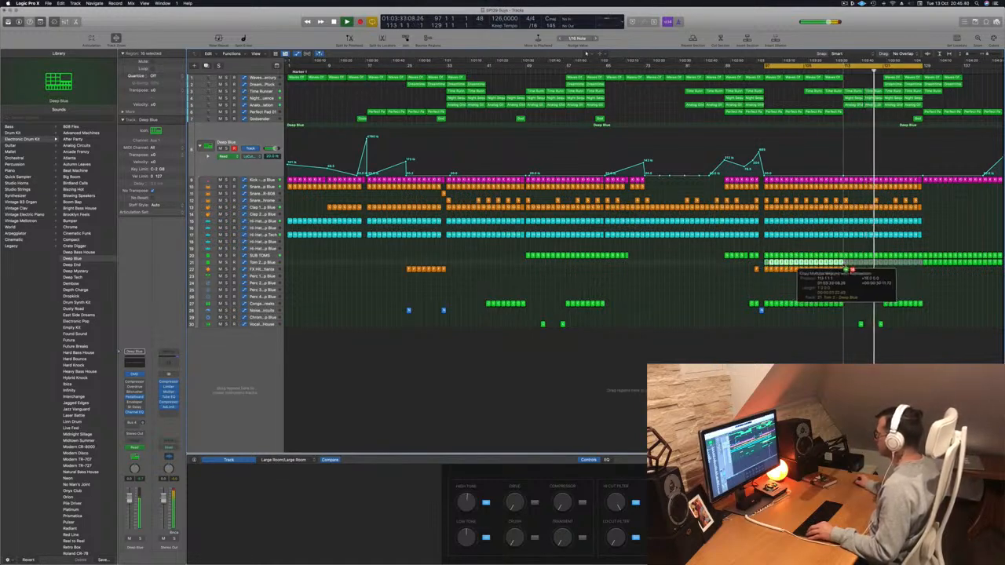
Copy the Tom 2 regions from bars 97 to 113 and the noise hit near bar 97 to bar 113.
drag(842, 263, 844, 263)
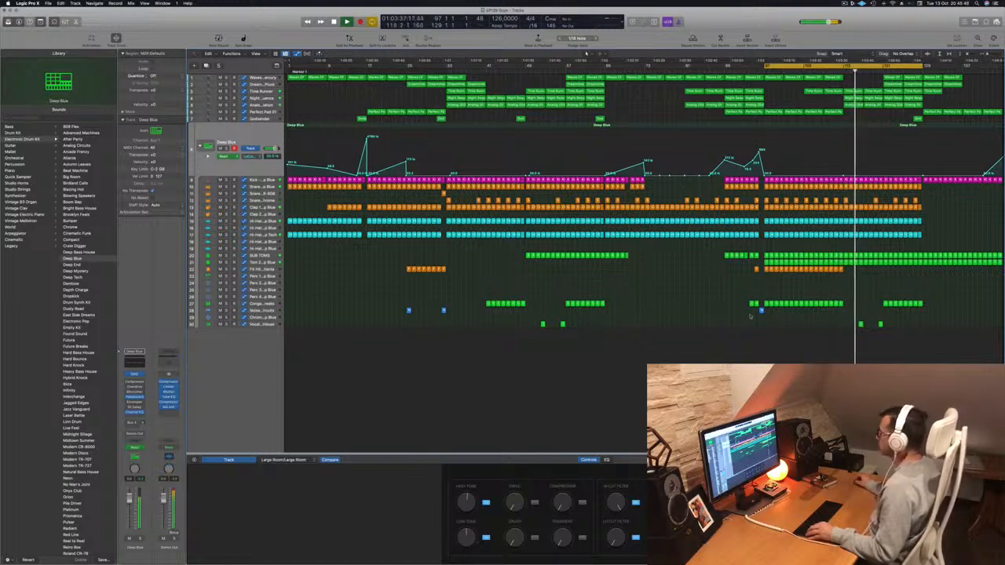
drag(760, 310, 845, 311)
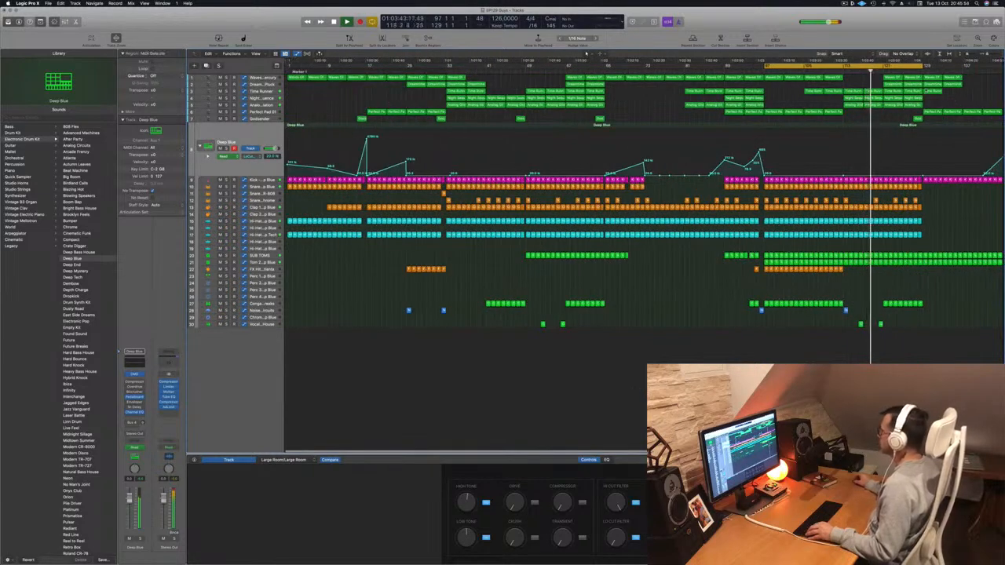
Set the cycle range to bars 113 to 129, repeat that section from bar 129 and extend the cycle to bar 145.
click(855, 66)
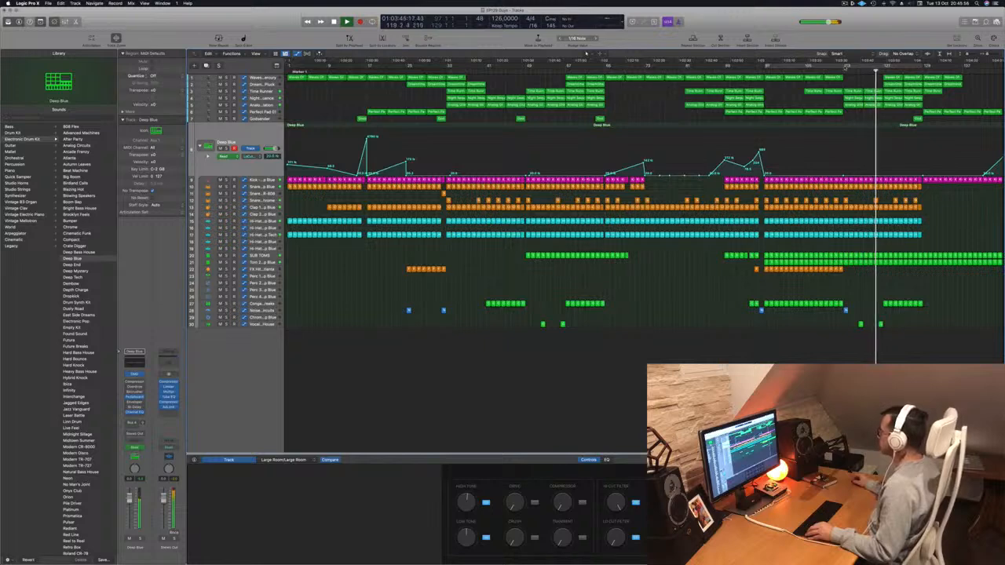
click(855, 66)
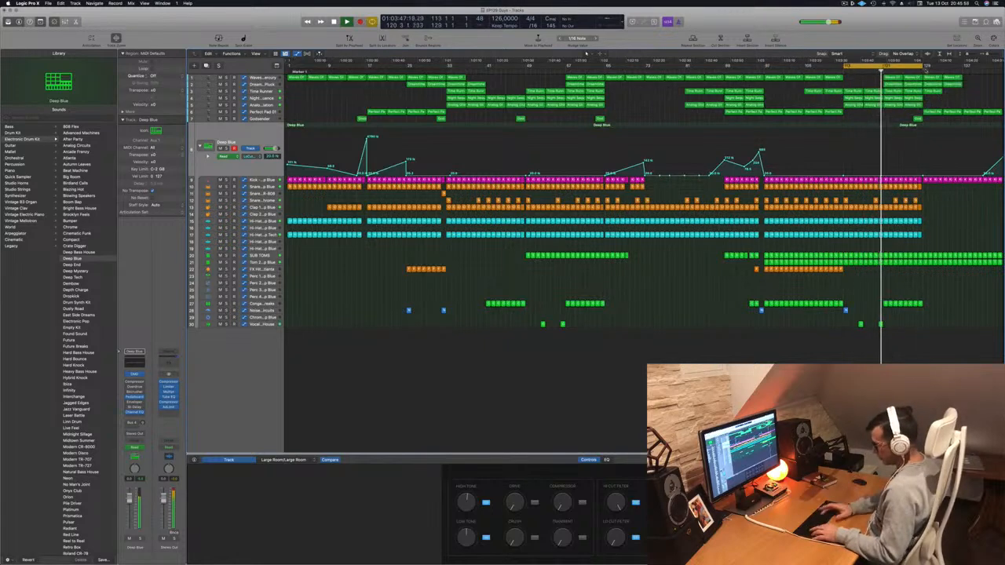
key(ctrl+super+r)
key(super+Left)
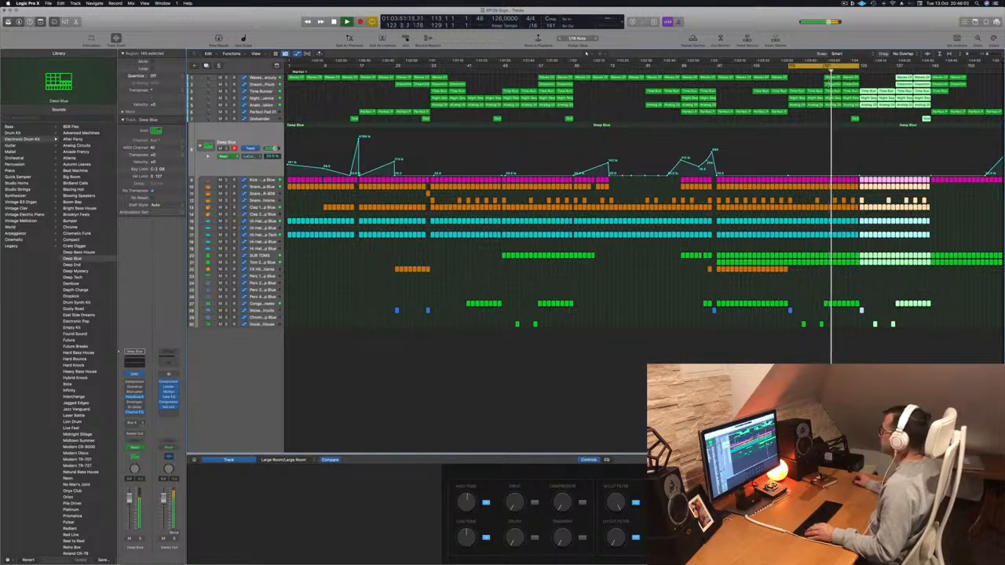
drag(873, 76, 830, 84)
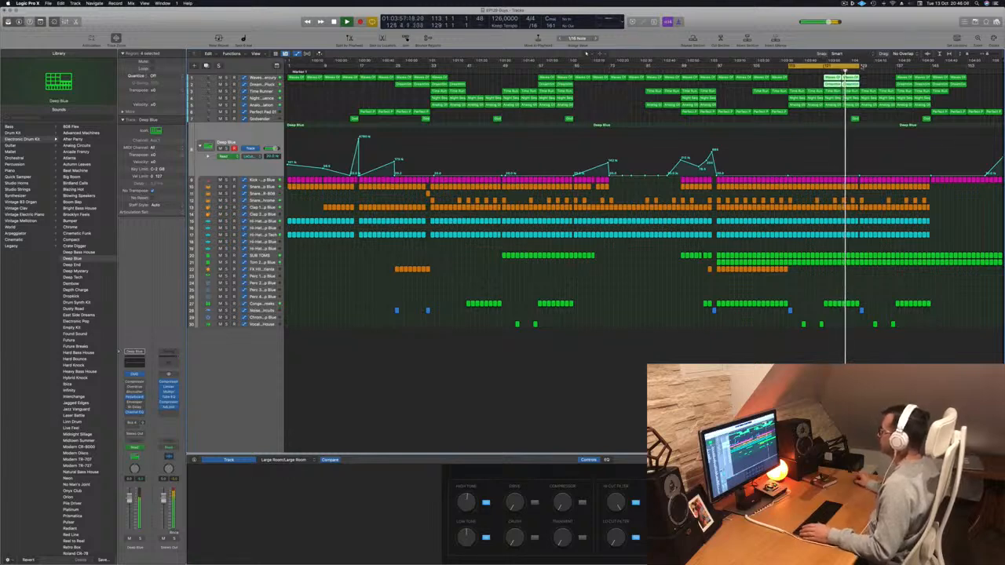
drag(872, 65, 934, 66)
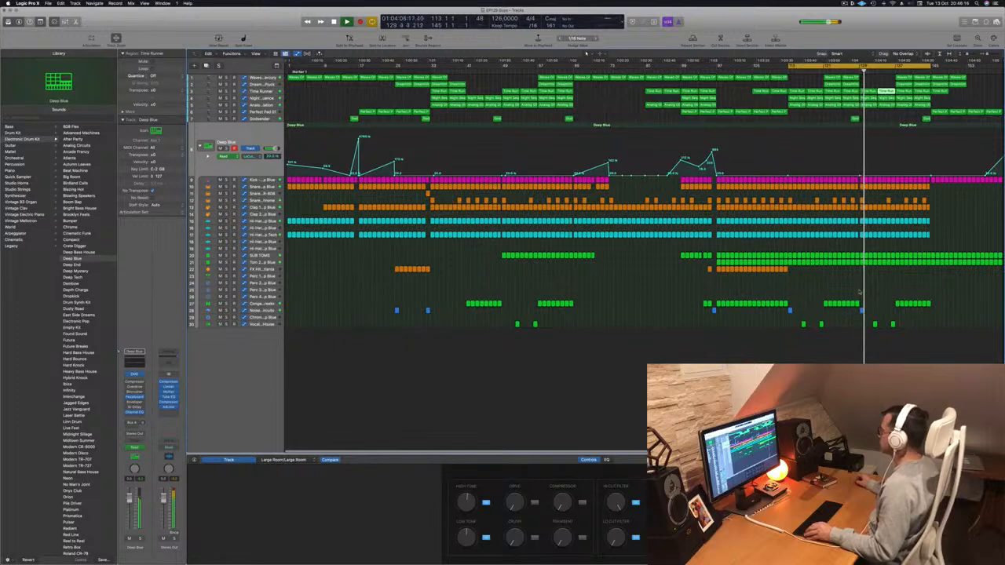
Delete the Time Runner regions from bar 129 and the Waves Of Mercury and pluck regions from bar 137 onward.
scroll(871, 277, up, 4)
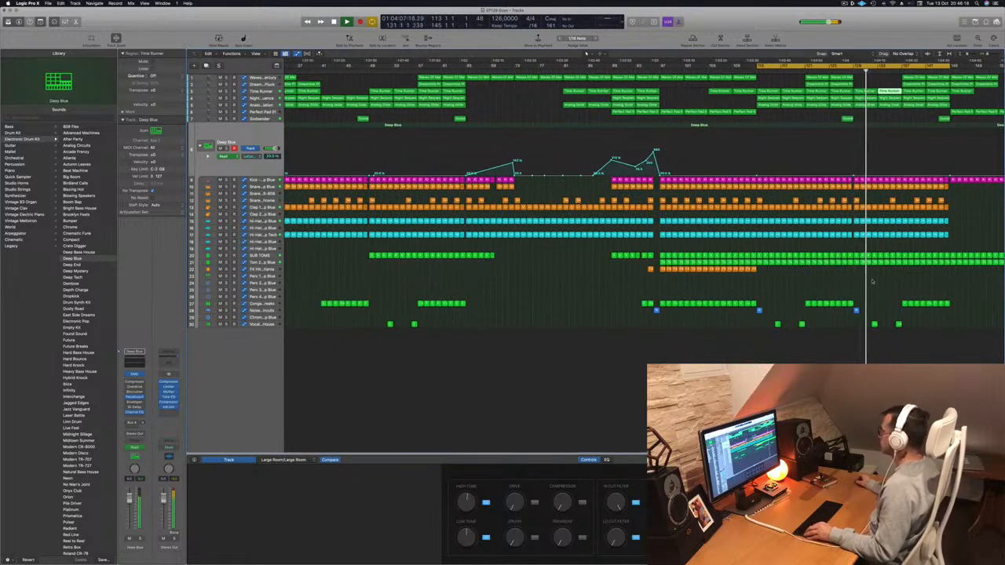
key(super+Left)
key(super+Left)
click(845, 72)
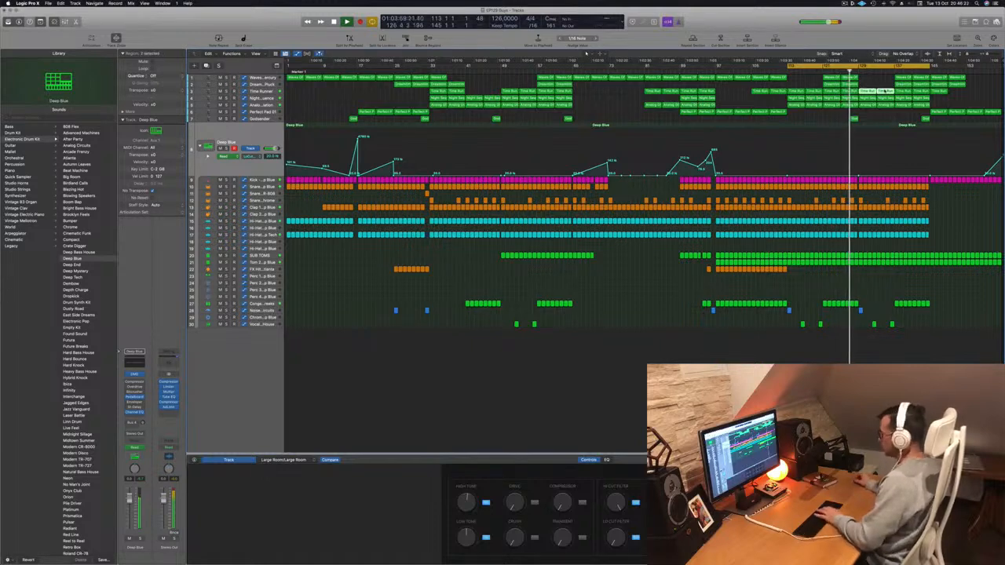
key(super+BackSpace)
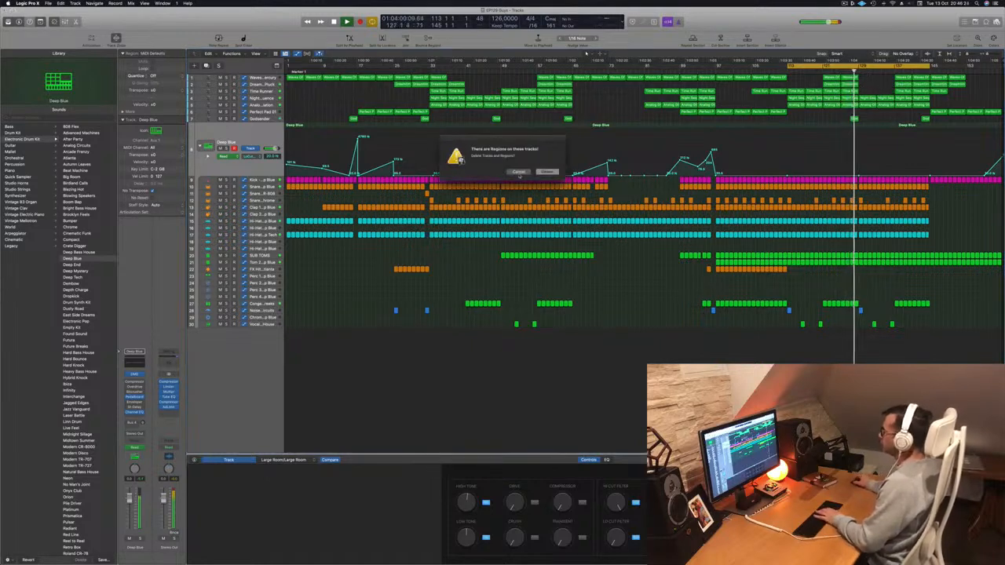
click(519, 172)
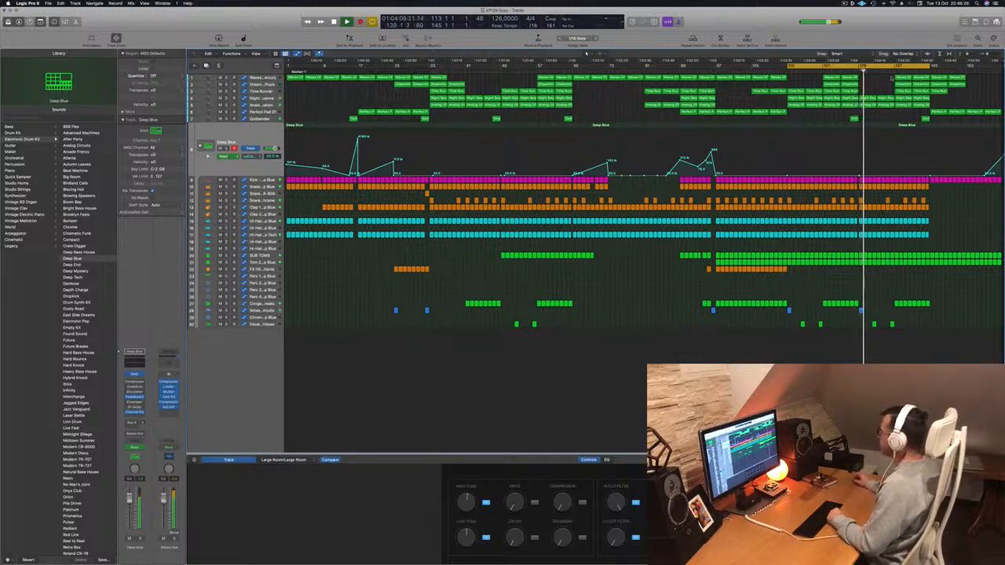
drag(920, 91, 957, 92)
key(Delete)
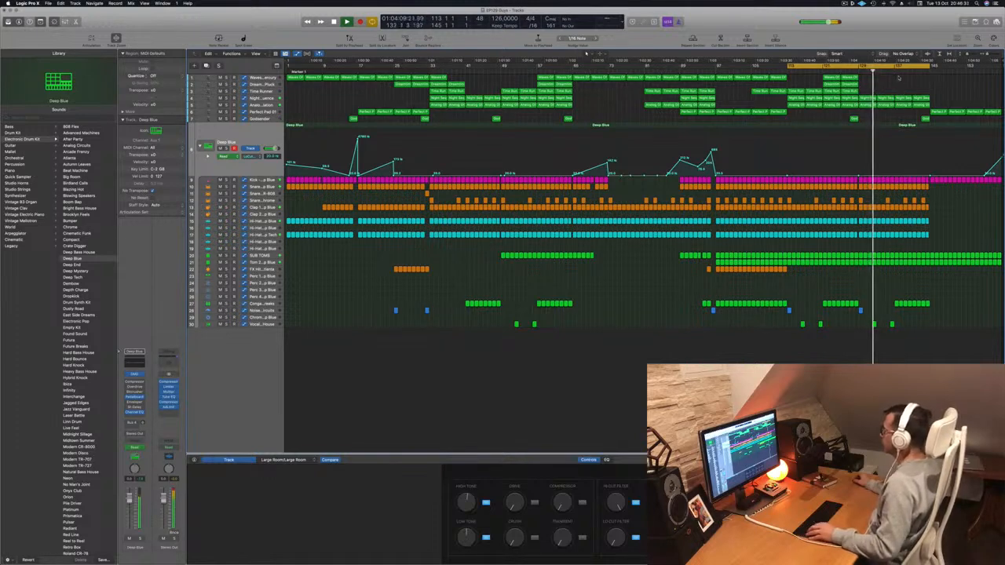
Set the cycle range to bars 129 to 145 and repeat that section from bar 145, filling up to bar 177.
key(c)
drag(860, 66, 929, 69)
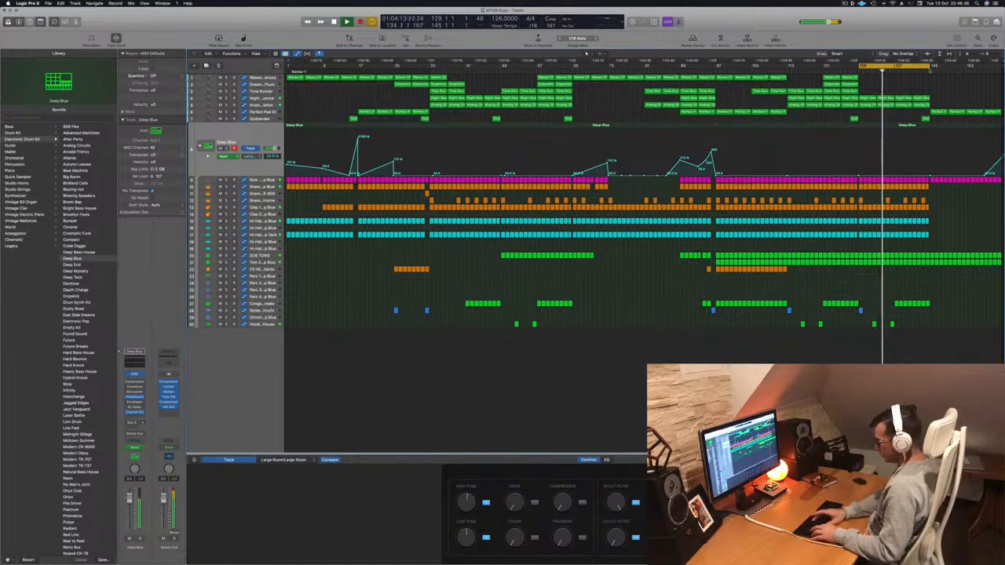
key(ctrl+super+r)
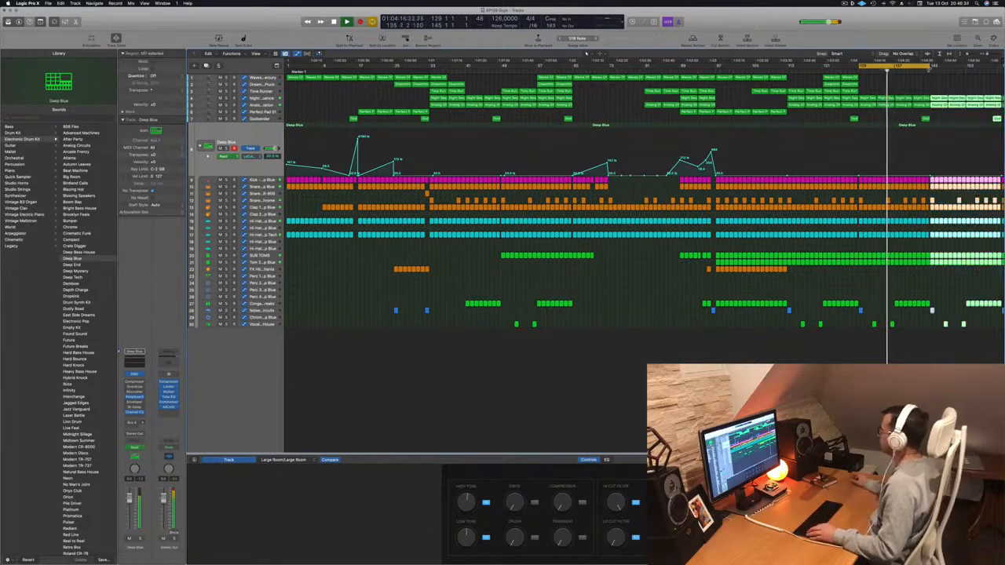
key(super+Left)
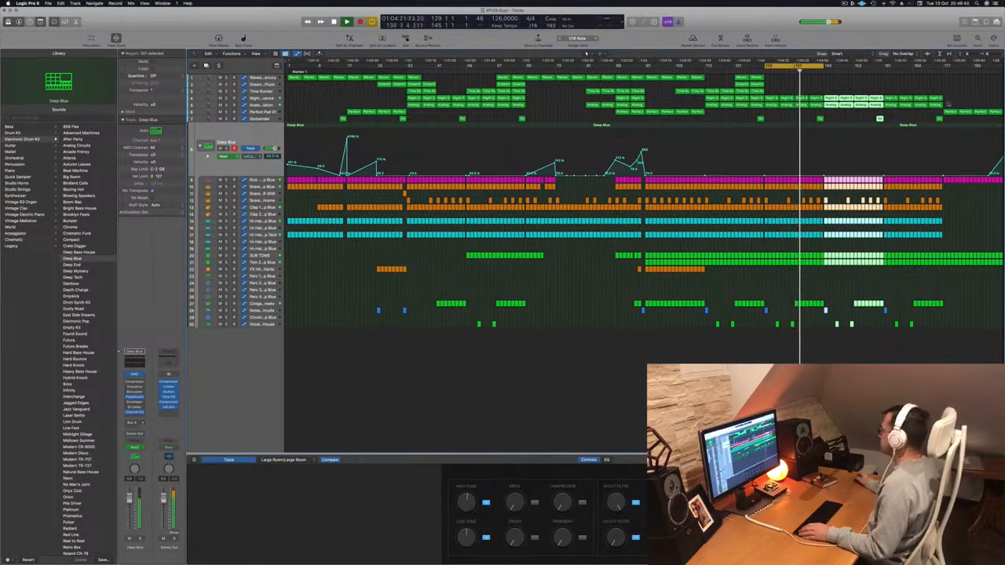
Extend the cycle range past bar 185, resume playback from about bar 144 and clear the region selection.
click(943, 71)
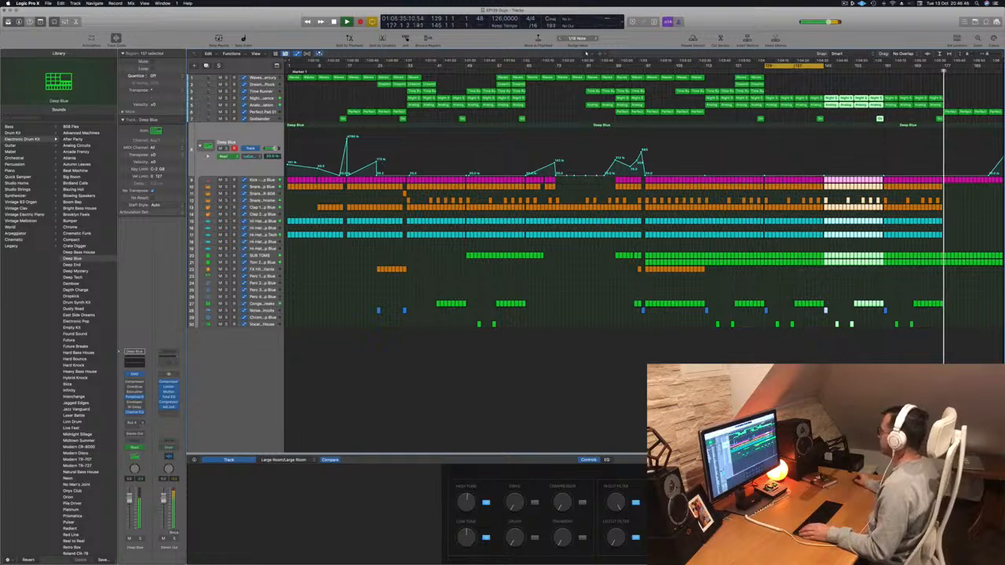
drag(823, 66, 998, 71)
click(821, 71)
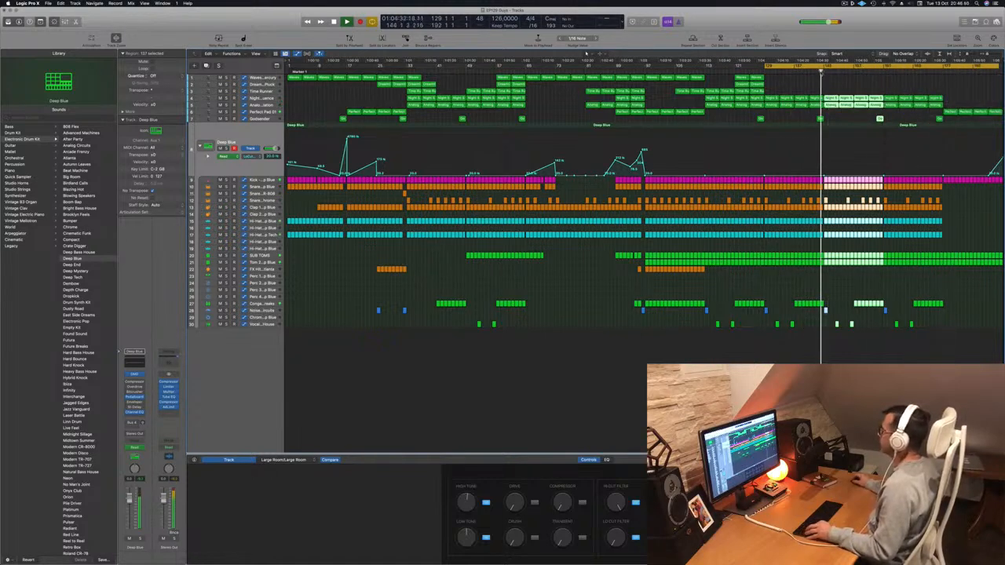
click(844, 81)
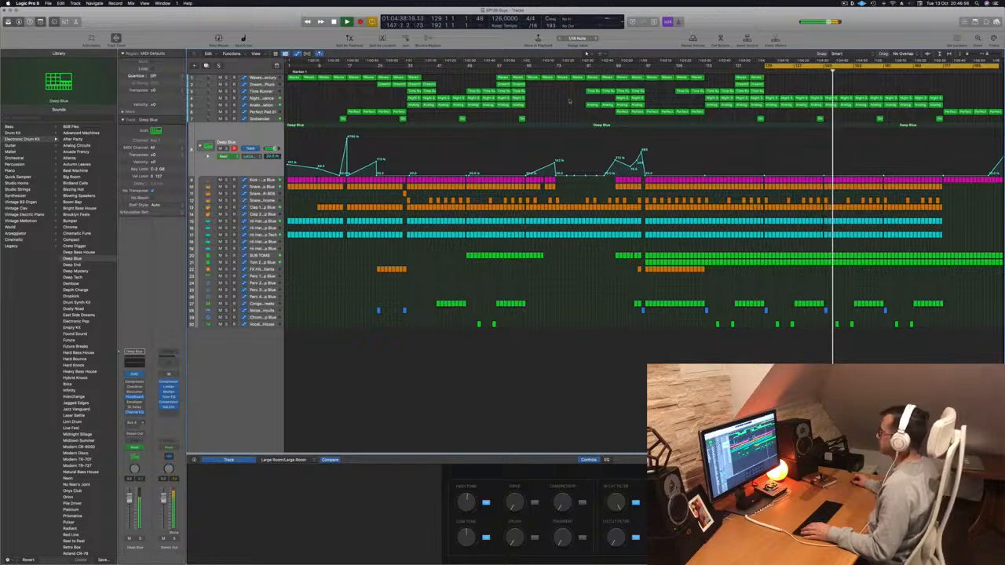
Select the Analog Glide Arpeggiation track, restart playback at bar 129 and shape its cutoff automation into a dip at bar 137.
click(272, 106)
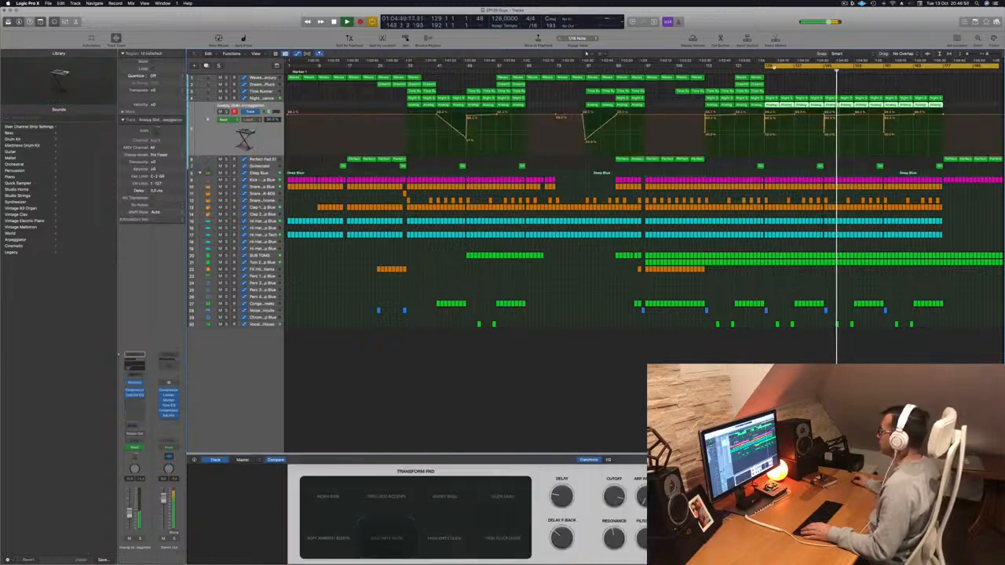
key(space)
key(space)
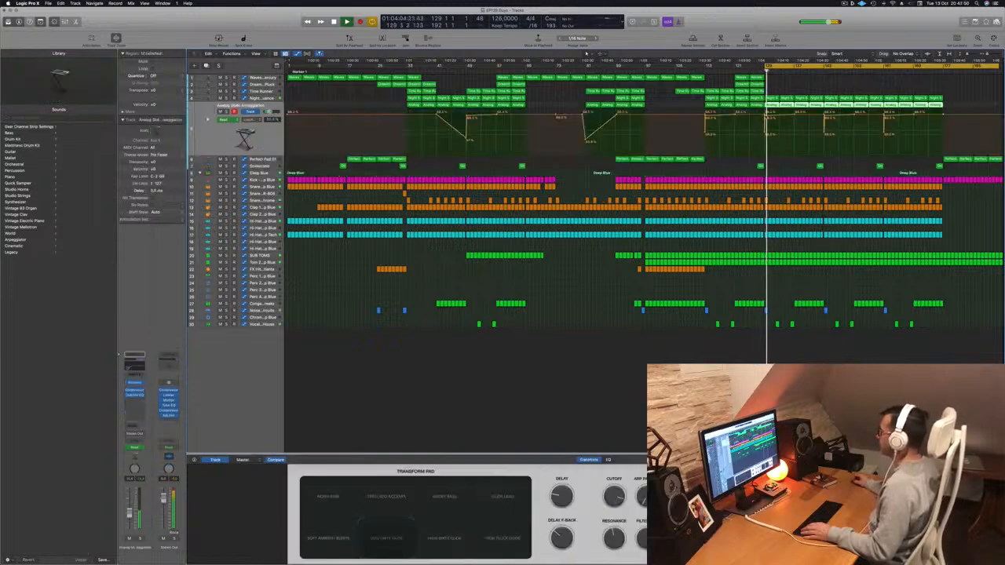
drag(788, 116, 795, 140)
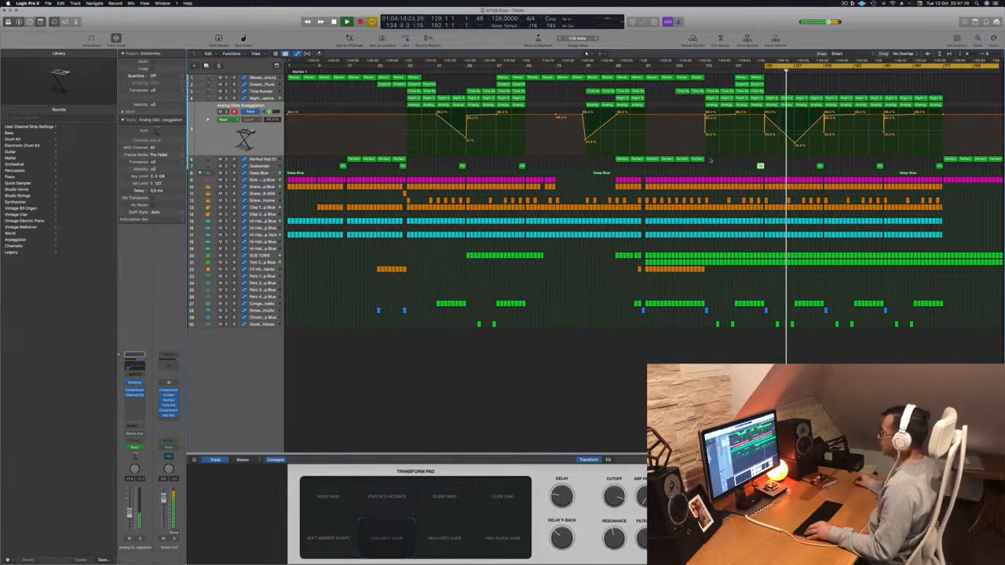
Copy the four Perfect Pad regions from bar 97 to bar 137 and adjust the pad's cutoff automation at that start.
drag(711, 161, 817, 163)
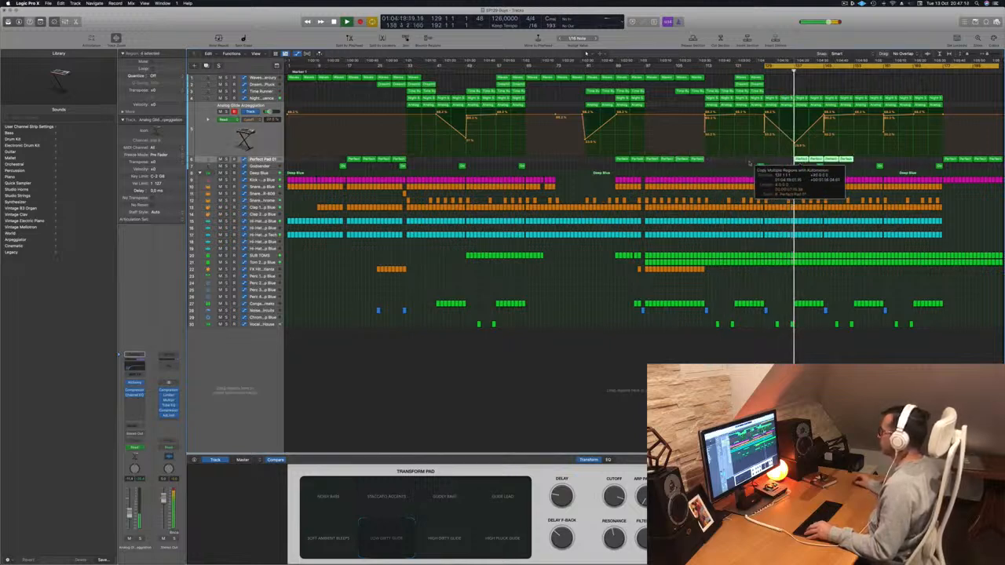
click(272, 160)
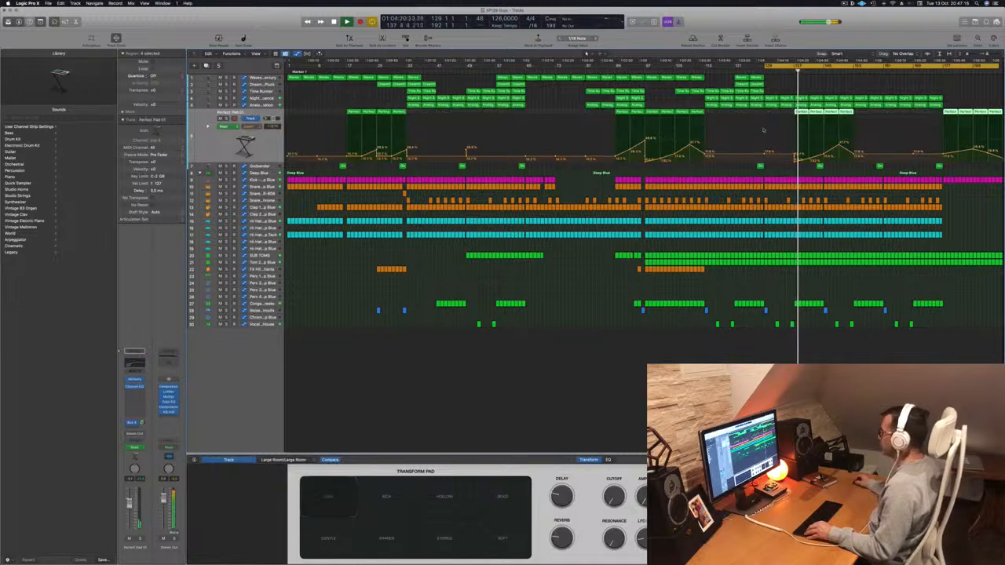
click(795, 160)
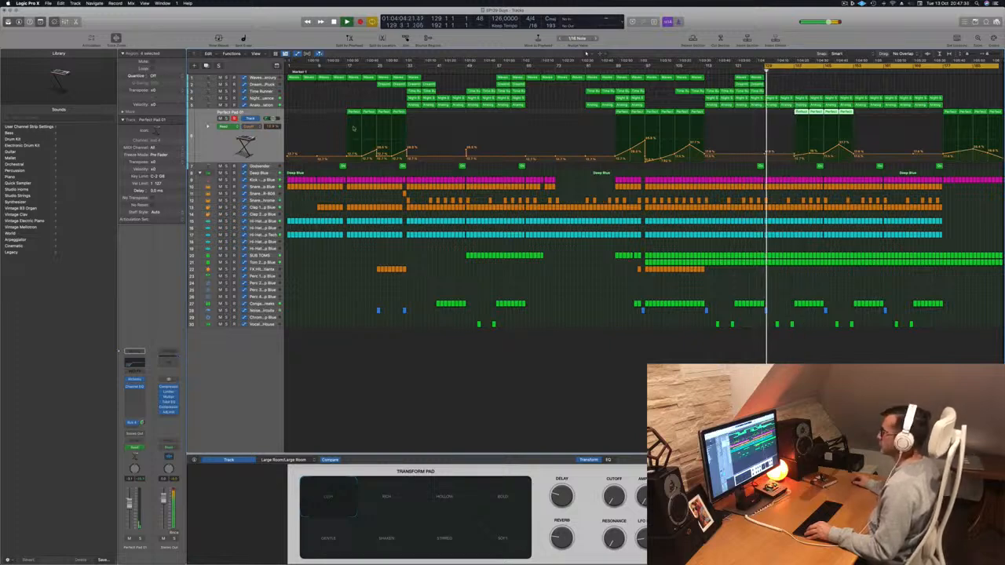
Select the Analog Glide Arpeggiation track again to show its cutoff automation.
click(271, 104)
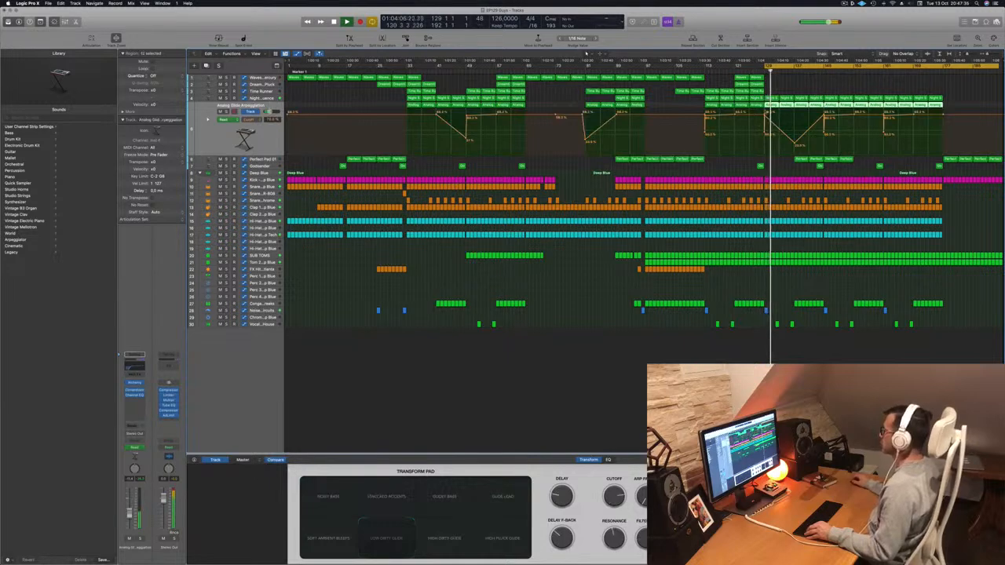